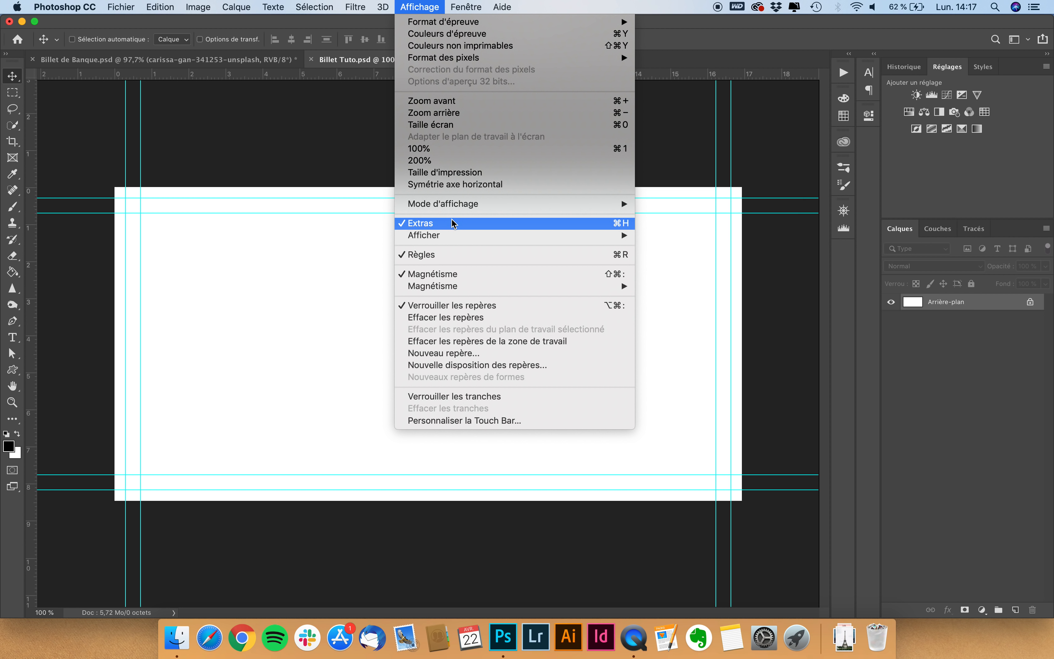
Hide the document's guides and show them again.
{"action": "mouse_move", "coordinate": [456, 235]}
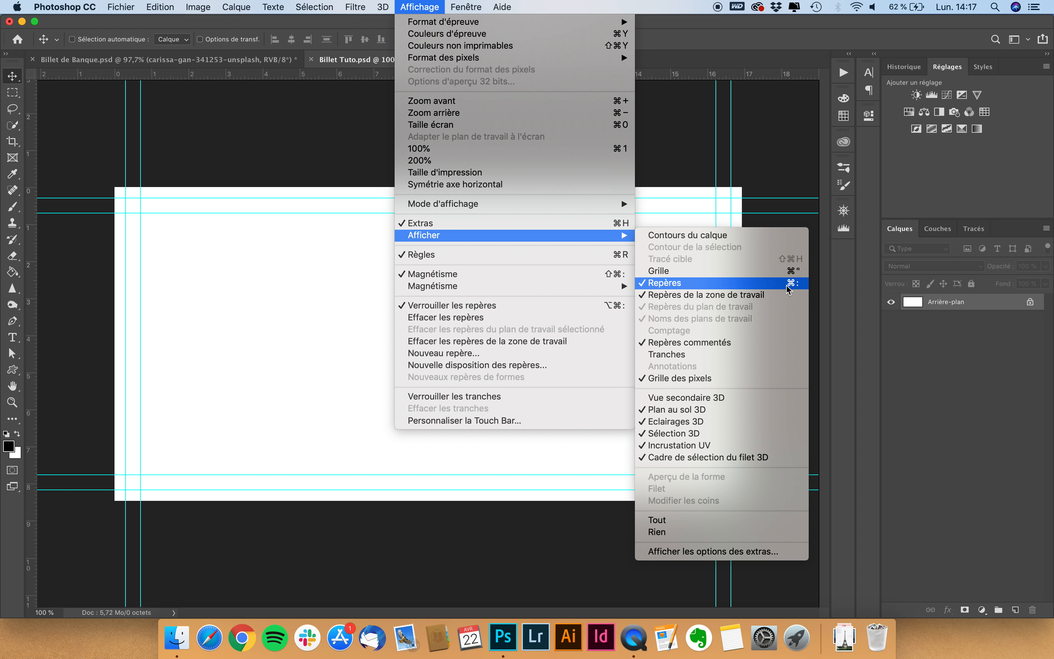
{"action": "left_click", "coordinate": [768, 288]}
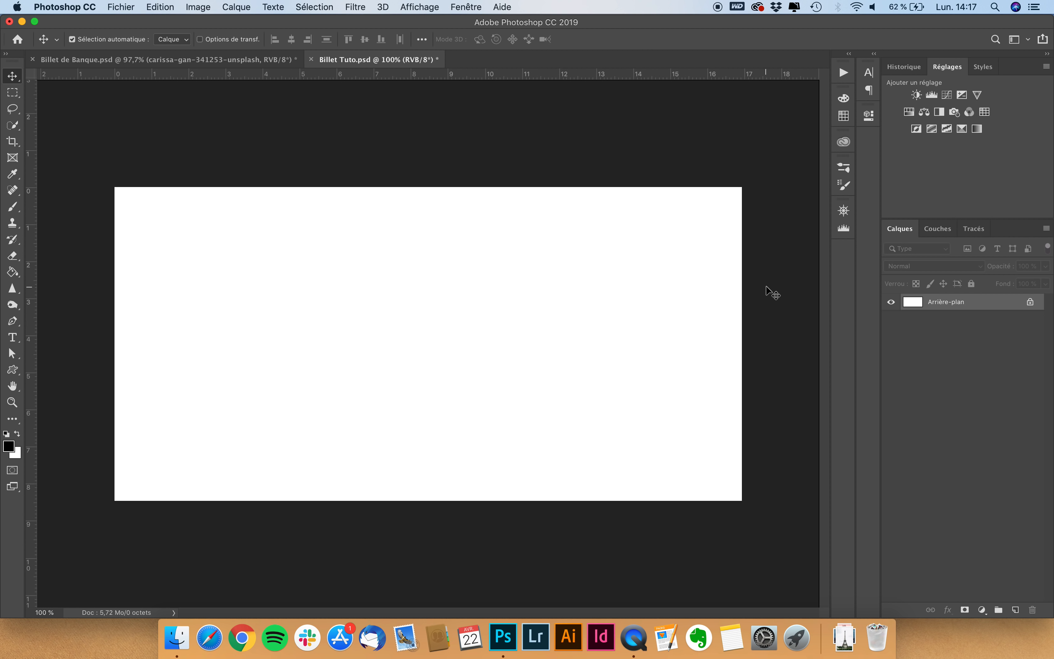
{"action": "key", "text": "super+semicolon"}
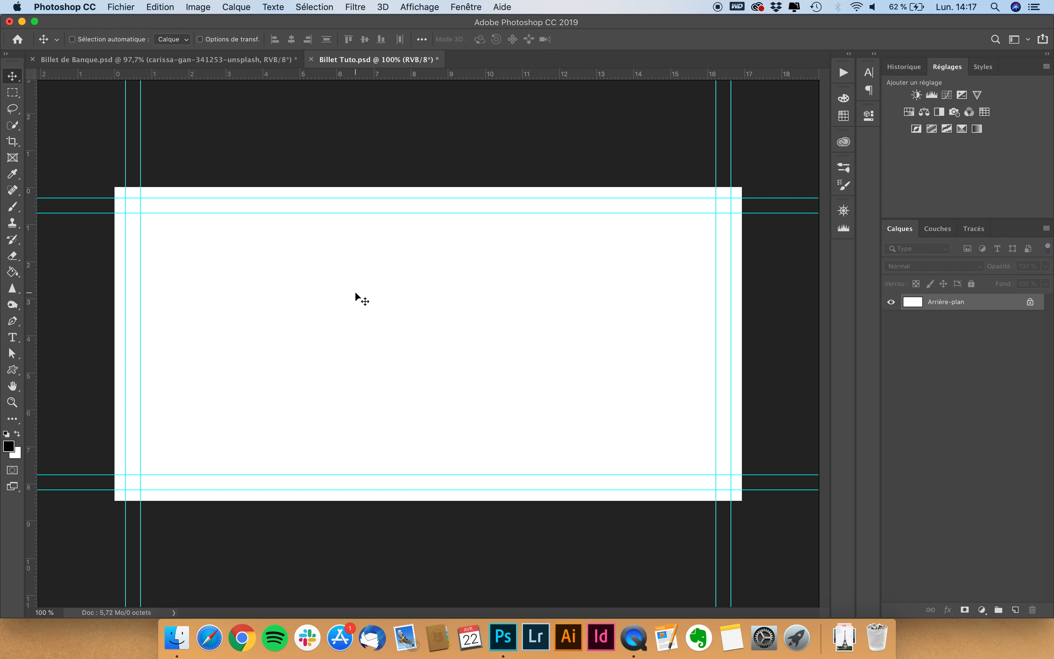
Add a text layer reading "100" in the lower-left area of the banknote canvas.
{"action": "key", "text": "t"}
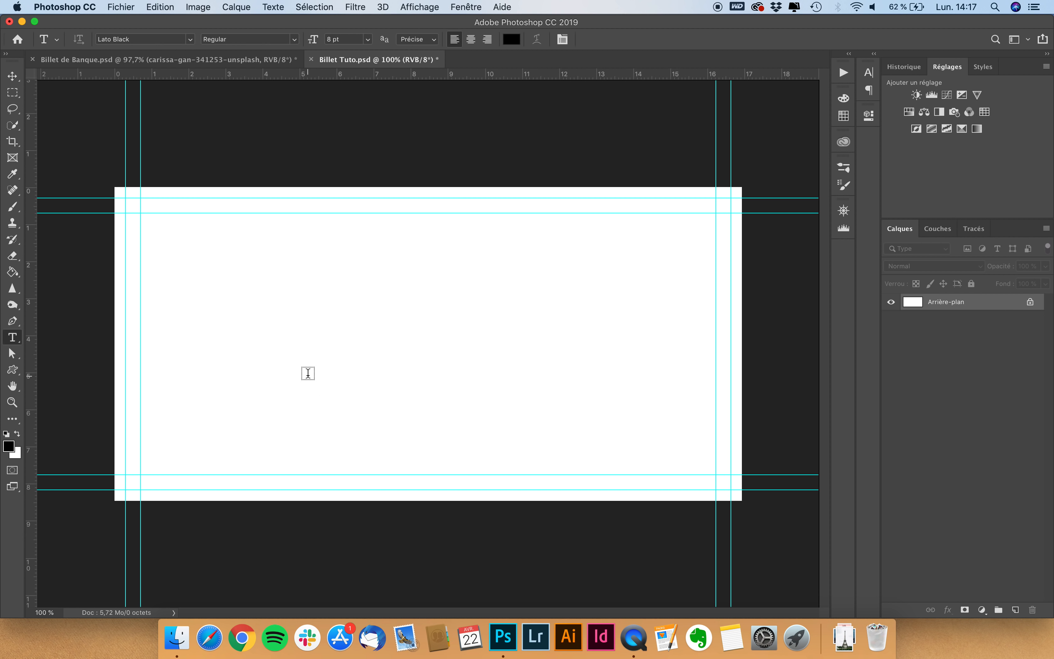
{"action": "left_click", "coordinate": [231, 399]}
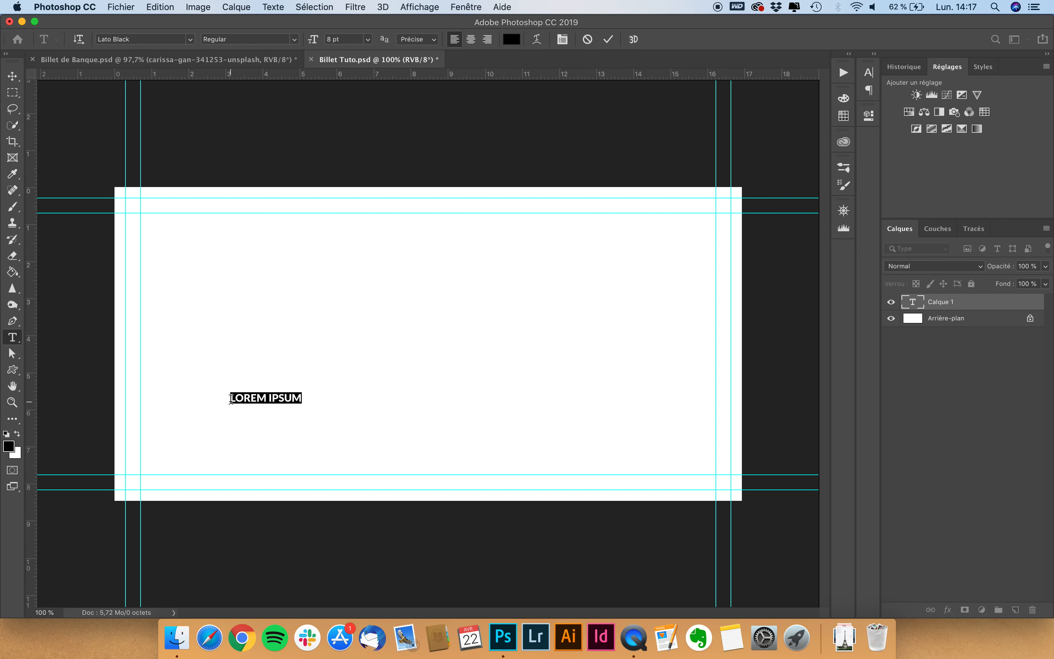
{"action": "type", "text": "100"}
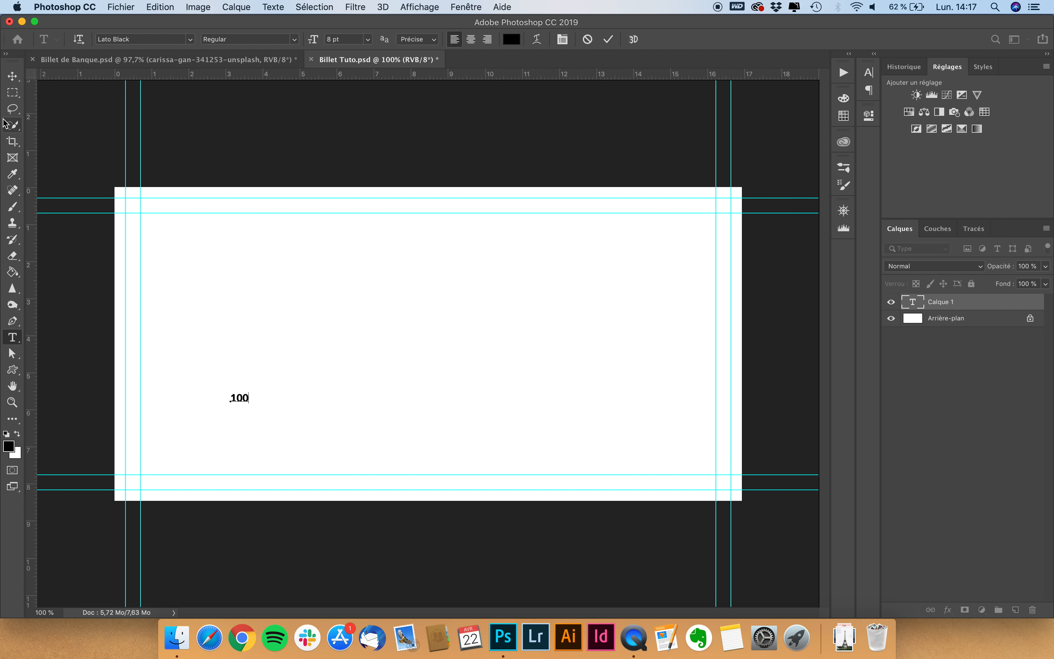
{"action": "left_click", "coordinate": [12, 76]}
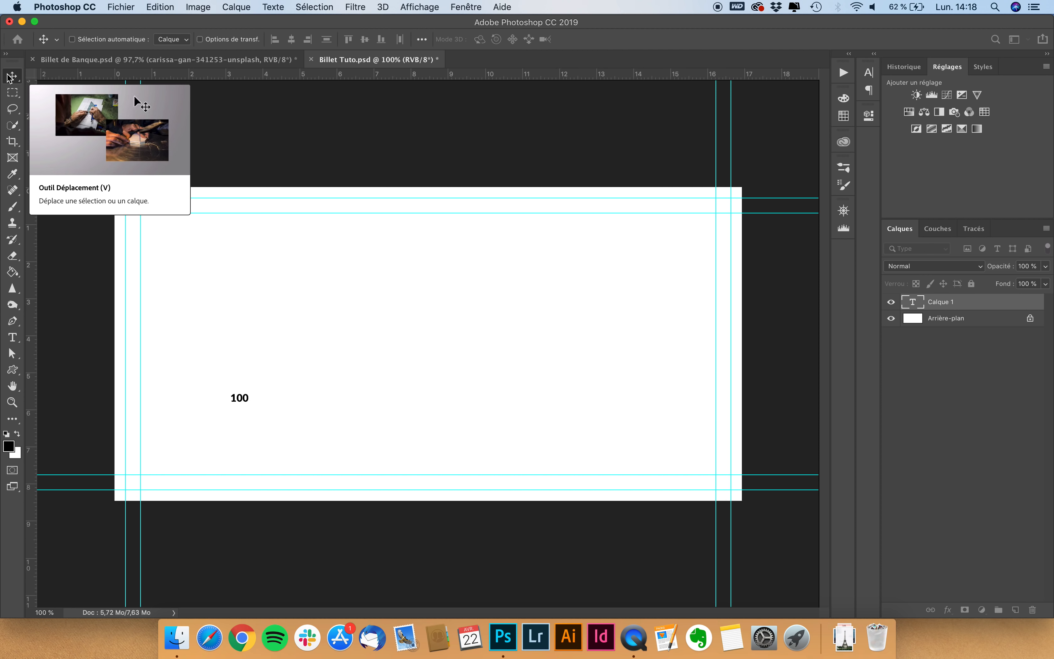
Format the "100" text at 80 pt in black (#000000) and align it to the inner guides' lower-left corner.
{"action": "left_click", "coordinate": [873, 73]}
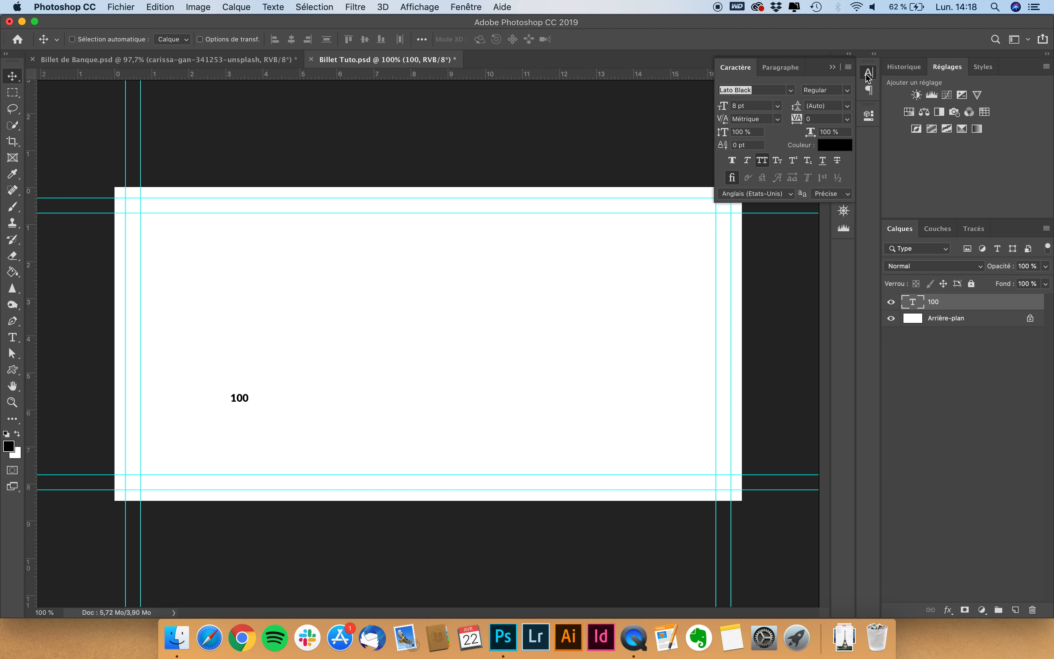
{"action": "left_click", "coordinate": [769, 90]}
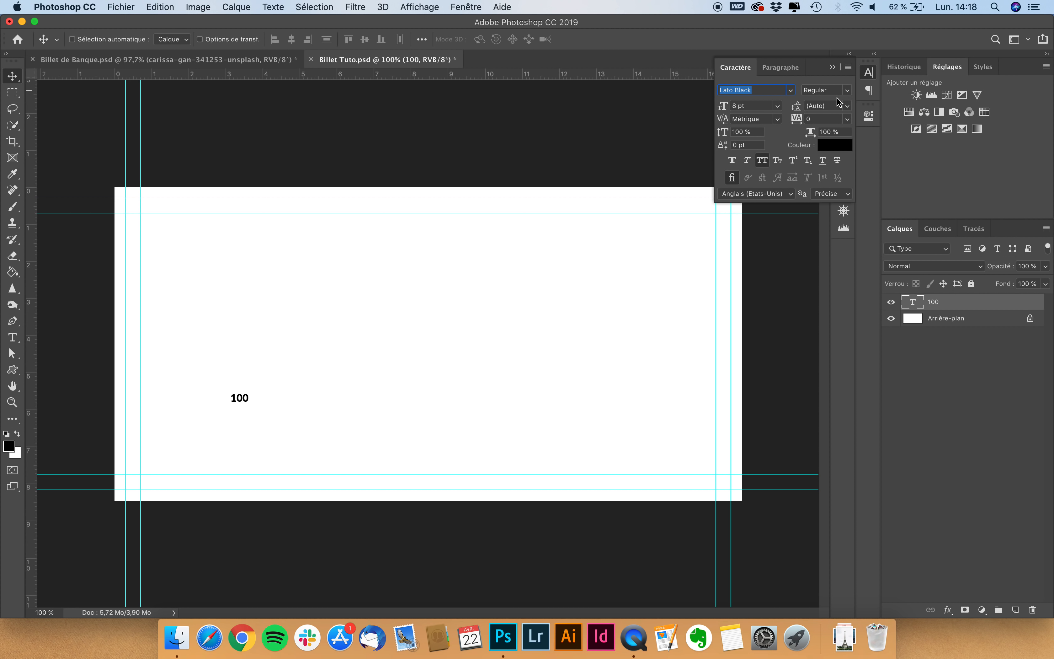
{"action": "left_click", "coordinate": [765, 106]}
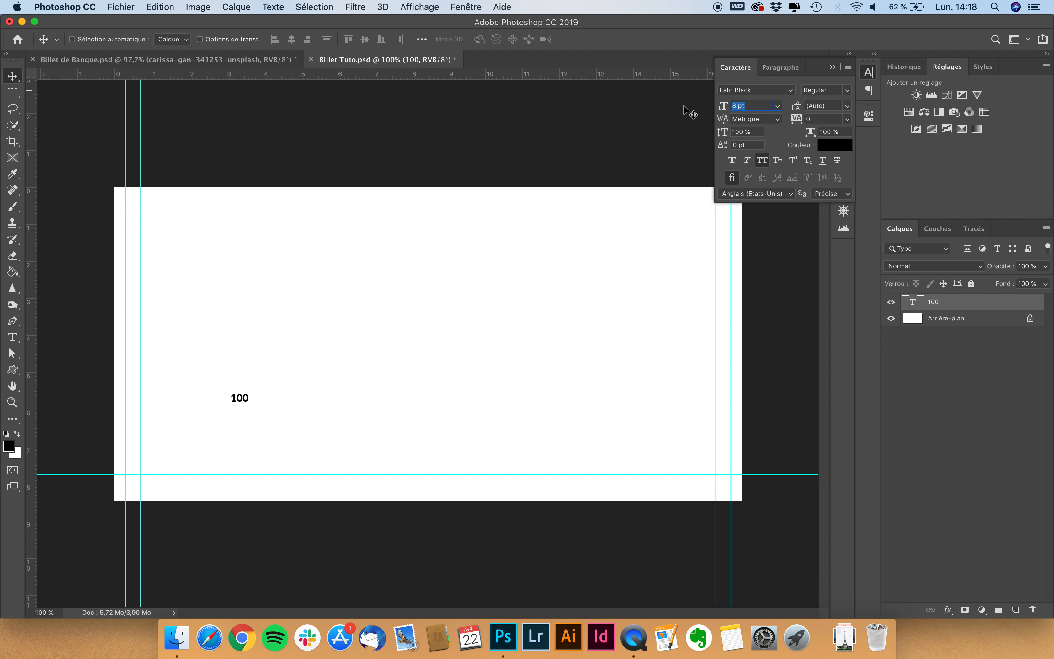
{"action": "type", "text": "80"}
{"action": "key", "text": "Return"}
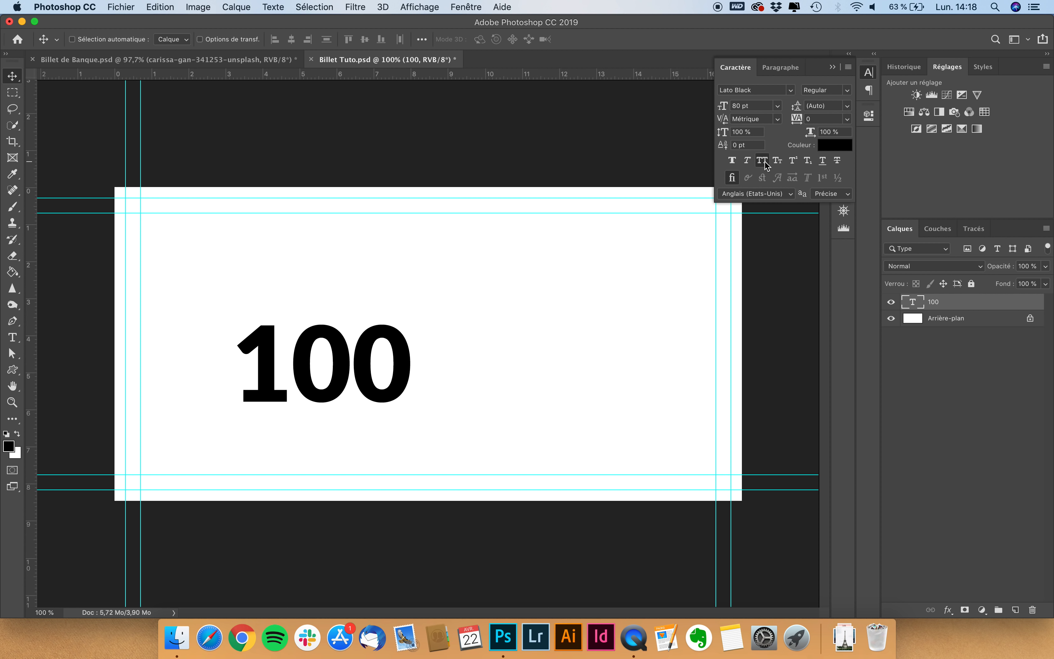
{"action": "left_click", "coordinate": [836, 152]}
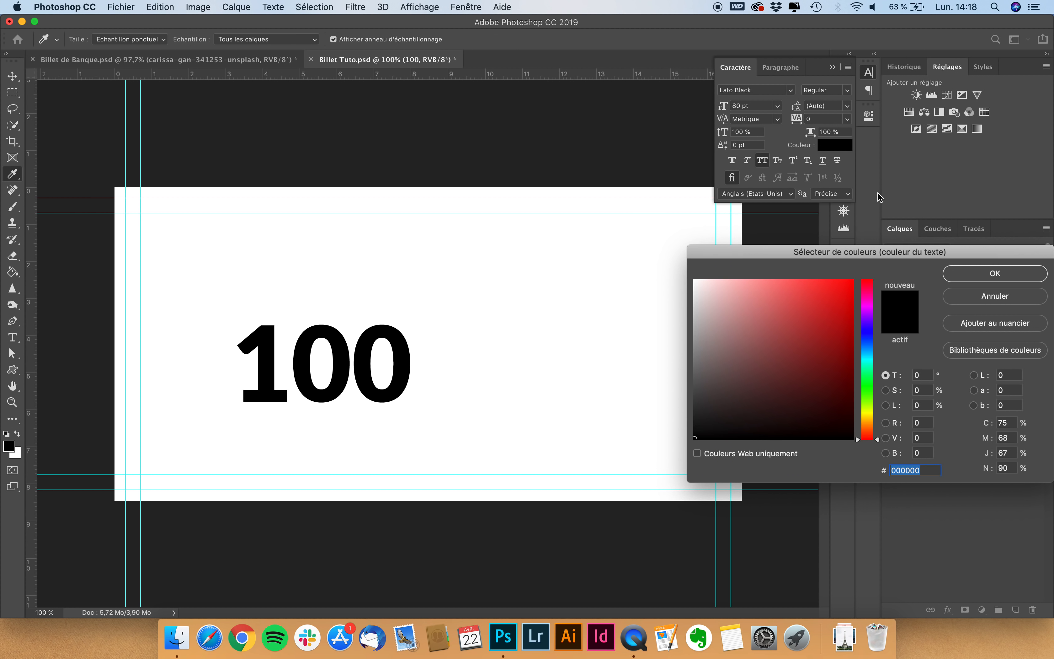
{"action": "left_click", "coordinate": [962, 277]}
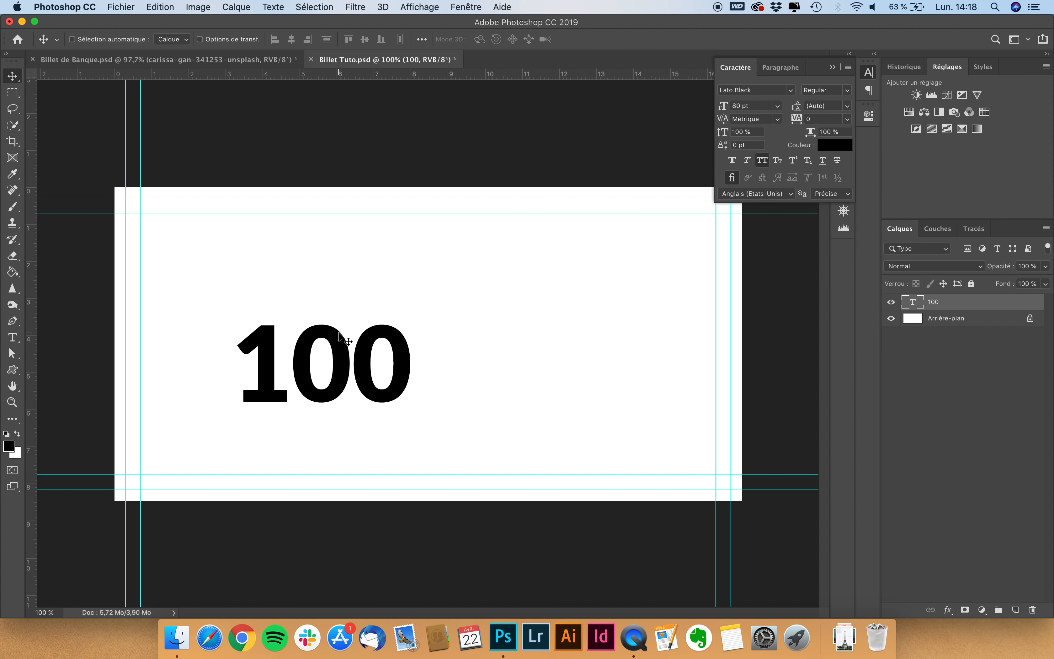
{"action": "left_click_drag", "start_coordinate": [339, 332], "coordinate": [244, 408]}
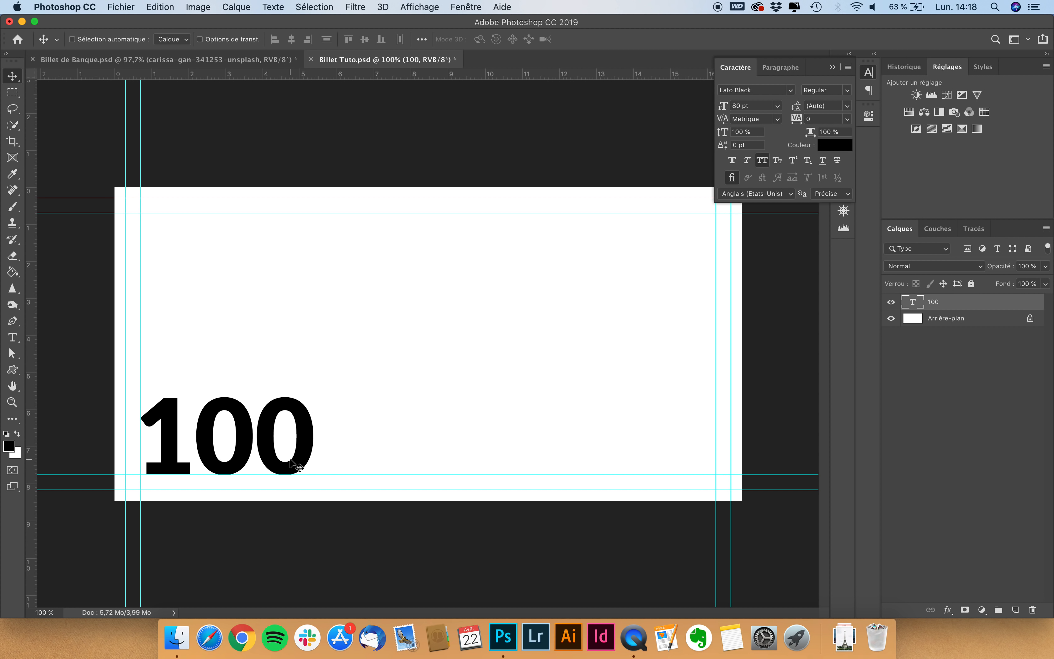
Place a 25 pt copy of the "100" text in the upper-right corner of the inner guides.
{"action": "key", "text": "super+j"}
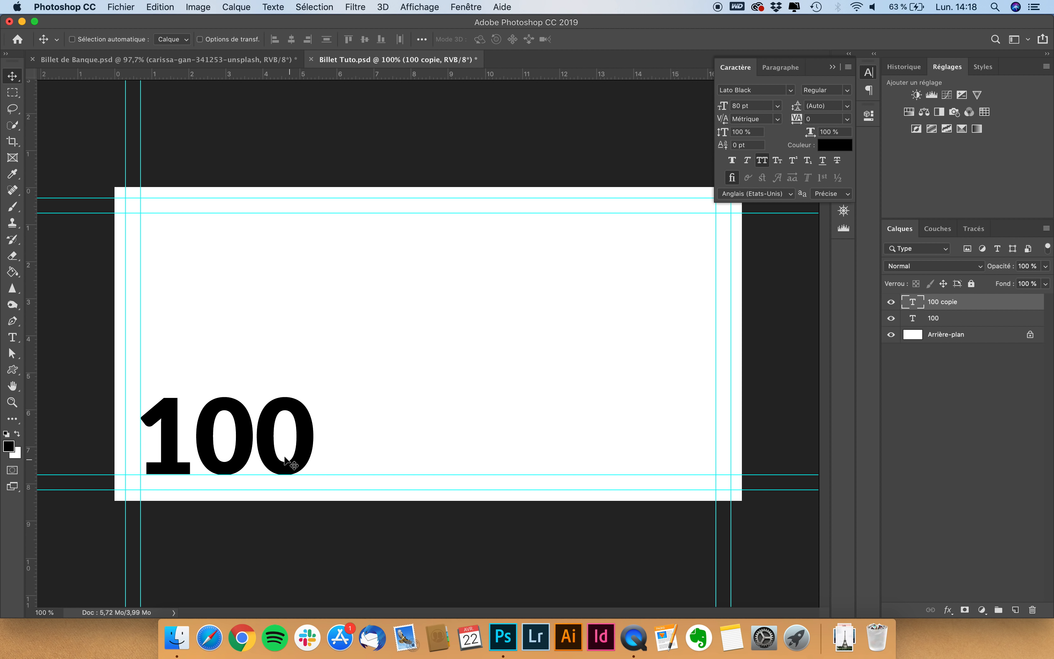
{"action": "left_click_drag", "start_coordinate": [290, 461], "coordinate": [665, 286]}
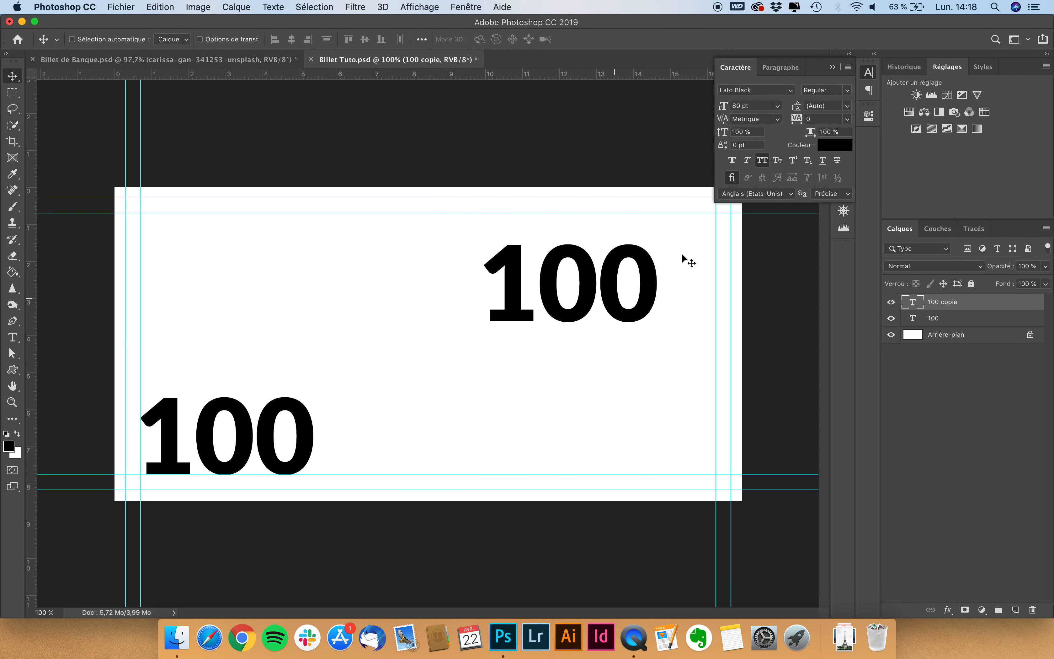
{"action": "left_click", "coordinate": [760, 106]}
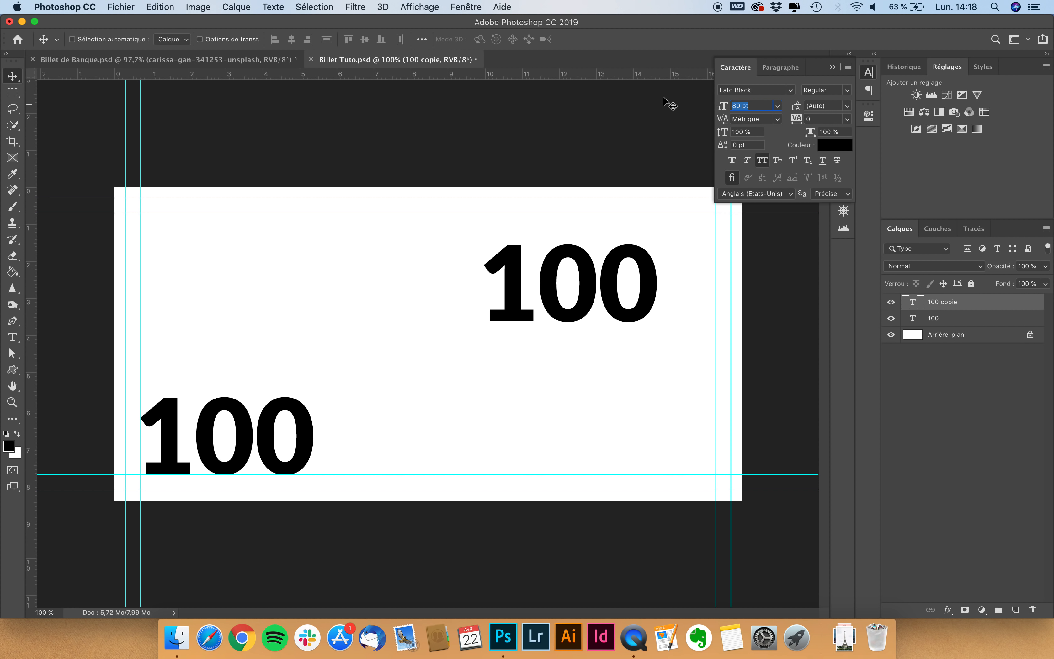
{"action": "type", "text": "20"}
{"action": "key", "text": "Return"}
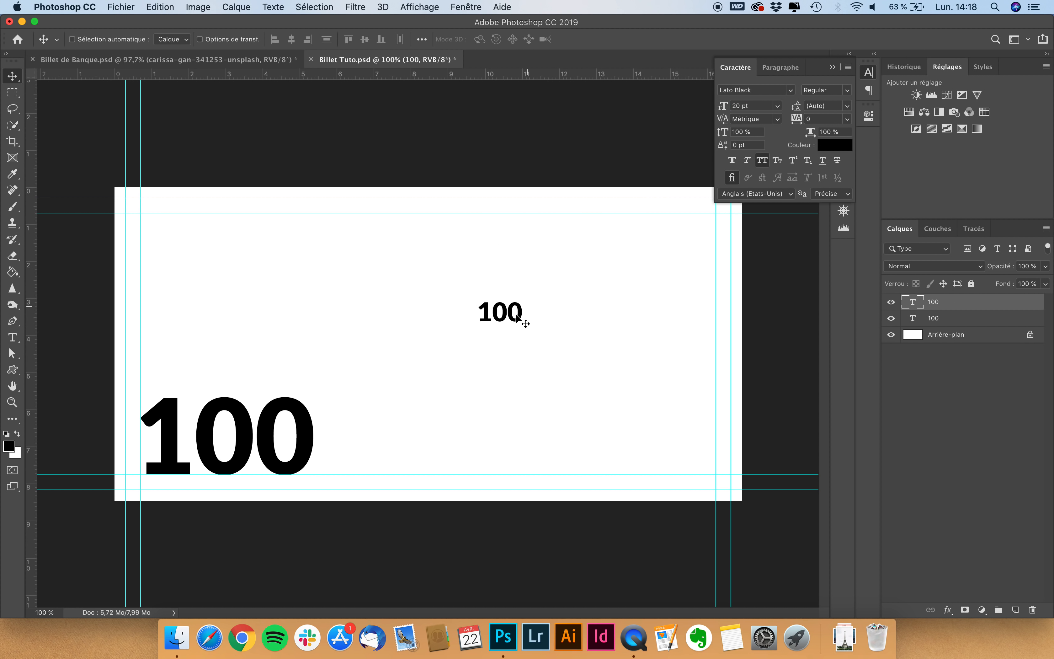
{"action": "left_click", "coordinate": [762, 107]}
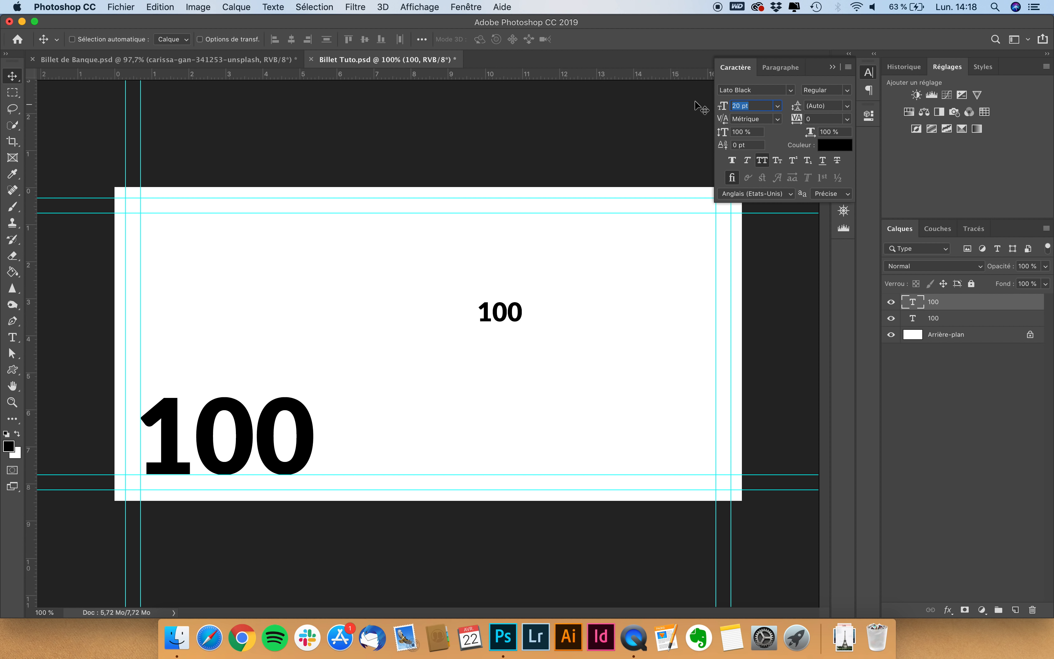
{"action": "type", "text": "25"}
{"action": "key", "text": "Return"}
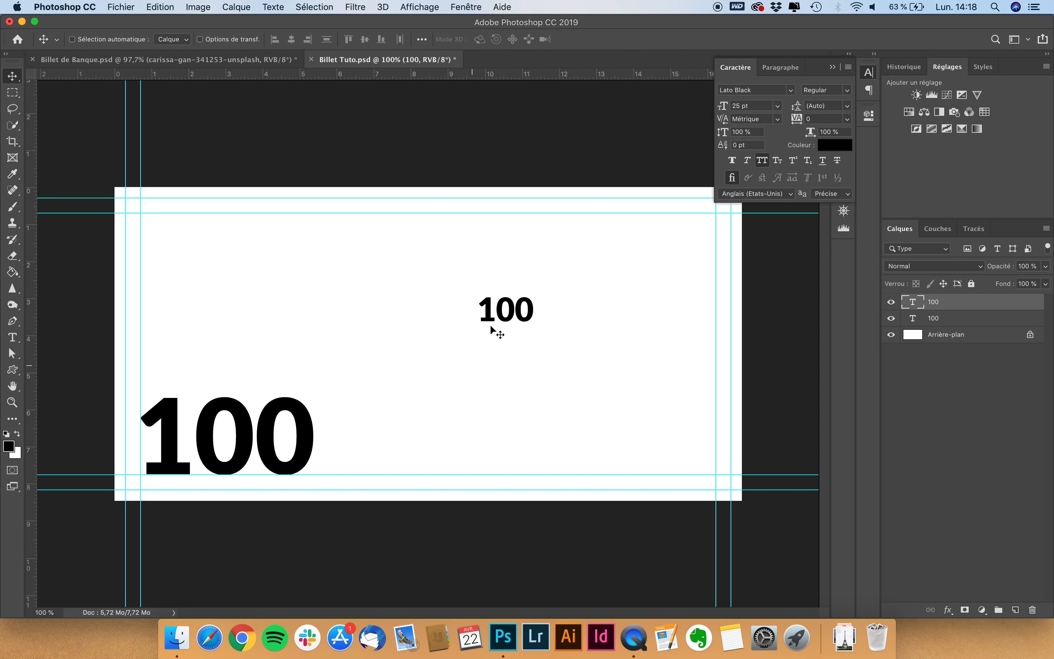
{"action": "left_click_drag", "start_coordinate": [523, 308], "coordinate": [697, 237]}
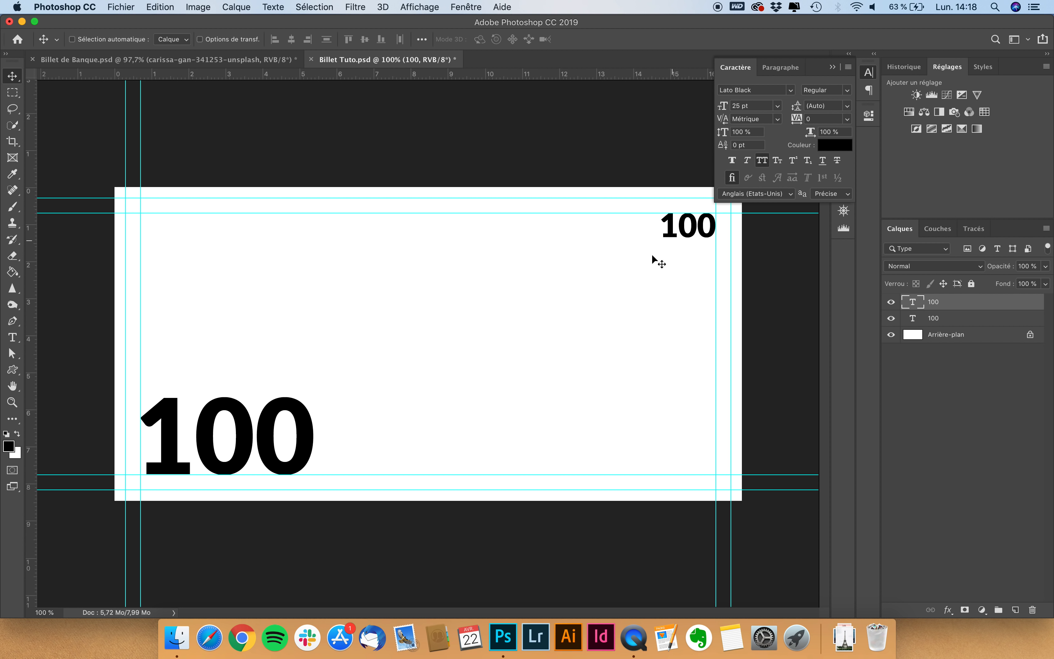
Copy the small "100" to the inner guides' upper-left corner and change the copy's text to "BANQUE FÉDÉRALE EUROPÉENNE" on two lines.
{"action": "key", "text": "super+j"}
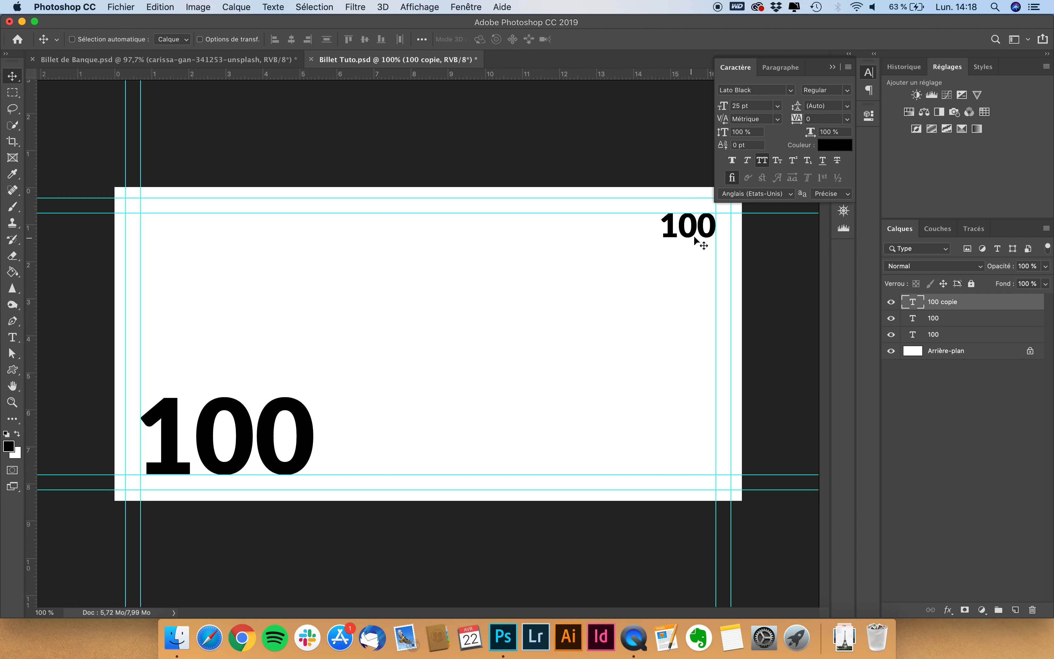
{"action": "left_click_drag", "start_coordinate": [702, 238], "coordinate": [184, 245]}
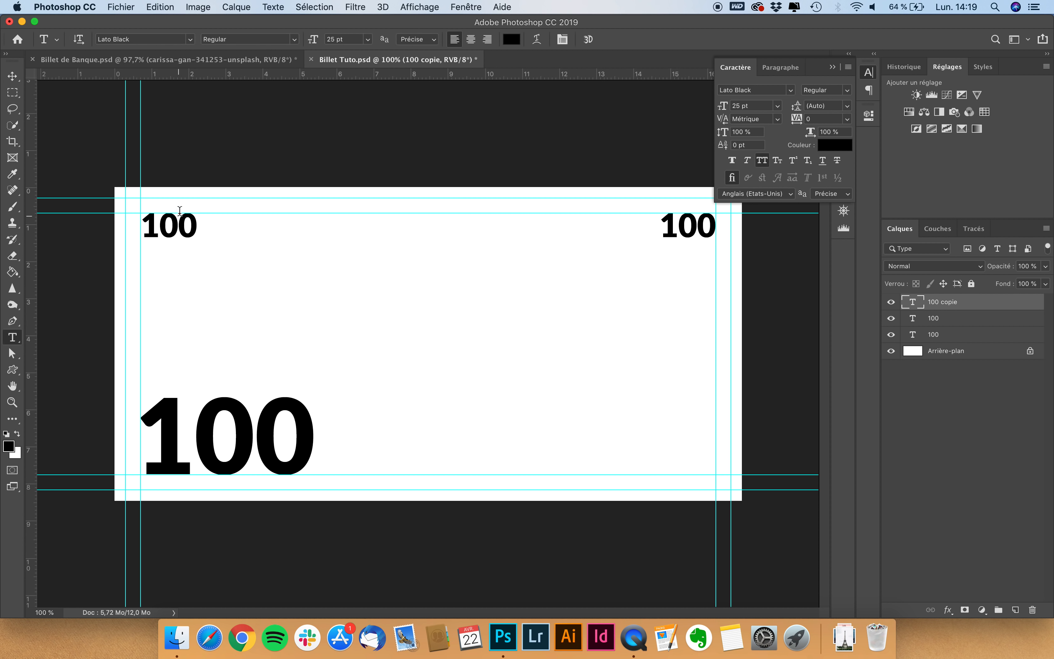
{"action": "key", "text": "t"}
{"action": "left_click", "coordinate": [195, 220]}
{"action": "double_click", "coordinate": [159, 220]}
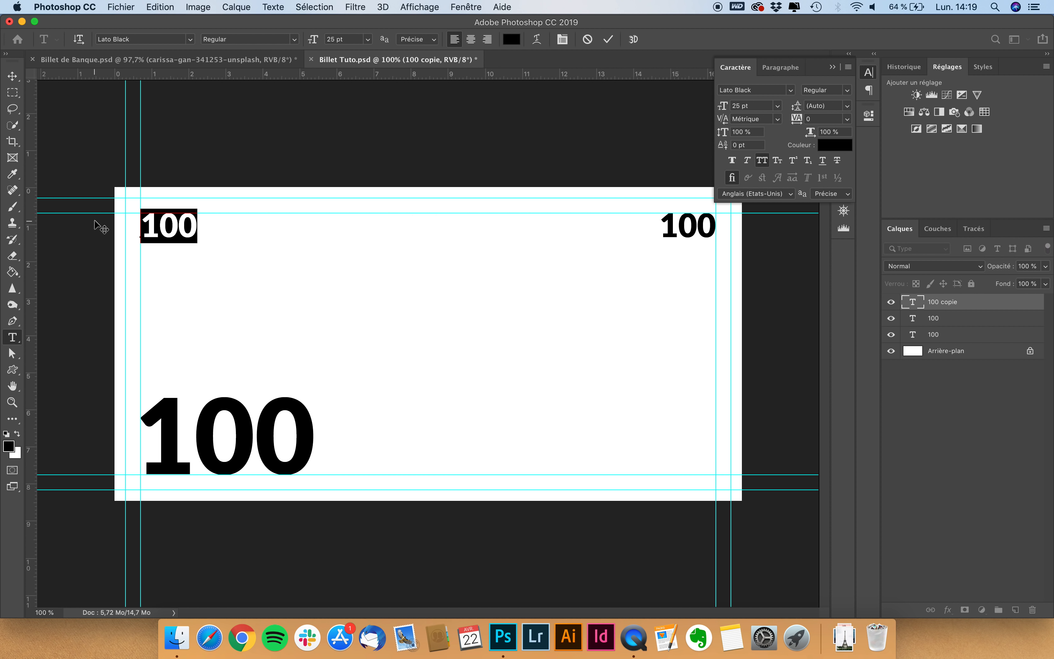
{"action": "type", "text": "BANQUE "}
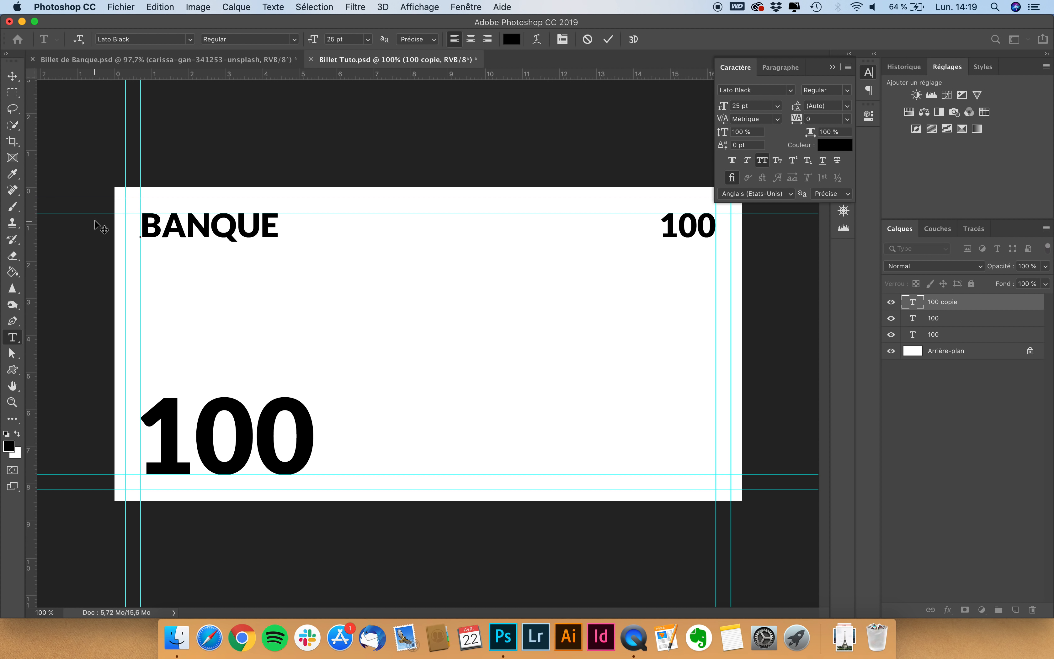
{"action": "type", "text": "FÉDÉRALE "}
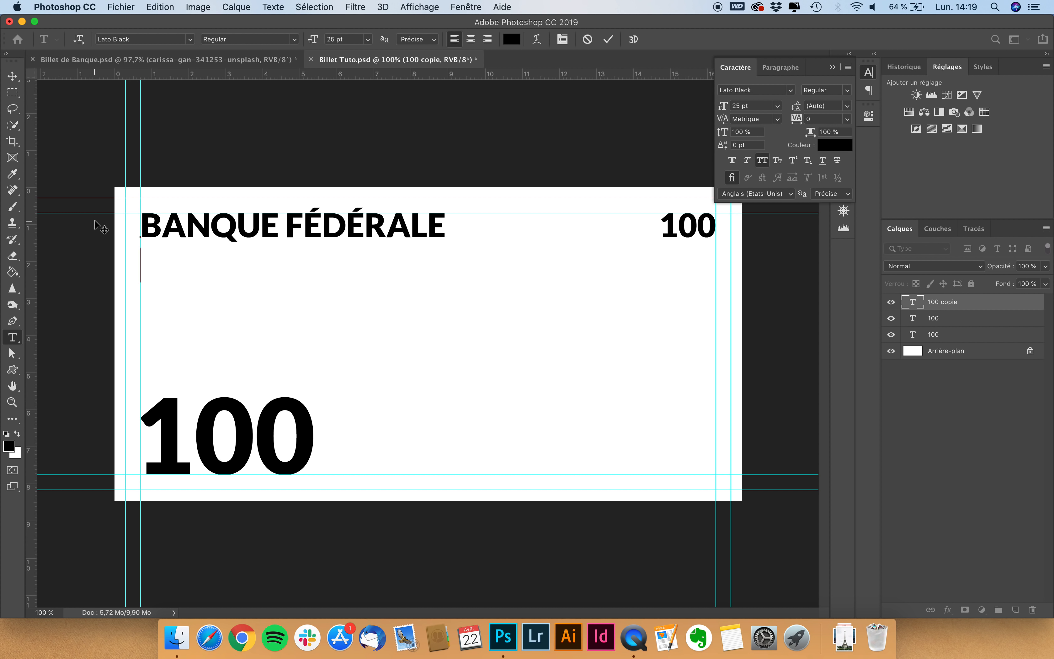
{"action": "type", "text": "EUROP"}
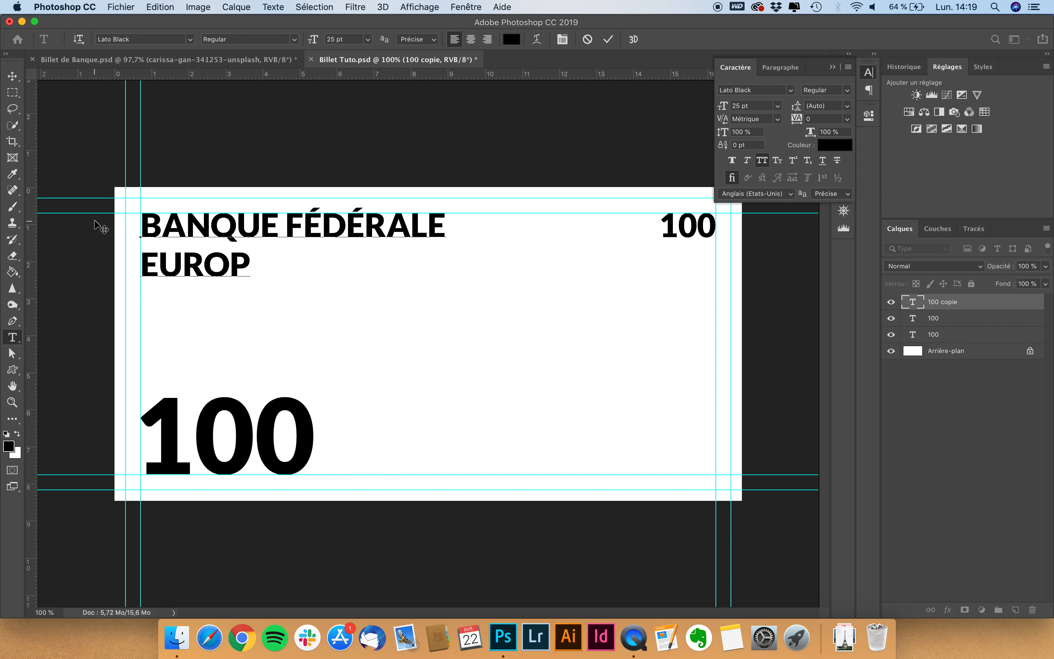
{"action": "type", "text": "ÉENNE"}
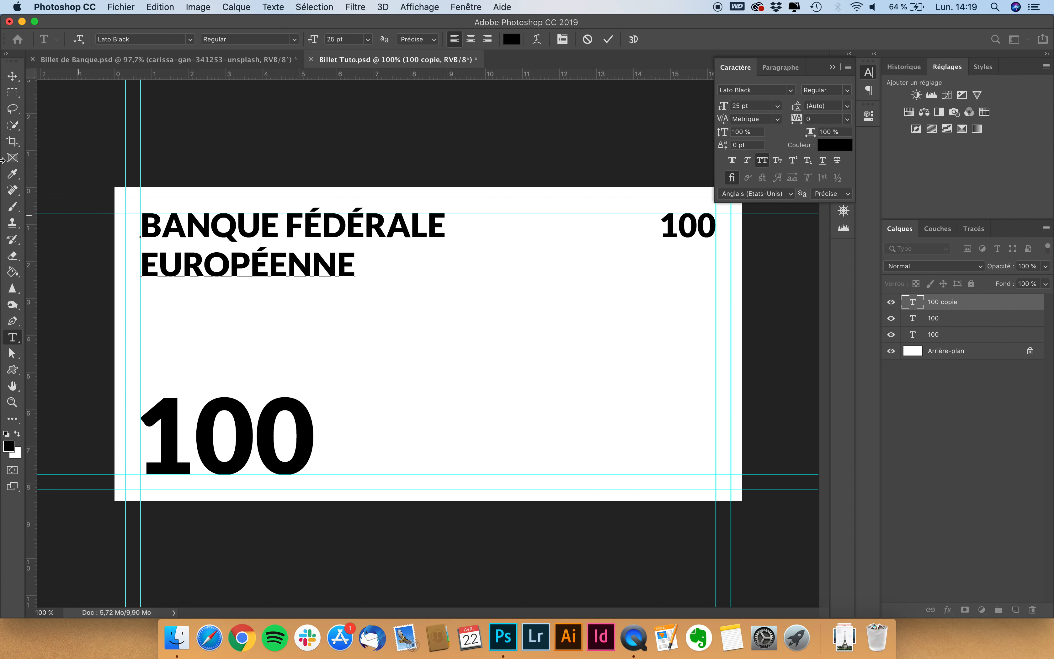
{"action": "left_click", "coordinate": [12, 76]}
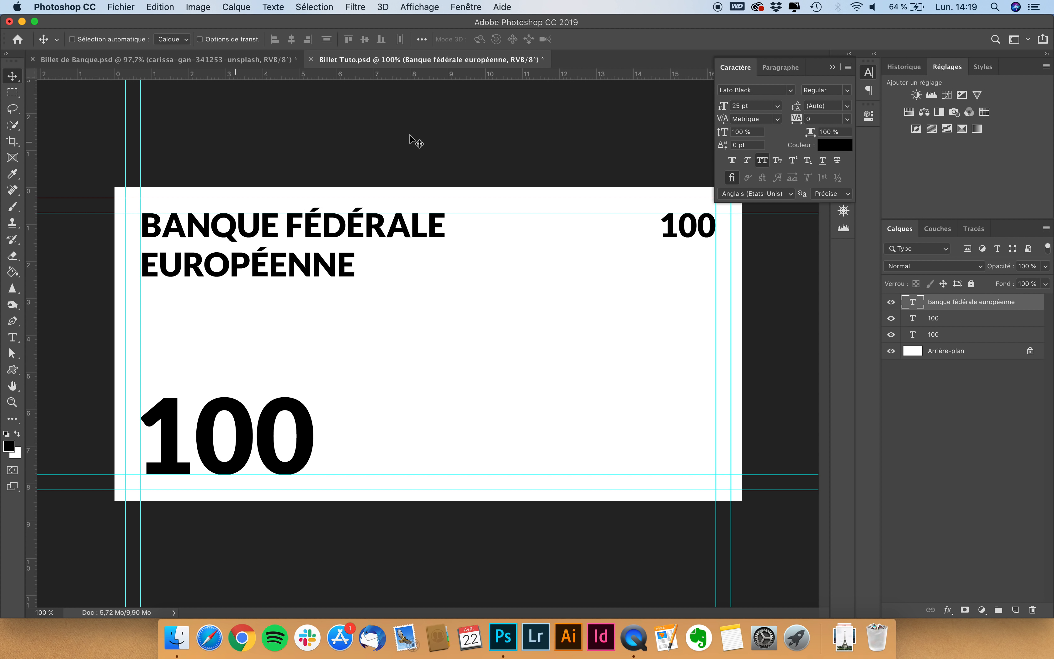
Set the font size of the "BANQUE FÉDÉRALE EUROPÉENNE" text to 20 pt.
{"action": "left_click", "coordinate": [763, 106]}
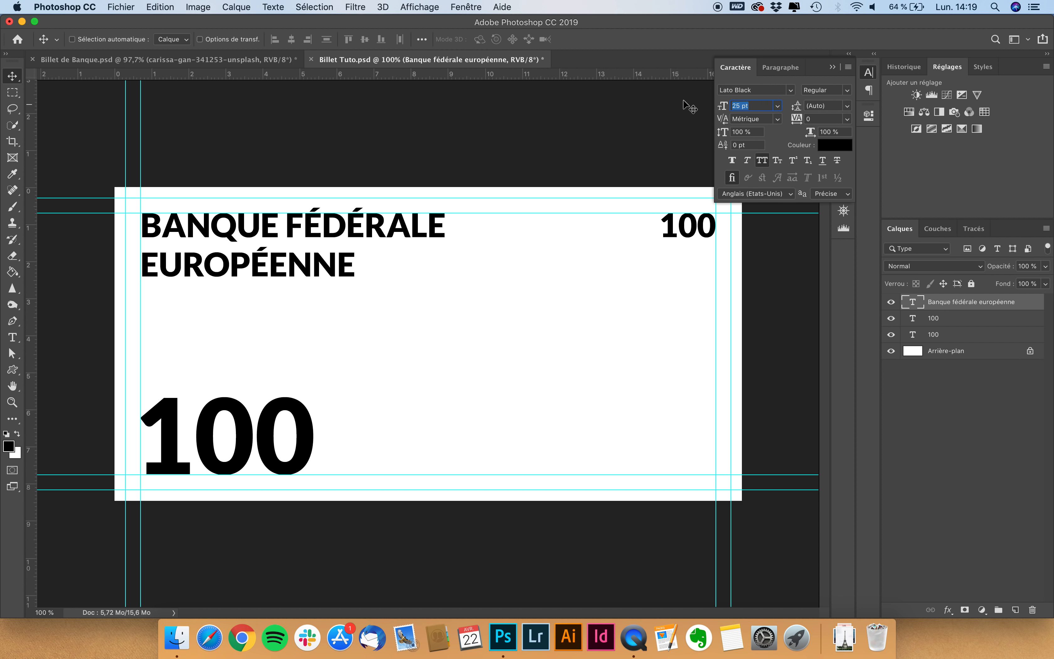
{"action": "type", "text": "20"}
{"action": "key", "text": "Return"}
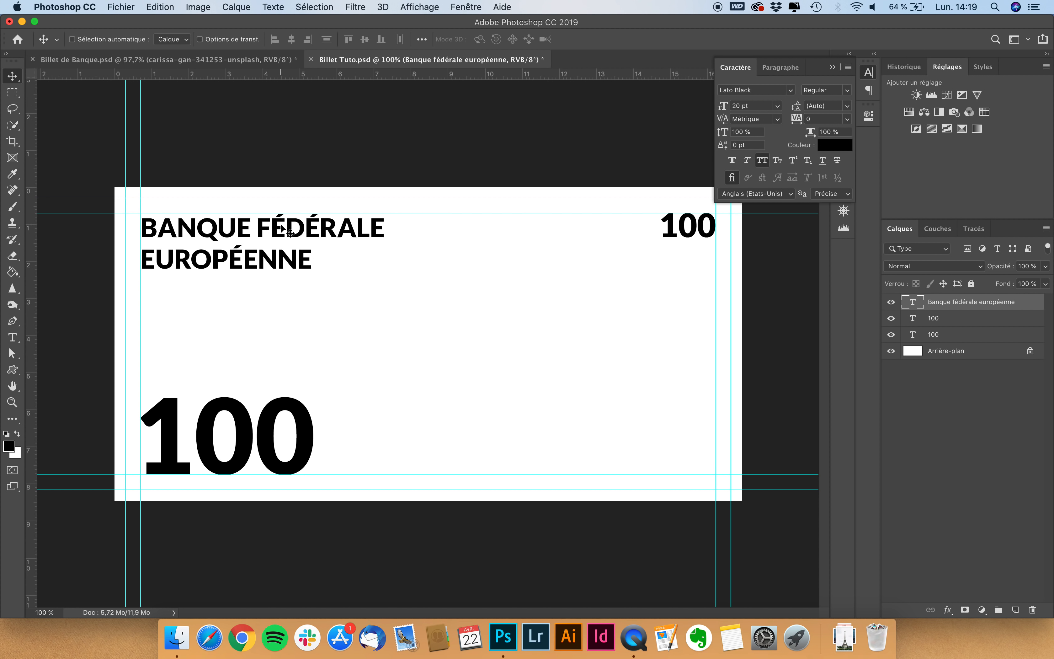
Duplicate the bank name text directly below itself, along the left inner guide, and replace the copy's wording with "CENT EUROS".
{"action": "left_click_drag", "start_coordinate": [284, 229], "coordinate": [53, 315]}
{"action": "key", "text": "t"}
{"action": "left_click", "coordinate": [308, 330]}
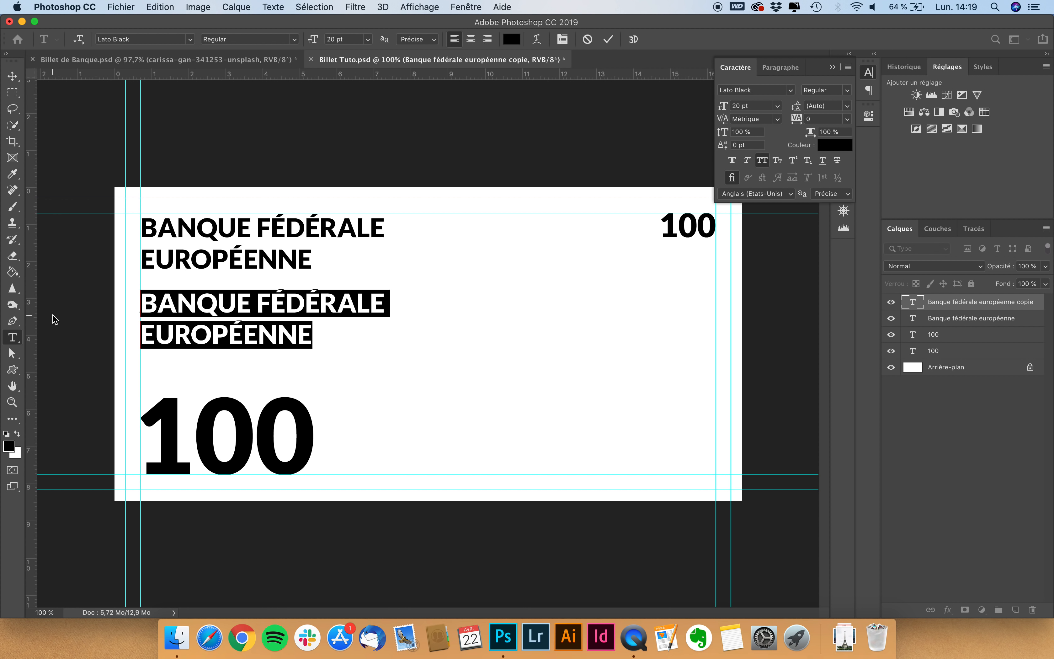
{"action": "type", "text": "CENT EUROS"}
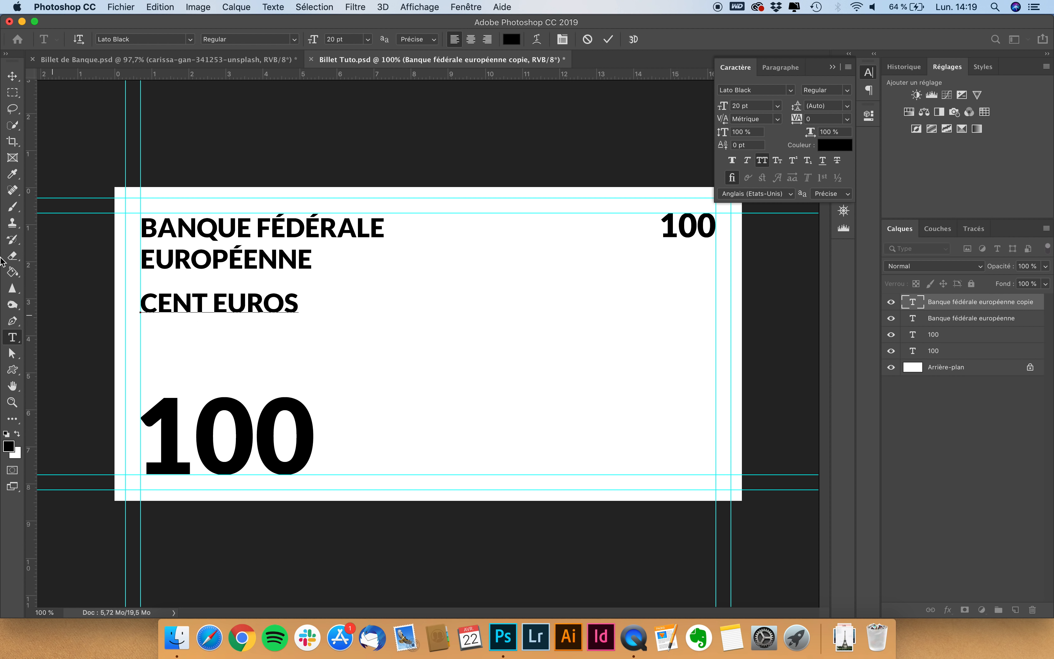
{"action": "left_click", "coordinate": [12, 76]}
Reduce the "CENT EUROS" text to a font size of 8 pt.
{"action": "left_click_drag", "start_coordinate": [754, 106], "coordinate": [649, 92]}
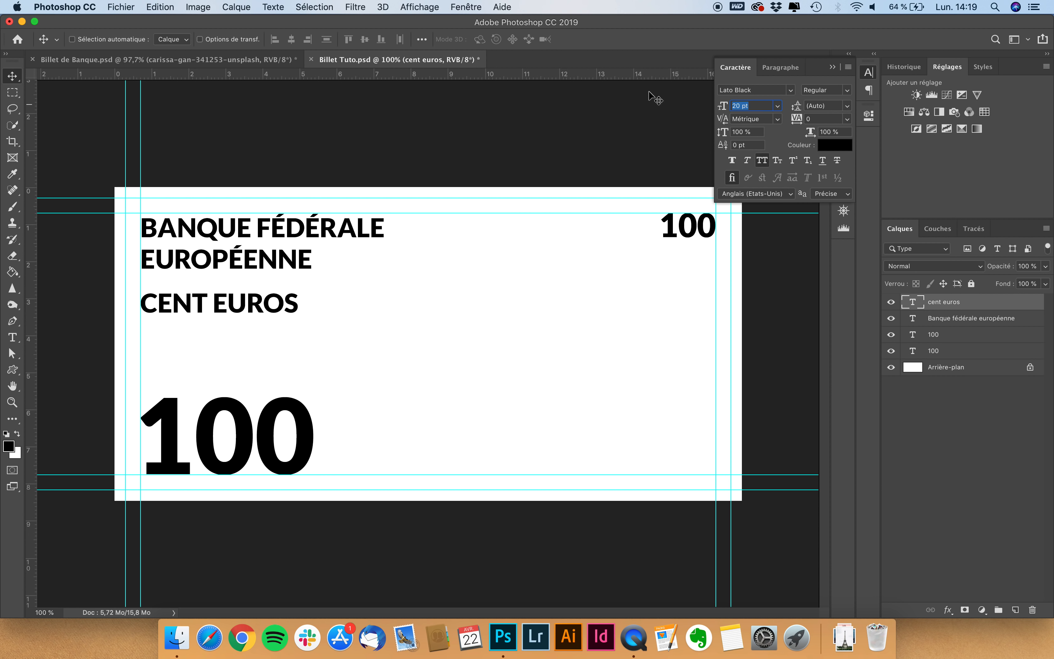
{"action": "type", "text": "8"}
{"action": "key", "text": "Return"}
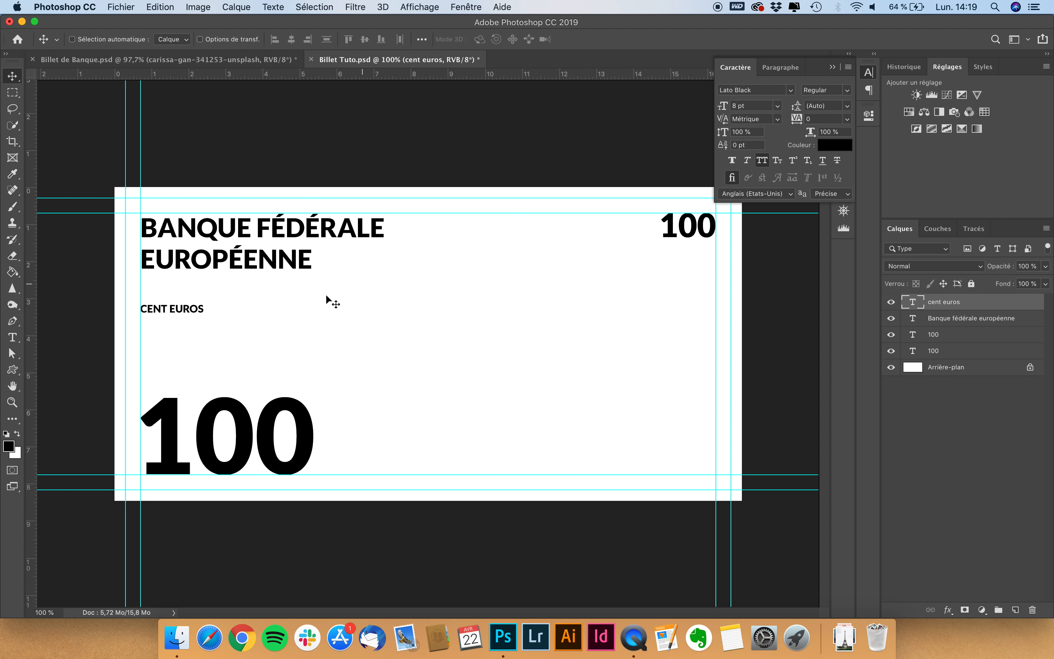
Move "CENT EUROS" up close beneath the bank name and place a copy of it beside the large "100", on the lower inner guide.
{"action": "left_click_drag", "start_coordinate": [188, 307], "coordinate": [183, 288]}
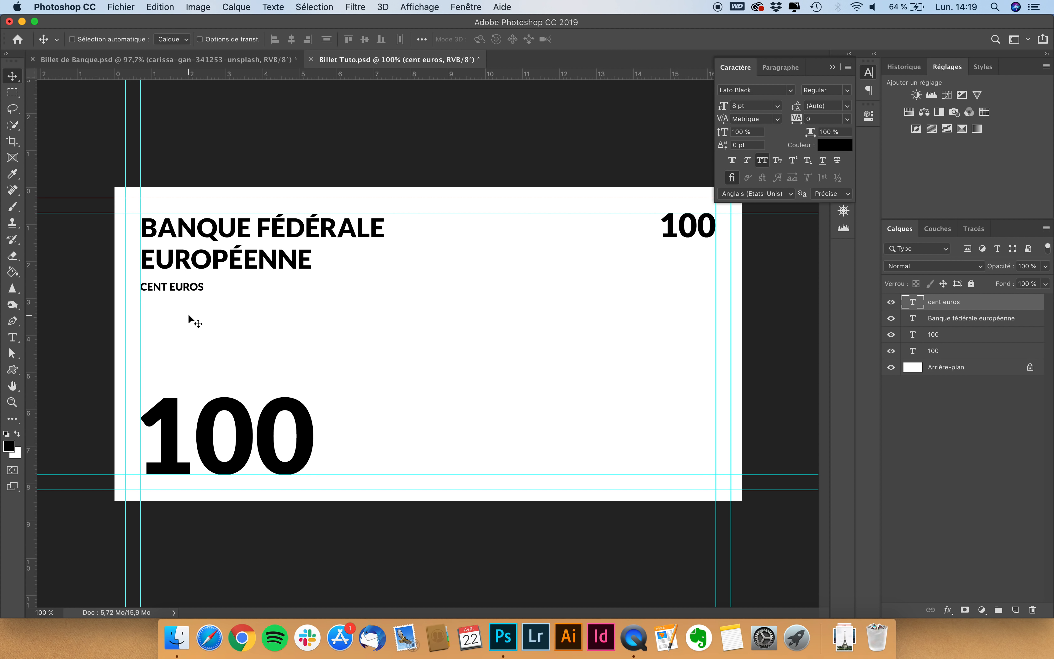
{"action": "left_click_drag", "start_coordinate": [209, 296], "coordinate": [388, 480]}
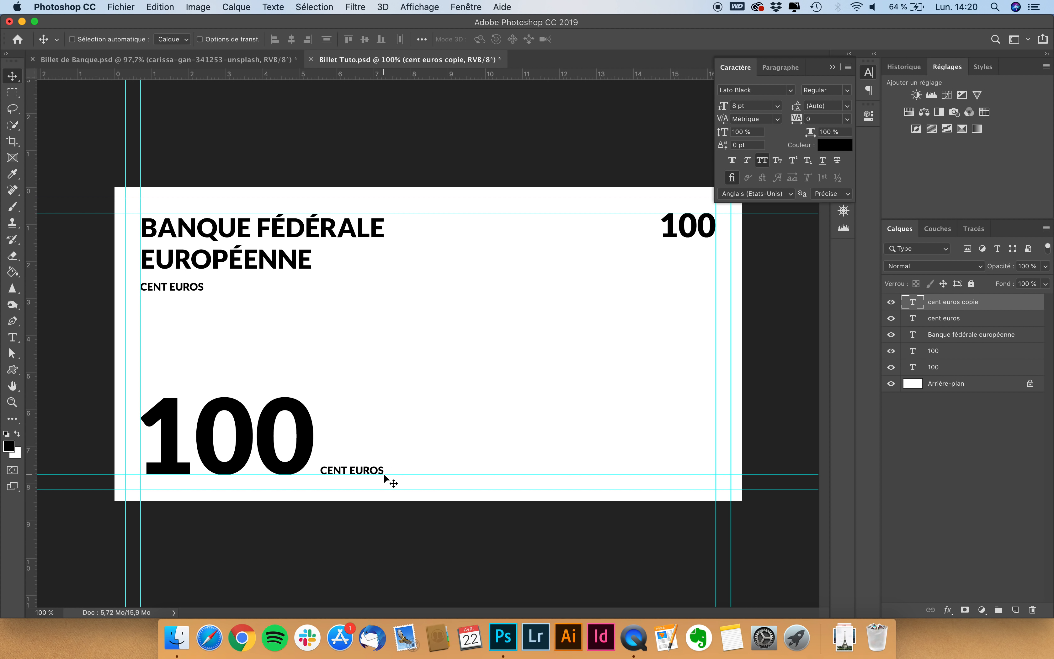
Replace the wording of the "CENT EUROS" copy beside the large "100" with the serial number "V8374 98384".
{"action": "double_click", "coordinate": [361, 470]}
{"action": "type", "text": "V"}
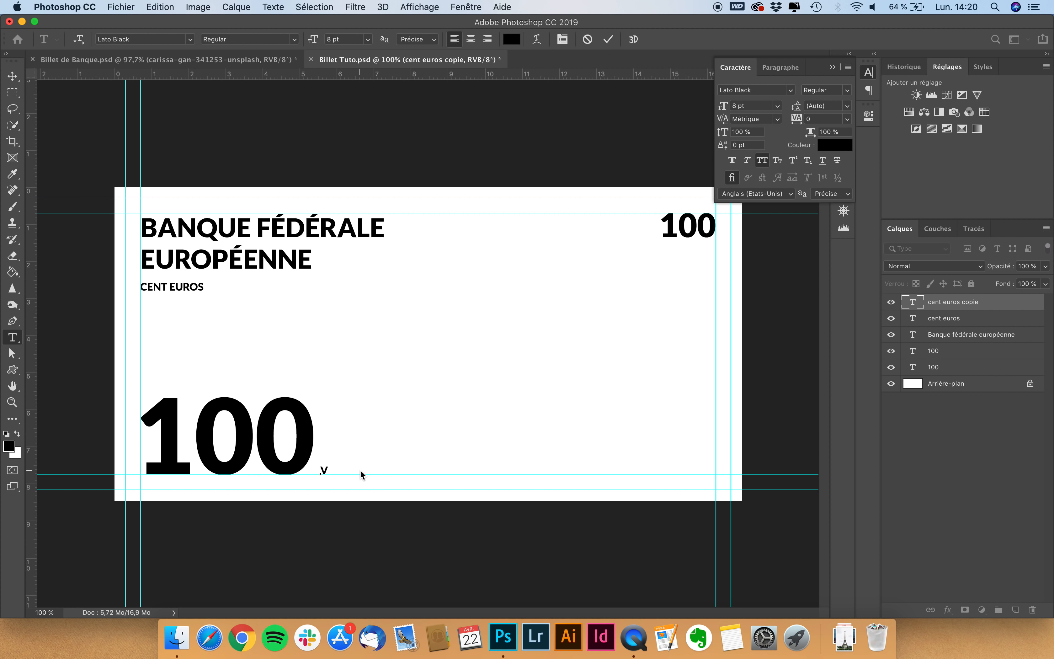
{"action": "type", "text": "8374 98384"}
{"action": "left_click", "coordinate": [12, 76]}
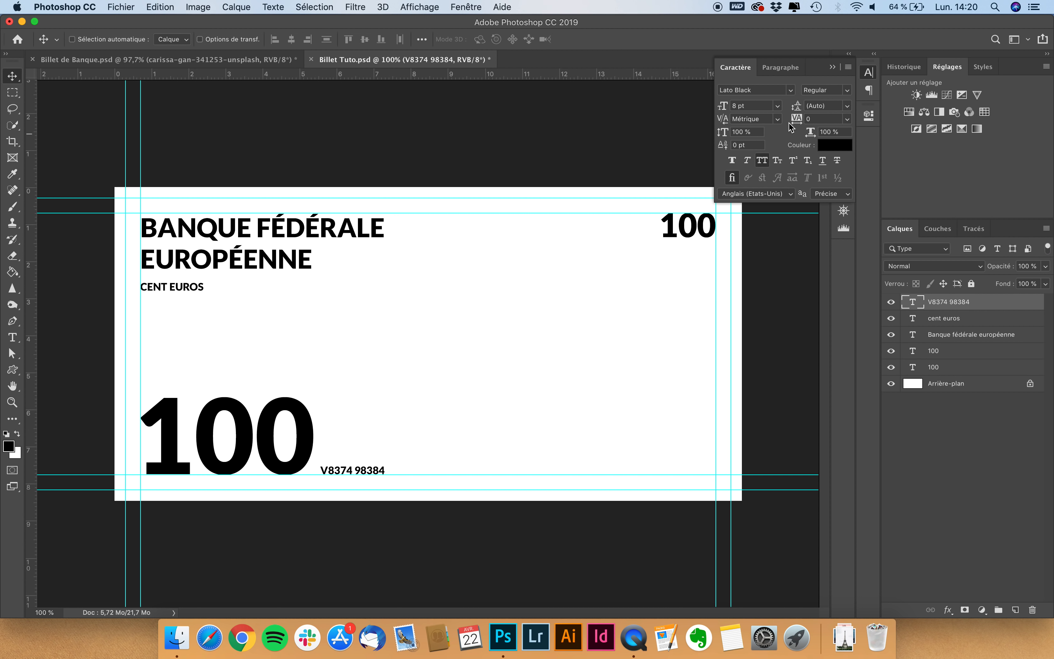
Set the serial number's font size to 12 pt and shift it slightly away from the large "100".
{"action": "left_click", "coordinate": [755, 105]}
{"action": "type", "text": "12"}
{"action": "key", "text": "Return"}
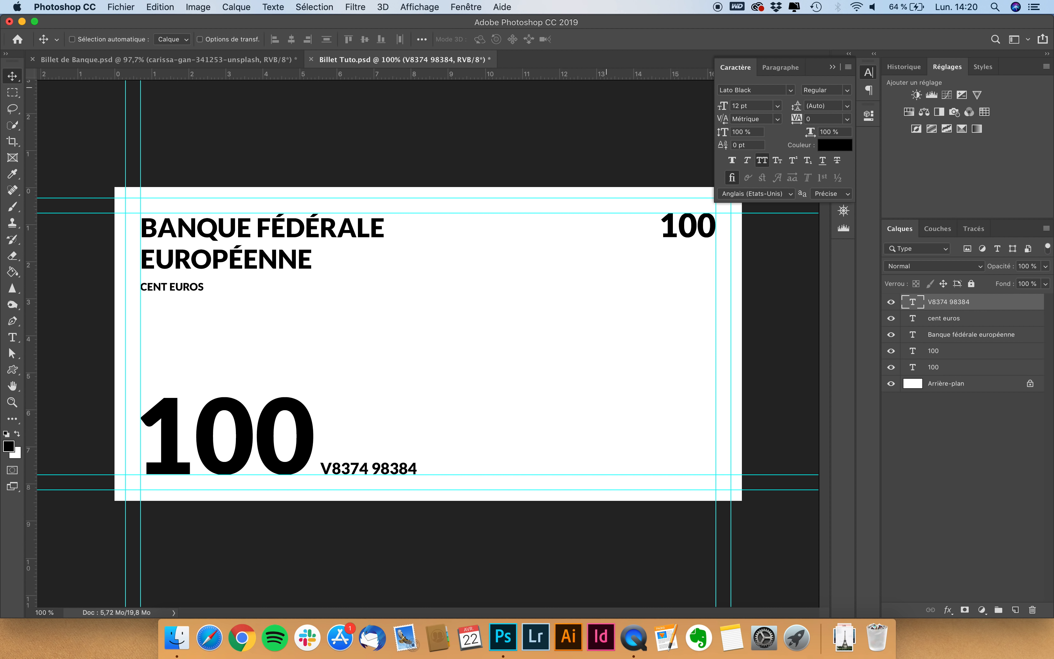
{"action": "left_click_drag", "start_coordinate": [362, 471], "coordinate": [374, 470]}
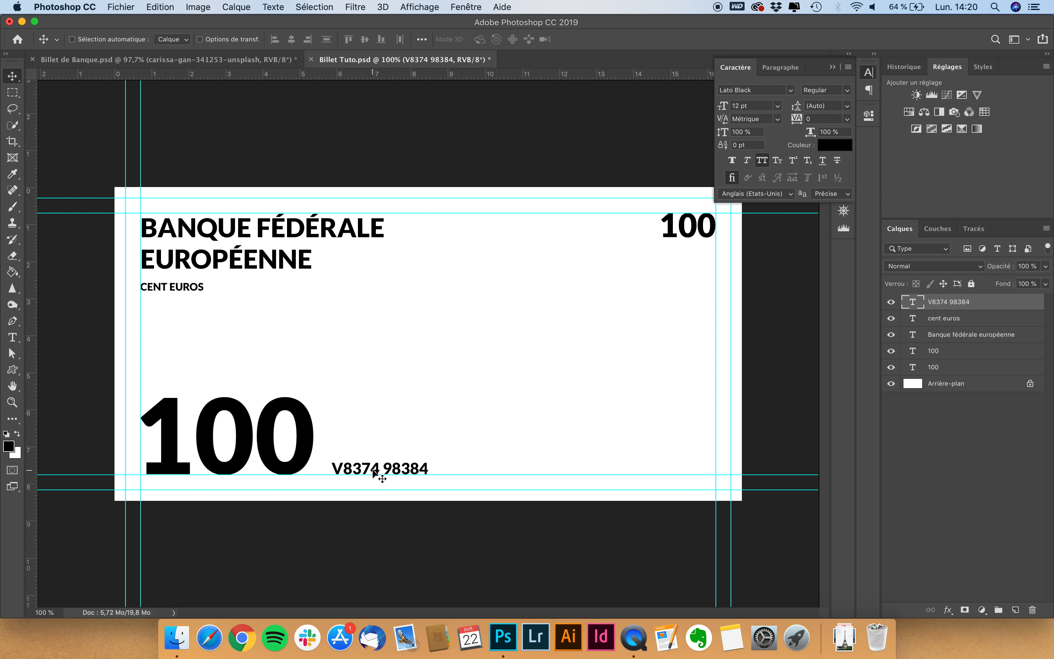
Duplicate the serial number, place the copy above the large "100" and set the copy's font size to 4 pt.
{"action": "key", "text": "super+j"}
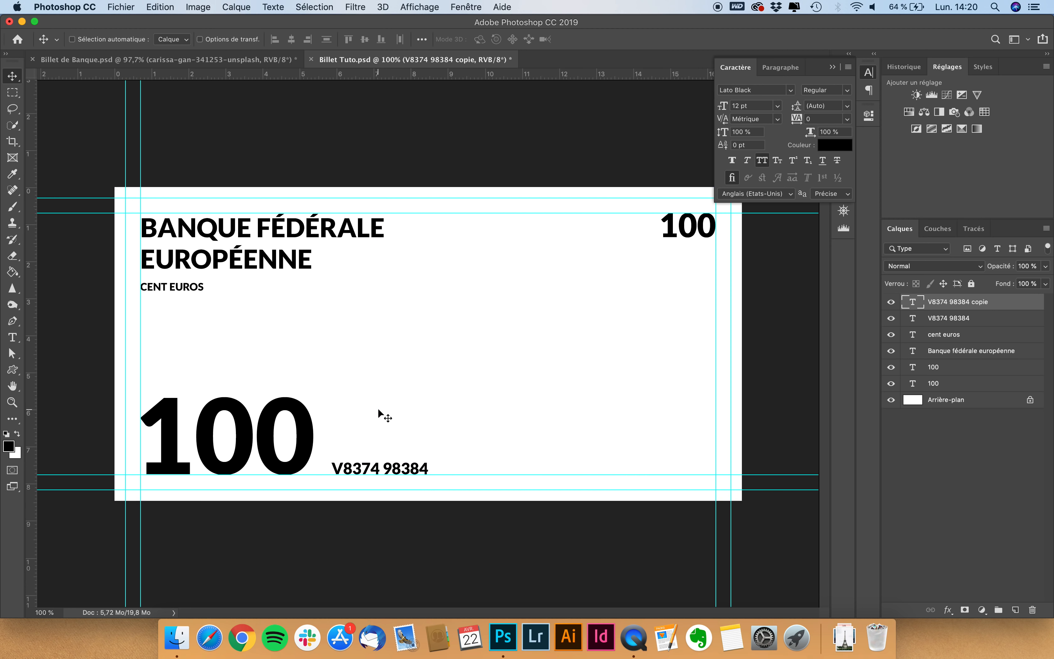
{"action": "left_click_drag", "start_coordinate": [379, 473], "coordinate": [309, 368]}
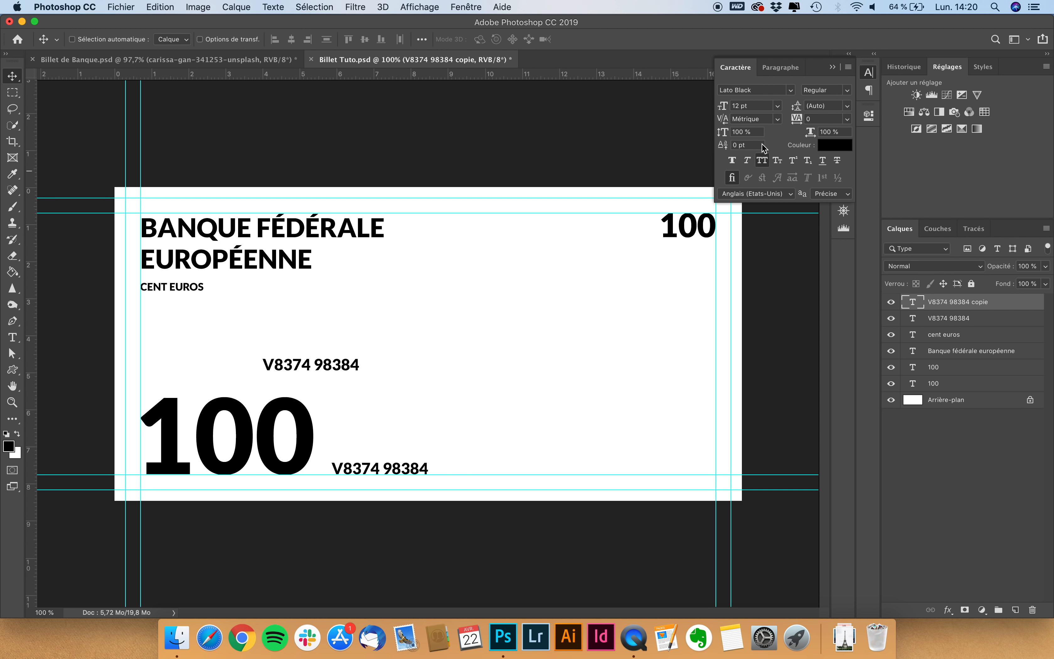
{"action": "left_click", "coordinate": [749, 106]}
{"action": "type", "text": "4"}
{"action": "key", "text": "Return"}
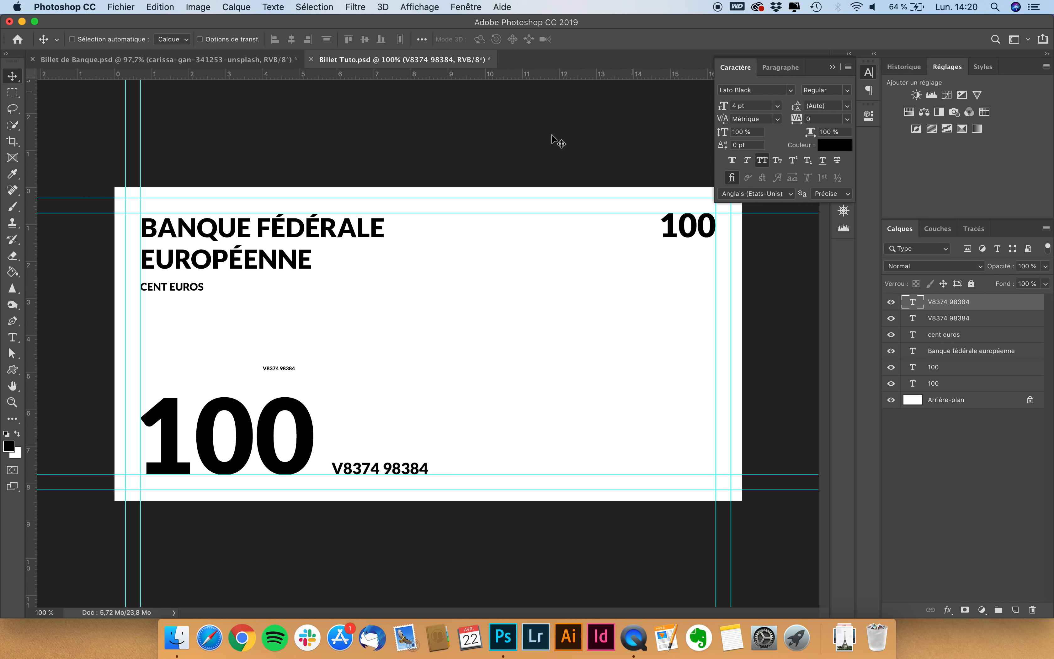
Replace the 4 pt copy's wording with "CECI EST UN FAUX BILLET RÉALISÉ POUR UN TUTORIEL PHOTOSHOP.".
{"action": "key", "text": "t"}
{"action": "triple_click", "coordinate": [274, 366]}
{"action": "type", "text": "c"}
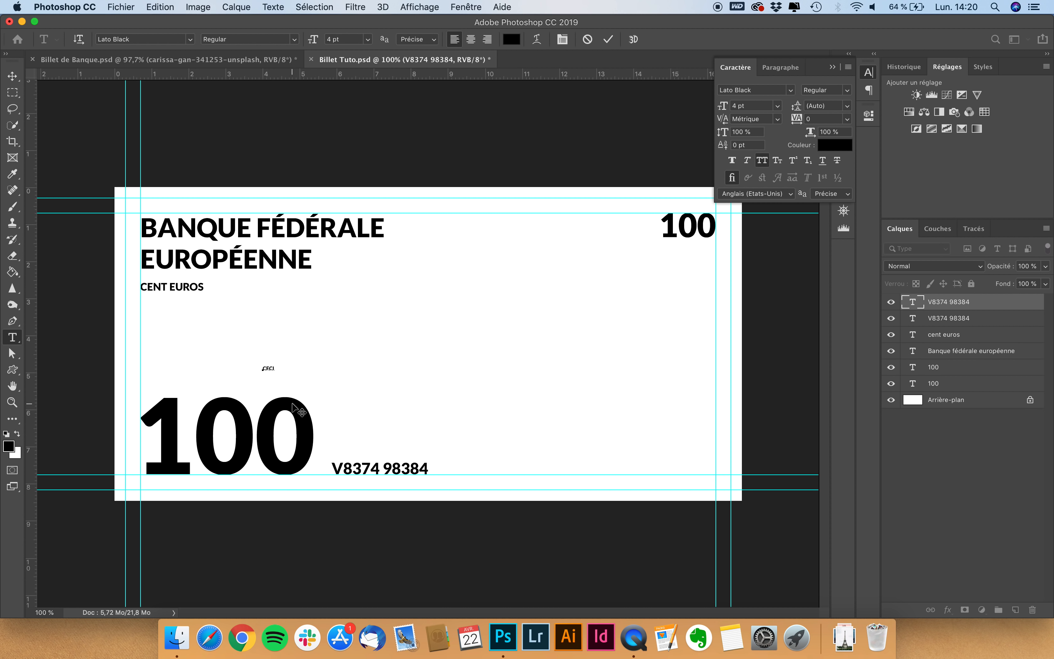
{"action": "type", "text": "eci est uun t"}
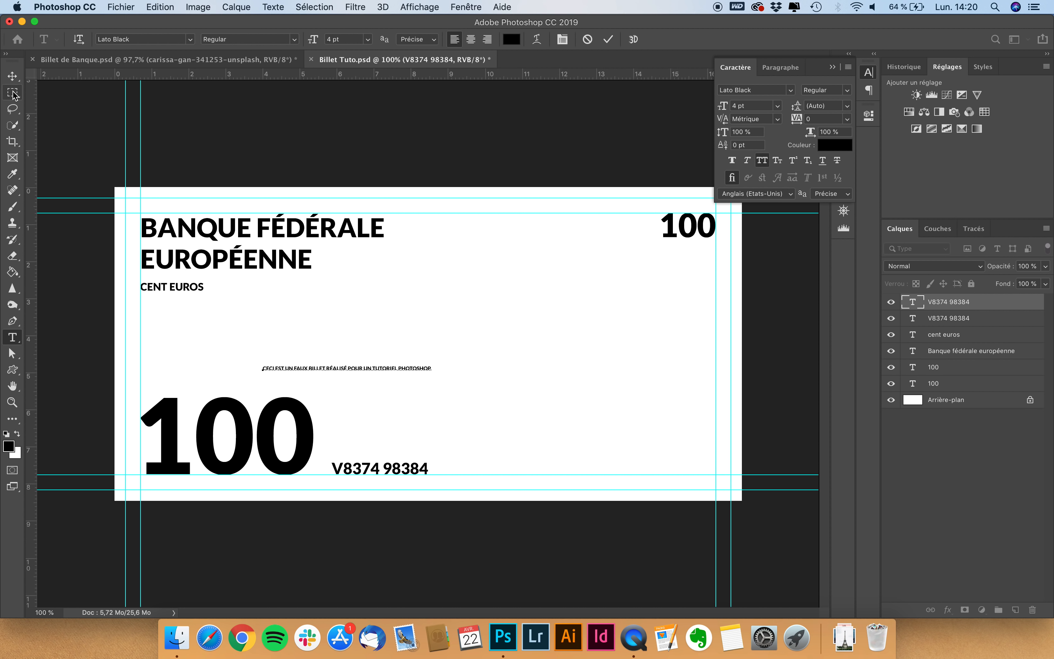
{"action": "scroll", "coordinate": [237, 308], "scroll_direction": "up", "scroll_amount": 5}
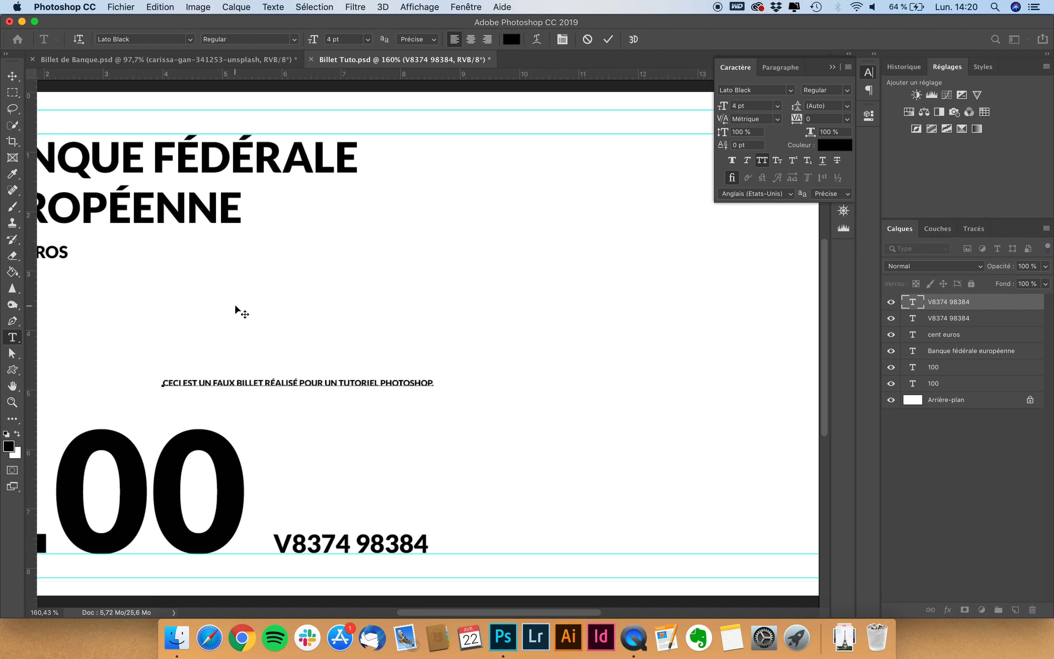
{"action": "scroll", "coordinate": [188, 360], "scroll_direction": "left", "scroll_amount": 3}
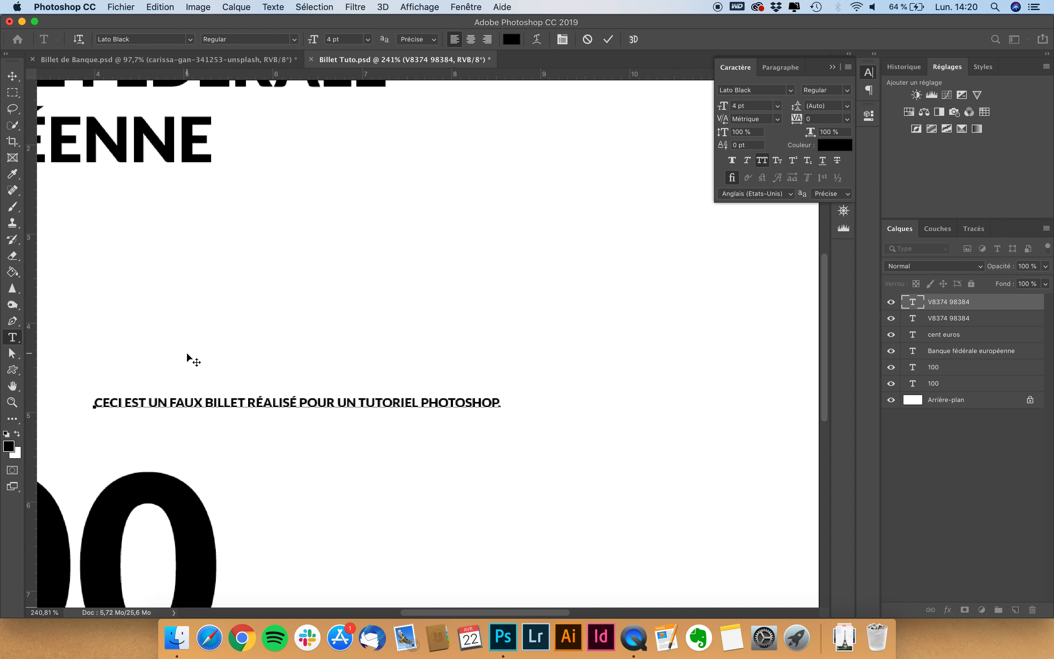
{"action": "left_click", "coordinate": [12, 79]}
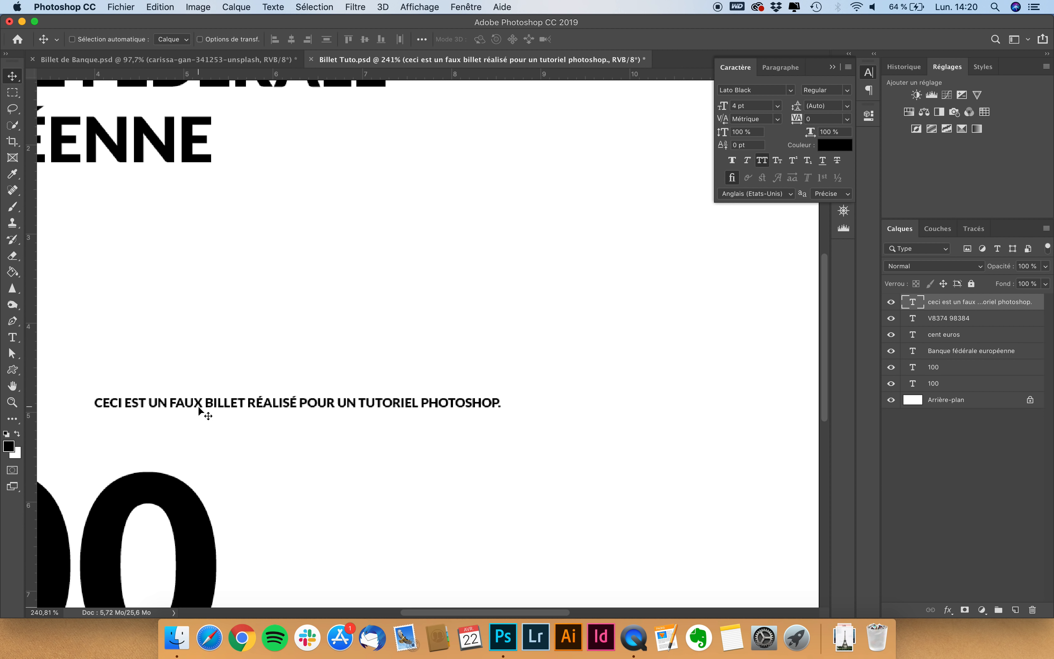
Move the small disclaimer line into the note's right half and rotate it -90° so it reads vertically.
{"action": "scroll", "coordinate": [202, 412], "scroll_direction": "down", "scroll_amount": 5}
{"action": "left_click_drag", "start_coordinate": [350, 389], "coordinate": [545, 381]}
{"action": "key", "text": "super+t"}
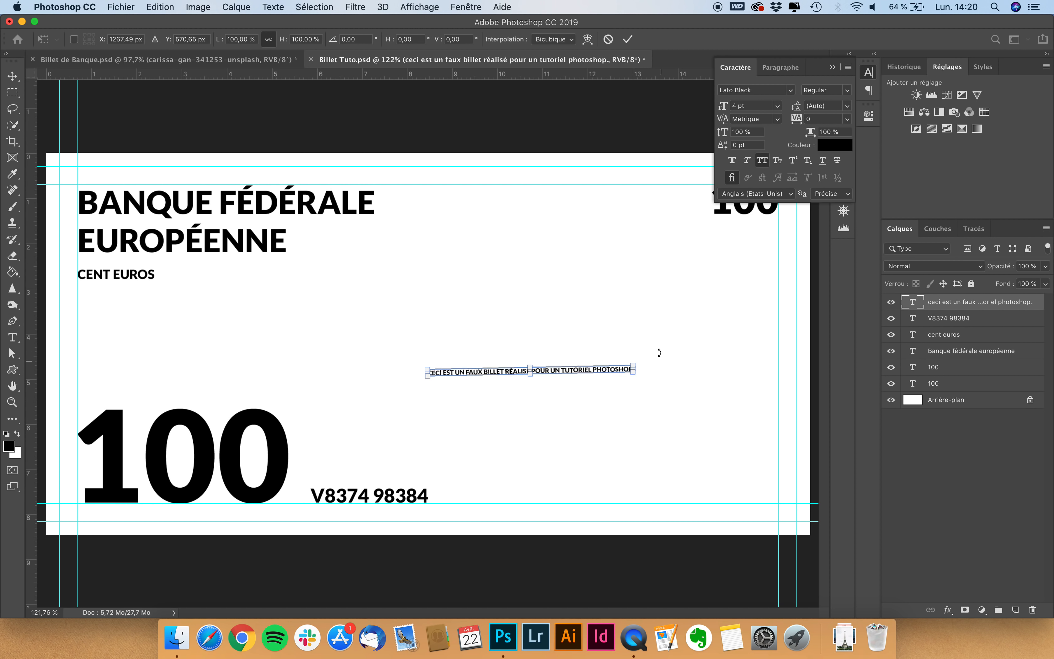
{"action": "left_click_drag", "start_coordinate": [656, 351], "coordinate": [600, 290]}
{"action": "left_click_drag", "start_coordinate": [564, 279], "coordinate": [526, 282]}
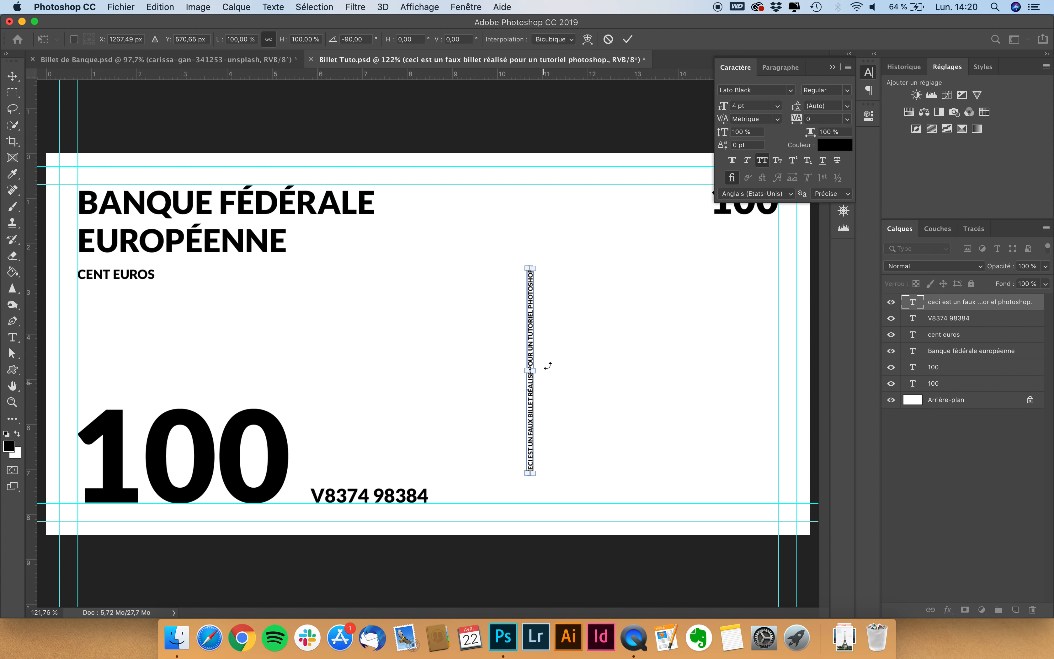
{"action": "key", "text": "Return"}
Position the vertical disclaimer against the right inner guide, below the small "100".
{"action": "left_click_drag", "start_coordinate": [532, 304], "coordinate": [773, 275]}
{"action": "scroll", "coordinate": [545, 339], "scroll_direction": "down", "scroll_amount": 2}
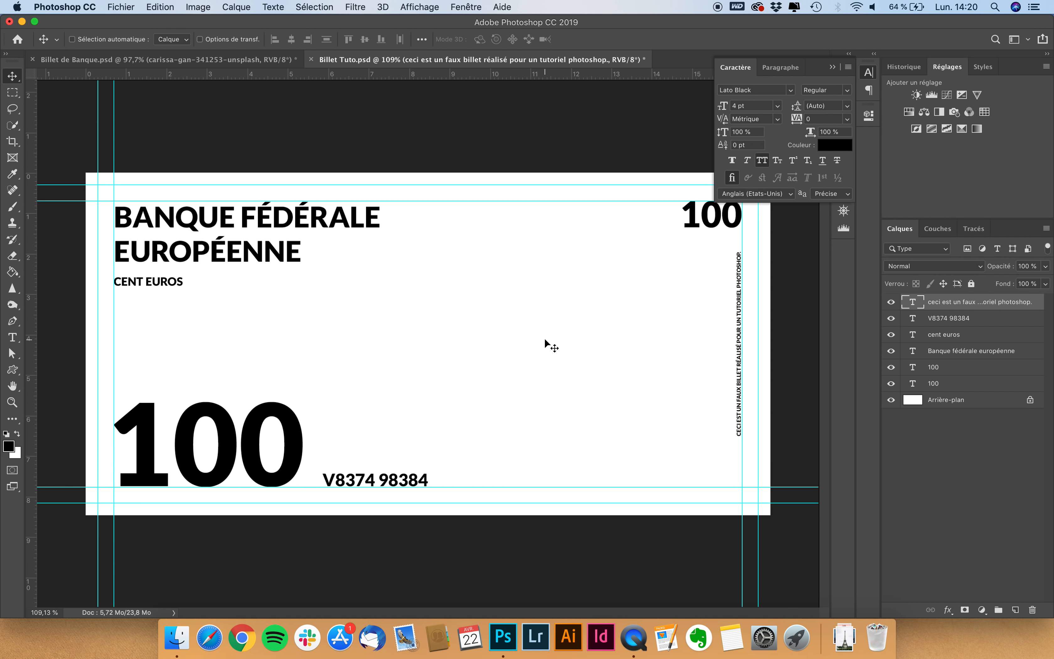
{"action": "scroll", "coordinate": [545, 338], "scroll_direction": "down", "scroll_amount": 2}
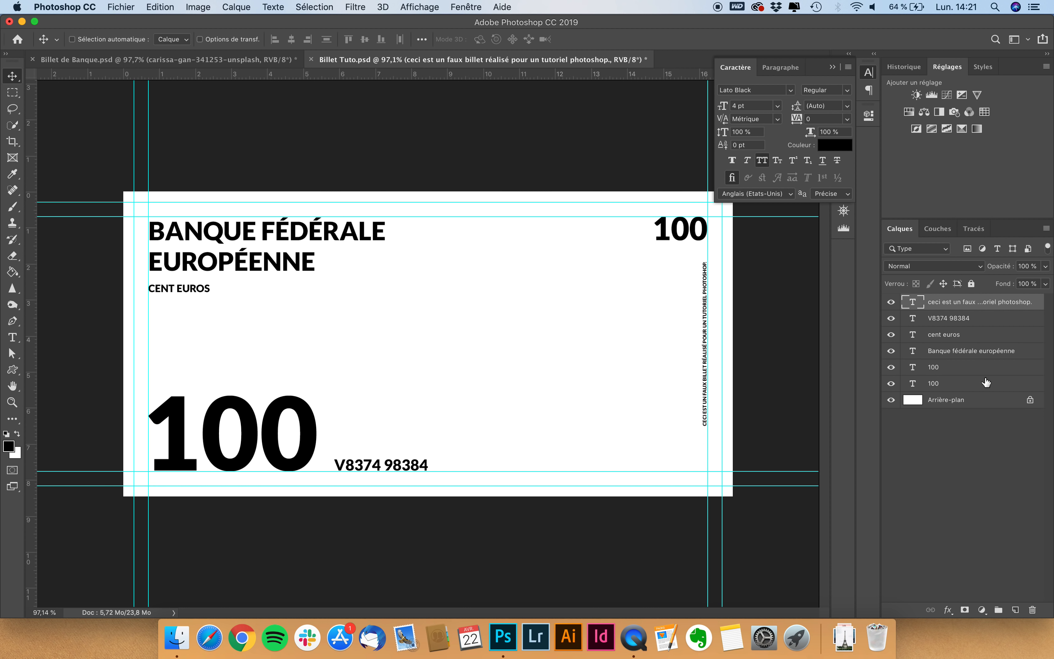
Place the downloaded portrait photo of the dark-haired woman into the document, directly above the background layer.
{"action": "left_click", "coordinate": [954, 403]}
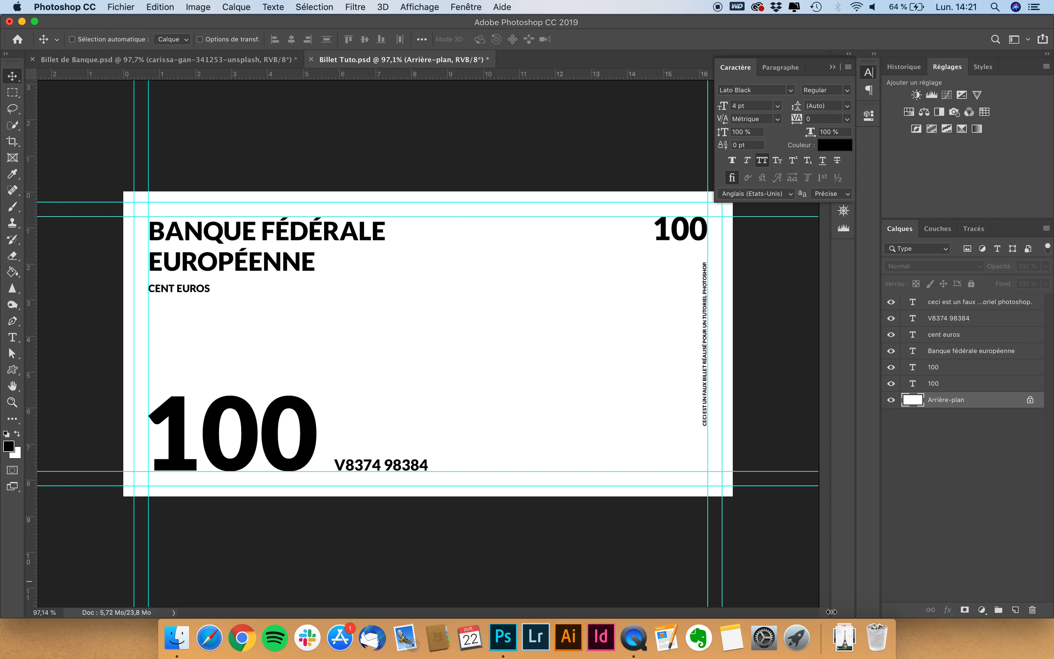
{"action": "left_click", "coordinate": [842, 640]}
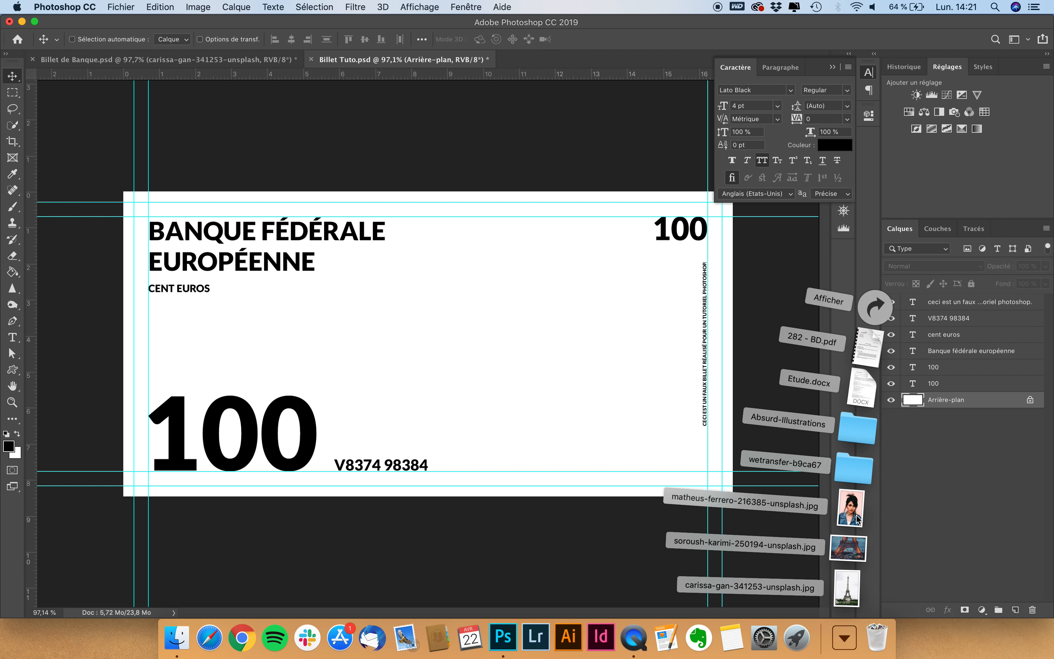
{"action": "left_click_drag", "start_coordinate": [847, 507], "coordinate": [527, 344]}
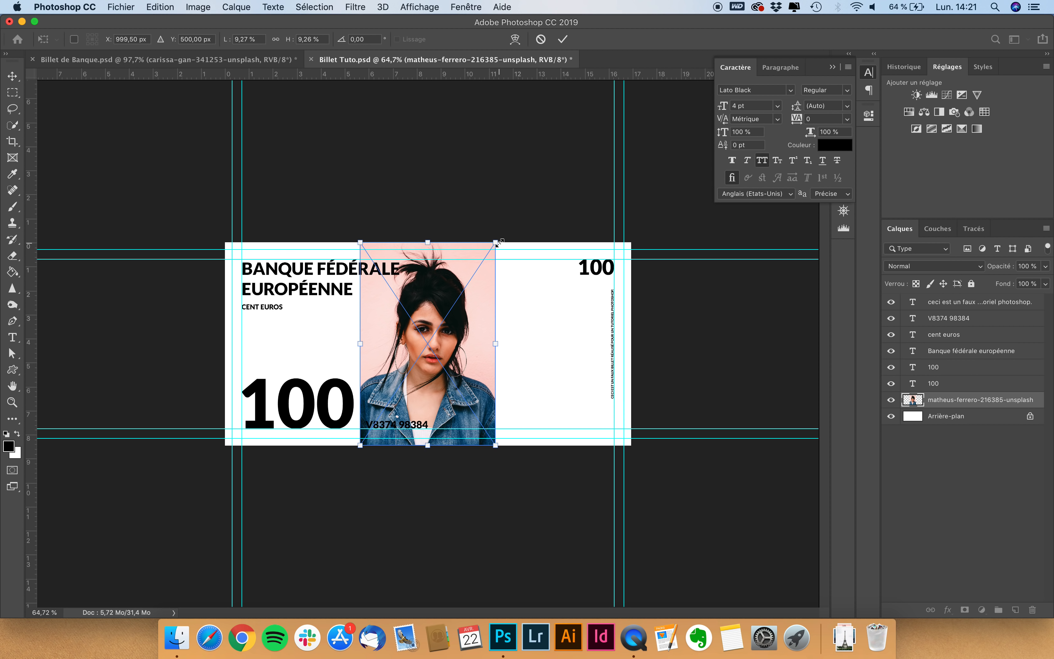
Enlarge the placed portrait from its center to about 17.2% scale, keeping it centered on the note.
{"action": "left_click_drag", "start_coordinate": [496, 242], "coordinate": [559, 154]}
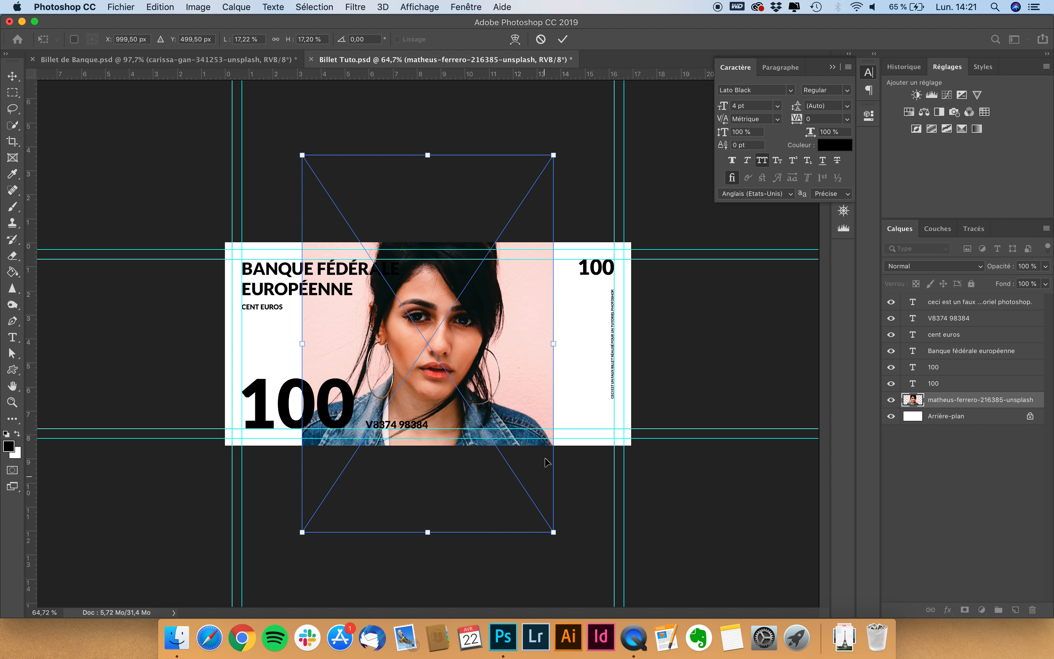
{"action": "key", "text": "super+0"}
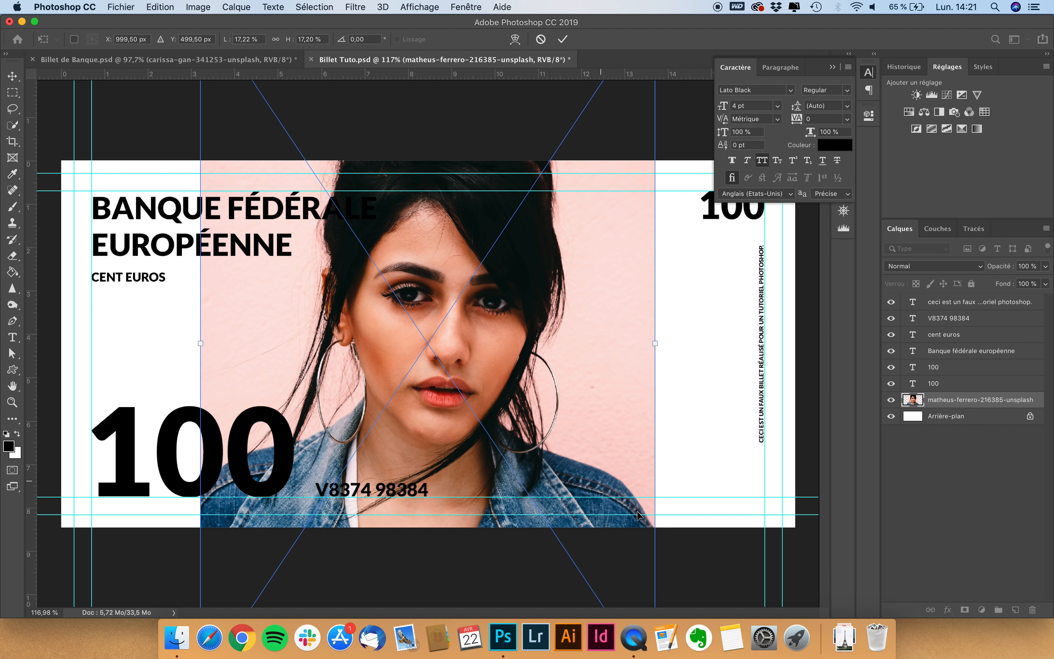
{"action": "left_click_drag", "start_coordinate": [613, 410], "coordinate": [613, 338]}
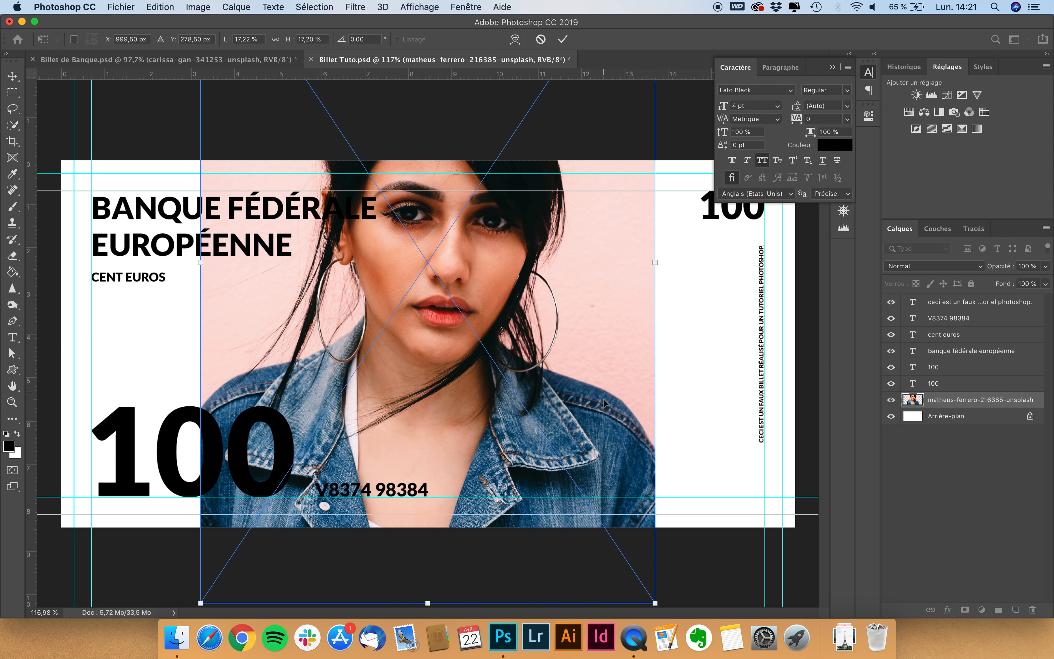
{"action": "left_click_drag", "start_coordinate": [610, 403], "coordinate": [604, 474]}
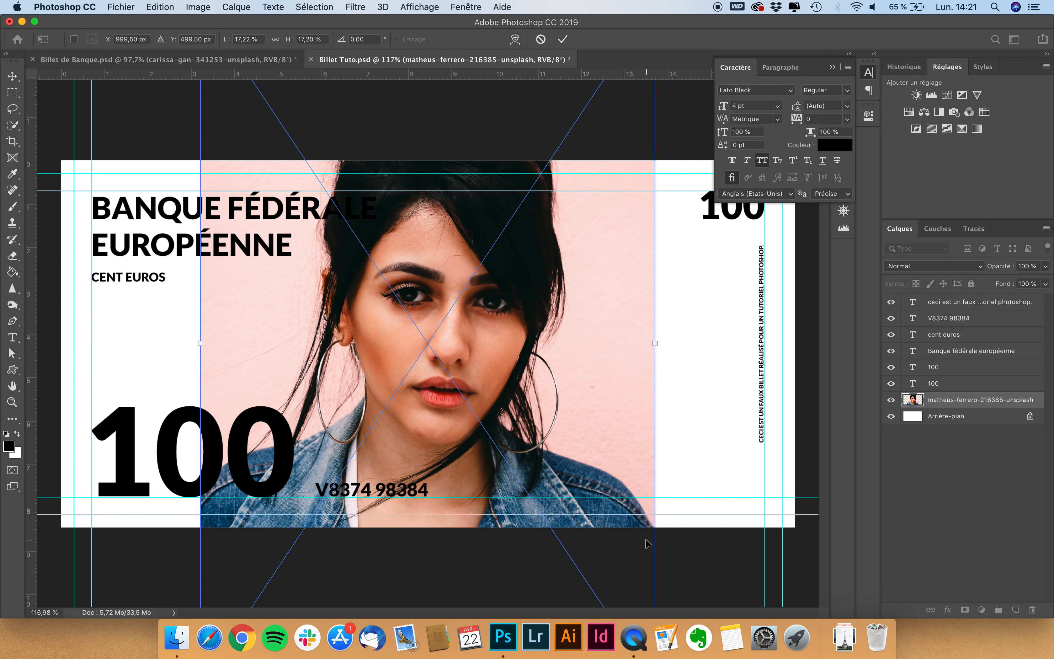
{"action": "key", "text": "Return"}
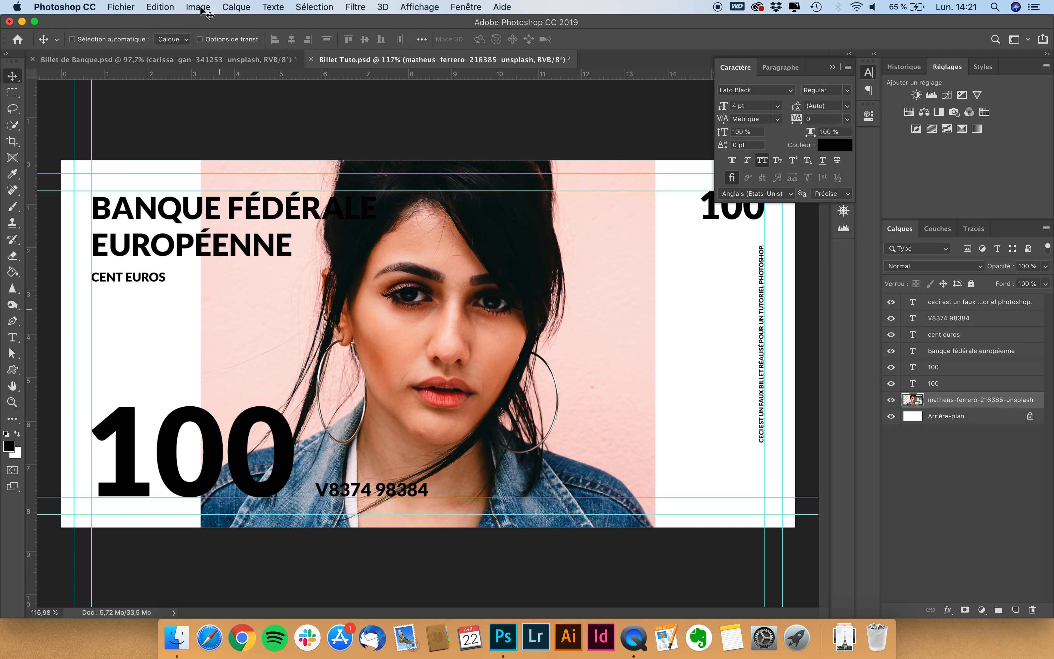
Flip the portrait horizontally and move it sideways to the note's right edge.
{"action": "left_click", "coordinate": [162, 7]}
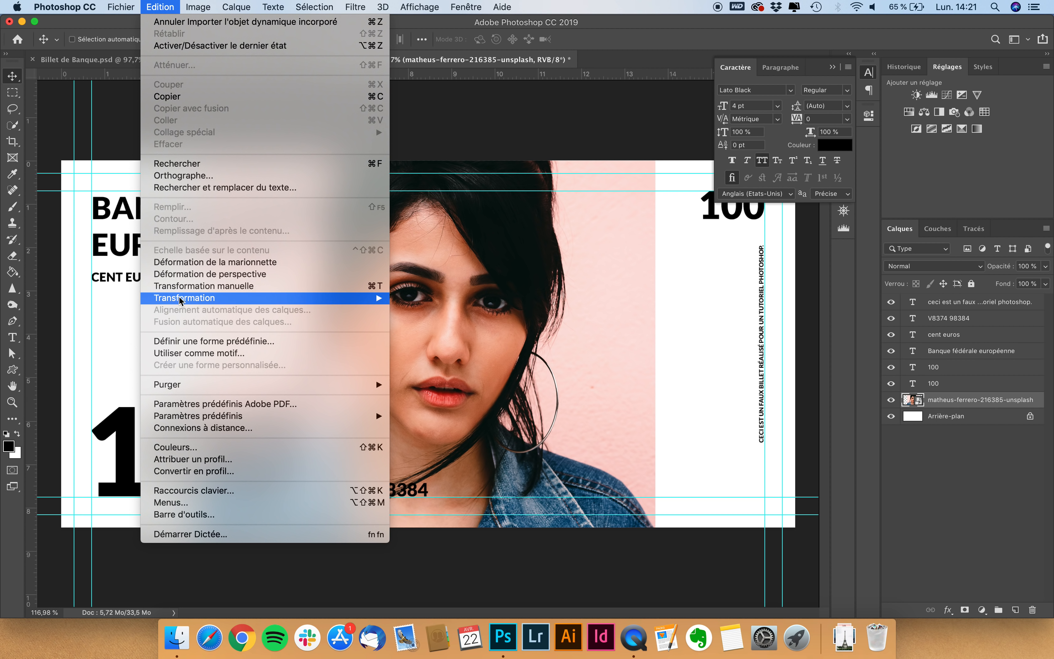
{"action": "mouse_move", "coordinate": [182, 300]}
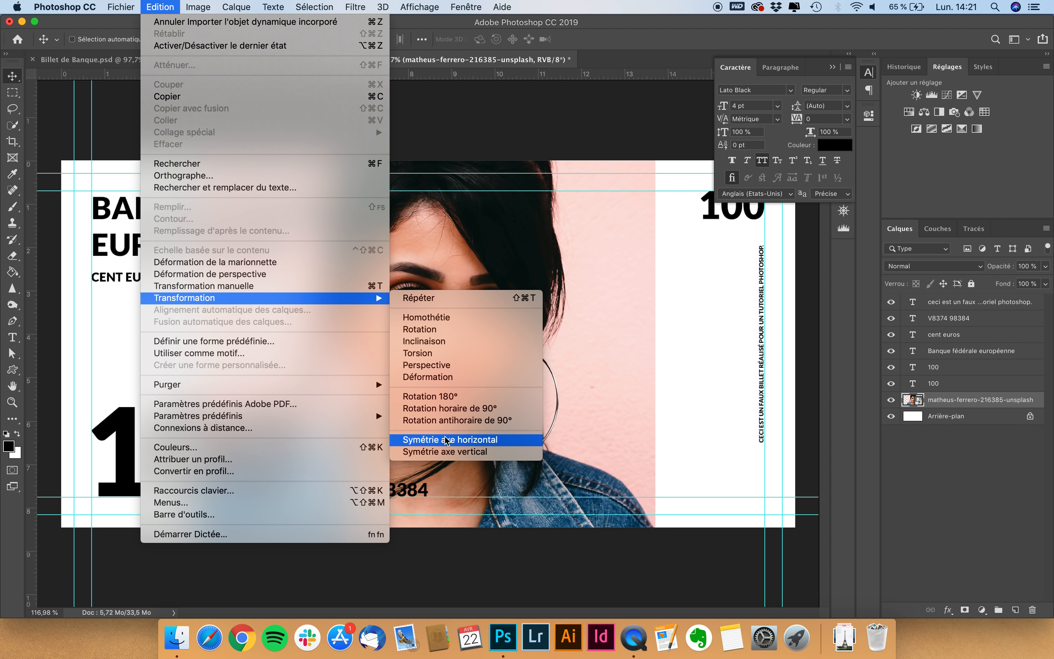
{"action": "left_click", "coordinate": [518, 439]}
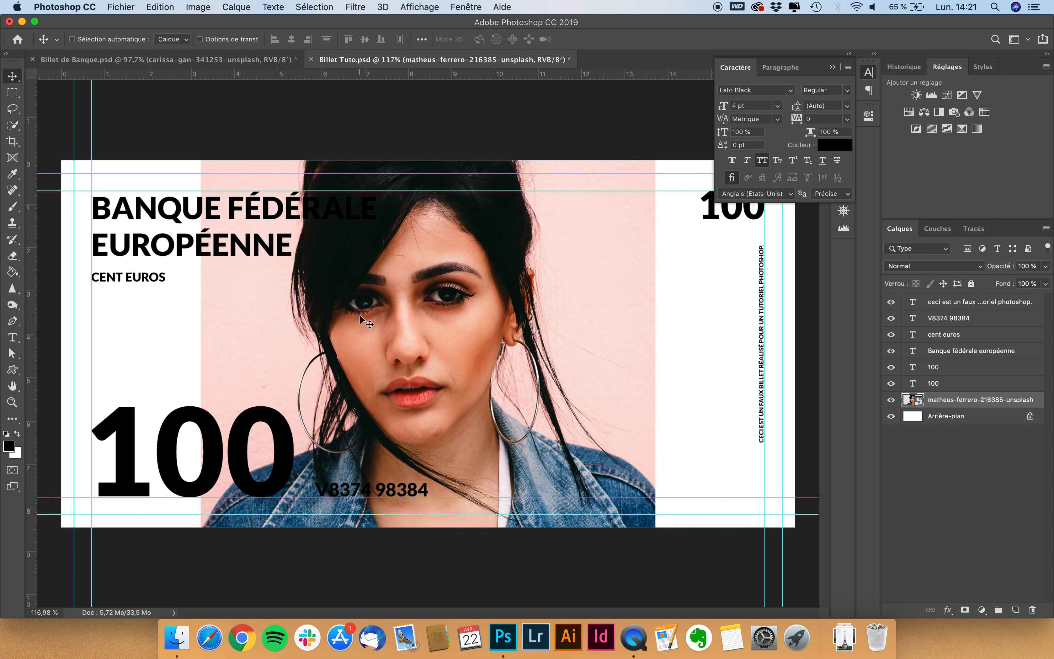
{"action": "left_click_drag", "start_coordinate": [360, 316], "coordinate": [520, 317]}
{"action": "scroll", "coordinate": [497, 342], "scroll_direction": "down", "scroll_amount": 5}
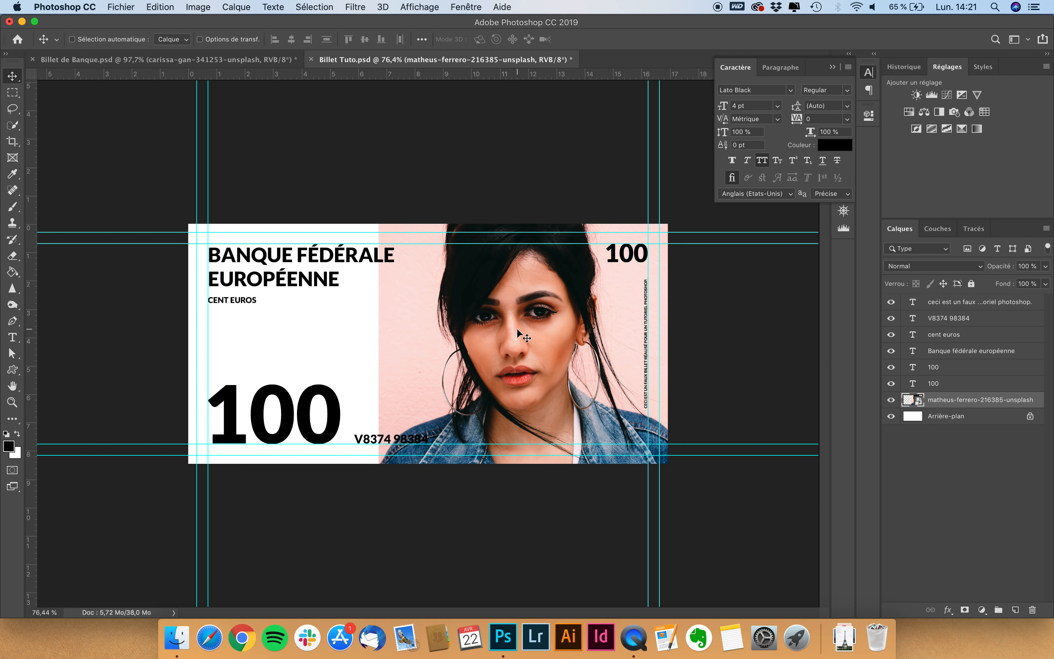
{"action": "key", "text": "super+0"}
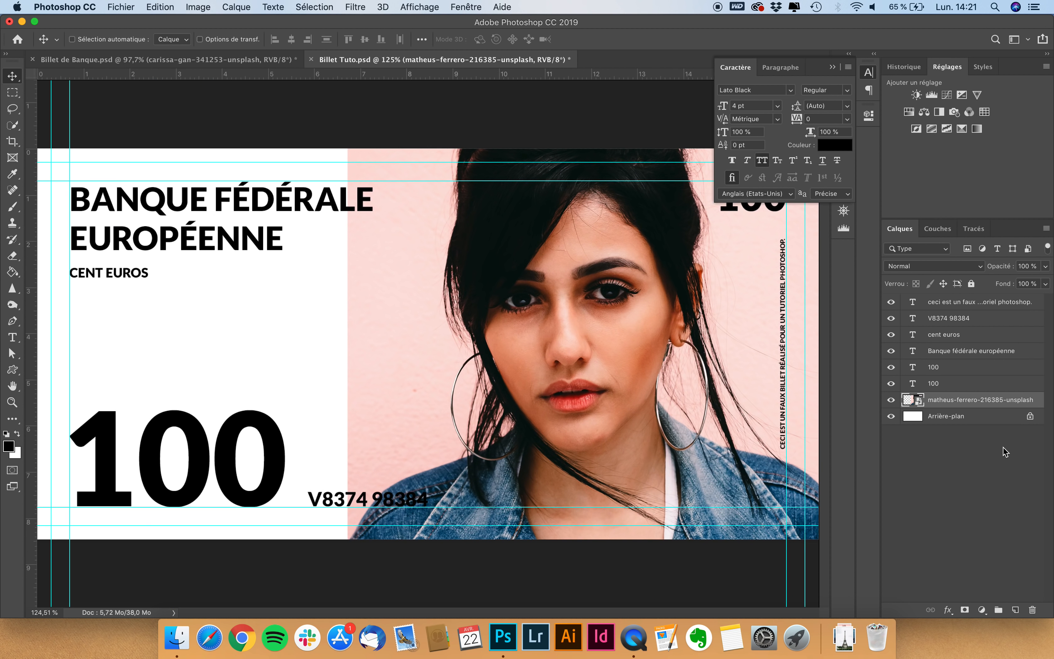
{"action": "scroll", "coordinate": [786, 472], "scroll_direction": "down", "scroll_amount": 1}
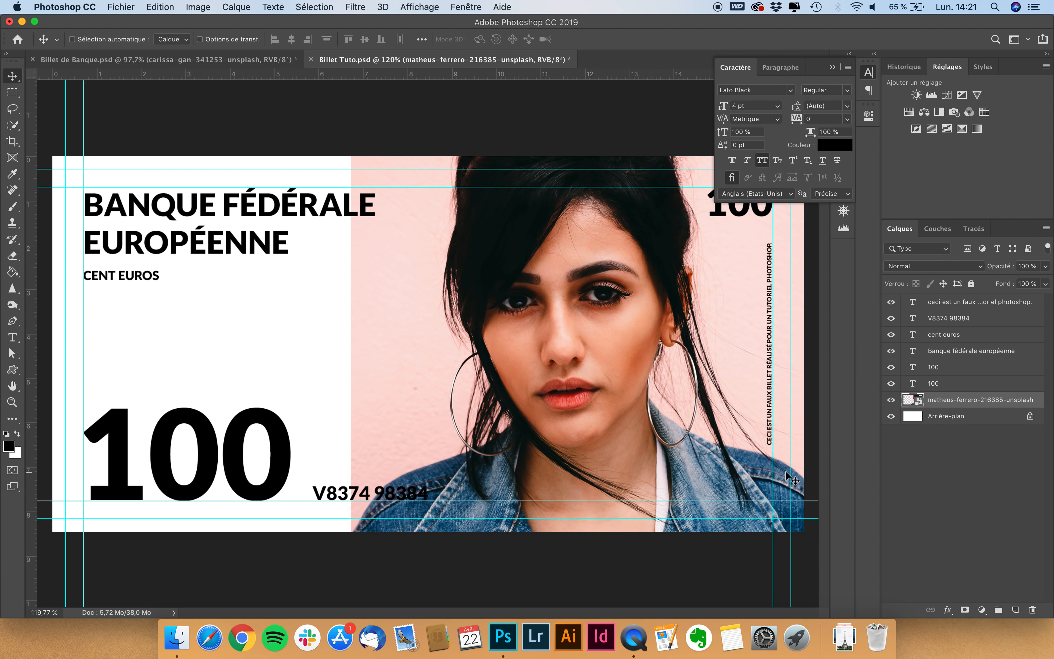
{"action": "scroll", "coordinate": [786, 472], "scroll_direction": "down", "scroll_amount": 5}
{"action": "scroll", "coordinate": [429, 483], "scroll_direction": "up", "scroll_amount": 6}
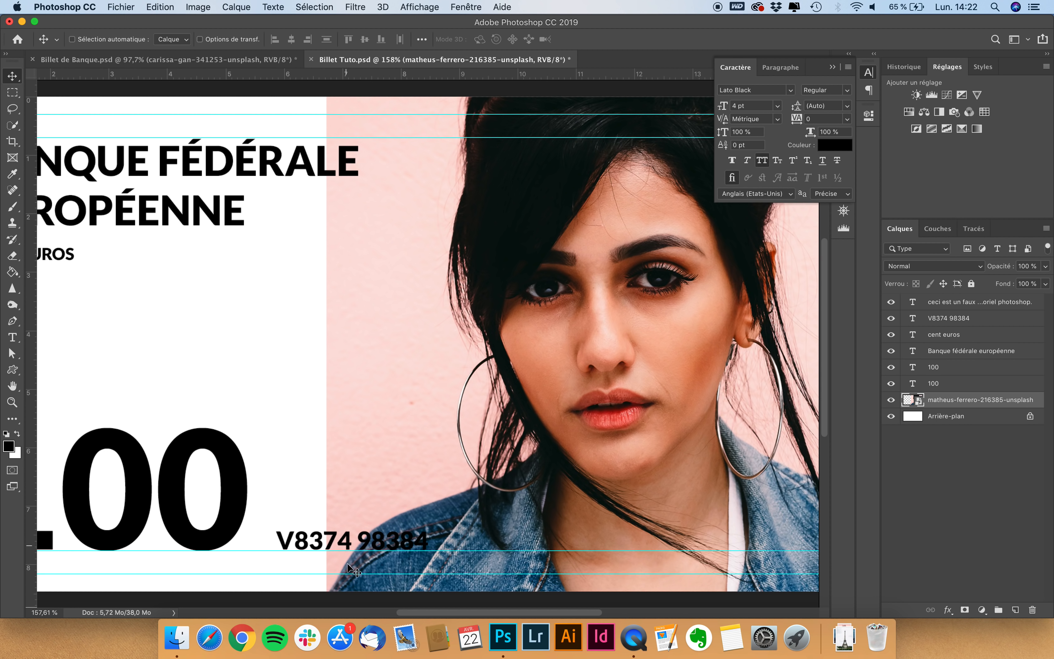
{"action": "scroll", "coordinate": [336, 595], "scroll_direction": "down", "scroll_amount": 5}
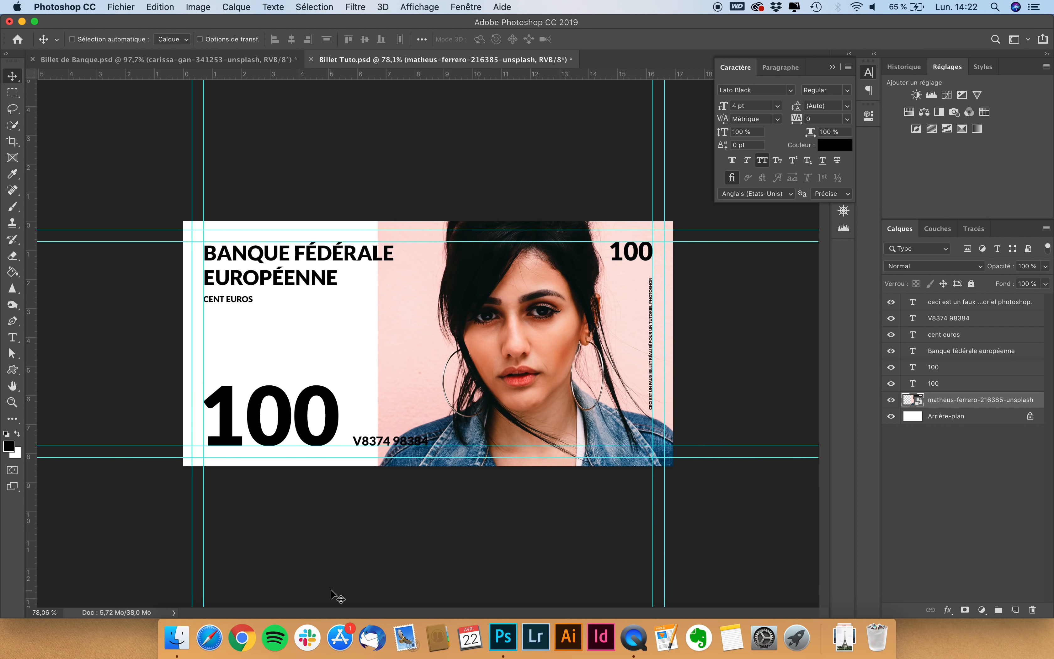
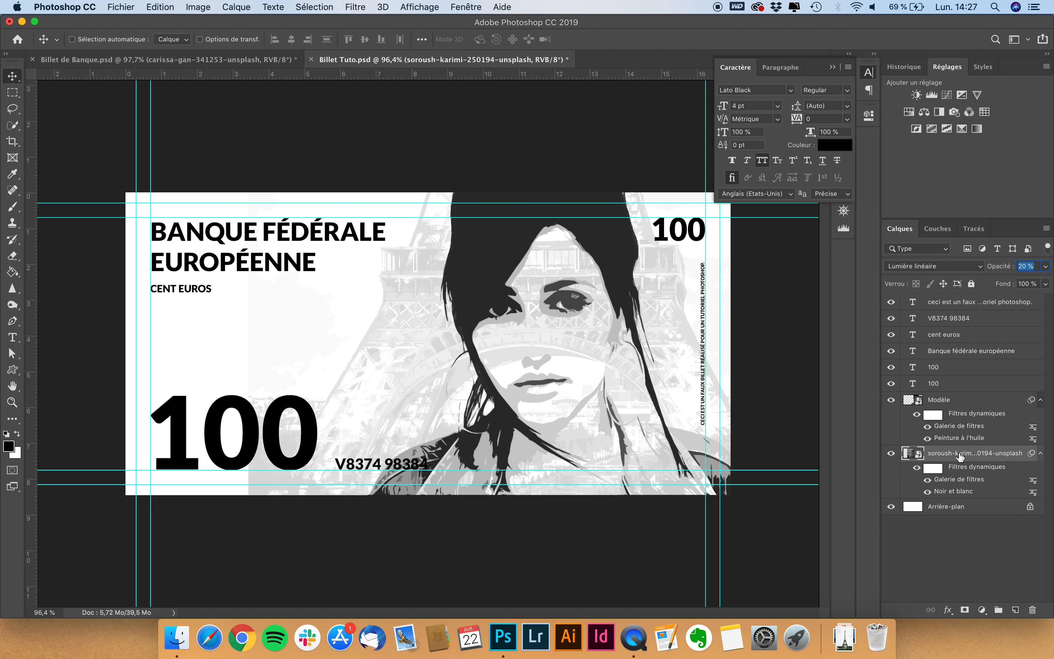
Rename the soroush-karimi photo layer to "Tour Eiffel (grande)" and add a layer mask to it.
{"action": "key", "text": "Return"}
{"action": "key", "text": "t"}
{"action": "double_click", "coordinate": [959, 454]}
{"action": "type", "text": "Tour Eiffel (grande)"}
{"action": "key", "text": "Return"}
{"action": "left_click", "coordinate": [965, 610]}
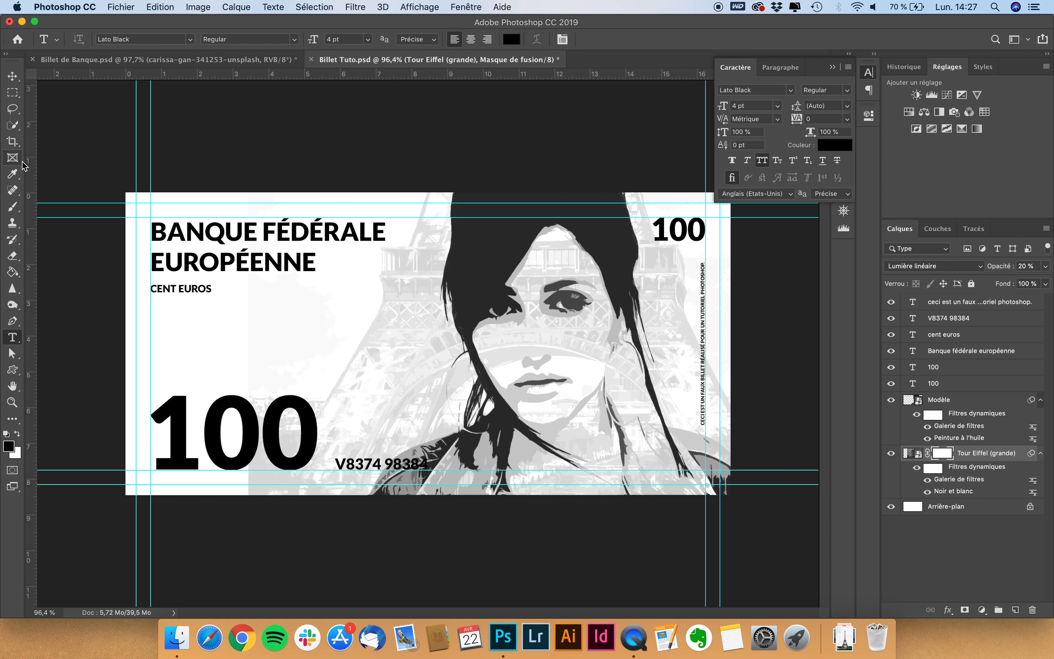
Set up a soft round brush (Arrondi flou) with 0% hardness and a size of about 302 px.
{"action": "left_click", "coordinate": [13, 207]}
{"action": "left_click", "coordinate": [83, 40]}
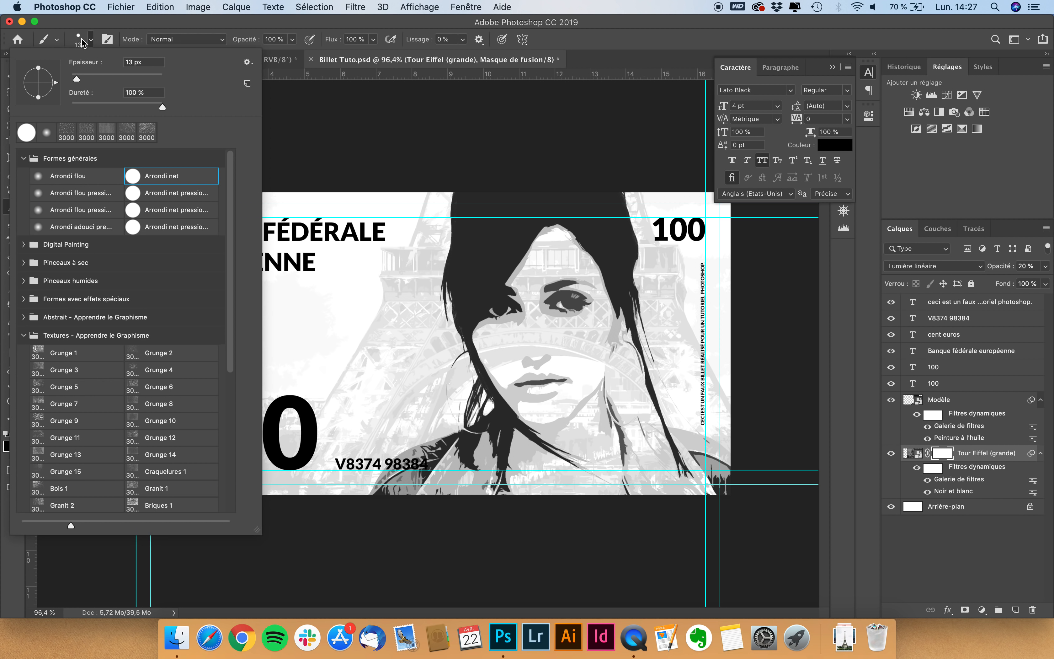
{"action": "left_click", "coordinate": [78, 179]}
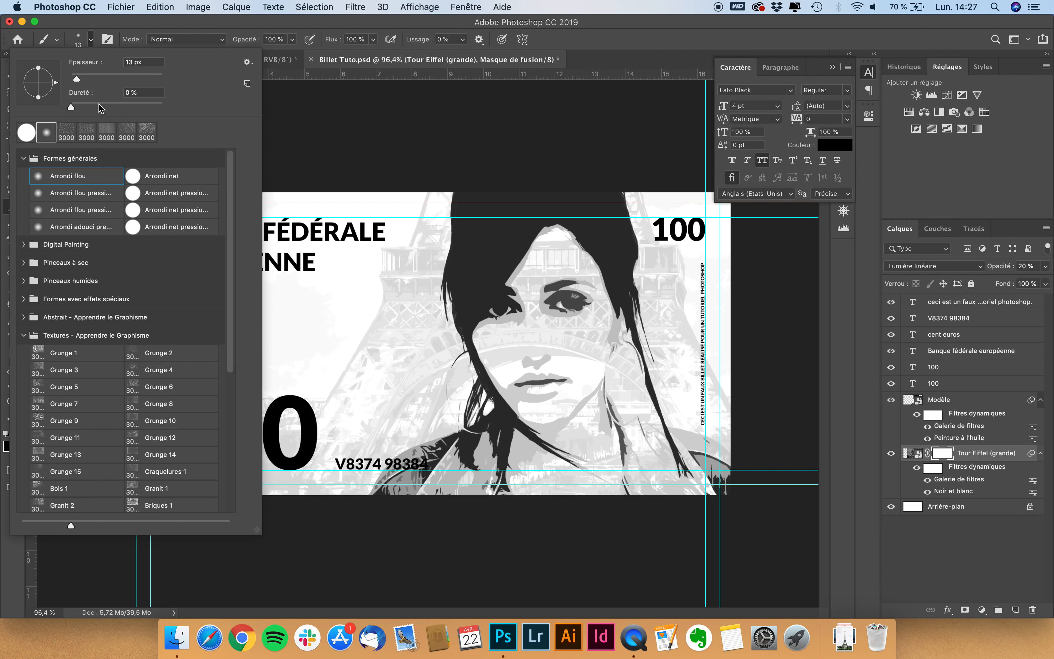
{"action": "mouse_move", "coordinate": [81, 105]}
{"action": "left_mouse_down"}
{"action": "mouse_move", "coordinate": [50, 104]}
{"action": "mouse_move", "coordinate": [85, 79]}
{"action": "left_mouse_up"}
{"action": "key", "text": "Return"}
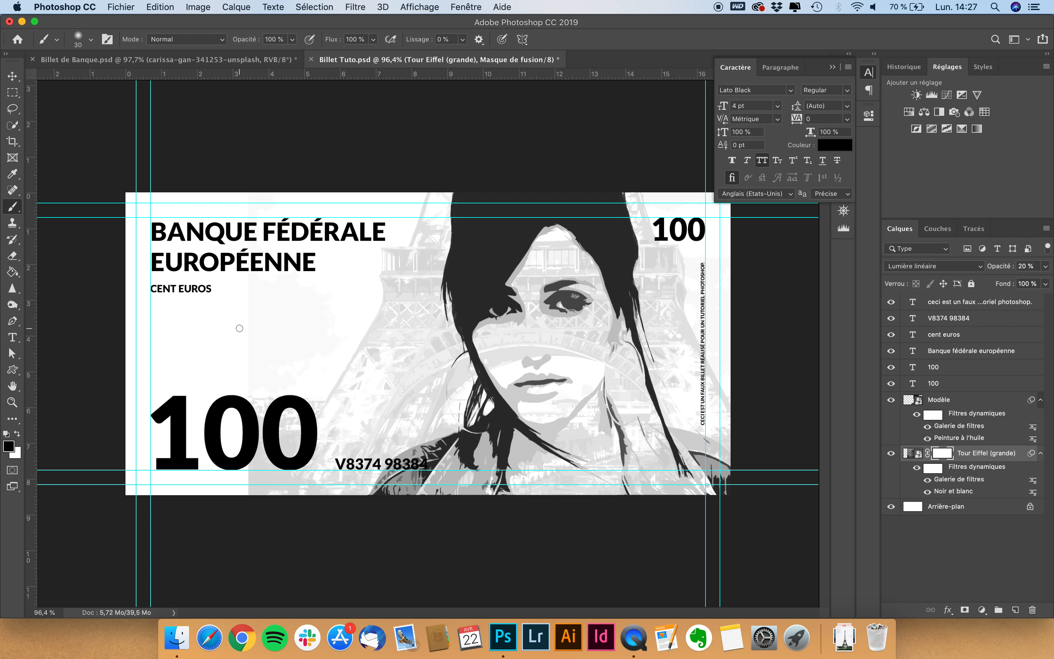
{"action": "left_click_drag", "start_coordinate": [243, 322], "coordinate": [303, 329]}
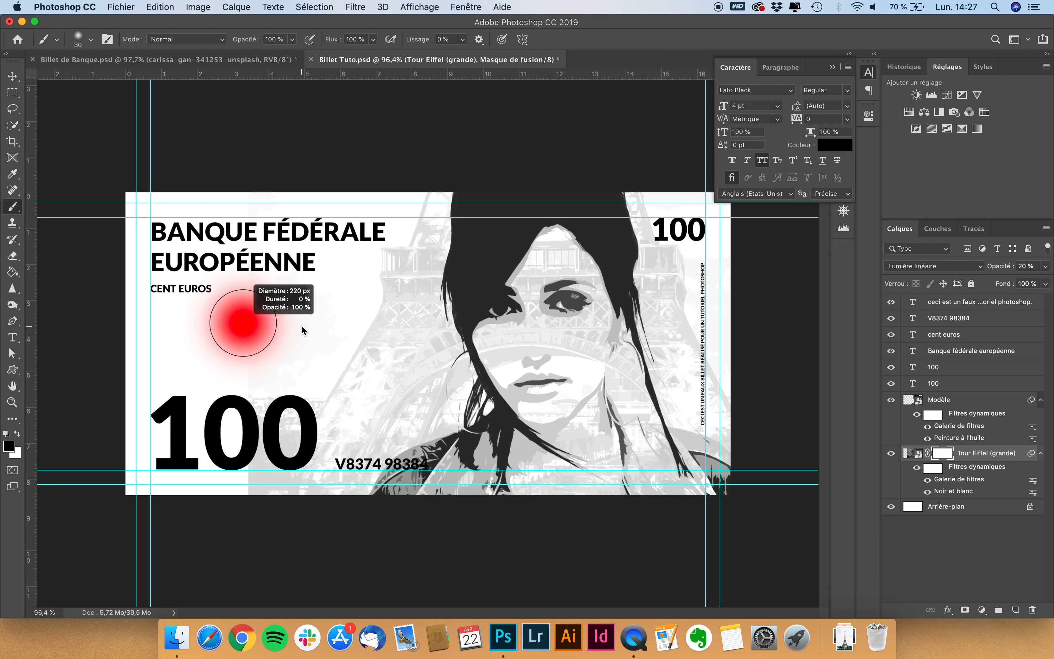
{"action": "mouse_move", "coordinate": [303, 329]}
{"action": "left_mouse_down"}
{"action": "mouse_move", "coordinate": [278, 322]}
{"action": "mouse_move", "coordinate": [328, 329]}
{"action": "left_mouse_up"}
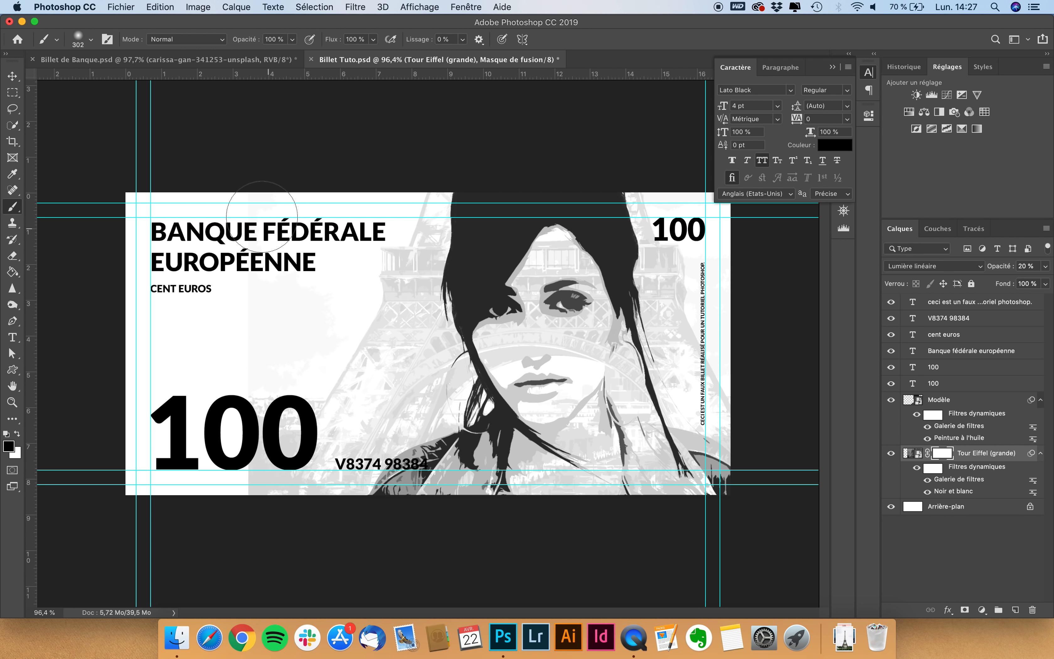
Paint black on the large tower's mask to hide the sky left of it, from the bank name down to the big "100".
{"action": "mouse_move", "coordinate": [243, 344]}
{"action": "left_mouse_down"}
{"action": "mouse_move", "coordinate": [281, 218]}
{"action": "mouse_move", "coordinate": [266, 205]}
{"action": "left_mouse_up"}
{"action": "scroll", "coordinate": [224, 433], "scroll_direction": "up", "scroll_amount": 5}
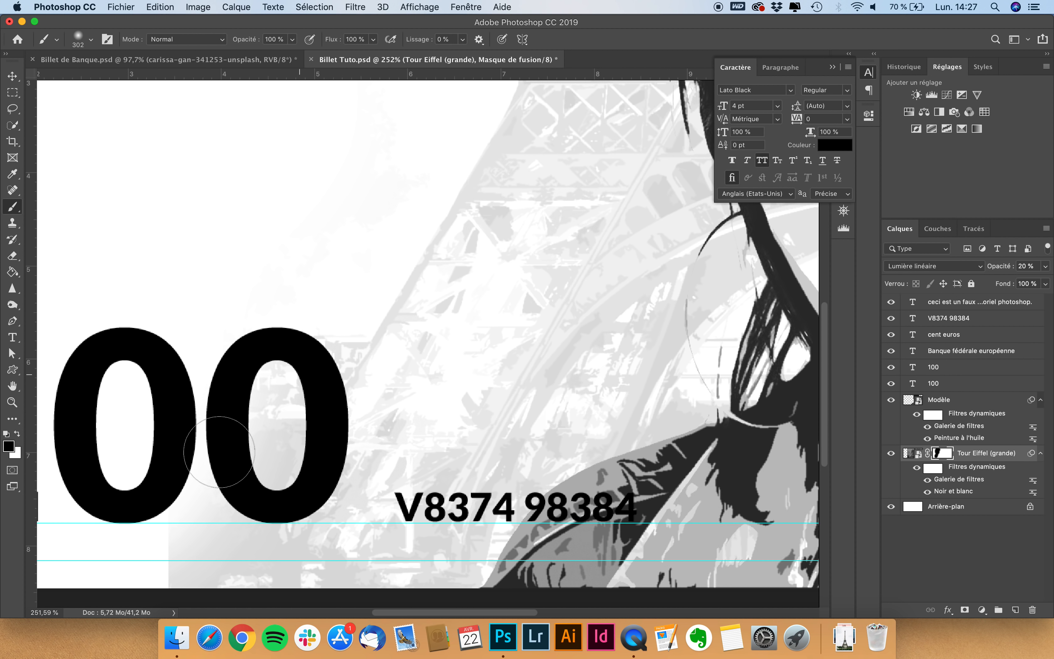
{"action": "mouse_move", "coordinate": [244, 383]}
{"action": "left_mouse_down"}
{"action": "mouse_move", "coordinate": [122, 411]}
{"action": "mouse_move", "coordinate": [119, 401]}
{"action": "left_mouse_up"}
{"action": "left_click_drag", "start_coordinate": [281, 372], "coordinate": [239, 430]}
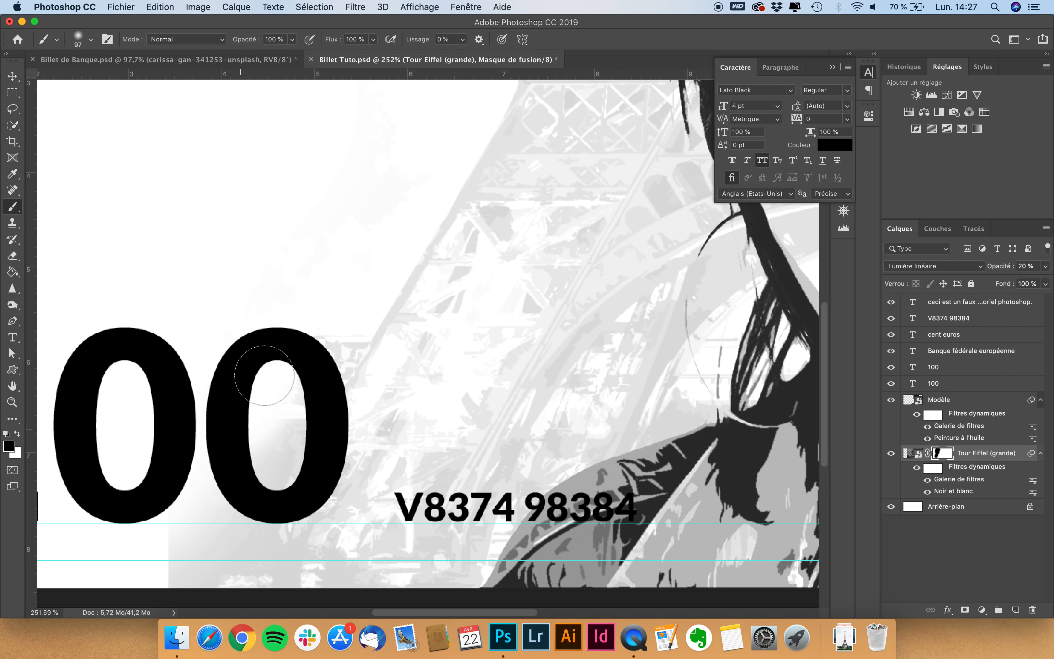
With a smaller soft brush, mask out the background remnants around and inside the last zero of the big "100".
{"action": "left_click_drag", "start_coordinate": [307, 340], "coordinate": [251, 345]}
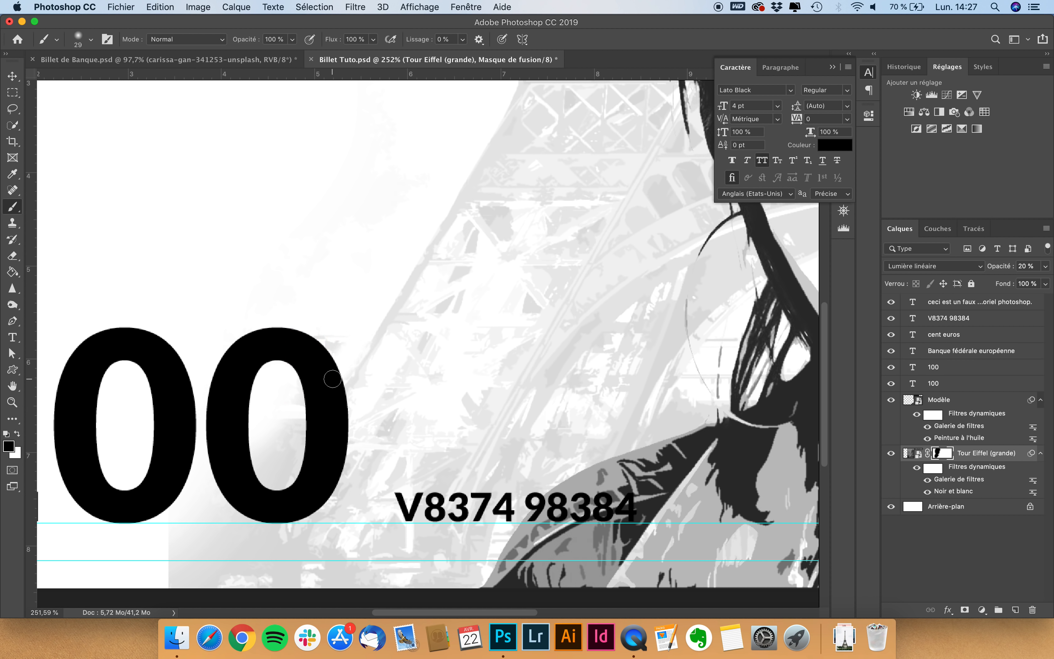
{"action": "scroll", "coordinate": [332, 379], "scroll_direction": "up", "scroll_amount": 5}
{"action": "left_click_drag", "start_coordinate": [311, 331], "coordinate": [299, 334]}
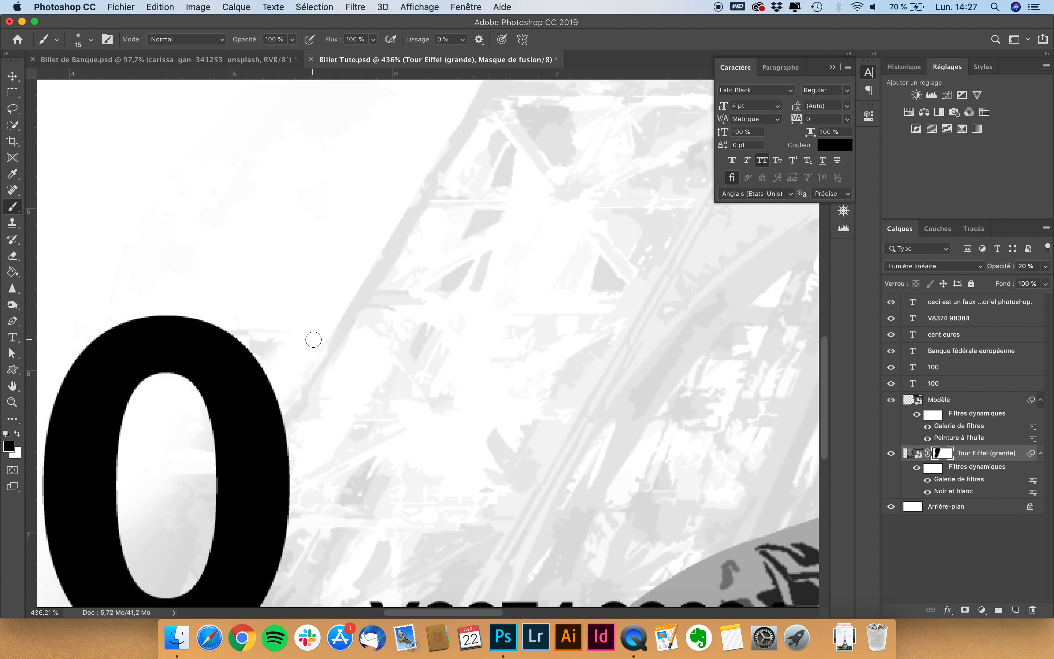
{"action": "left_click_drag", "start_coordinate": [254, 337], "coordinate": [262, 337]}
{"action": "scroll", "coordinate": [254, 337], "scroll_direction": "down", "scroll_amount": 5}
{"action": "scroll", "coordinate": [255, 338], "scroll_direction": "left", "scroll_amount": 2}
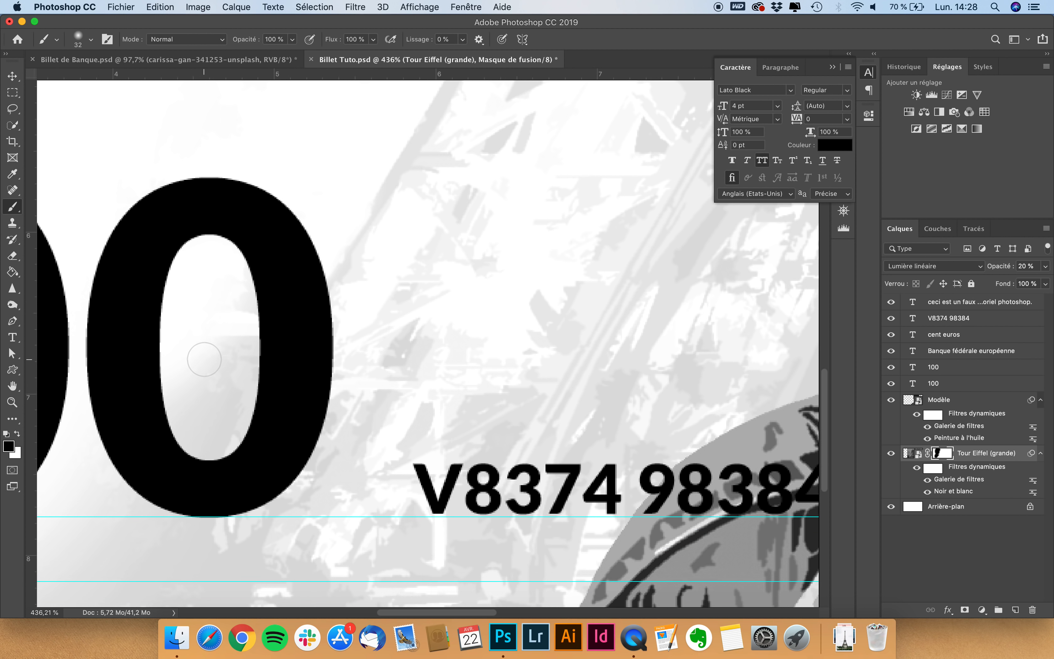
{"action": "mouse_move", "coordinate": [234, 353]}
{"action": "left_mouse_down"}
{"action": "mouse_move", "coordinate": [180, 437]}
{"action": "mouse_move", "coordinate": [245, 338]}
{"action": "mouse_move", "coordinate": [228, 370]}
{"action": "mouse_move", "coordinate": [203, 369]}
{"action": "mouse_move", "coordinate": [229, 399]}
{"action": "mouse_move", "coordinate": [170, 471]}
{"action": "left_mouse_up"}
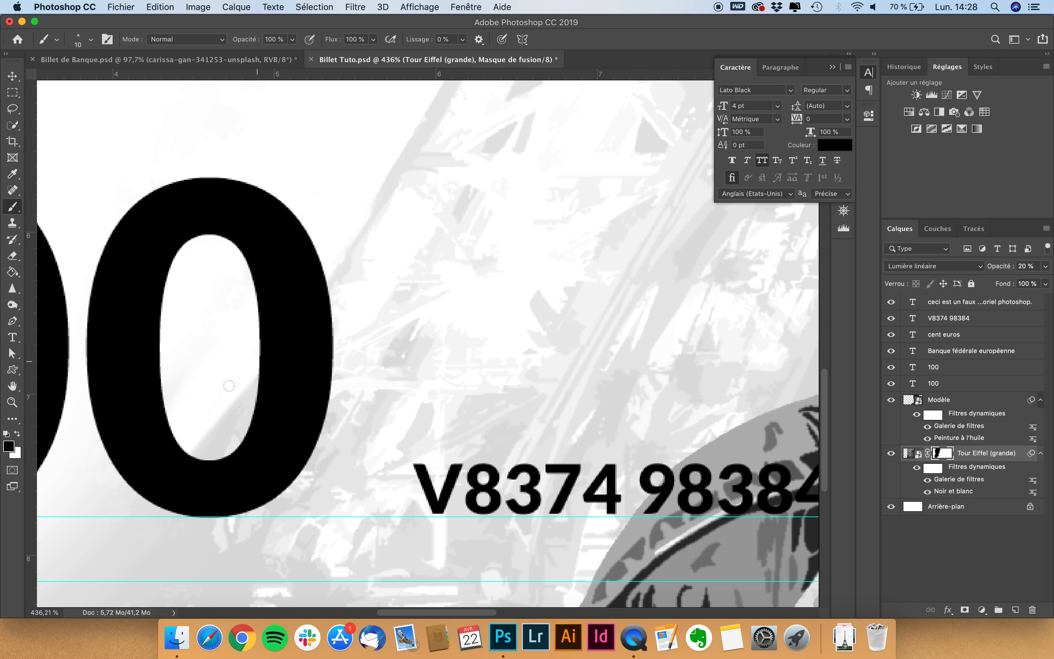
Mask out the photo's hard edge below the big "100" down to the note's bottom, then reduce the brush to 7 px.
{"action": "left_click_drag", "start_coordinate": [176, 389], "coordinate": [207, 386]}
{"action": "scroll", "coordinate": [187, 288], "scroll_direction": "down", "scroll_amount": 5}
{"action": "scroll", "coordinate": [187, 288], "scroll_direction": "left", "scroll_amount": 3}
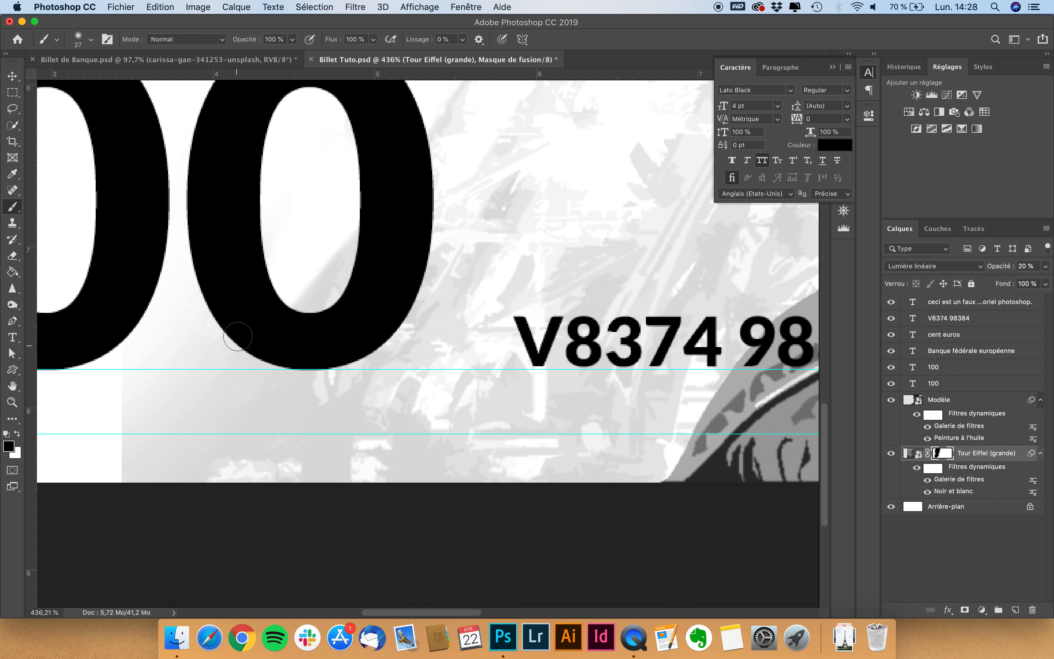
{"action": "mouse_move", "coordinate": [240, 330]}
{"action": "left_mouse_down"}
{"action": "mouse_move", "coordinate": [126, 477]}
{"action": "mouse_move", "coordinate": [256, 260]}
{"action": "mouse_move", "coordinate": [144, 441]}
{"action": "left_mouse_up"}
{"action": "scroll", "coordinate": [139, 311], "scroll_direction": "down", "scroll_amount": 4}
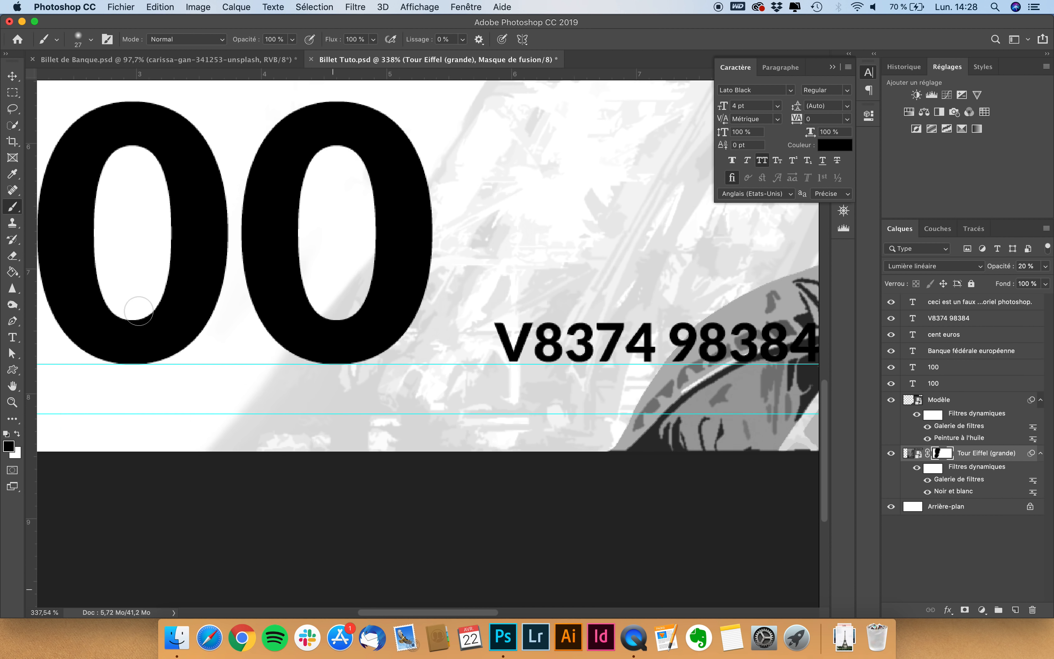
{"action": "left_click_drag", "start_coordinate": [166, 356], "coordinate": [196, 356]}
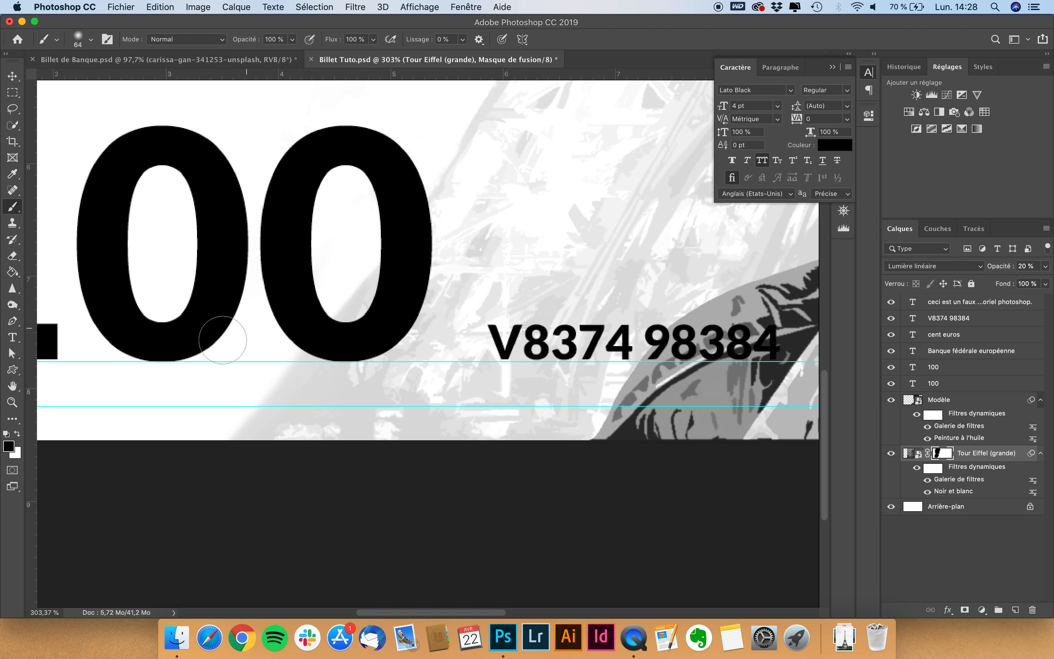
{"action": "left_click_drag", "start_coordinate": [263, 347], "coordinate": [208, 357]}
{"action": "left_click_drag", "start_coordinate": [307, 342], "coordinate": [213, 470]}
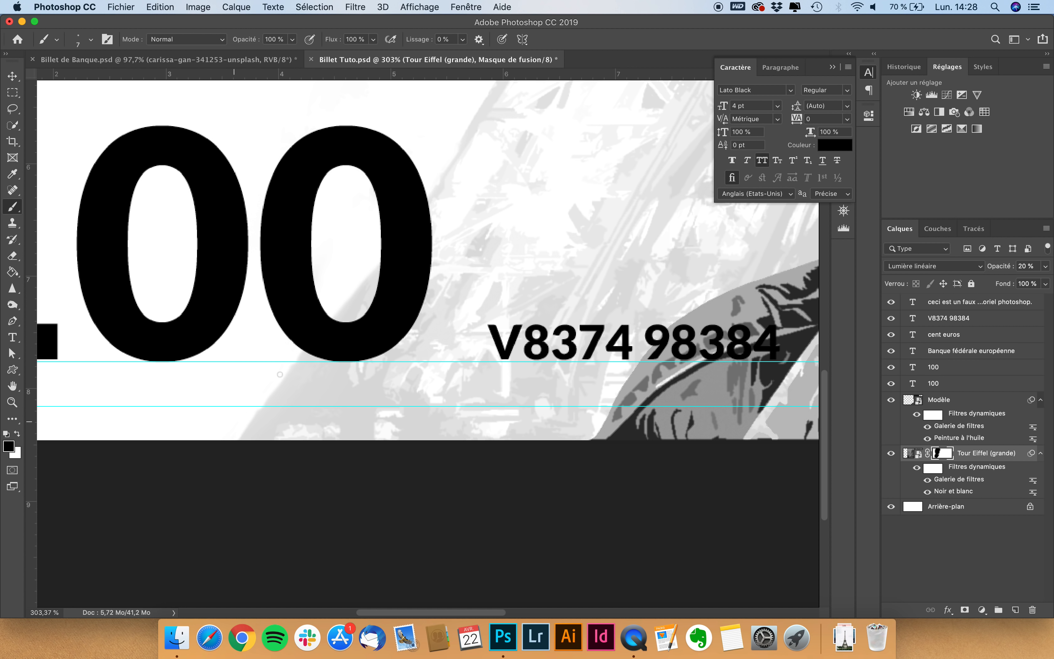
{"action": "scroll", "coordinate": [395, 243], "scroll_direction": "down", "scroll_amount": 5}
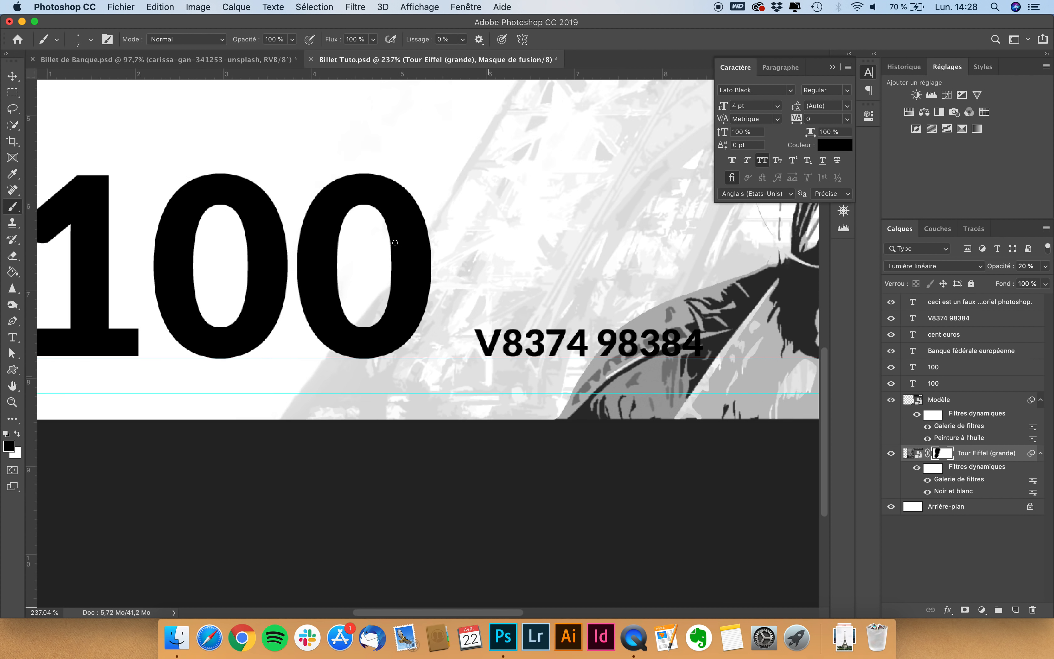
{"action": "key", "text": "super+z"}
Select the "Tour Eiffel (grande)" mask and paint a straight black stroke along the tower's lower left leg to the note's bottom edge.
{"action": "scroll", "coordinate": [395, 243], "scroll_direction": "up", "scroll_amount": 4}
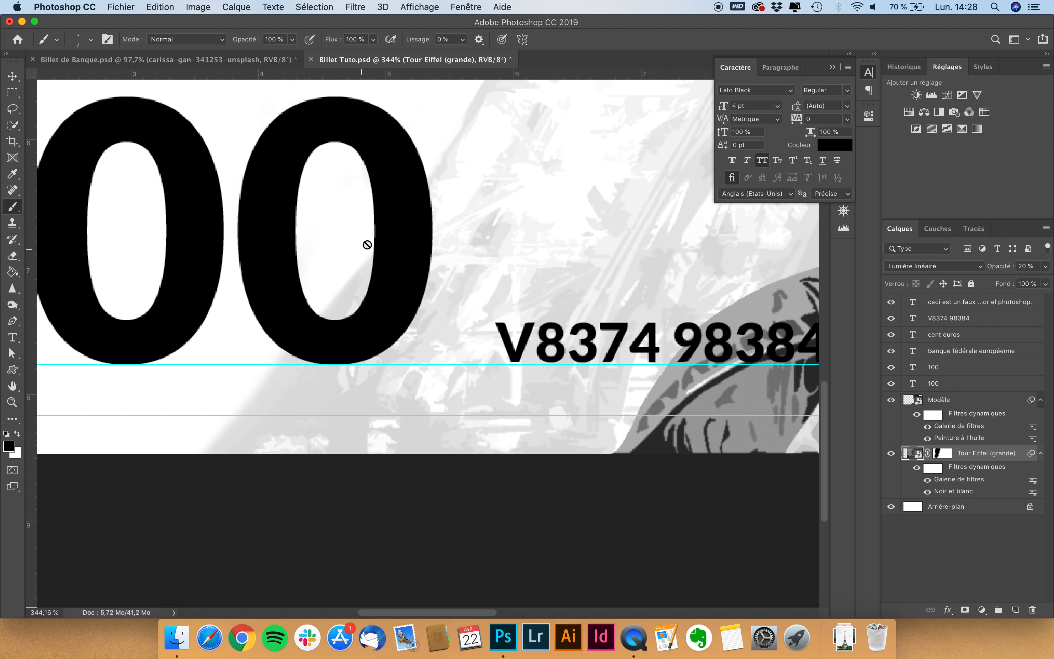
{"action": "left_click", "coordinate": [940, 453]}
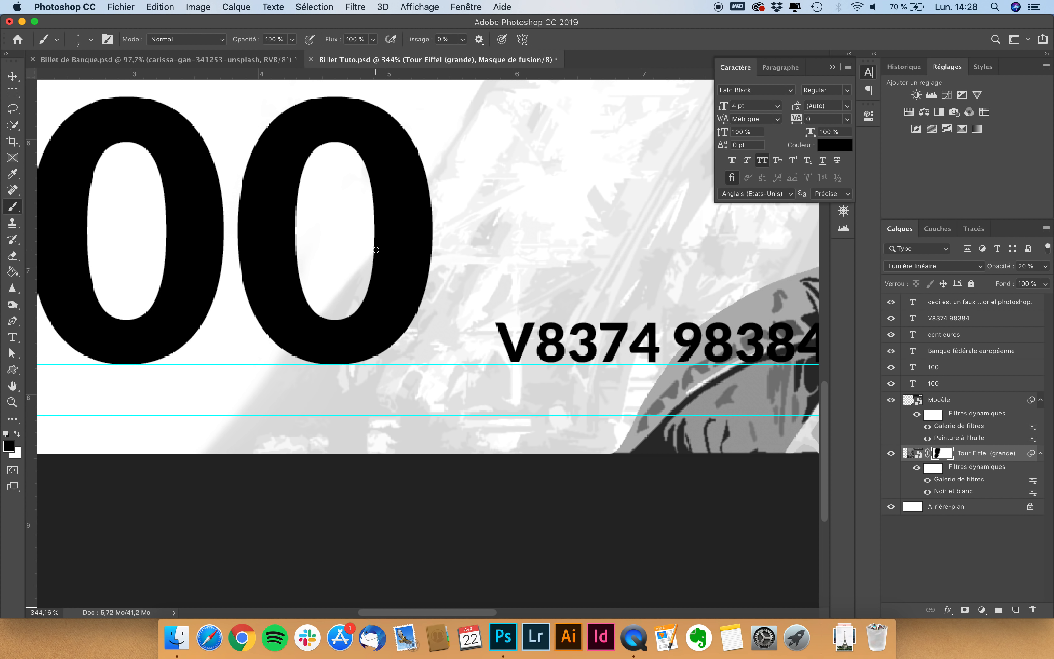
{"action": "left_click", "coordinate": [198, 459], "text": "shift"}
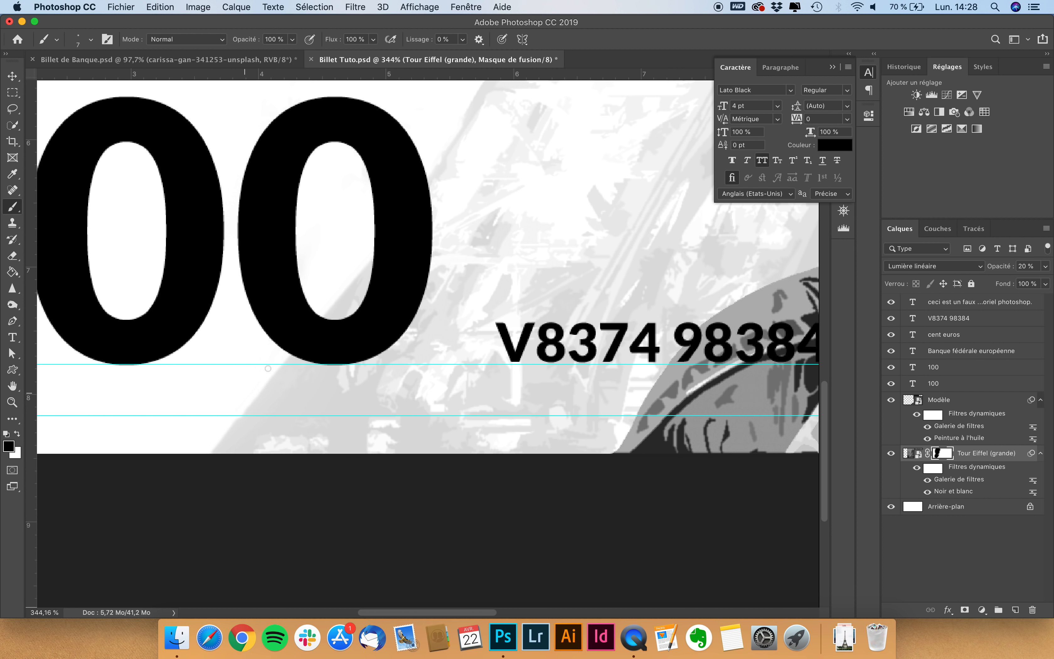
Hide both "100" text layers to expose the masked edge of the tower's left leg.
{"action": "key", "text": "super+0"}
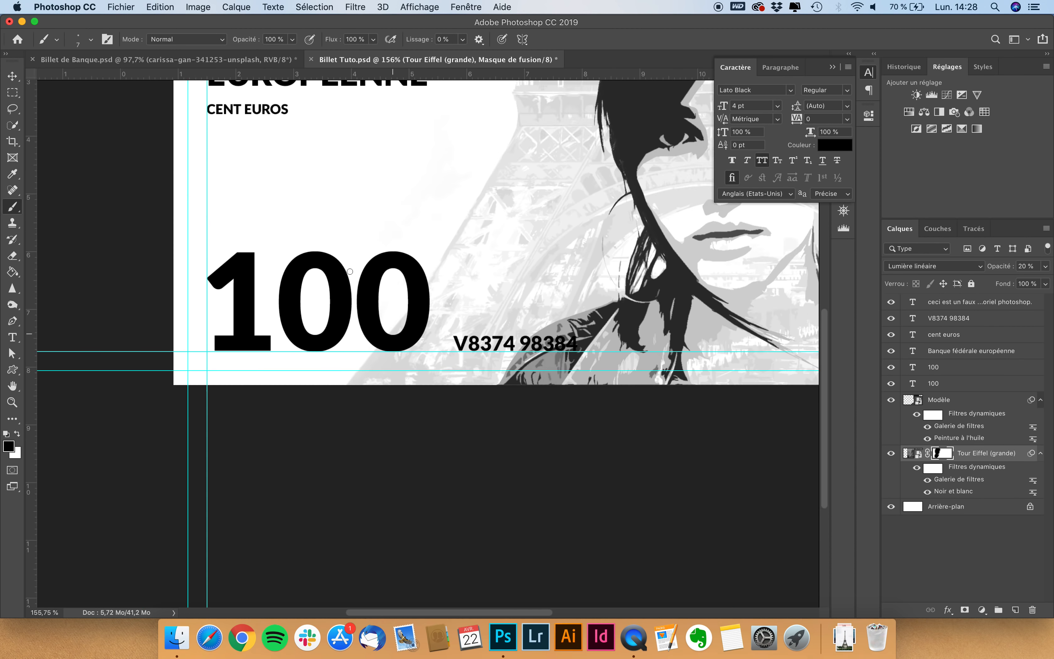
{"action": "scroll", "coordinate": [350, 271], "scroll_direction": "down", "scroll_amount": 2}
{"action": "scroll", "coordinate": [350, 271], "scroll_direction": "up", "scroll_amount": 5}
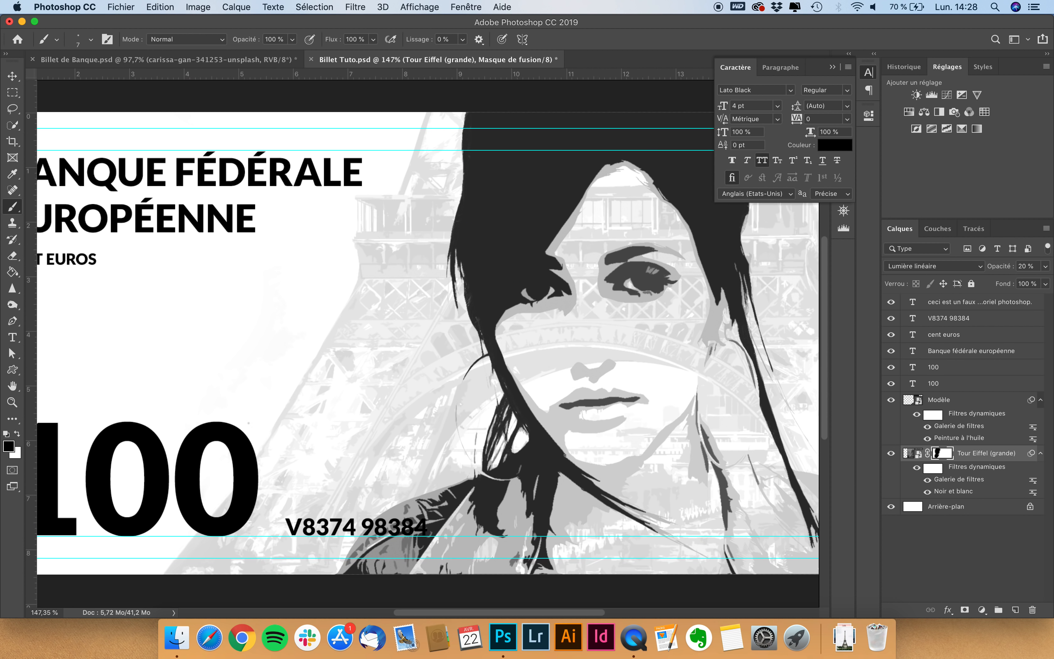
{"action": "scroll", "coordinate": [506, 370], "scroll_direction": "down", "scroll_amount": 4}
{"action": "scroll", "coordinate": [506, 370], "scroll_direction": "left", "scroll_amount": 3}
{"action": "left_click_drag", "start_coordinate": [892, 367], "coordinate": [892, 383]}
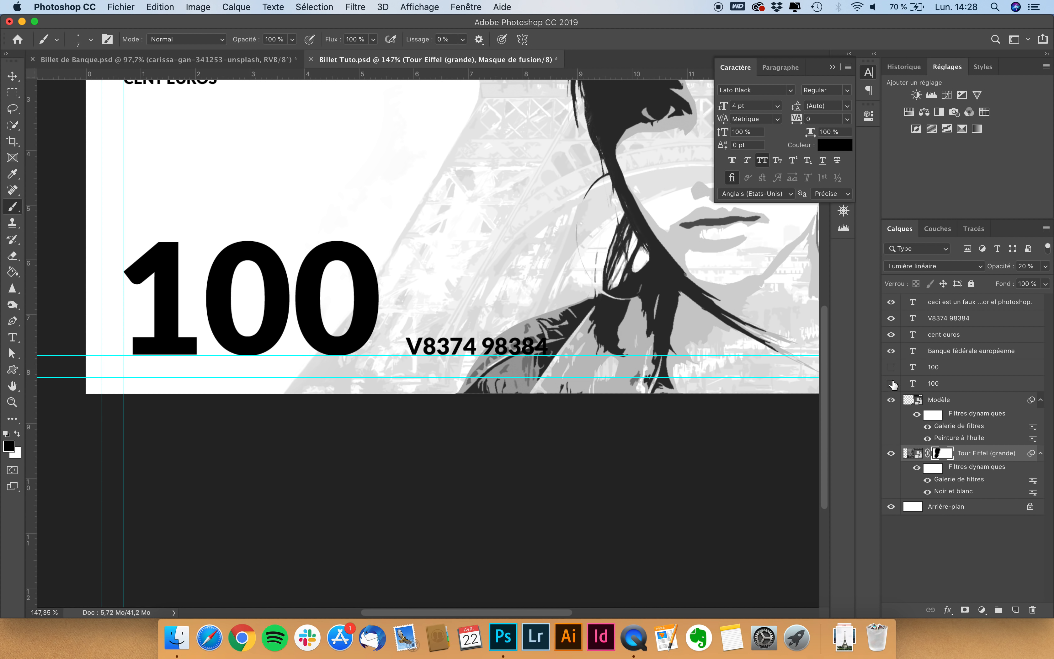
{"action": "scroll", "coordinate": [412, 395], "scroll_direction": "up", "scroll_amount": 2}
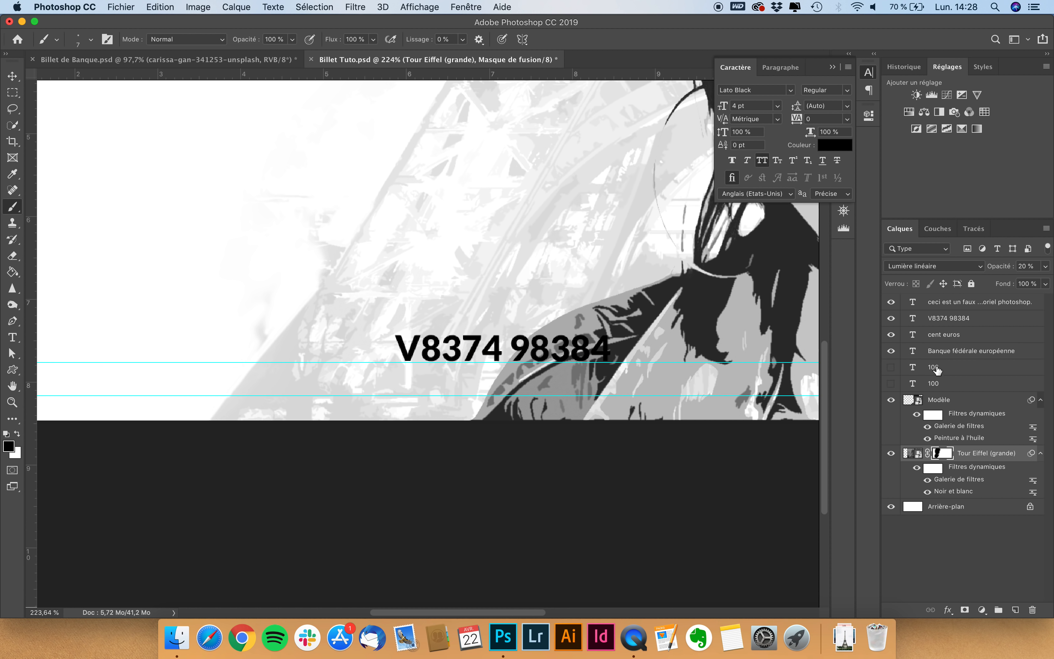
Refine the mask along the tower's lower left leg with soft black strokes, using brush sizes of 10 and 24 px.
{"action": "left_click_drag", "start_coordinate": [275, 211], "coordinate": [275, 207]}
{"action": "mouse_move", "coordinate": [325, 241]}
{"action": "left_mouse_down"}
{"action": "mouse_move", "coordinate": [265, 313]}
{"action": "mouse_move", "coordinate": [244, 284]}
{"action": "mouse_move", "coordinate": [236, 288]}
{"action": "mouse_move", "coordinate": [279, 275]}
{"action": "mouse_move", "coordinate": [268, 275]}
{"action": "left_mouse_up"}
{"action": "scroll", "coordinate": [257, 308], "scroll_direction": "up", "scroll_amount": 2}
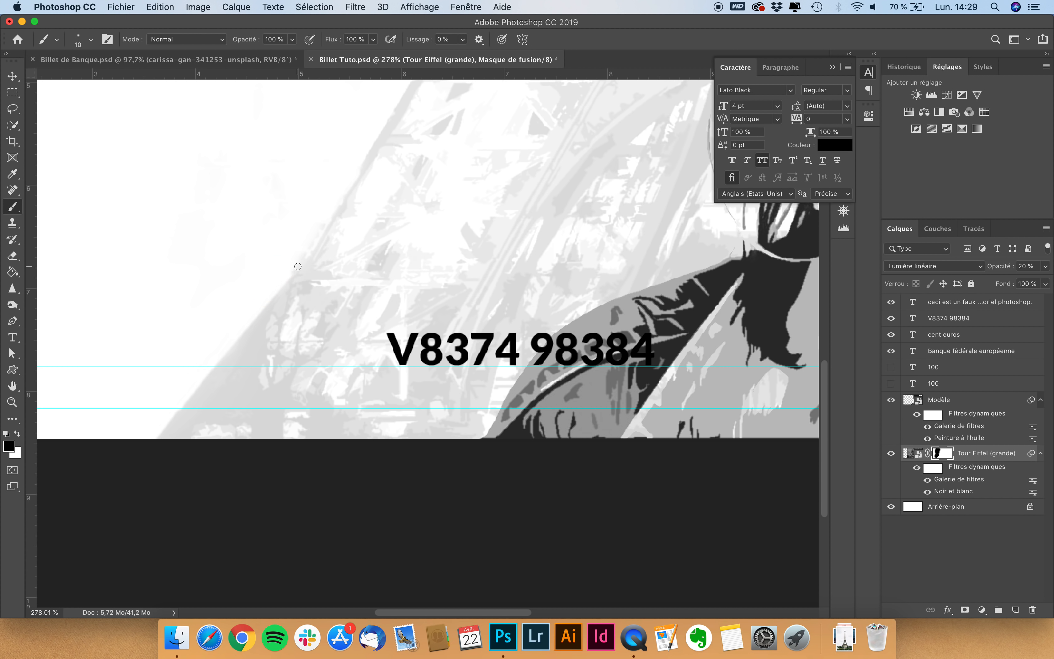
{"action": "left_click", "coordinate": [193, 441], "text": "shift"}
{"action": "left_click_drag", "start_coordinate": [212, 304], "coordinate": [223, 307]}
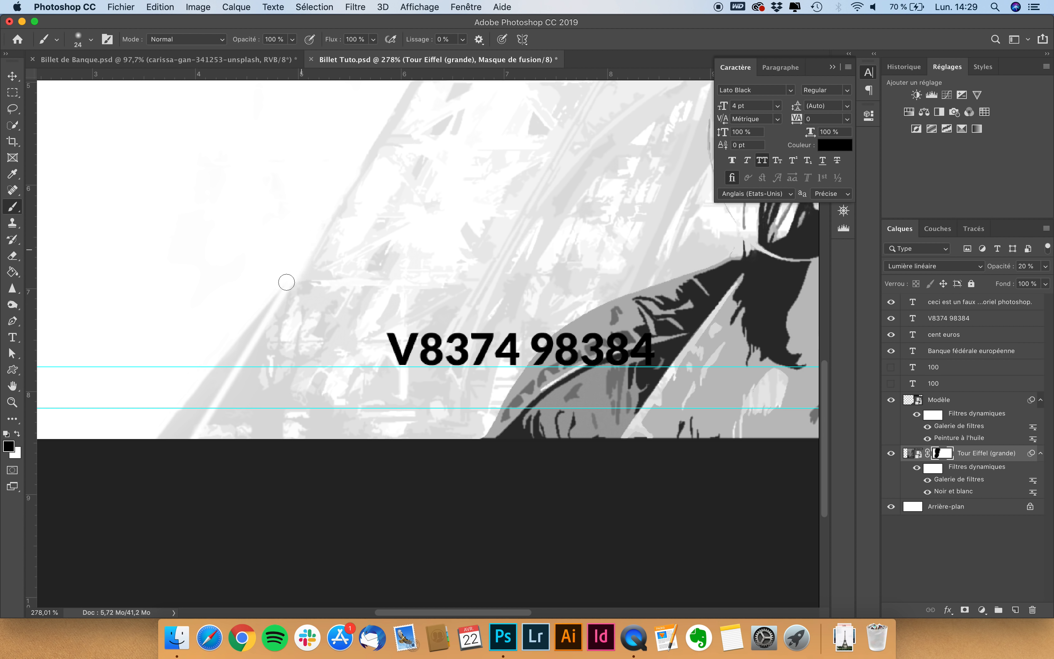
{"action": "mouse_move", "coordinate": [287, 281]}
{"action": "left_mouse_down"}
{"action": "mouse_move", "coordinate": [153, 471]}
{"action": "mouse_move", "coordinate": [226, 370]}
{"action": "mouse_move", "coordinate": [176, 458]}
{"action": "mouse_move", "coordinate": [228, 355]}
{"action": "mouse_move", "coordinate": [154, 470]}
{"action": "mouse_move", "coordinate": [191, 385]}
{"action": "left_mouse_up"}
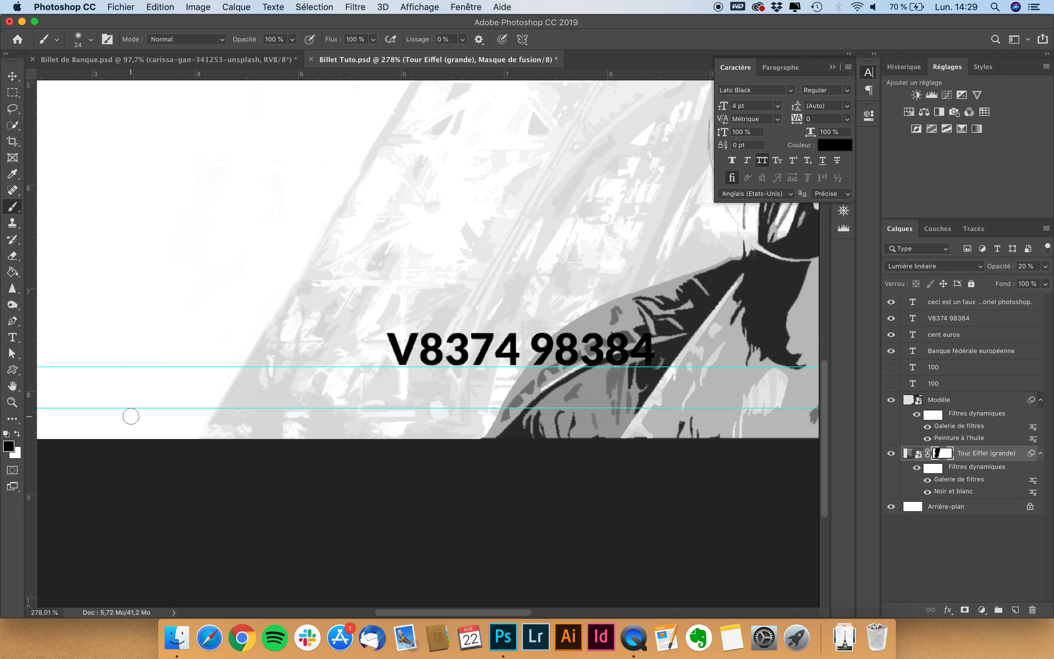
Show both "100" text layers again, fit the whole note in view and switch to the Move tool.
{"action": "left_click_drag", "start_coordinate": [891, 368], "coordinate": [892, 384]}
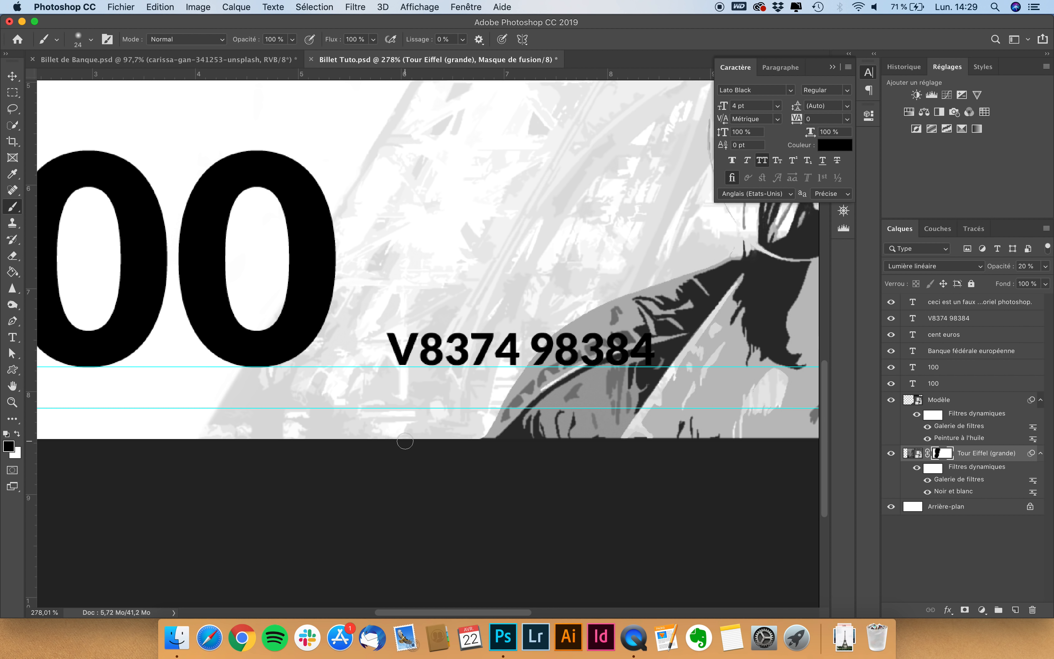
{"action": "key", "text": "super+0"}
{"action": "left_click", "coordinate": [15, 77]}
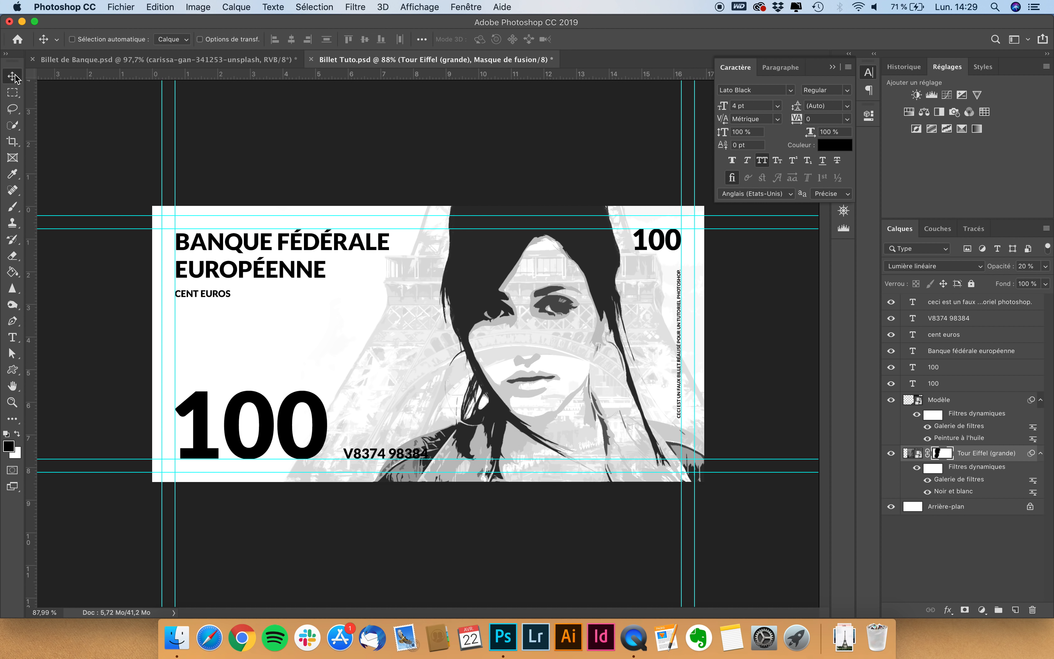
Place the carissa-gan-341253-unsplash Eiffel Tower photo in the document and position it on the note's left side, behind the texts.
{"action": "left_click", "coordinate": [855, 634]}
{"action": "left_click_drag", "start_coordinate": [852, 602], "coordinate": [302, 360]}
{"action": "left_click_drag", "start_coordinate": [512, 295], "coordinate": [316, 309]}
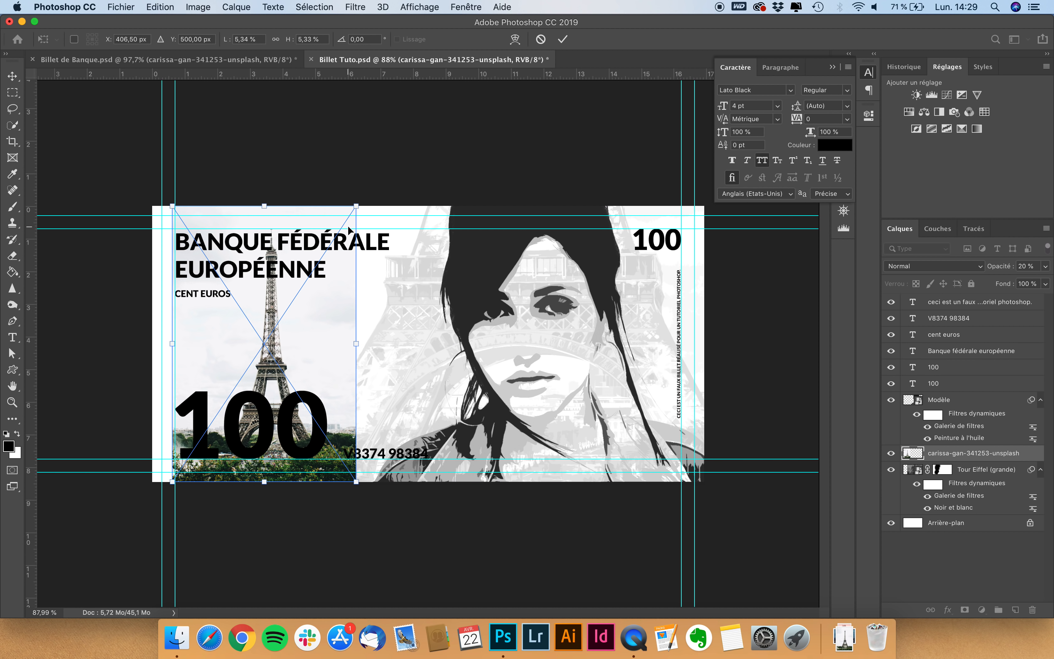
{"action": "key", "text": "Return"}
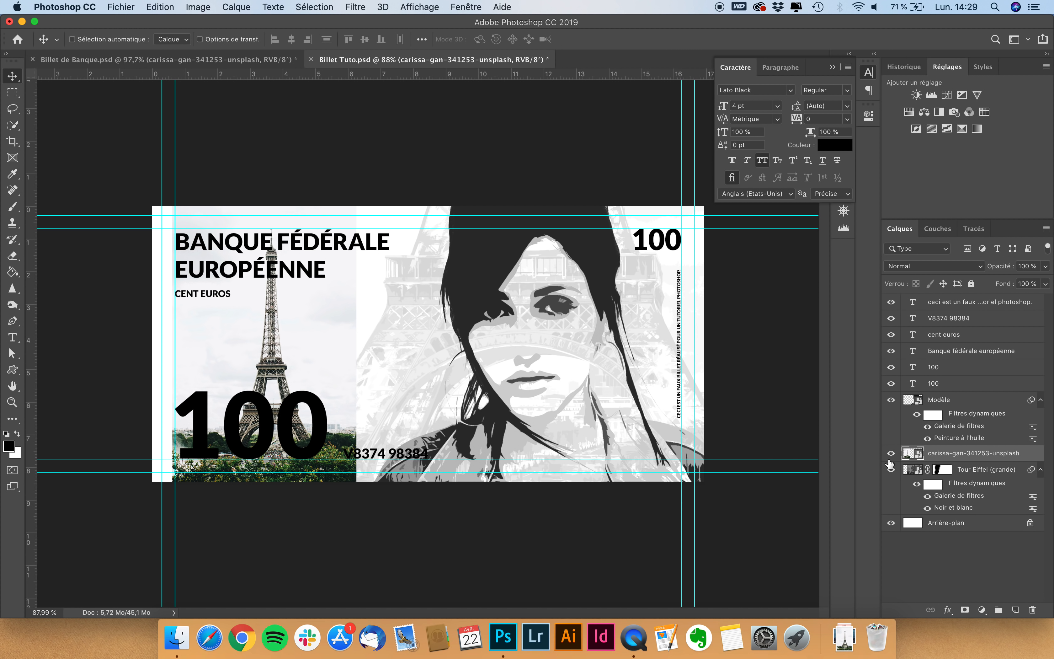
Move the new Eiffel Tower layer directly above the background and rename it "Tour eiffel (petite)".
{"action": "left_click_drag", "start_coordinate": [944, 460], "coordinate": [950, 508]}
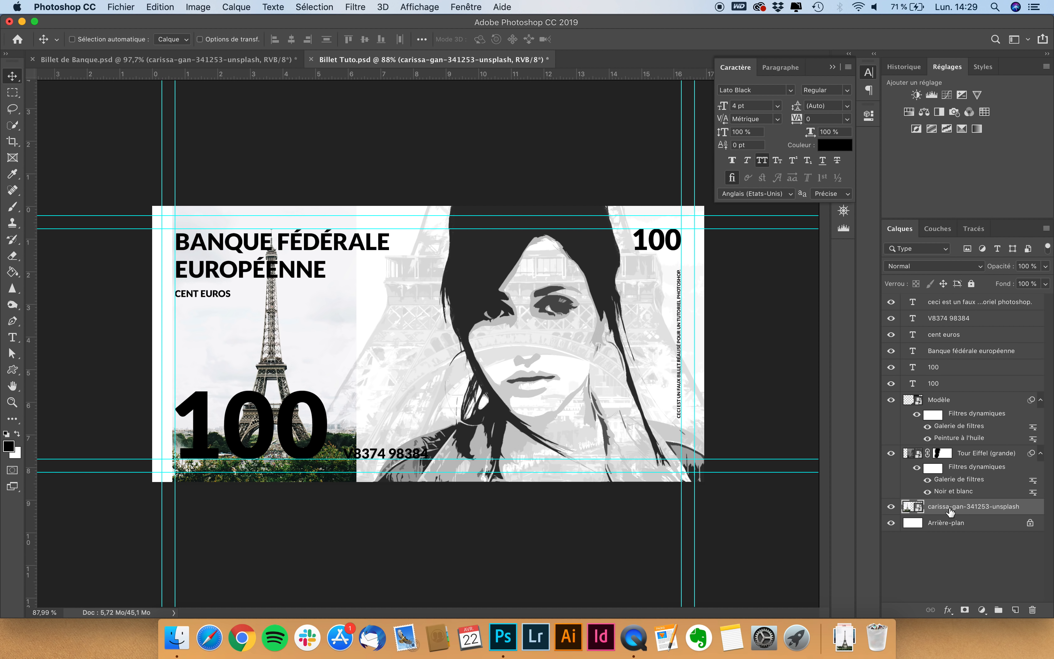
{"action": "type", "text": "Tour eiffel (petite)"}
{"action": "key", "text": "Return"}
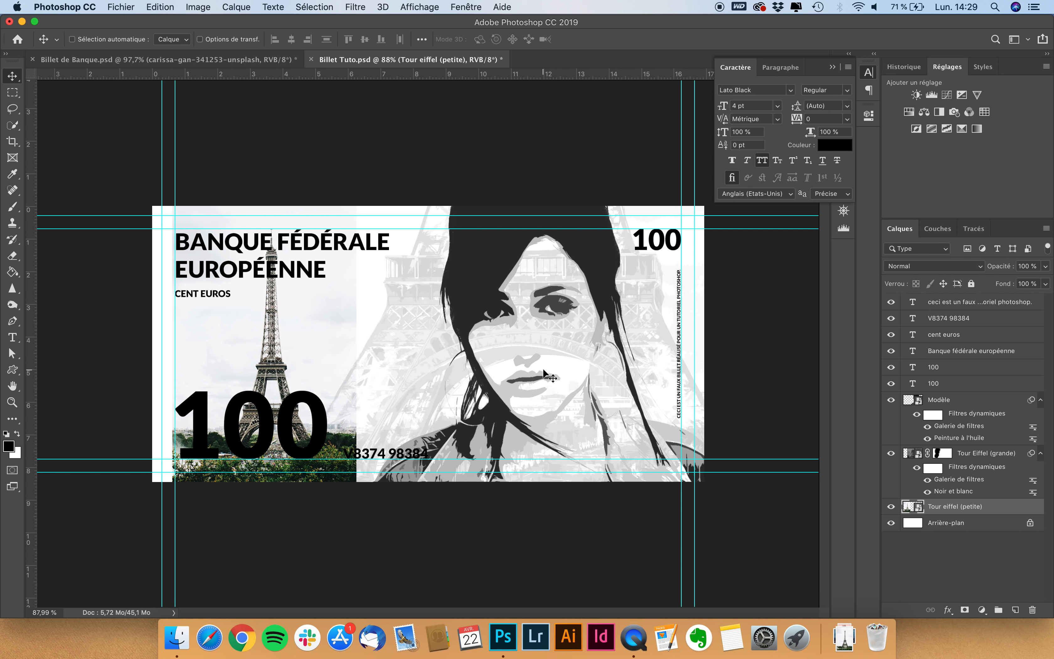
Convert the "Tour eiffel (petite)" photo to greyscale with the default Noir et blanc adjustment.
{"action": "left_click", "coordinate": [201, 6]}
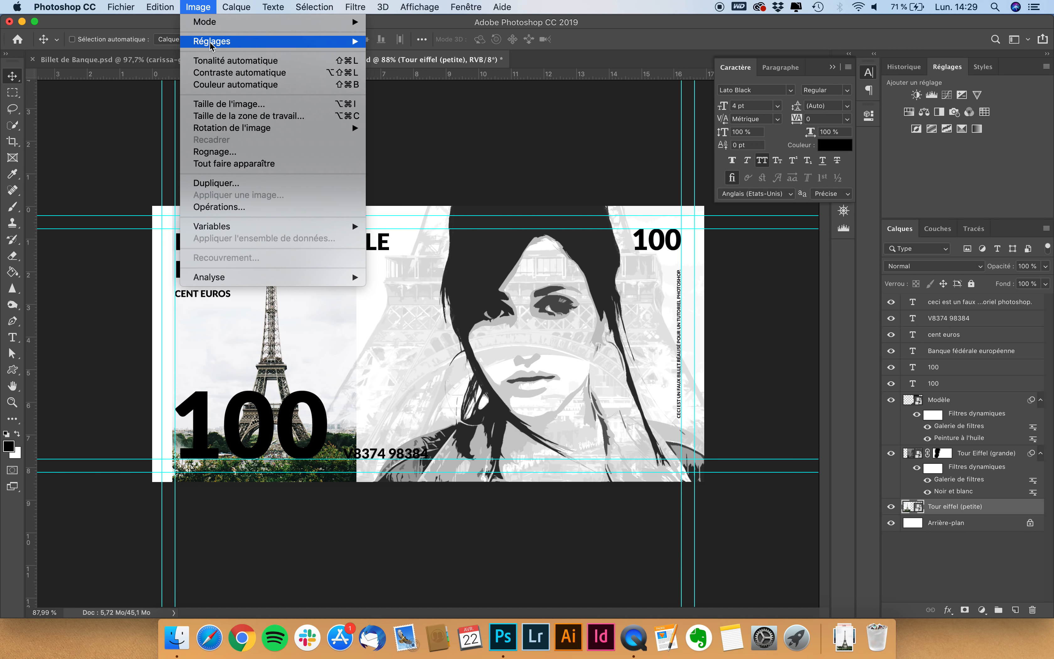
{"action": "mouse_move", "coordinate": [211, 41]}
{"action": "left_click", "coordinate": [427, 132]}
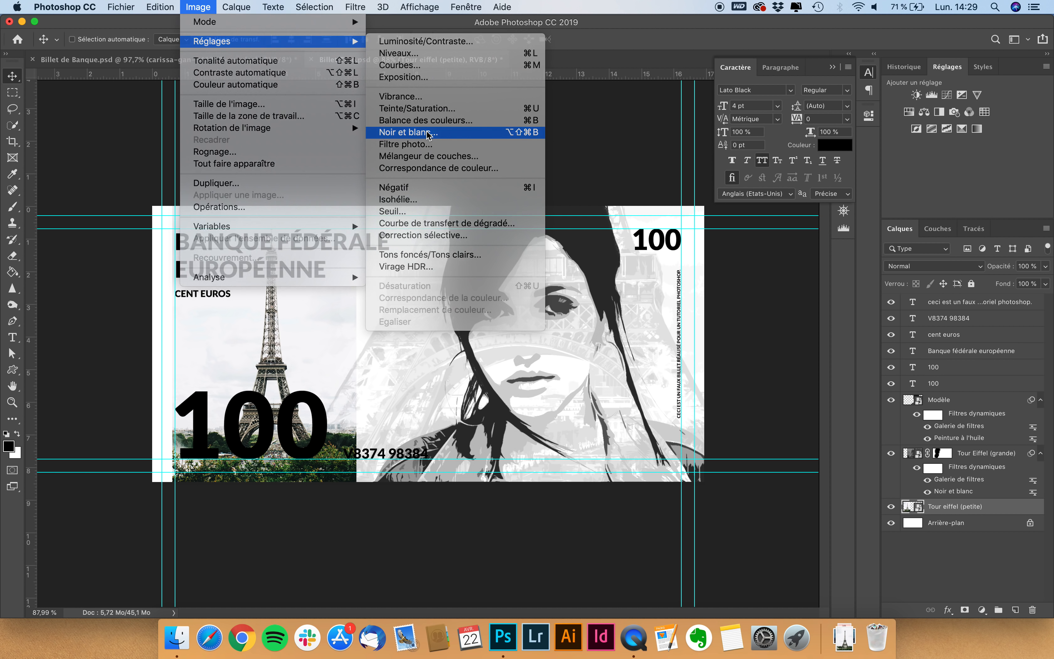
{"action": "key", "text": "Return"}
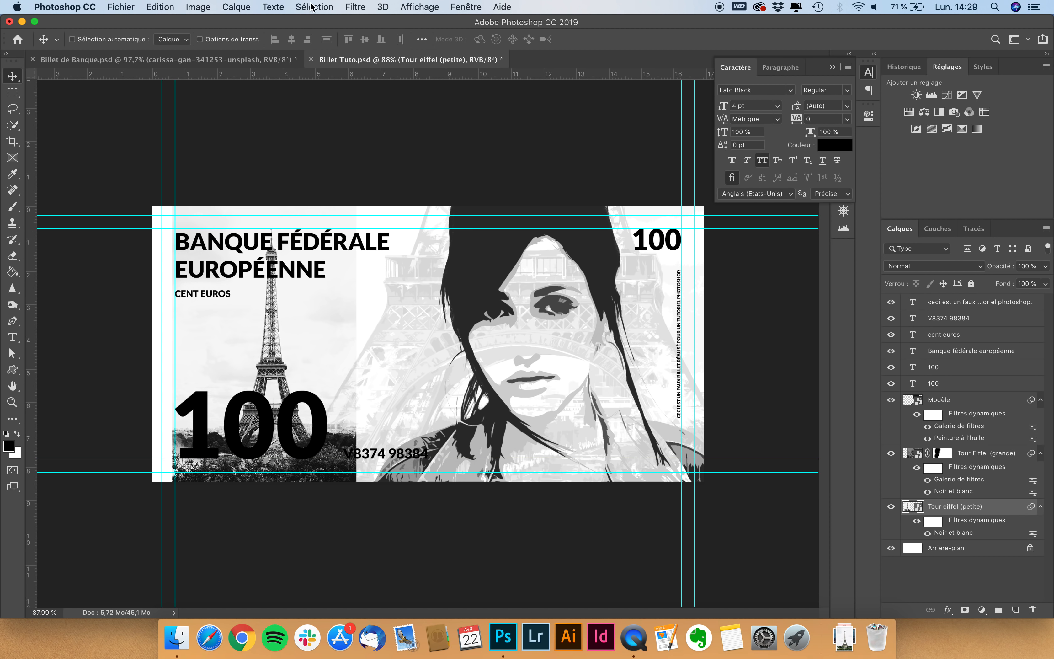
Apply the Découpage filter (Niveaux 6, Simplicité 5, Fidélité 3) to "Tour eiffel (petite)" and set the layer's opacity to 25 %.
{"action": "left_click", "coordinate": [356, 6]}
{"action": "left_click", "coordinate": [374, 60]}
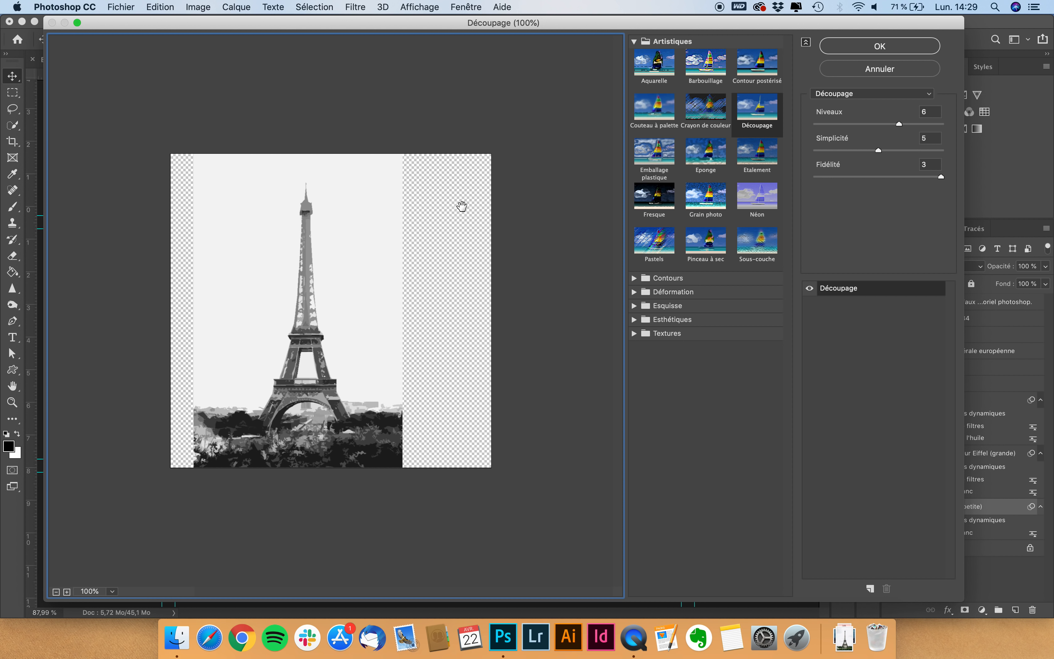
{"action": "left_click", "coordinate": [860, 50]}
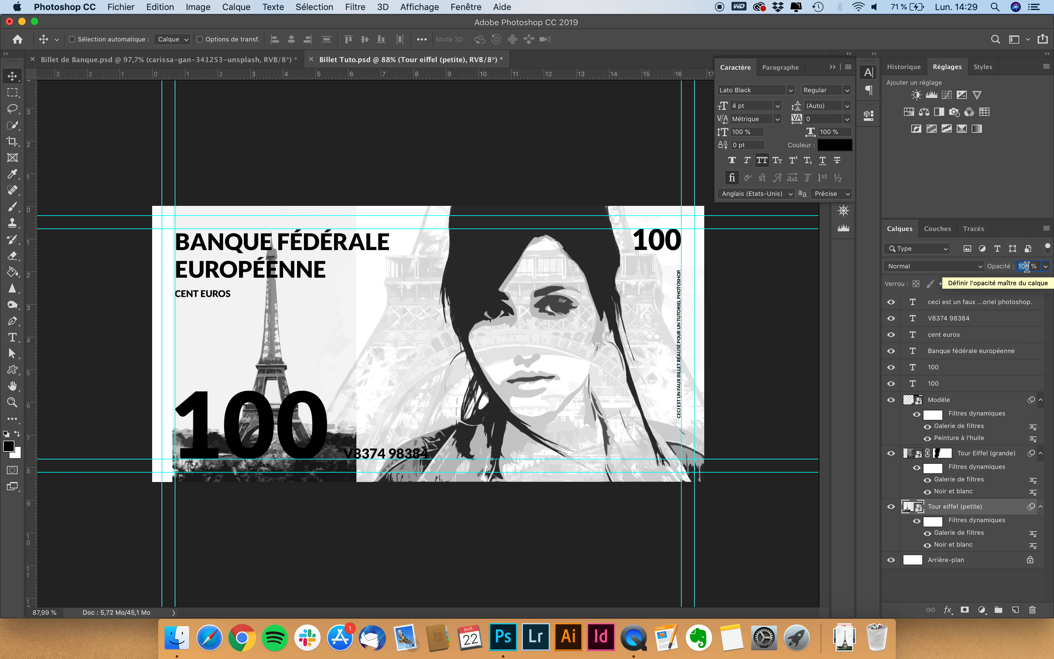
{"action": "type", "text": "25"}
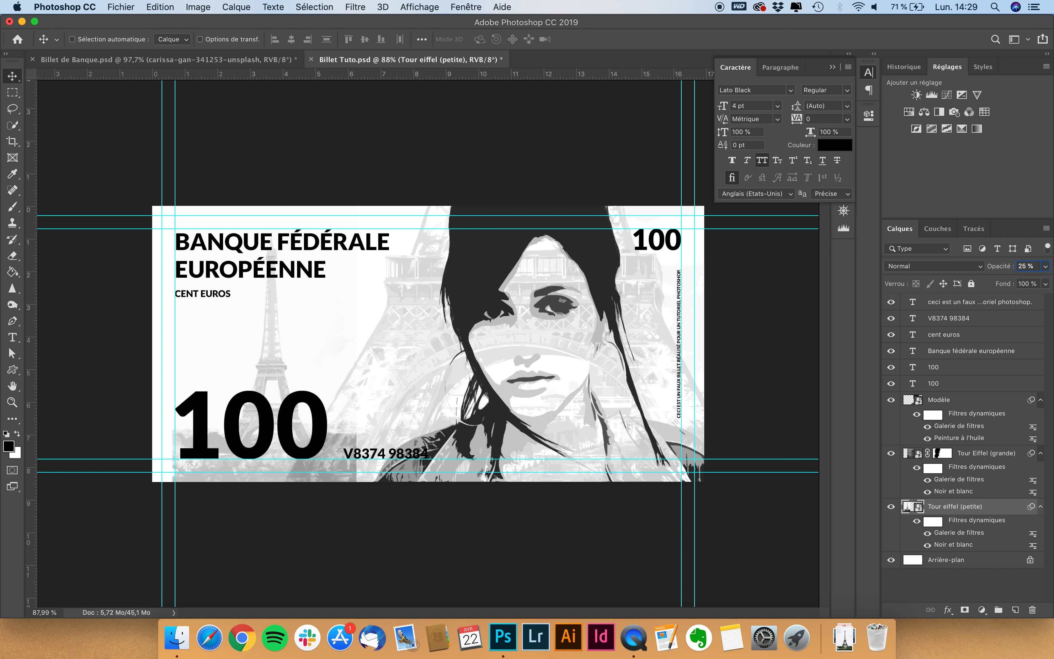
Add a layer mask to "Tour eiffel (petite)" and shift the tower photo slightly to the left.
{"action": "scroll", "coordinate": [394, 440], "scroll_direction": "up", "scroll_amount": 3}
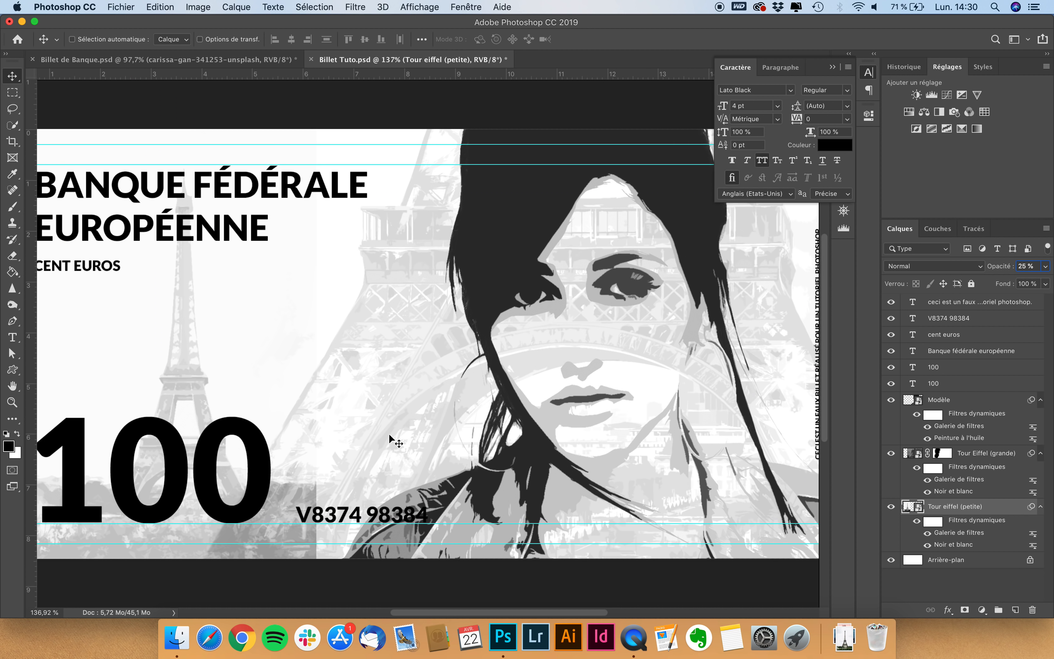
{"action": "scroll", "coordinate": [299, 431], "scroll_direction": "left", "scroll_amount": 5}
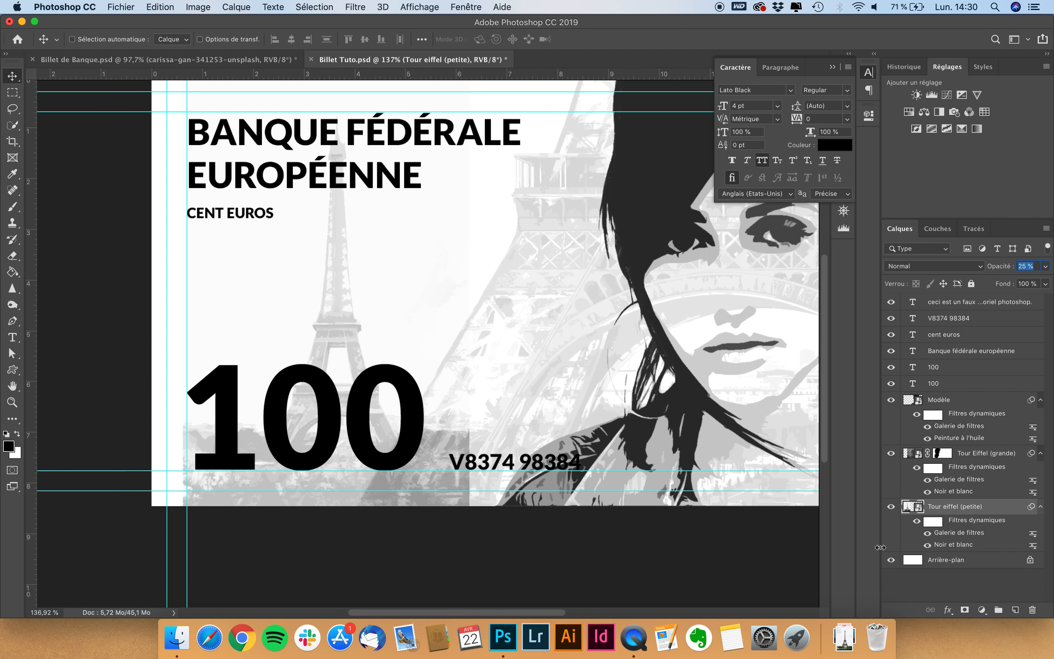
{"action": "left_click", "coordinate": [965, 609]}
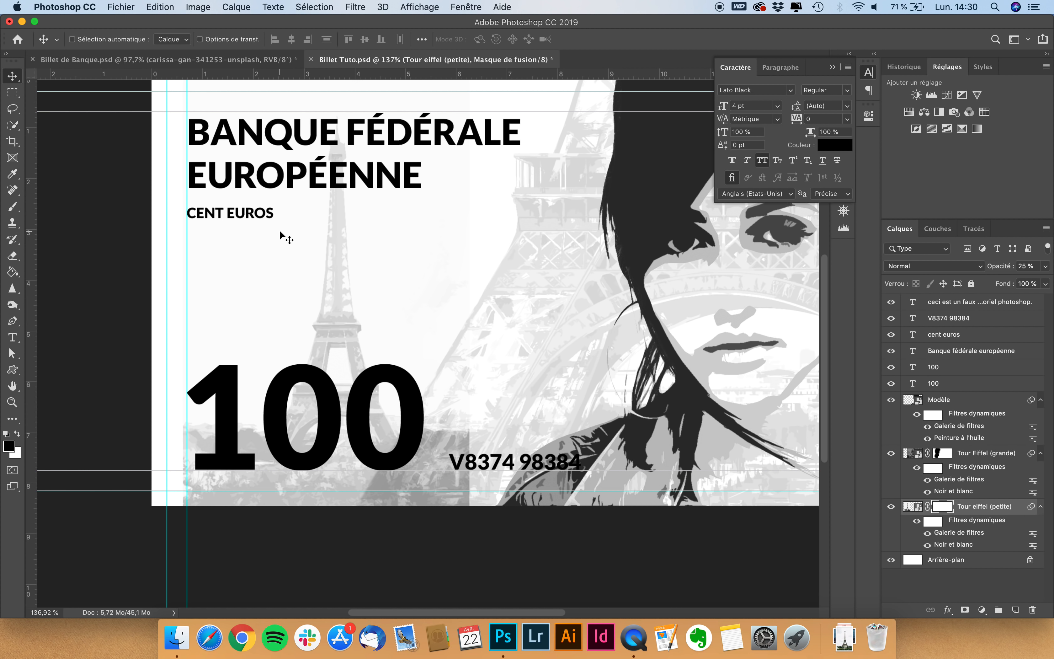
{"action": "left_click_drag", "start_coordinate": [338, 257], "coordinate": [333, 258]}
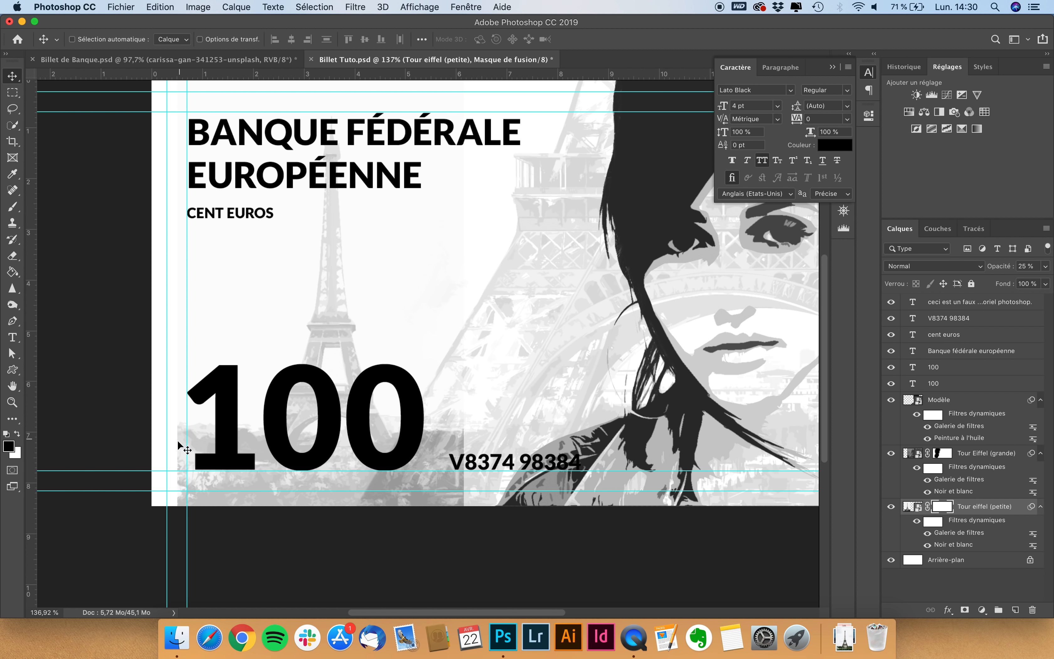
Select the strip of the small tower photo below the lower inner guide, paint it black on the mask and deselect.
{"action": "left_click_drag", "start_coordinate": [12, 92], "coordinate": [50, 93]}
{"action": "left_click_drag", "start_coordinate": [475, 522], "coordinate": [164, 478]}
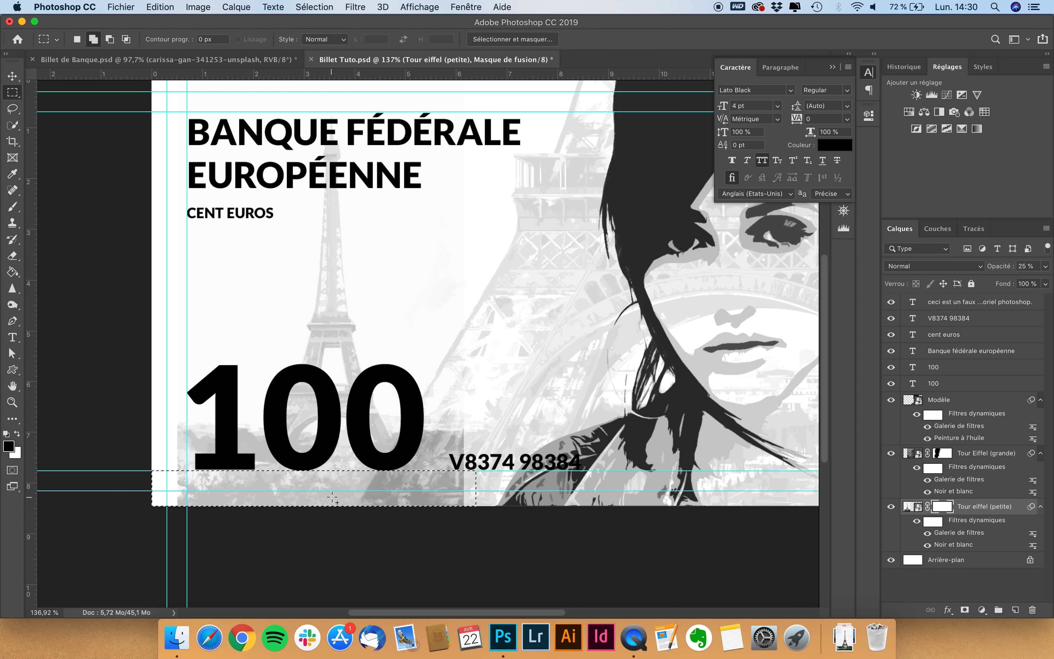
{"action": "key", "text": "b"}
{"action": "left_click_drag", "start_coordinate": [325, 475], "coordinate": [375, 475]}
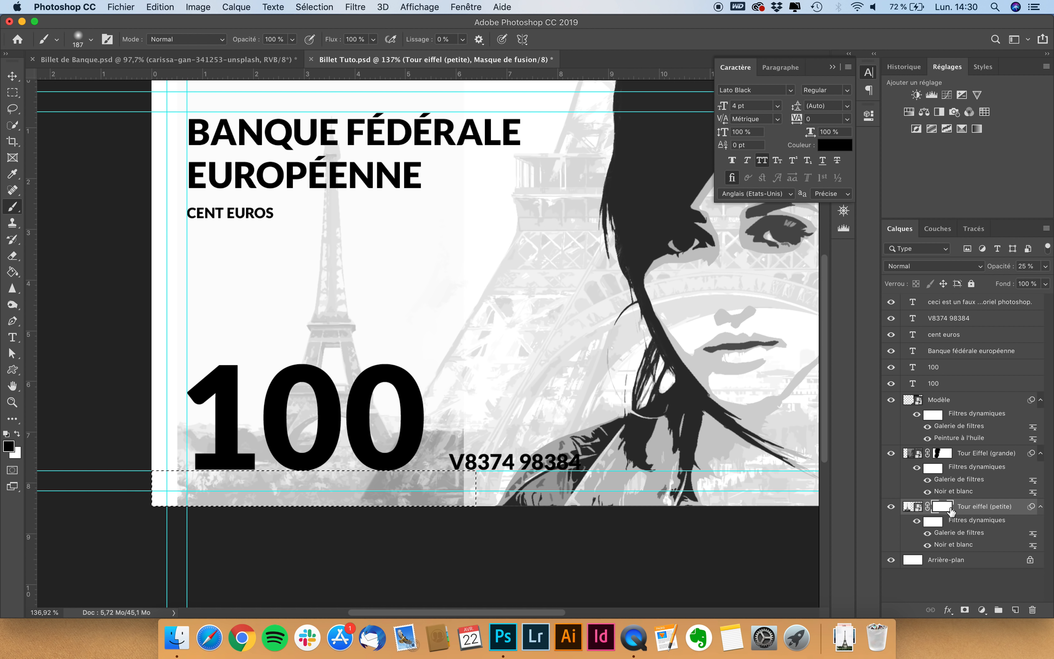
{"action": "mouse_move", "coordinate": [471, 515]}
{"action": "left_mouse_down"}
{"action": "mouse_move", "coordinate": [437, 488]}
{"action": "mouse_move", "coordinate": [522, 475]}
{"action": "mouse_move", "coordinate": [348, 495]}
{"action": "mouse_move", "coordinate": [197, 489]}
{"action": "mouse_move", "coordinate": [364, 478]}
{"action": "left_mouse_up"}
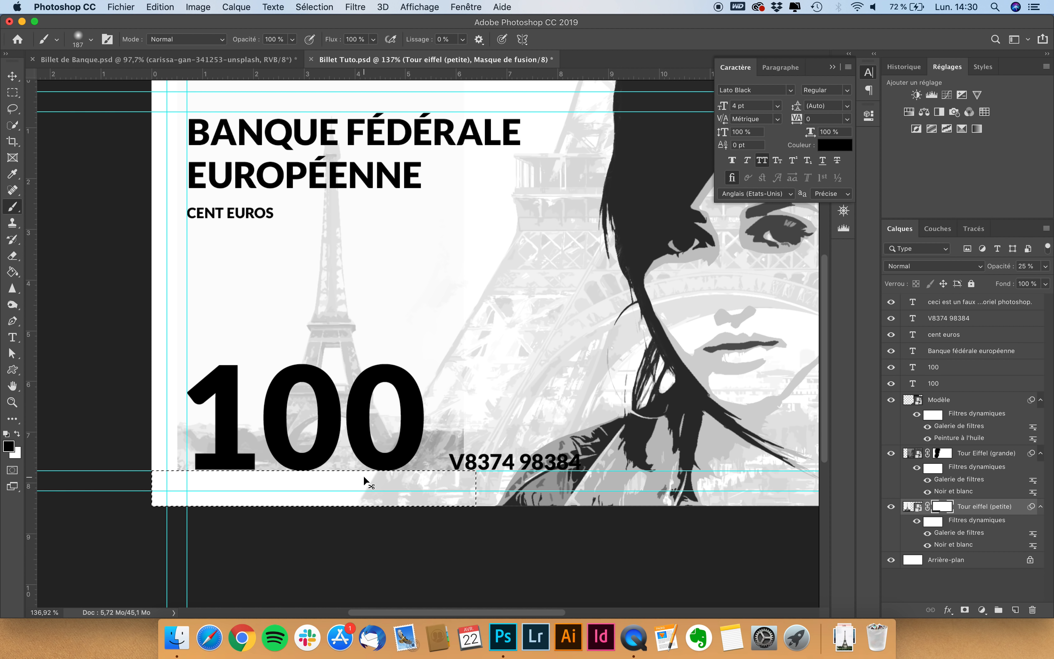
{"action": "key", "text": "super+d"}
Select the strip left of the inner vertical guide, mask out the small tower photo there with black brush strokes and deselect.
{"action": "left_click", "coordinate": [13, 93]}
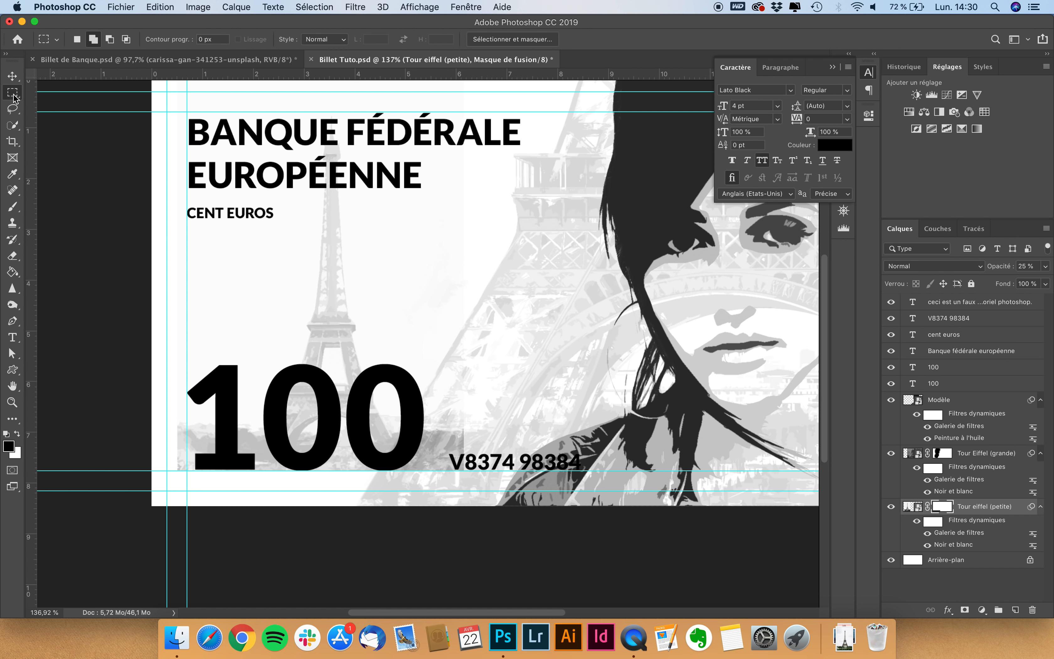
{"action": "scroll", "coordinate": [115, 107], "scroll_direction": "up", "scroll_amount": 3}
{"action": "left_click_drag", "start_coordinate": [161, 132], "coordinate": [199, 546]}
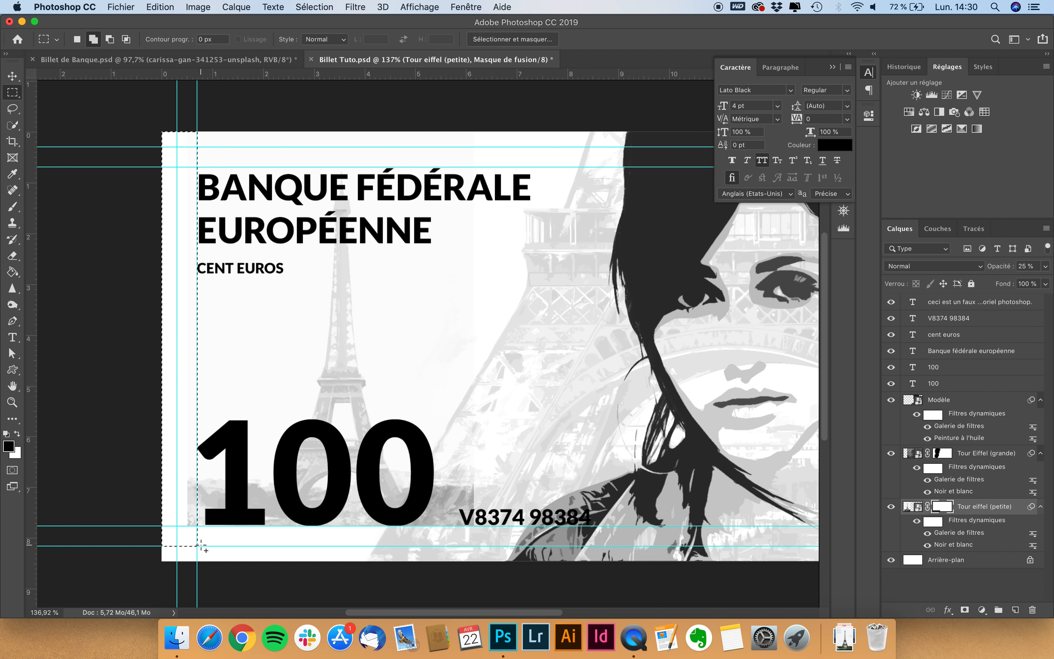
{"action": "key", "text": "b"}
{"action": "mouse_move", "coordinate": [181, 275]}
{"action": "left_mouse_down"}
{"action": "mouse_move", "coordinate": [186, 157]}
{"action": "mouse_move", "coordinate": [175, 232]}
{"action": "mouse_move", "coordinate": [159, 209]}
{"action": "mouse_move", "coordinate": [165, 464]}
{"action": "mouse_move", "coordinate": [176, 434]}
{"action": "mouse_move", "coordinate": [194, 476]}
{"action": "left_mouse_up"}
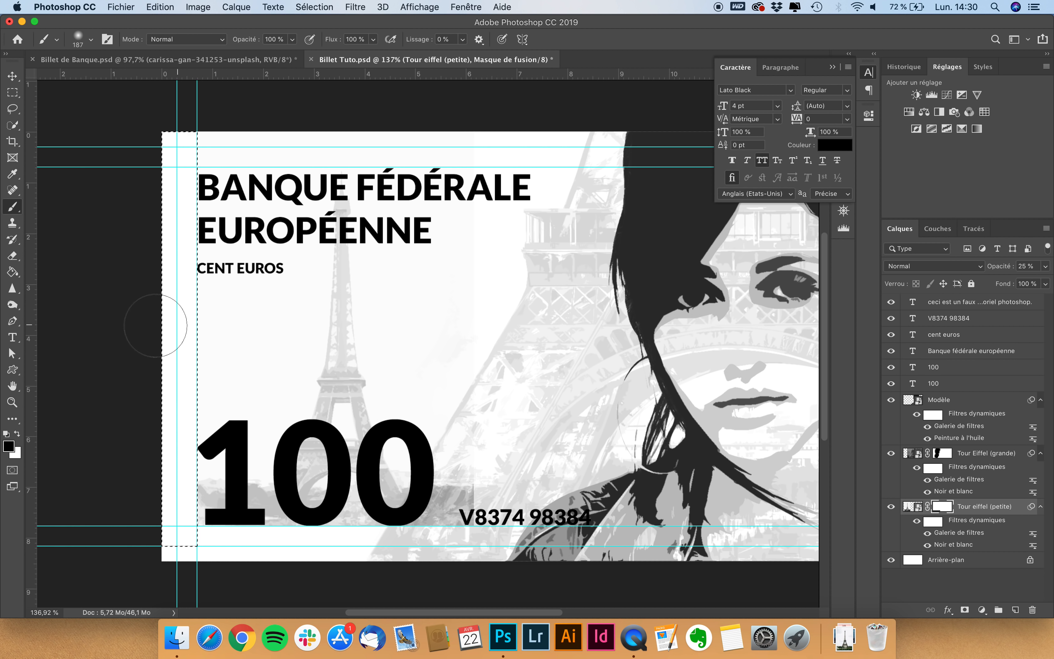
{"action": "key", "text": "super+d"}
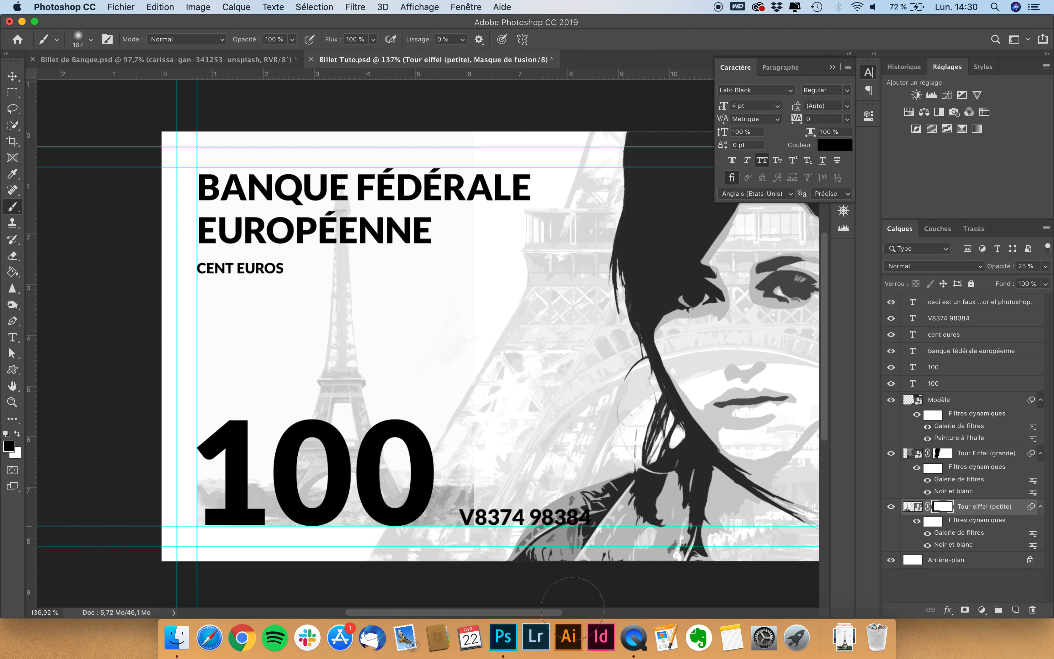
Fade the small tower photo's lower right edge into the note with soft black mask strokes, brush size 56 px.
{"action": "scroll", "coordinate": [574, 610], "scroll_direction": "up", "scroll_amount": 5}
{"action": "scroll", "coordinate": [575, 609], "scroll_direction": "down", "scroll_amount": 5}
{"action": "scroll", "coordinate": [574, 610], "scroll_direction": "up", "scroll_amount": 4}
{"action": "left_click_drag", "start_coordinate": [582, 563], "coordinate": [440, 546]}
{"action": "mouse_move", "coordinate": [517, 335]}
{"action": "left_mouse_down"}
{"action": "mouse_move", "coordinate": [514, 424]}
{"action": "mouse_move", "coordinate": [516, 259]}
{"action": "mouse_move", "coordinate": [470, 390]}
{"action": "mouse_move", "coordinate": [366, 519]}
{"action": "mouse_move", "coordinate": [436, 501]}
{"action": "mouse_move", "coordinate": [492, 407]}
{"action": "mouse_move", "coordinate": [527, 512]}
{"action": "mouse_move", "coordinate": [360, 516]}
{"action": "mouse_move", "coordinate": [546, 397]}
{"action": "left_mouse_up"}
{"action": "key", "text": "super+0"}
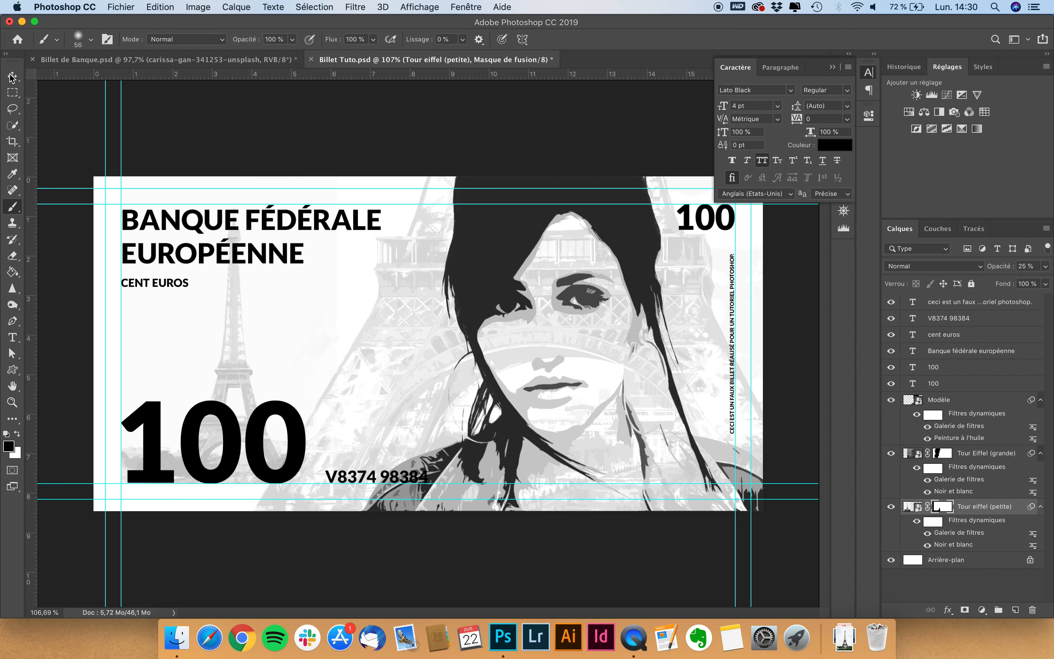
Switch to the Move tool, save the document with maximum compatibility and collapse the character settings.
{"action": "left_click", "coordinate": [12, 78]}
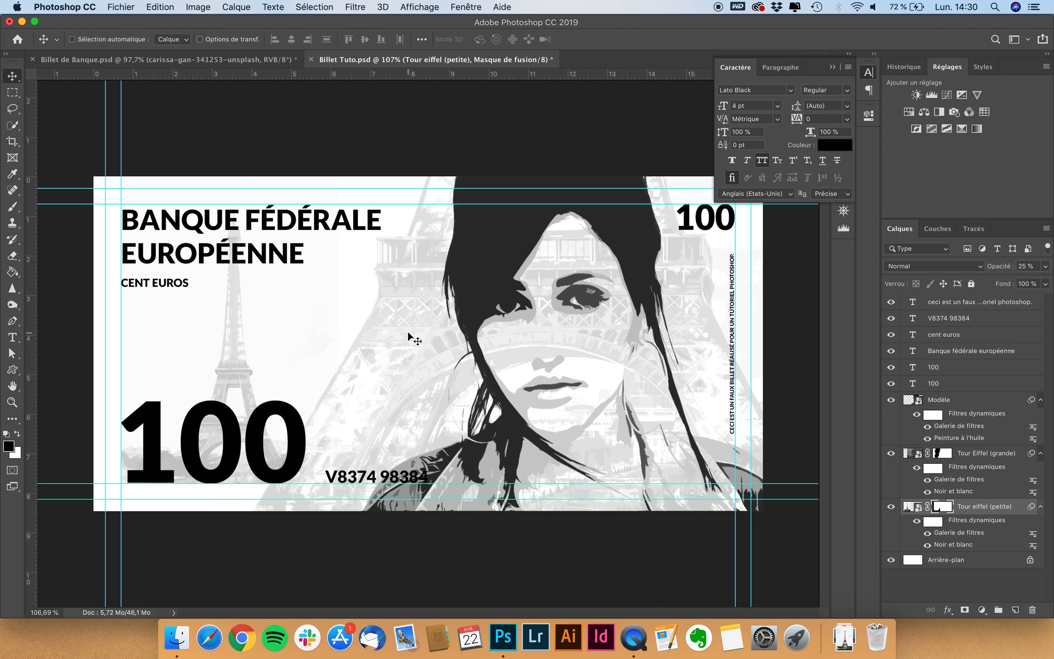
{"action": "scroll", "coordinate": [408, 331], "scroll_direction": "down", "scroll_amount": 2}
{"action": "key", "text": "super+s"}
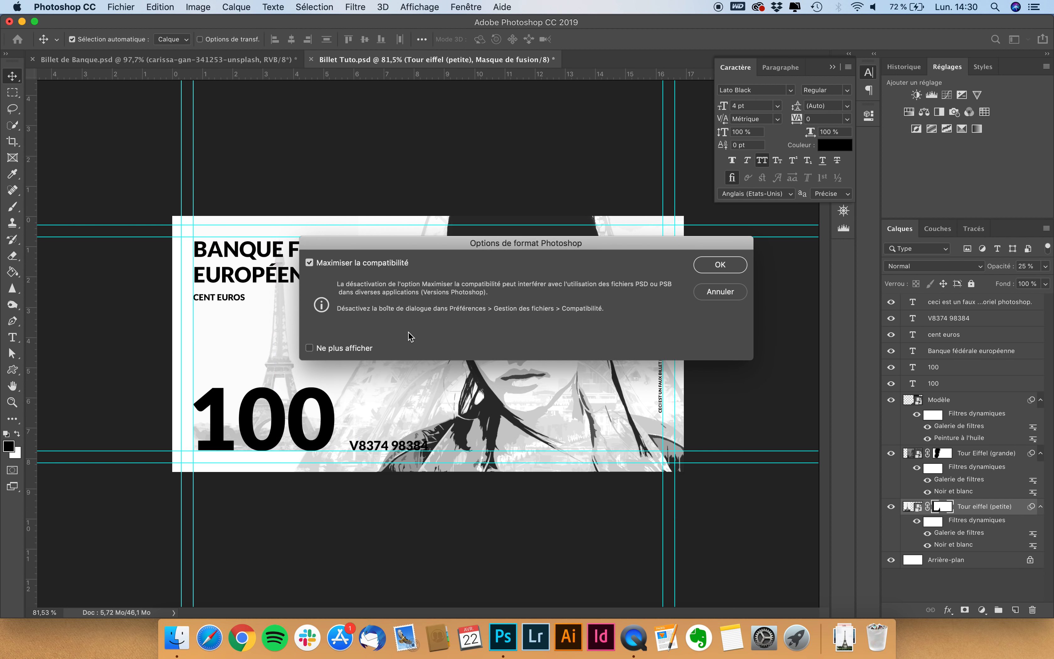
{"action": "left_click", "coordinate": [719, 265]}
{"action": "scroll", "coordinate": [383, 347], "scroll_direction": "down", "scroll_amount": 1}
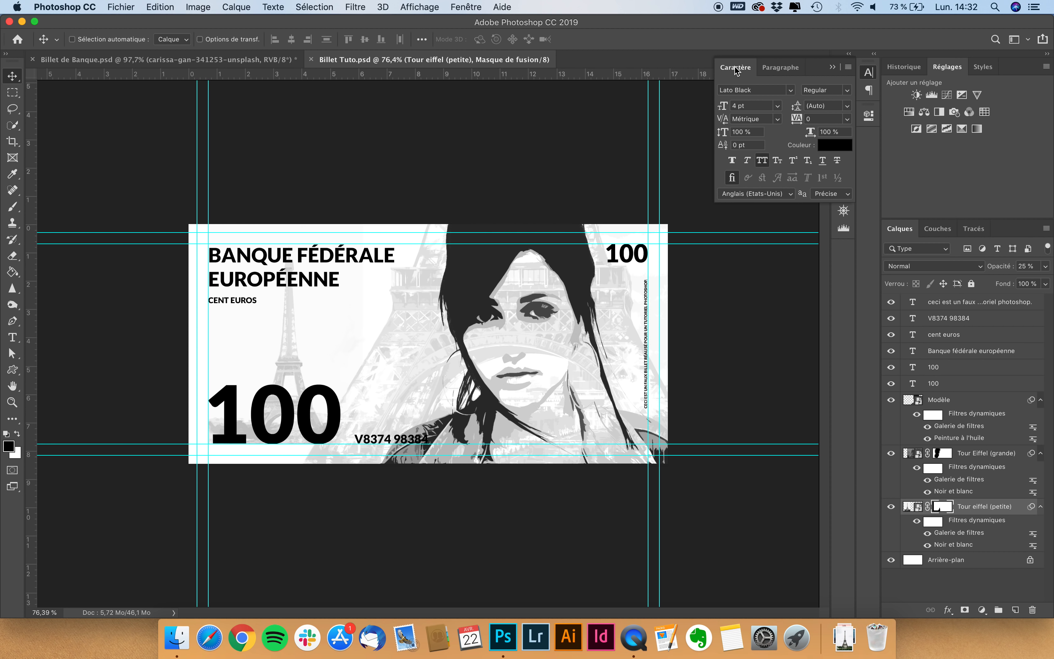
{"action": "left_click", "coordinate": [735, 69]}
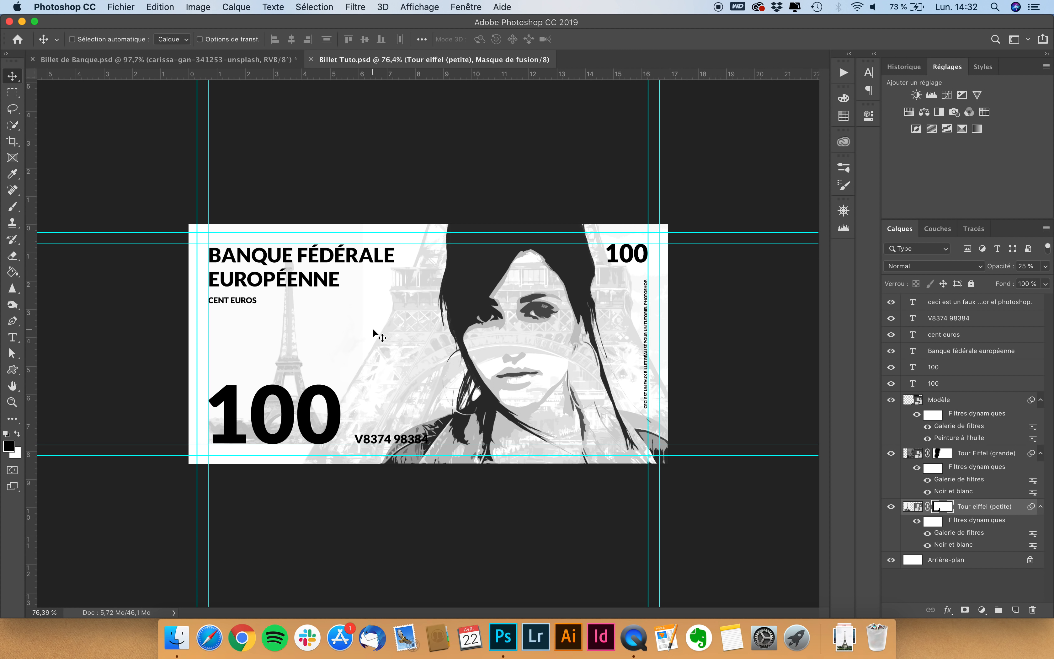
Change the note's serial text to "V8374 87" and move it slightly left, closer to the large "100".
{"action": "scroll", "coordinate": [376, 335], "scroll_direction": "up", "scroll_amount": 3}
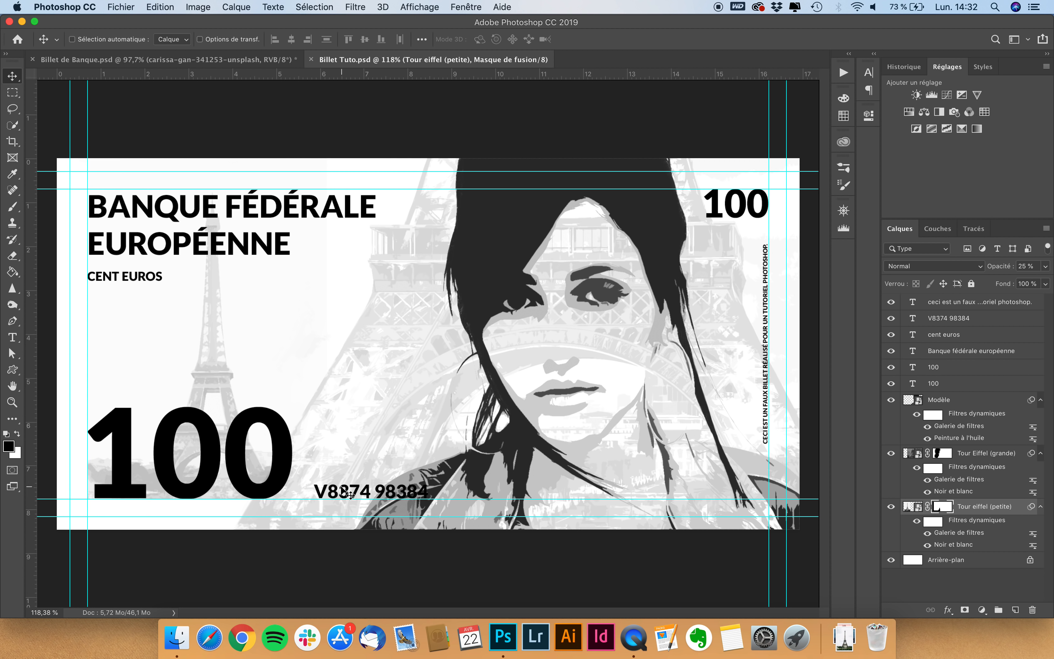
{"action": "left_click", "coordinate": [952, 322]}
{"action": "key", "text": "t"}
{"action": "left_click_drag", "start_coordinate": [376, 489], "coordinate": [478, 488]}
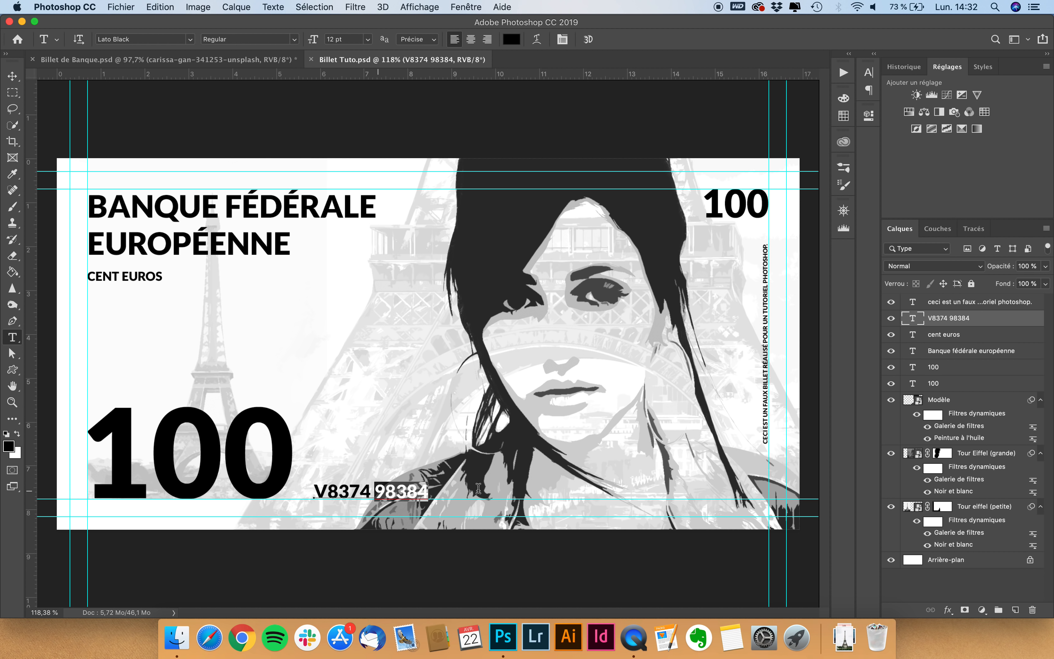
{"action": "key", "text": "BackSpace"}
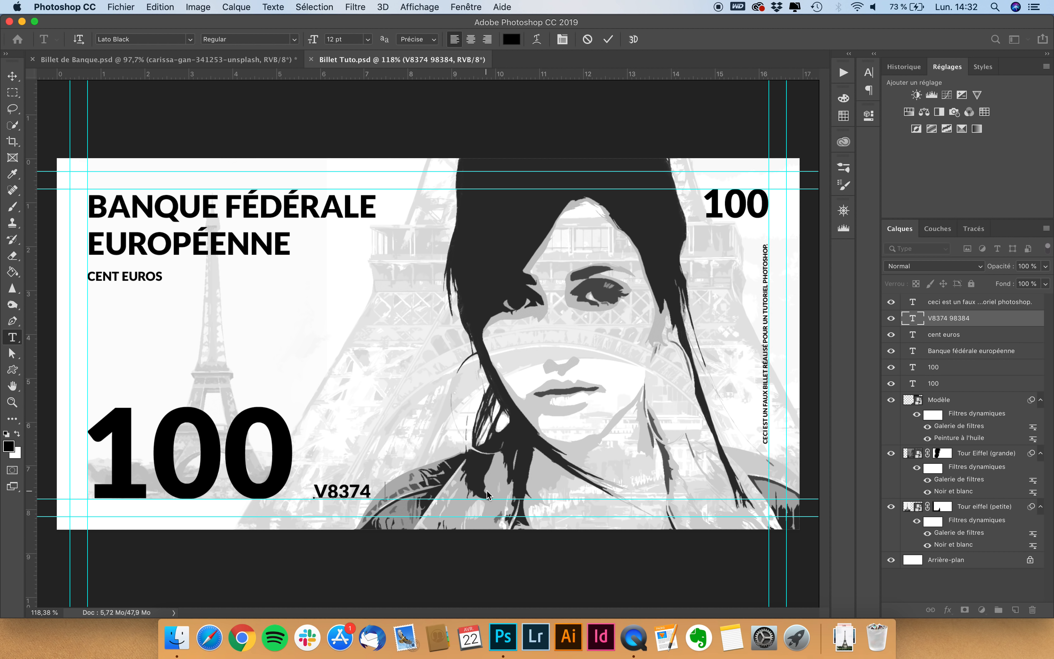
{"action": "type", "text": "87"}
{"action": "left_click", "coordinate": [12, 76]}
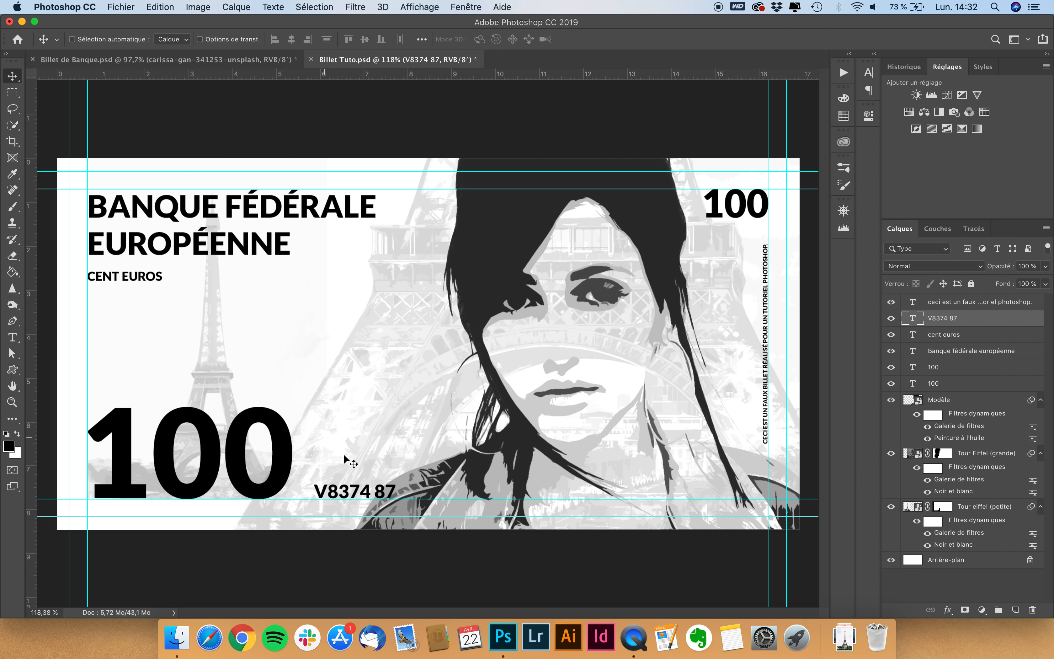
{"action": "left_click_drag", "start_coordinate": [358, 490], "coordinate": [344, 488]}
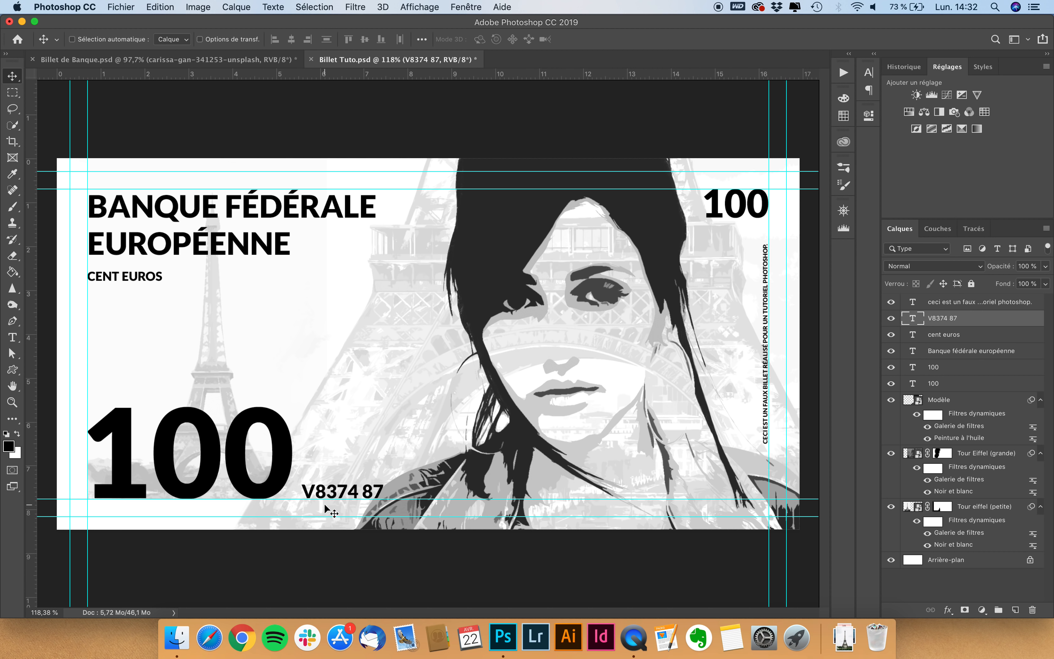
{"action": "scroll", "coordinate": [325, 505], "scroll_direction": "down", "scroll_amount": 2}
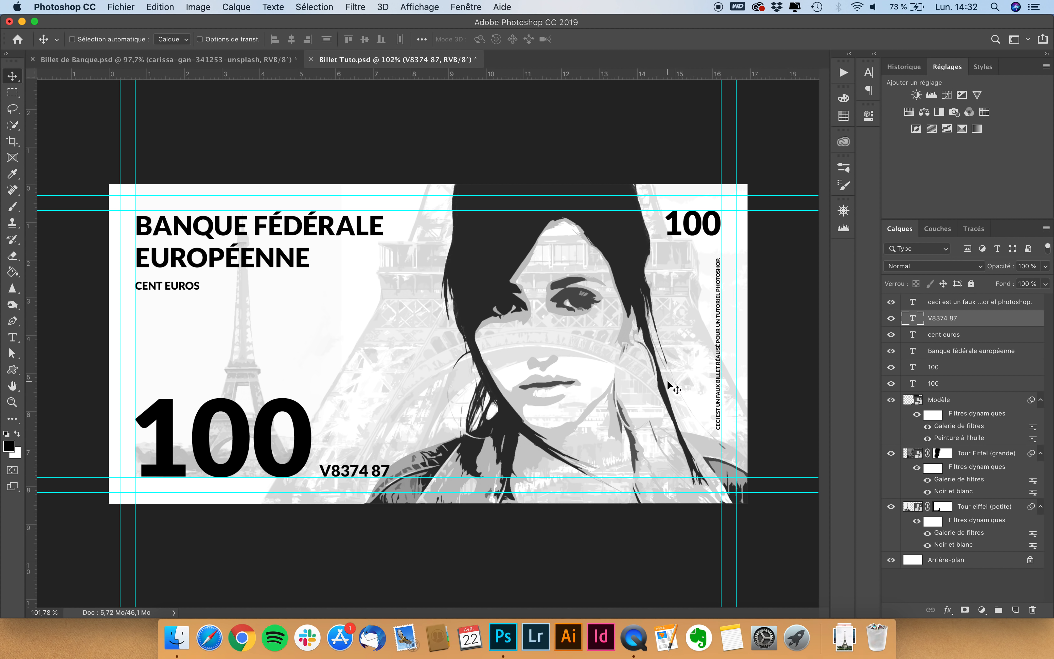
Set the opacity of the "Tour Eiffel (grande)" layer to 16 % and select the "Tour eiffel (petite)" layer.
{"action": "left_click", "coordinate": [996, 458]}
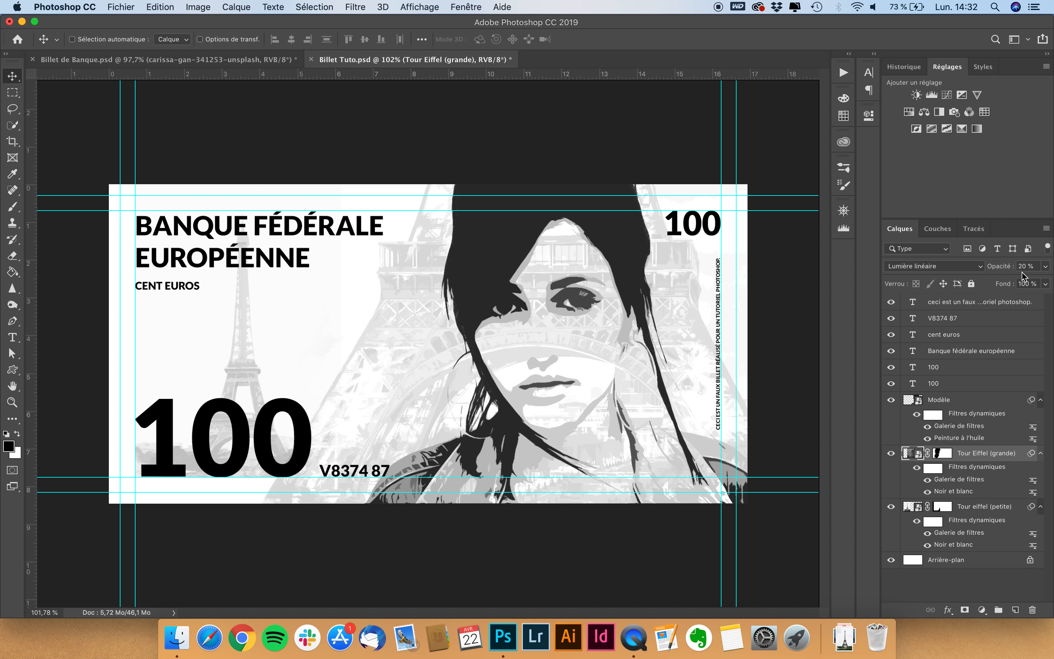
{"action": "left_click", "coordinate": [1032, 267]}
{"action": "type", "text": "16"}
{"action": "left_click", "coordinate": [980, 511]}
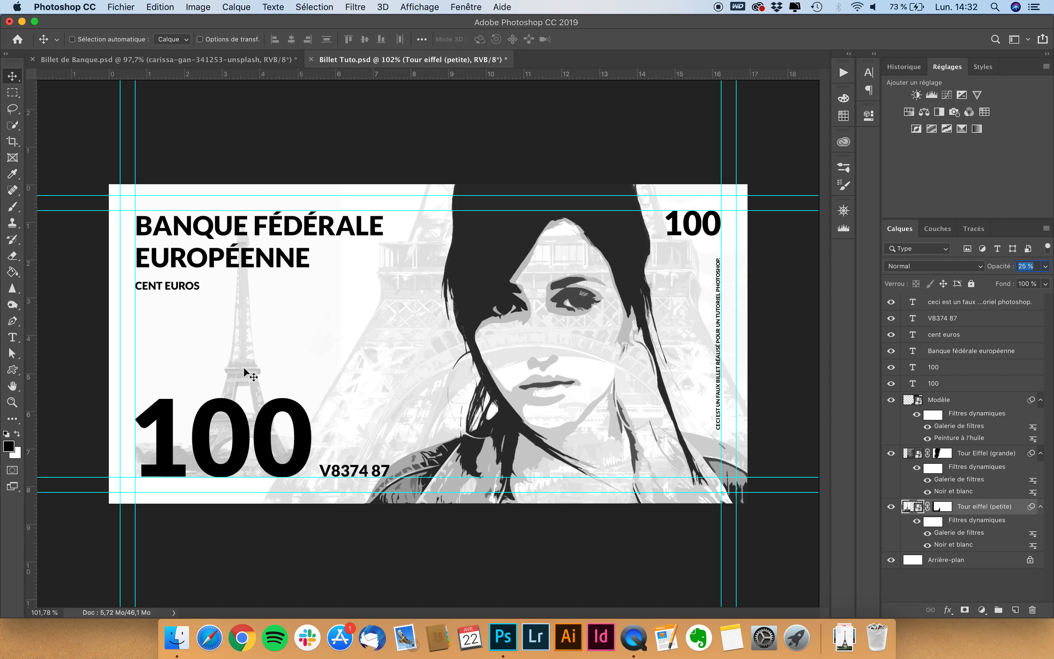
Create a new layer above all the others, name it "Signature" and switch to the Brush tool.
{"action": "left_click", "coordinate": [967, 303]}
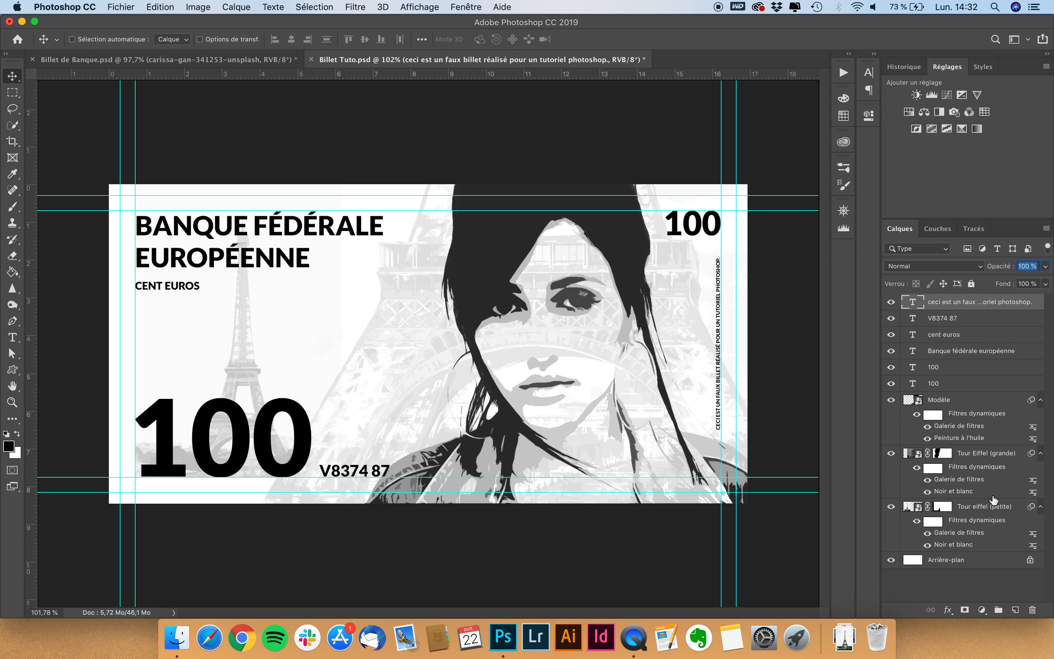
{"action": "left_click", "coordinate": [1016, 610]}
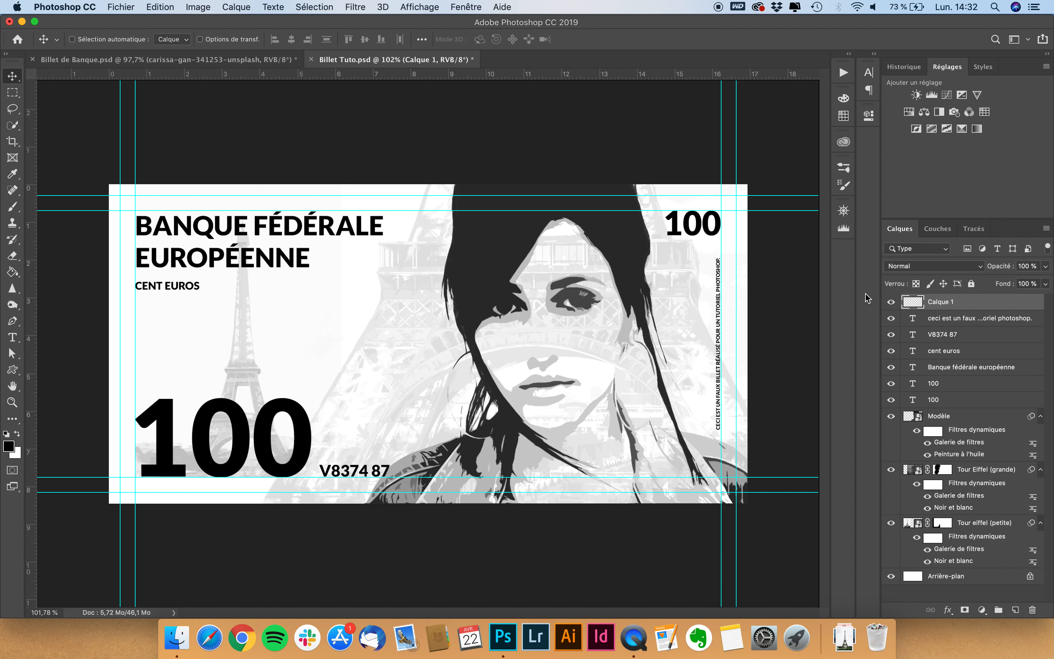
{"action": "double_click", "coordinate": [943, 302]}
{"action": "type", "text": "Signa"}
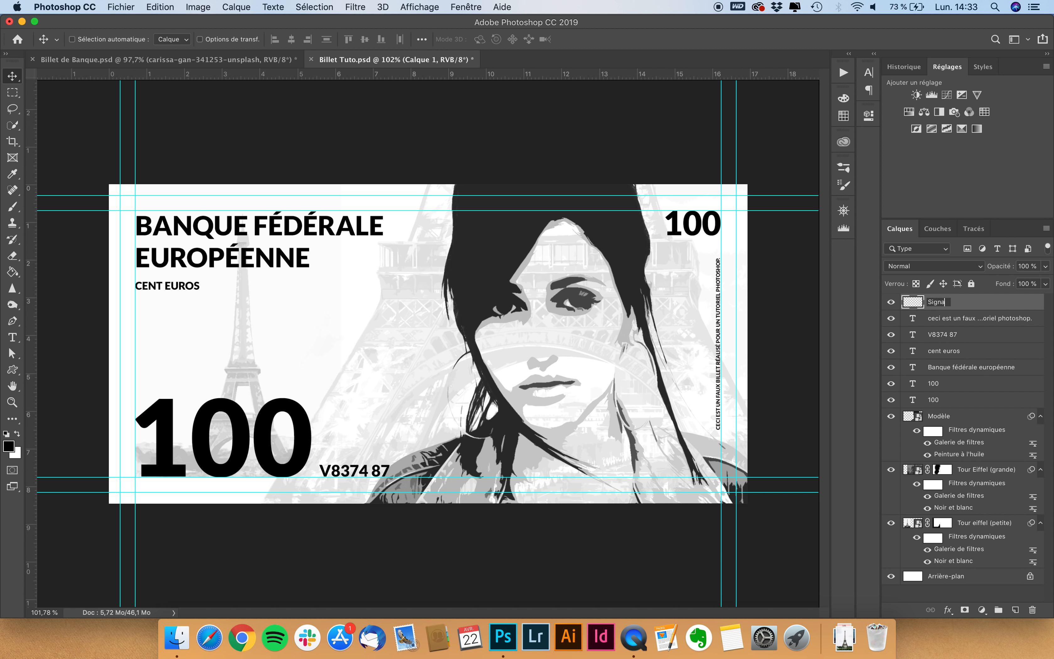
{"action": "type", "text": "ture"}
{"action": "key", "text": "Return"}
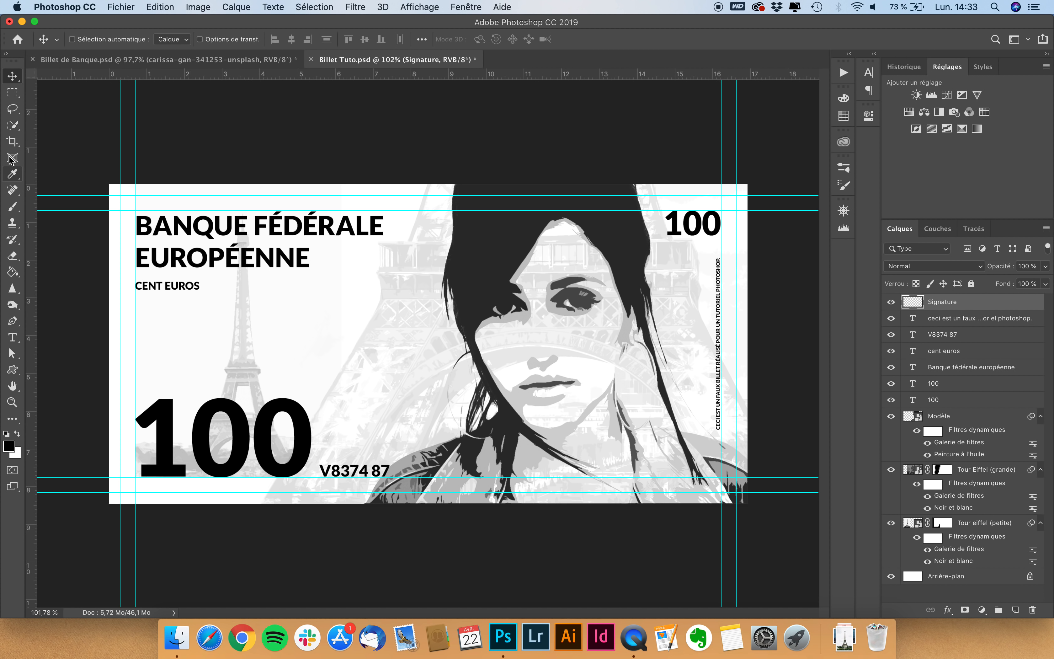
{"action": "left_click", "coordinate": [14, 206]}
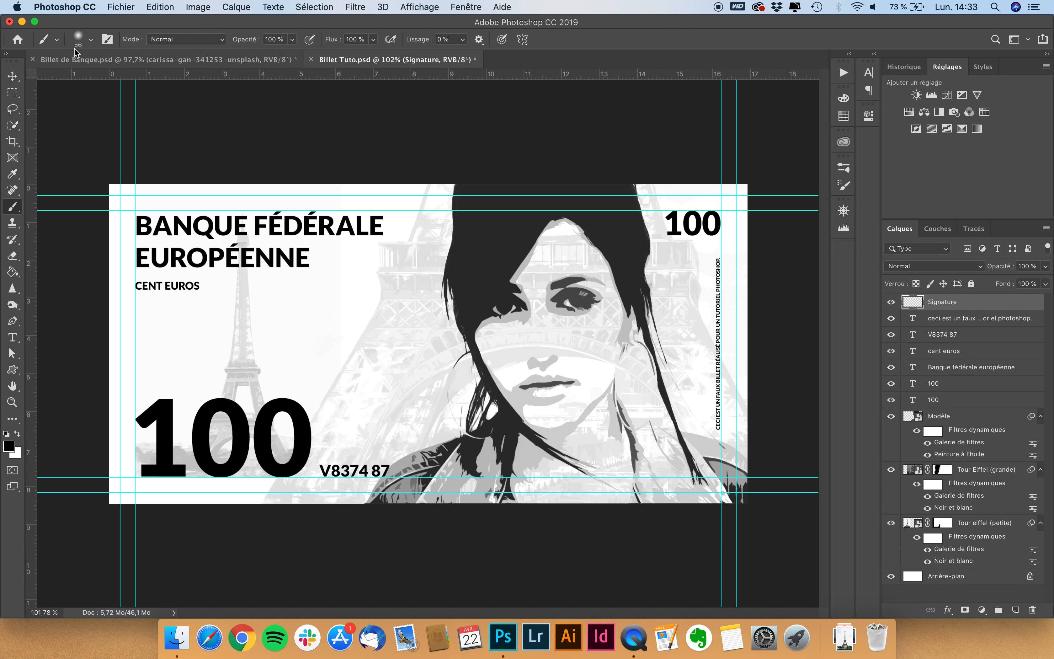
Set the brush to the hard round "Arrondi net" preset with a size of 2 px.
{"action": "left_click", "coordinate": [91, 39]}
{"action": "left_click", "coordinate": [162, 176]}
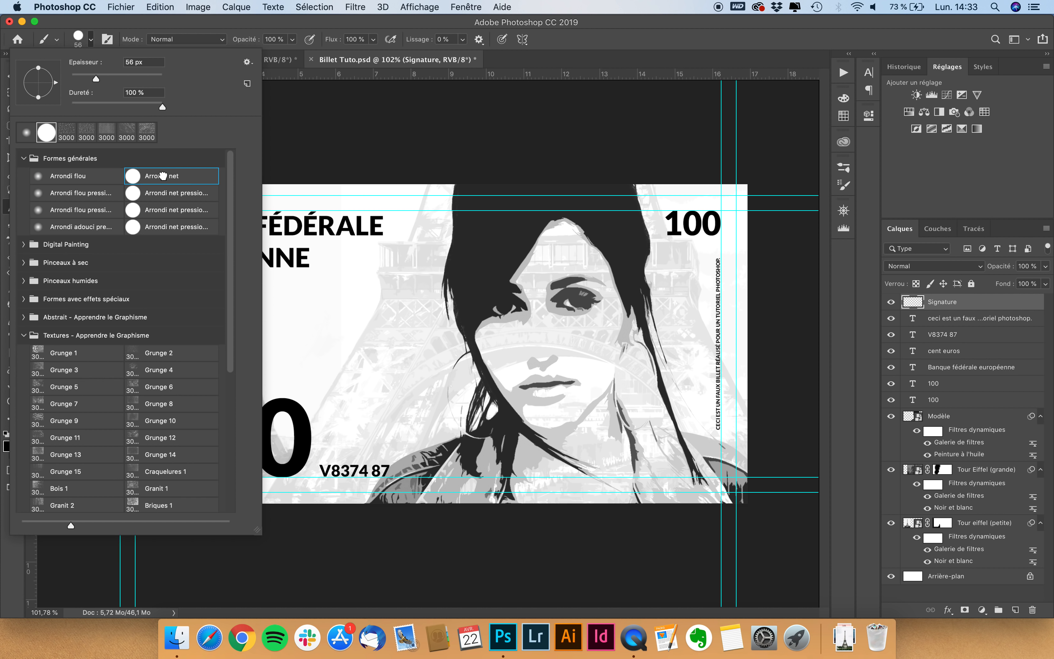
{"action": "left_click", "coordinate": [78, 78]}
{"action": "type", "text": "1"}
{"action": "key", "text": "Return"}
Draw a small freehand signature in black below the bank title, to the right of "CENT EUROS".
{"action": "scroll", "coordinate": [413, 349], "scroll_direction": "up", "scroll_amount": 5}
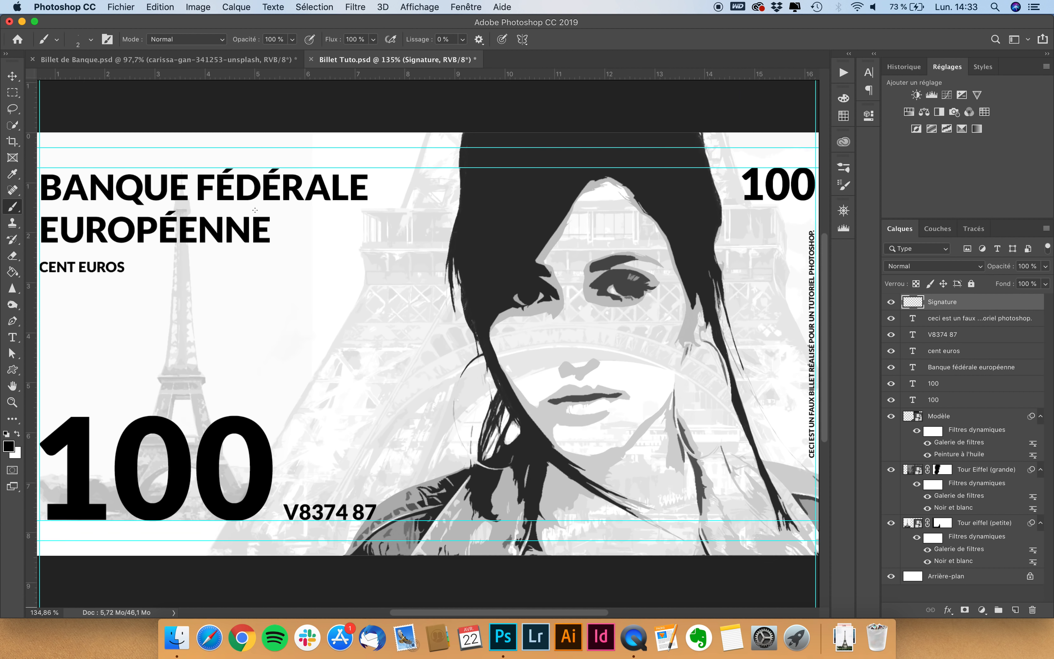
{"action": "scroll", "coordinate": [413, 349], "scroll_direction": "left", "scroll_amount": 5}
{"action": "mouse_move", "coordinate": [418, 249]}
{"action": "left_mouse_down"}
{"action": "mouse_move", "coordinate": [364, 337]}
{"action": "mouse_move", "coordinate": [408, 297]}
{"action": "mouse_move", "coordinate": [458, 278]}
{"action": "mouse_move", "coordinate": [420, 296]}
{"action": "mouse_move", "coordinate": [483, 286]}
{"action": "left_mouse_up"}
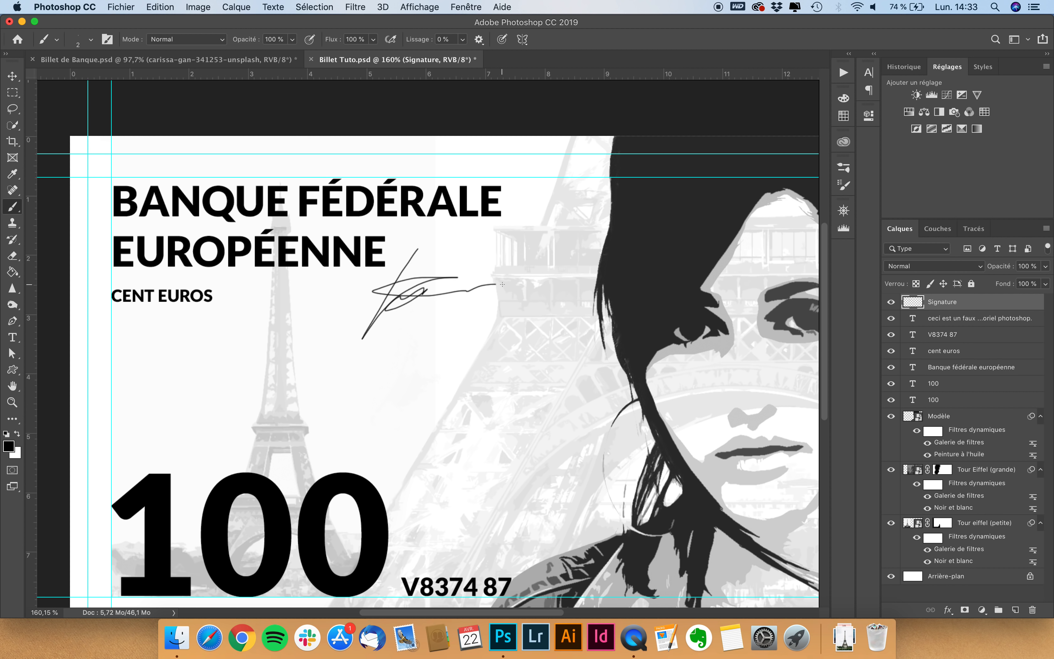
{"action": "scroll", "coordinate": [440, 295], "scroll_direction": "down", "scroll_amount": 3}
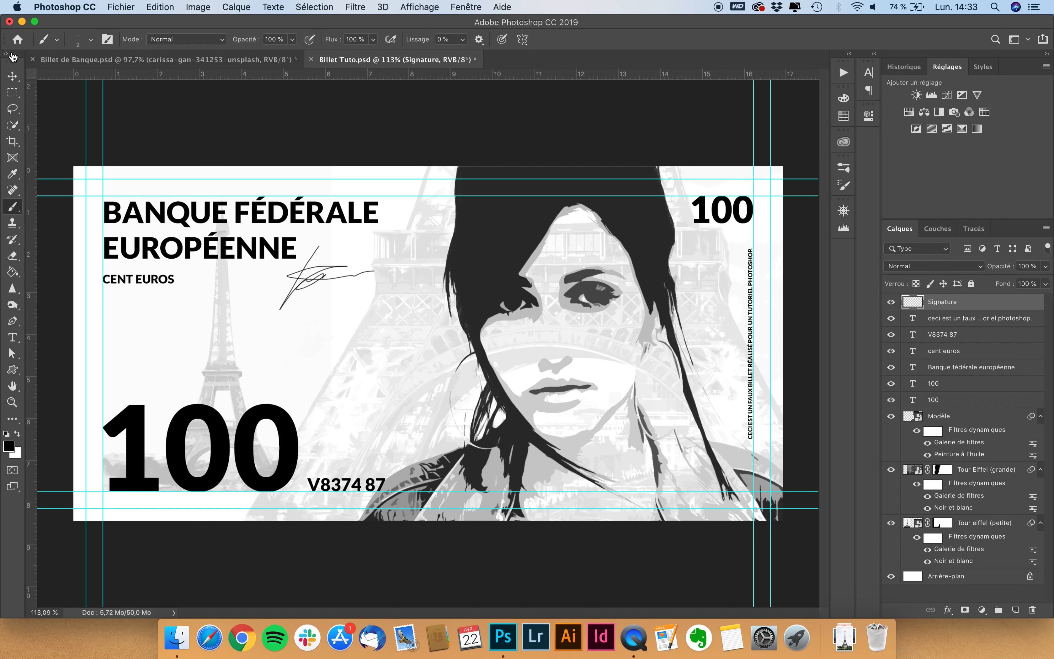
Move the signature up beside "EUROPÉENNE" and scale it down slightly.
{"action": "left_click", "coordinate": [12, 76]}
{"action": "mouse_move", "coordinate": [370, 252]}
{"action": "left_mouse_down"}
{"action": "mouse_move", "coordinate": [382, 230]}
{"action": "mouse_move", "coordinate": [336, 255]}
{"action": "left_mouse_up"}
{"action": "key", "text": "super+t"}
{"action": "key", "text": "Return"}
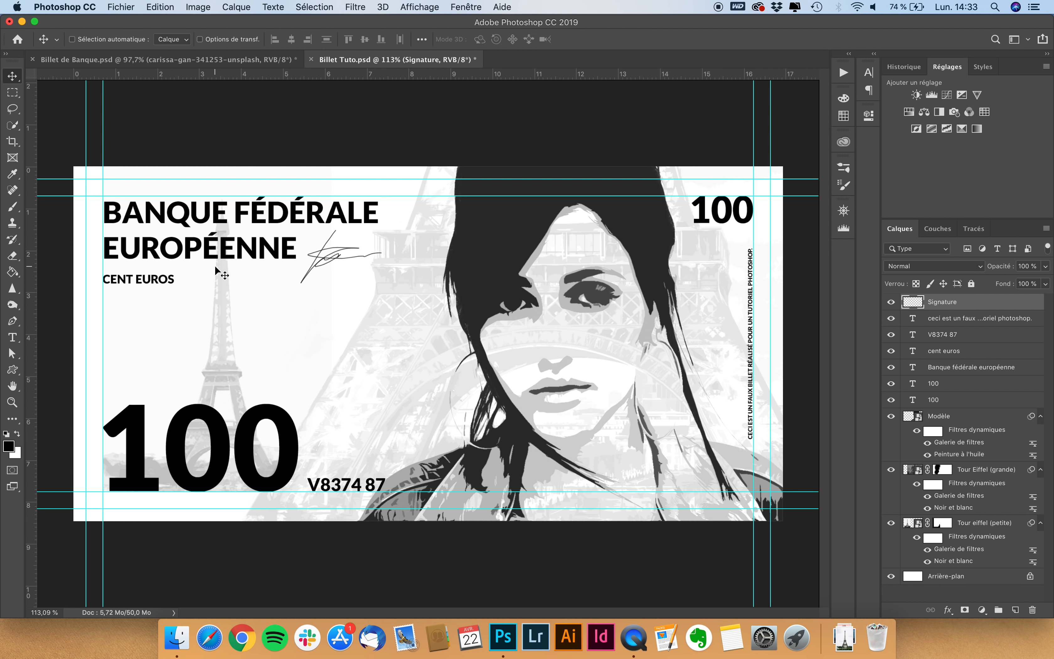
Create a new layer above "Signature" and check the current brush's size and hardness.
{"action": "scroll", "coordinate": [217, 267], "scroll_direction": "up", "scroll_amount": 5}
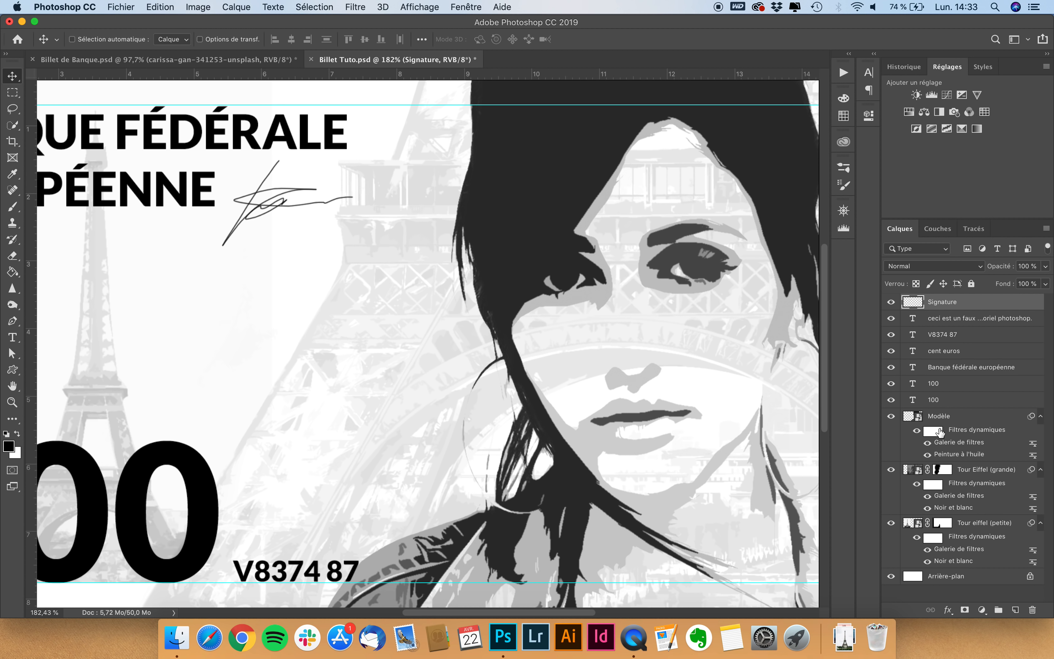
{"action": "left_click", "coordinate": [1016, 611]}
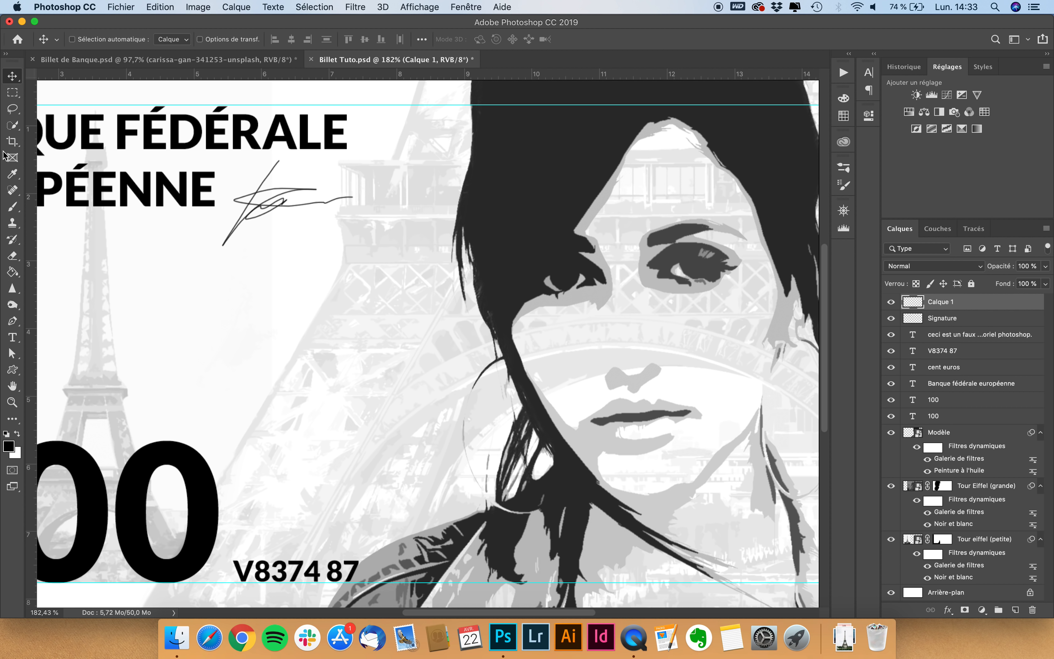
{"action": "key", "text": "b"}
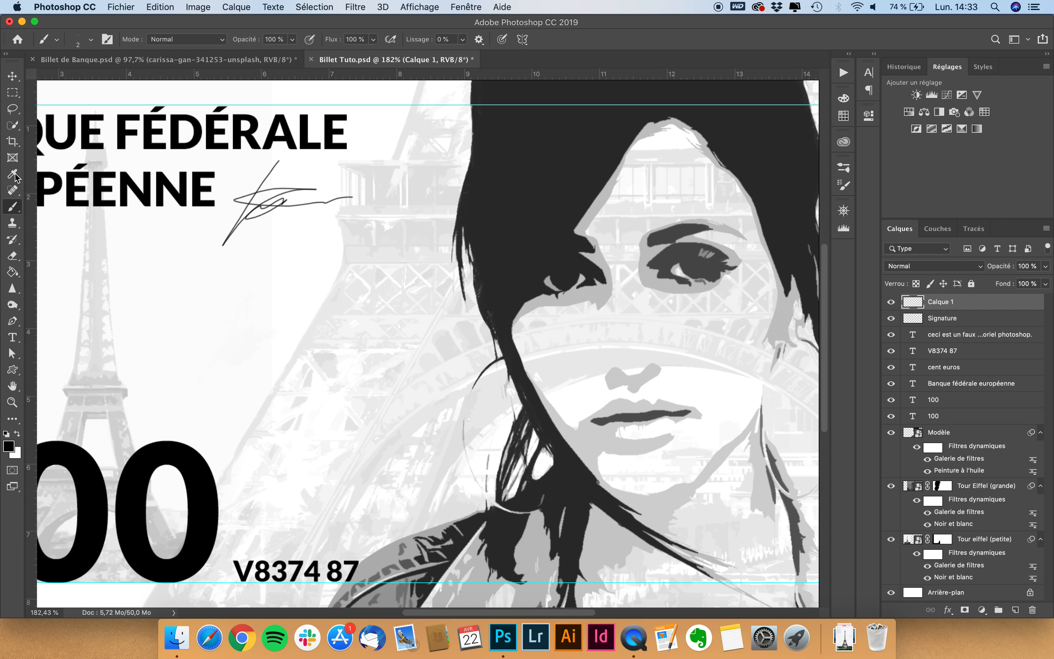
{"action": "left_click", "coordinate": [91, 40]}
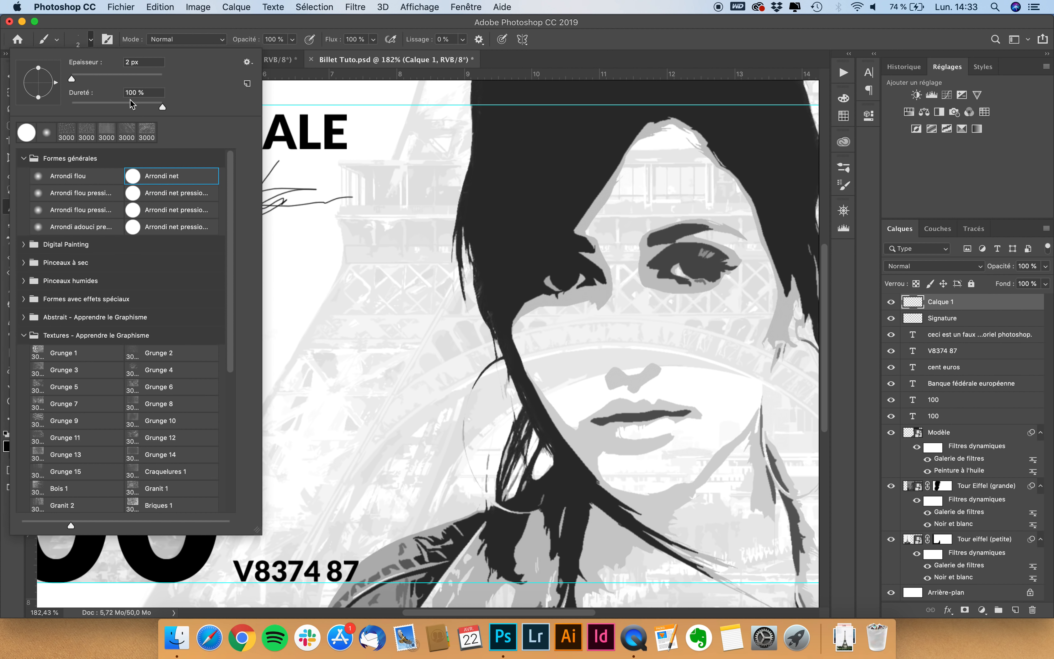
{"action": "left_click", "coordinate": [181, 26]}
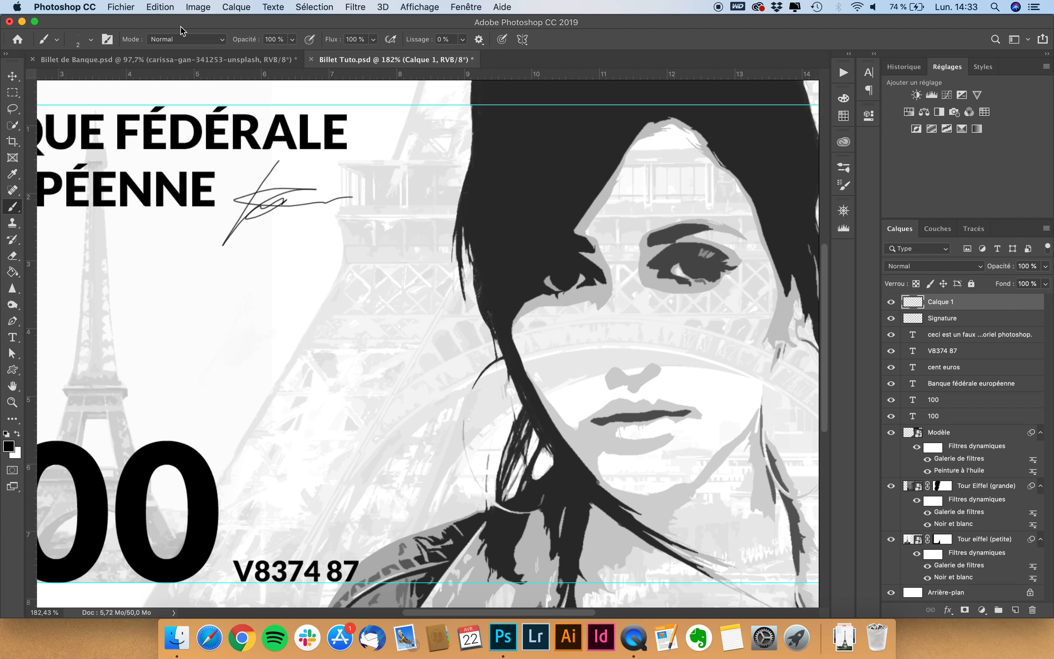
Draw a curved, looping signature path with the Pen tool in "Tracé" mode below the existing signature.
{"action": "left_click", "coordinate": [12, 321]}
{"action": "left_click", "coordinate": [94, 43]}
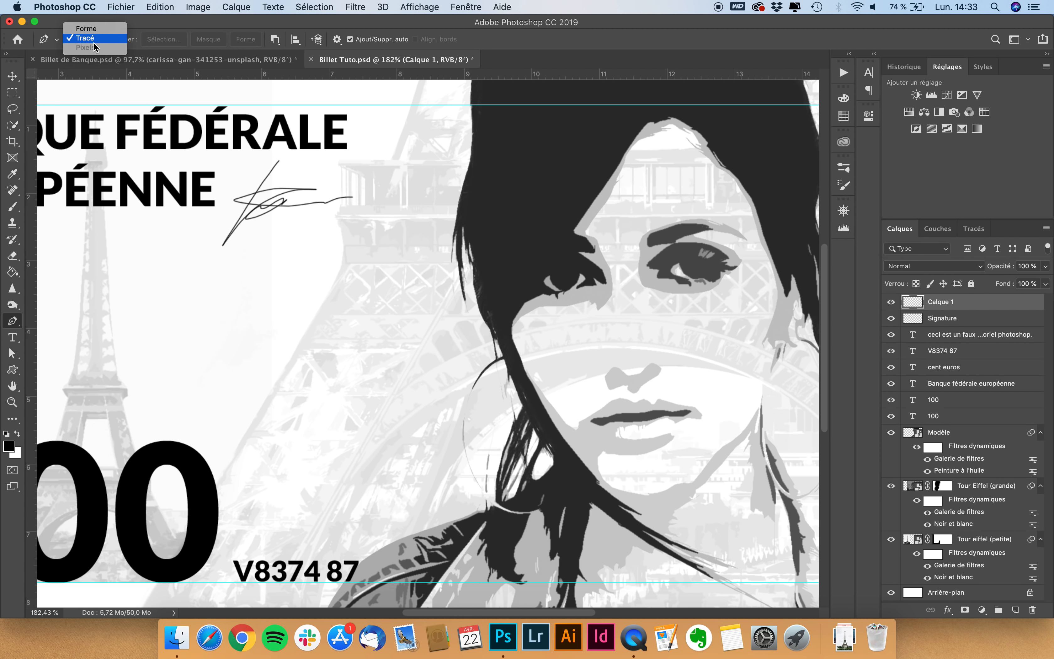
{"action": "left_click", "coordinate": [95, 46]}
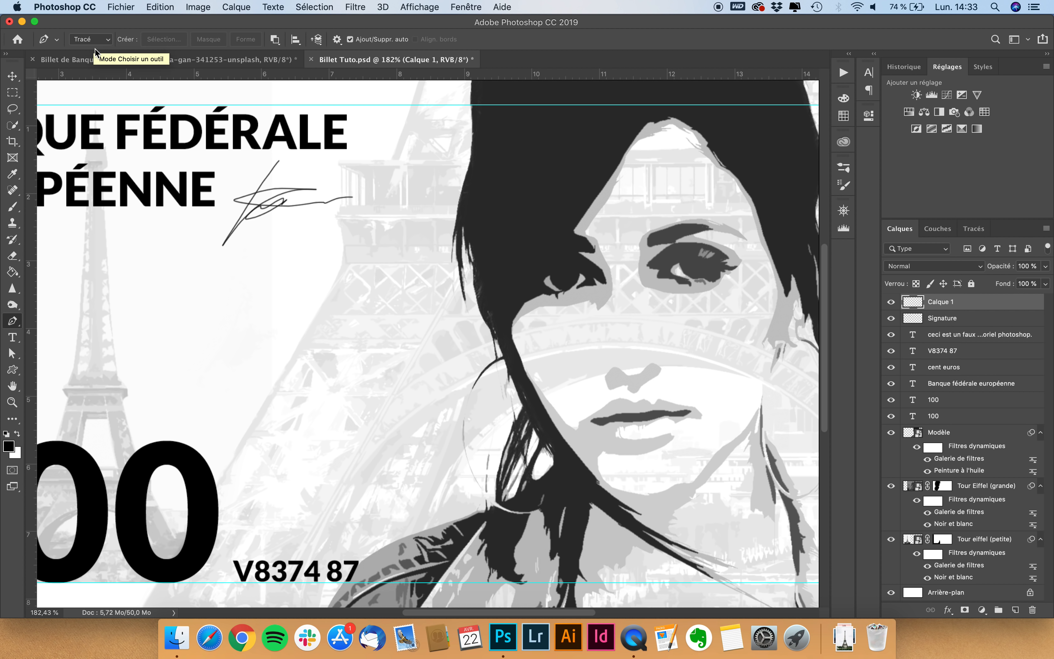
{"action": "left_click", "coordinate": [253, 263]}
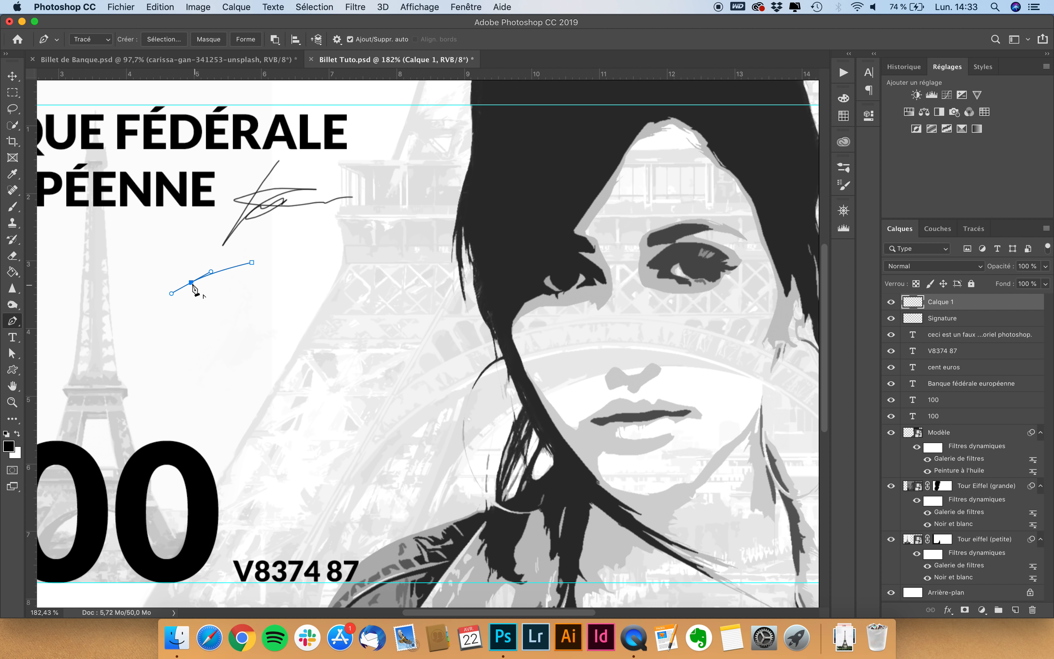
{"action": "left_click", "coordinate": [191, 282]}
{"action": "left_click_drag", "start_coordinate": [311, 275], "coordinate": [359, 288]}
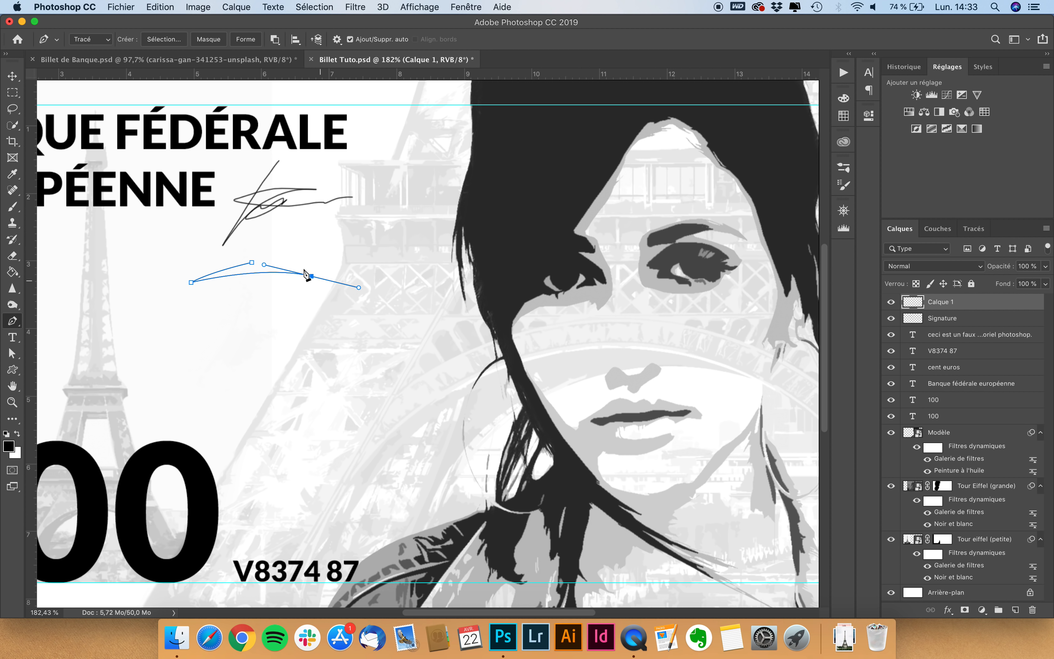
{"action": "left_click_drag", "start_coordinate": [213, 284], "coordinate": [190, 300]}
{"action": "left_click_drag", "start_coordinate": [265, 267], "coordinate": [224, 301]}
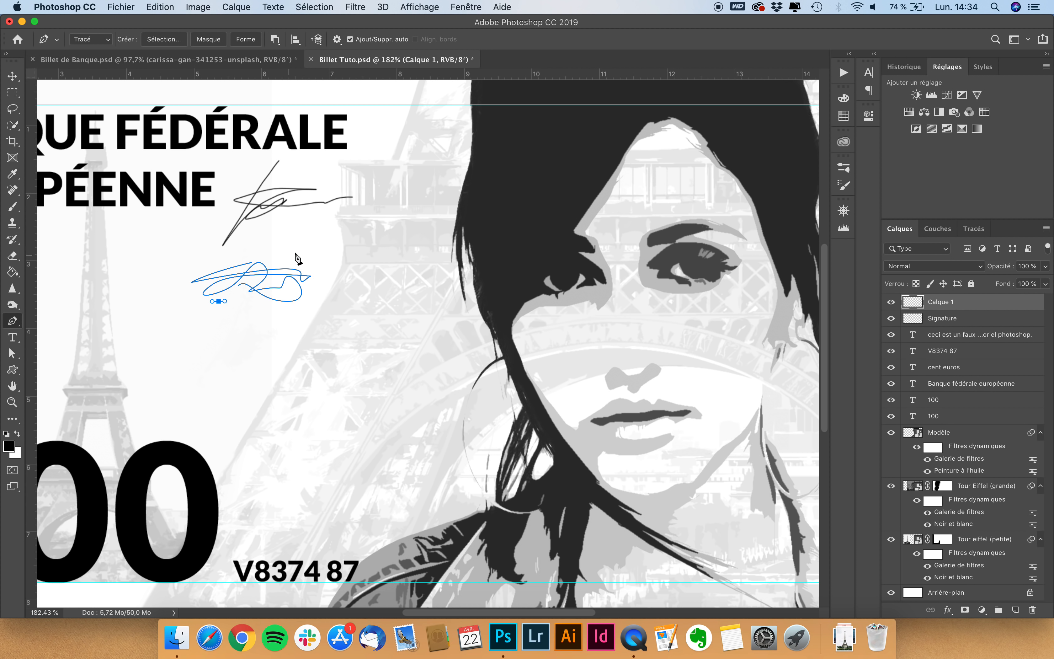
{"action": "left_click_drag", "start_coordinate": [295, 253], "coordinate": [363, 276]}
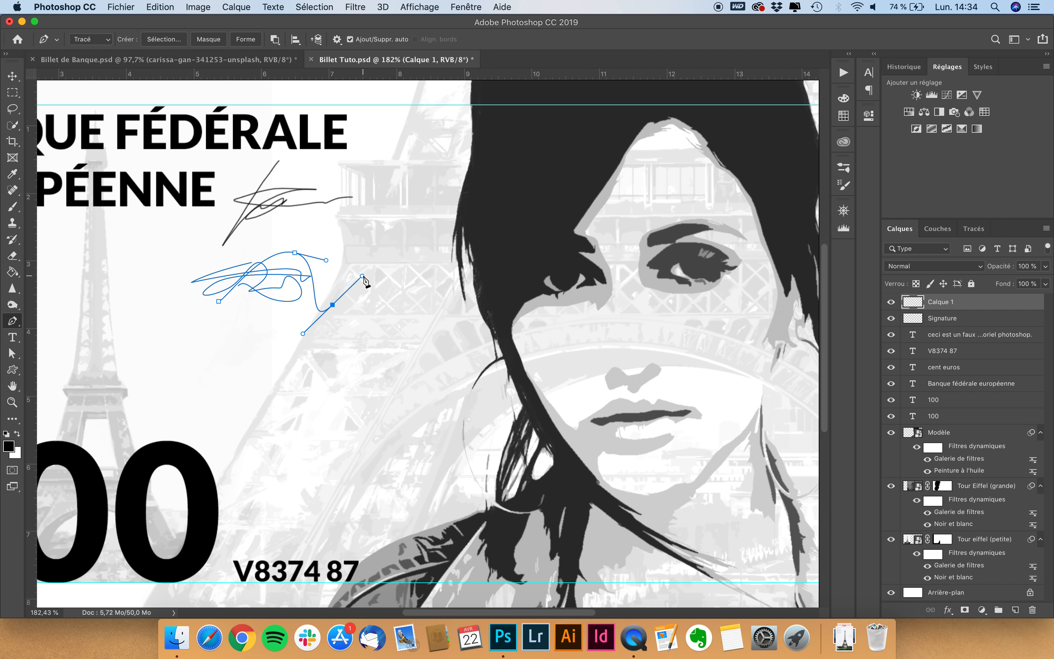
Stroke the signature path with the brush ("Forme") and simulated pressure, and dismiss the path.
{"action": "right_click", "coordinate": [286, 317]}
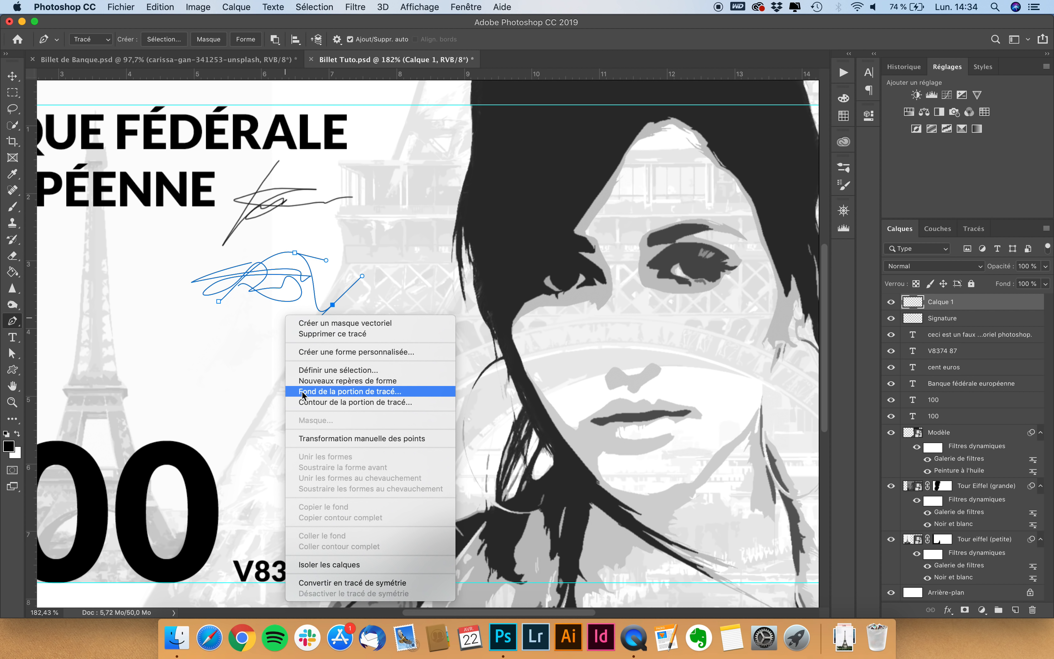
{"action": "left_click", "coordinate": [281, 374]}
{"action": "key", "text": "Escape"}
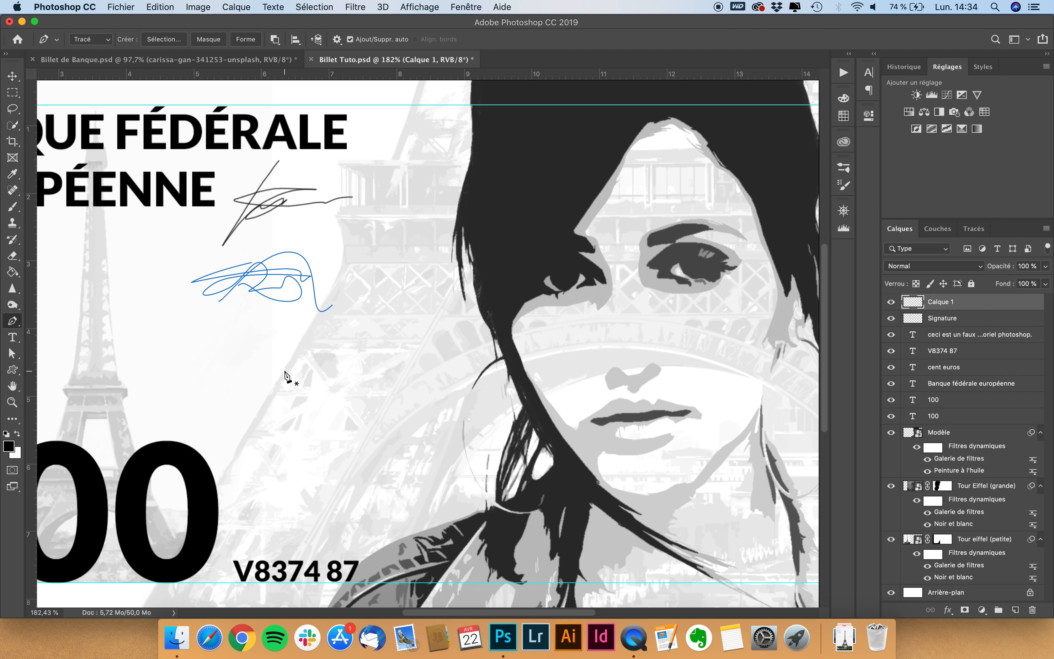
{"action": "right_click", "coordinate": [270, 331]}
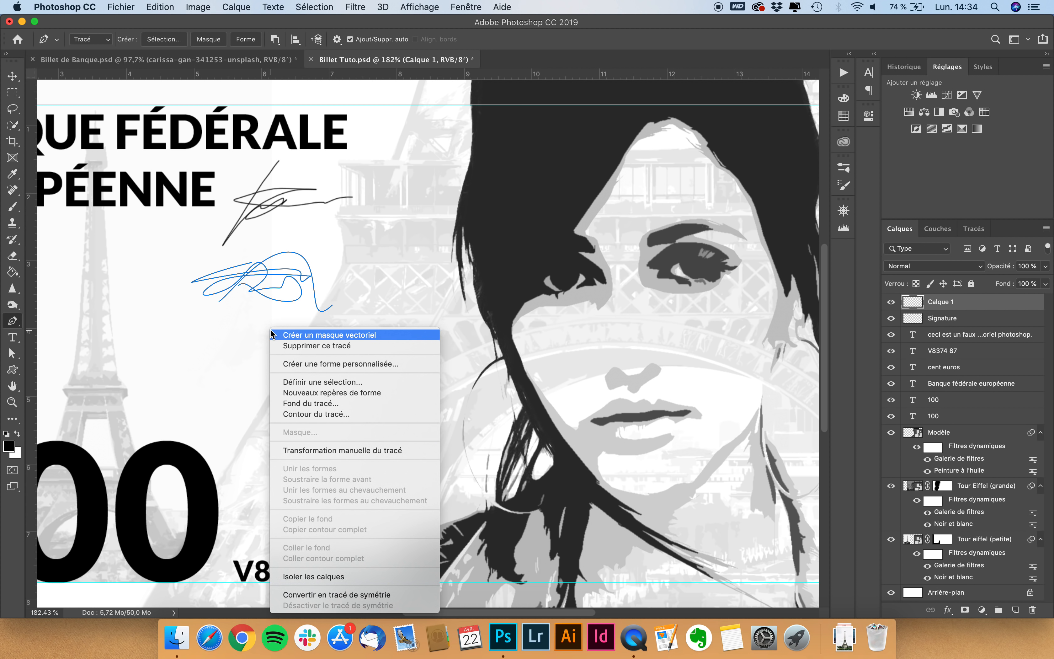
{"action": "left_click", "coordinate": [321, 415]}
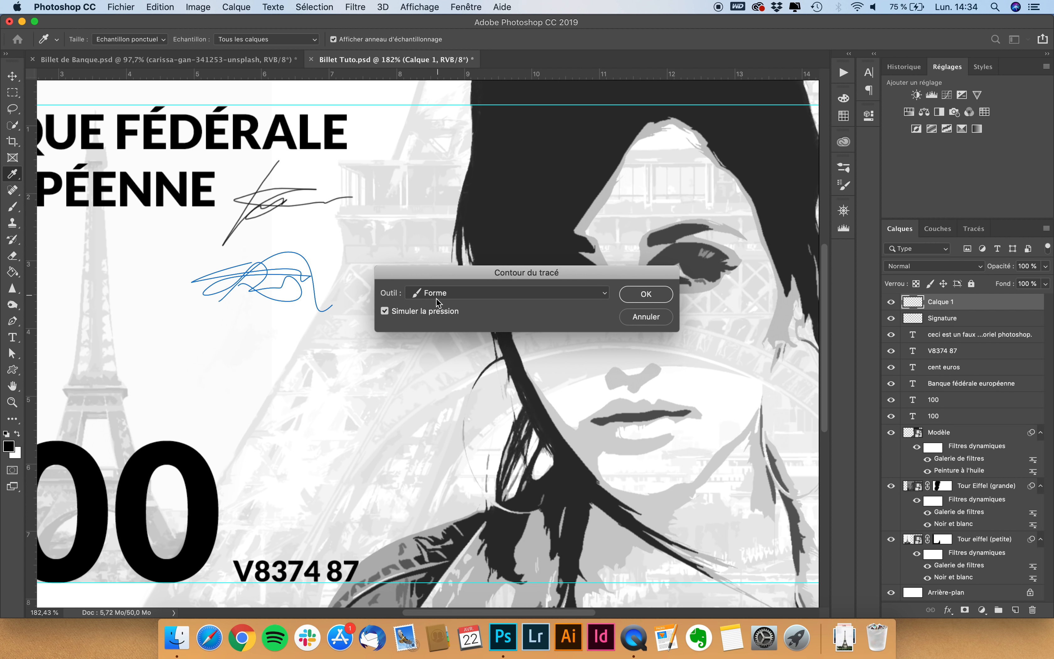
{"action": "left_click", "coordinate": [646, 294]}
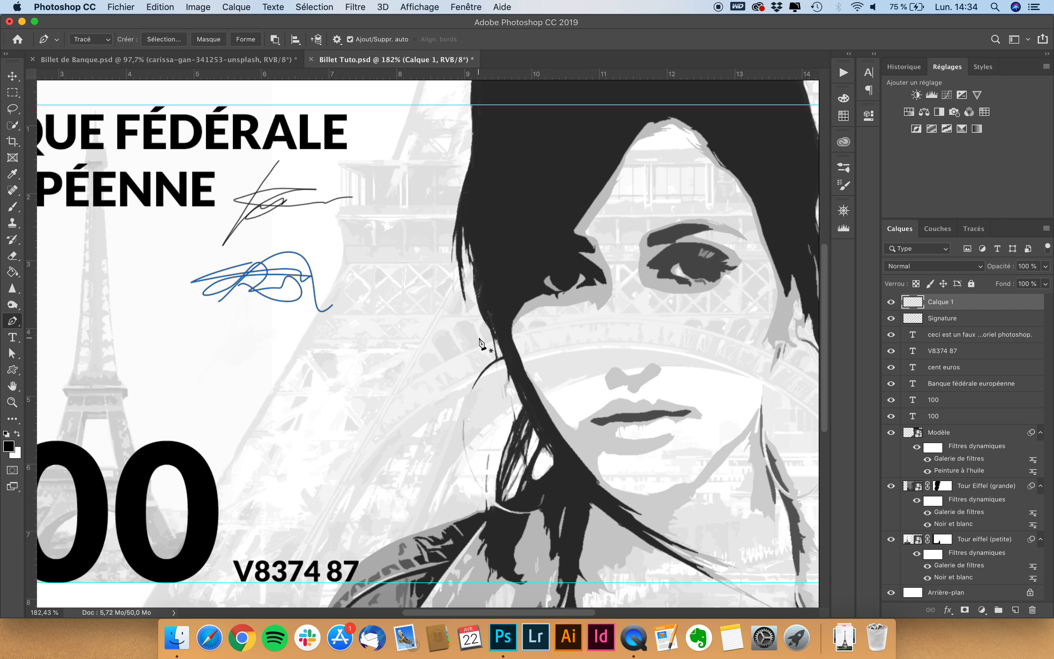
{"action": "key", "text": "Return"}
Toggle the visibility of "Calque 1" and delete that layer with its pen-drawn signature.
{"action": "left_click", "coordinate": [892, 302]}
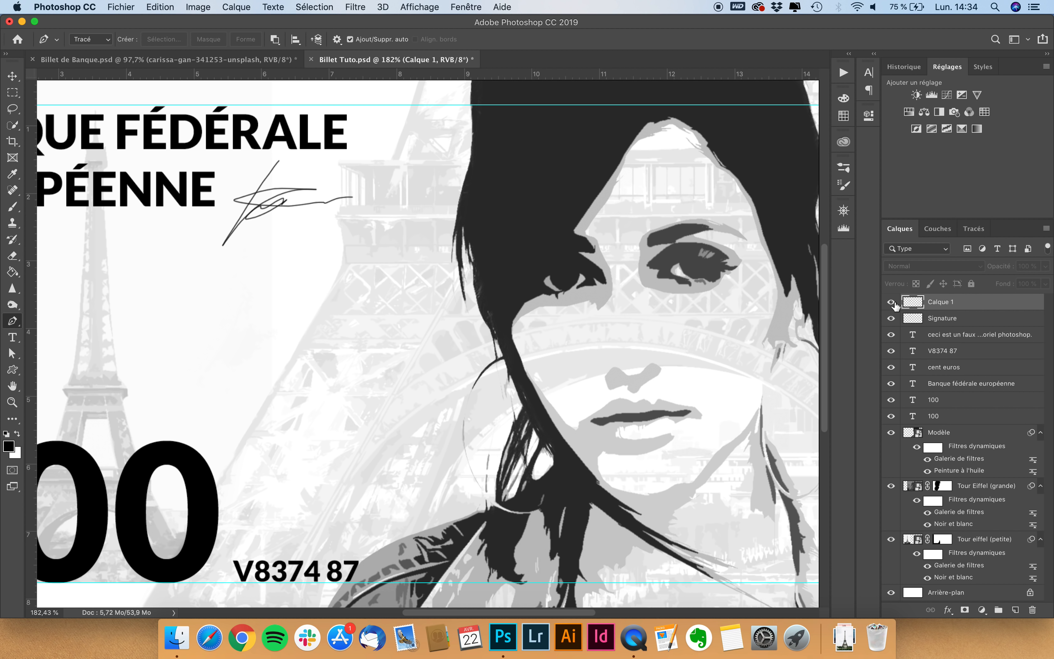
{"action": "left_click", "coordinate": [892, 302]}
{"action": "key", "text": "BackSpace"}
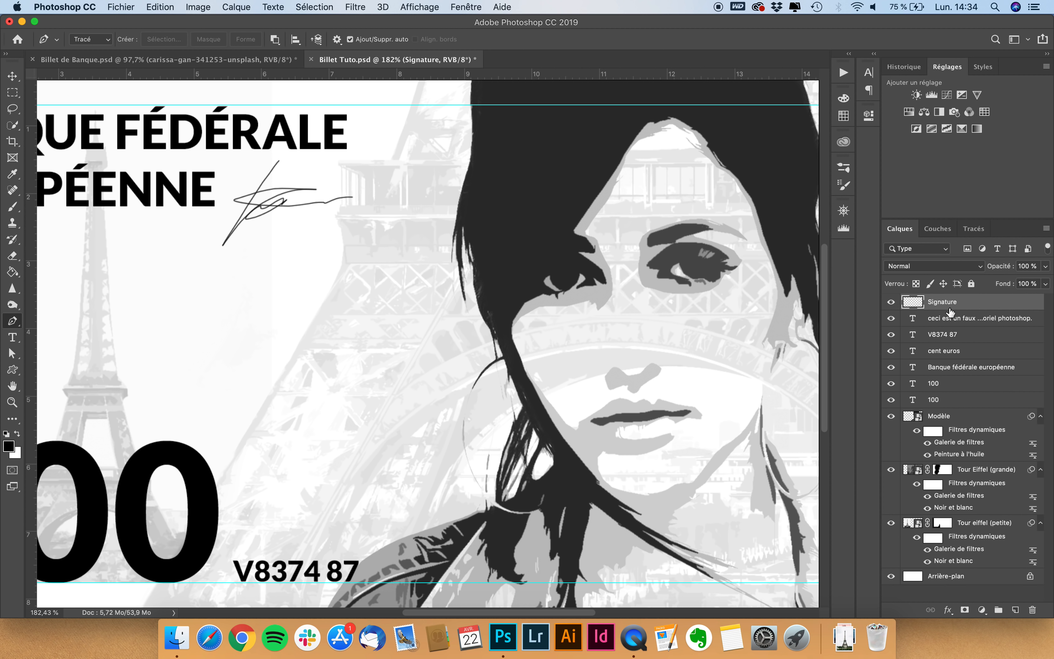
Add a freehand looping brush stroke across the existing signature, undoing and redrawing the first attempts.
{"action": "key", "text": "b"}
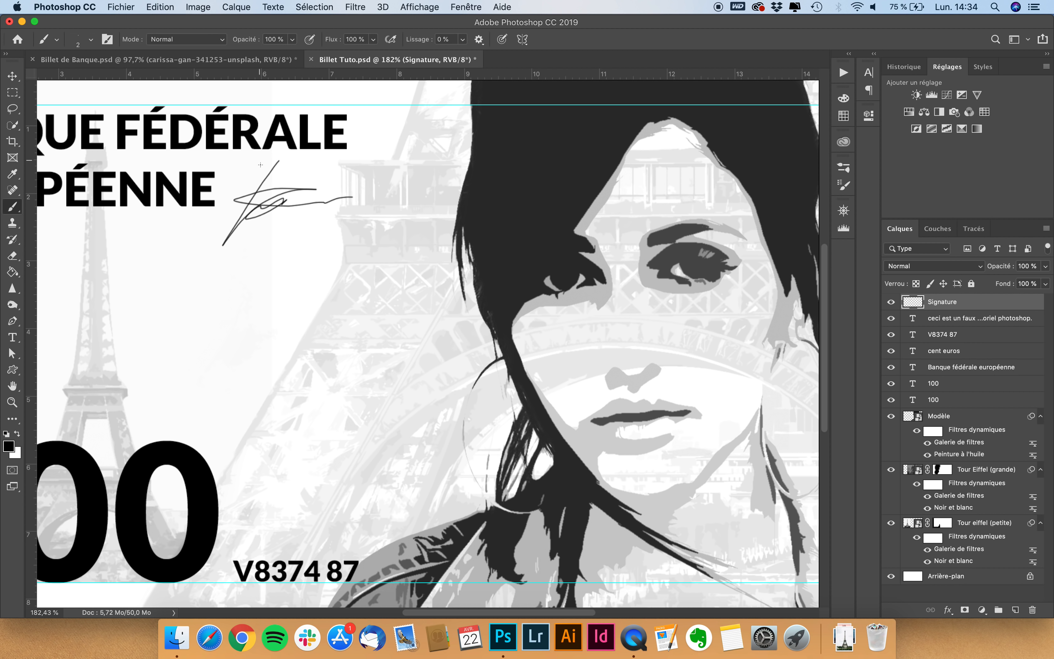
{"action": "scroll", "coordinate": [260, 179], "scroll_direction": "up", "scroll_amount": 3}
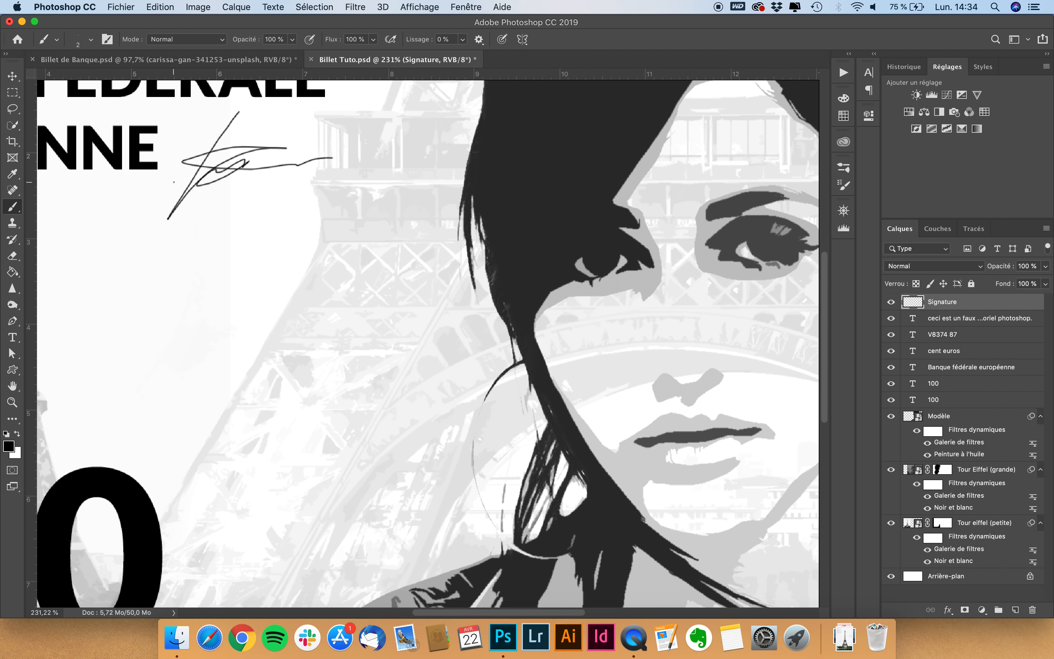
{"action": "left_click_drag", "start_coordinate": [261, 168], "coordinate": [352, 139]}
{"action": "key", "text": "super+z"}
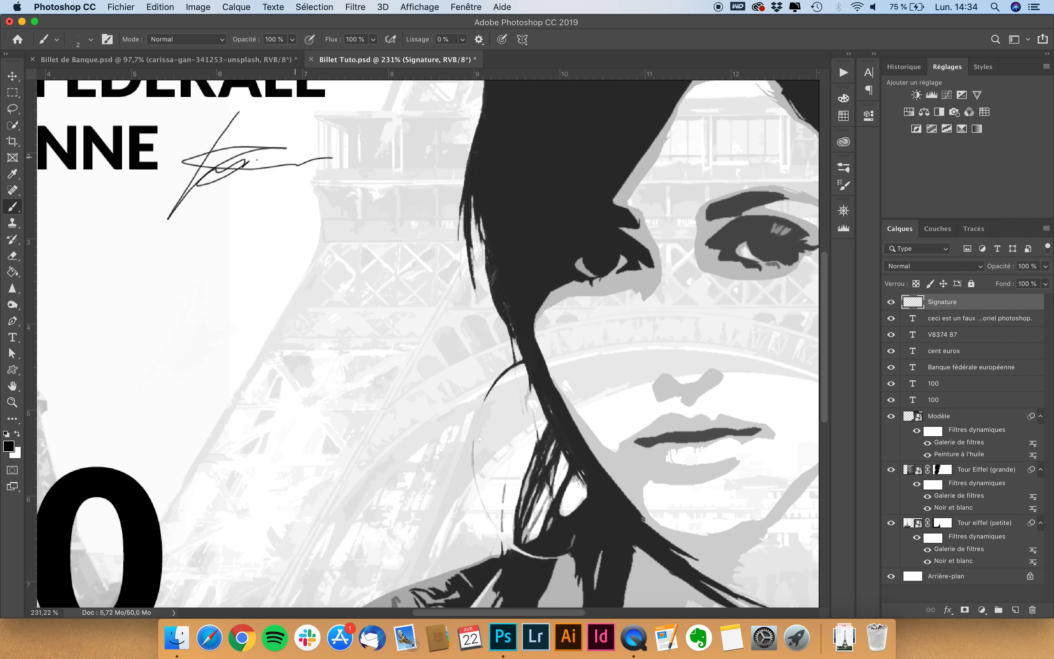
{"action": "left_click_drag", "start_coordinate": [199, 157], "coordinate": [342, 136]}
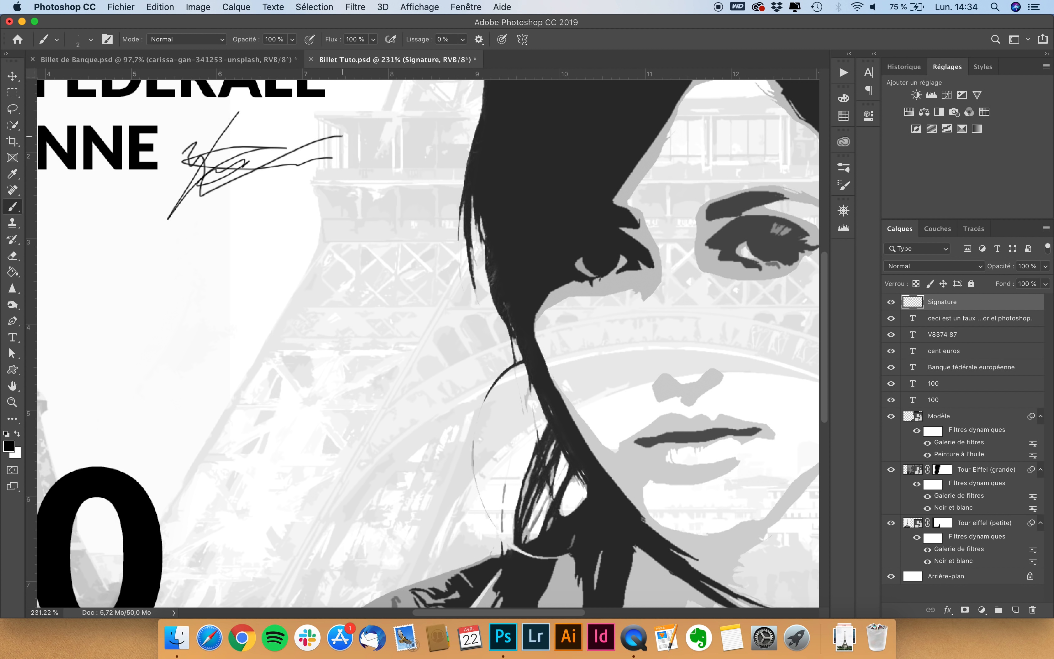
{"action": "key", "text": "super+z"}
{"action": "left_click_drag", "start_coordinate": [211, 152], "coordinate": [304, 130]}
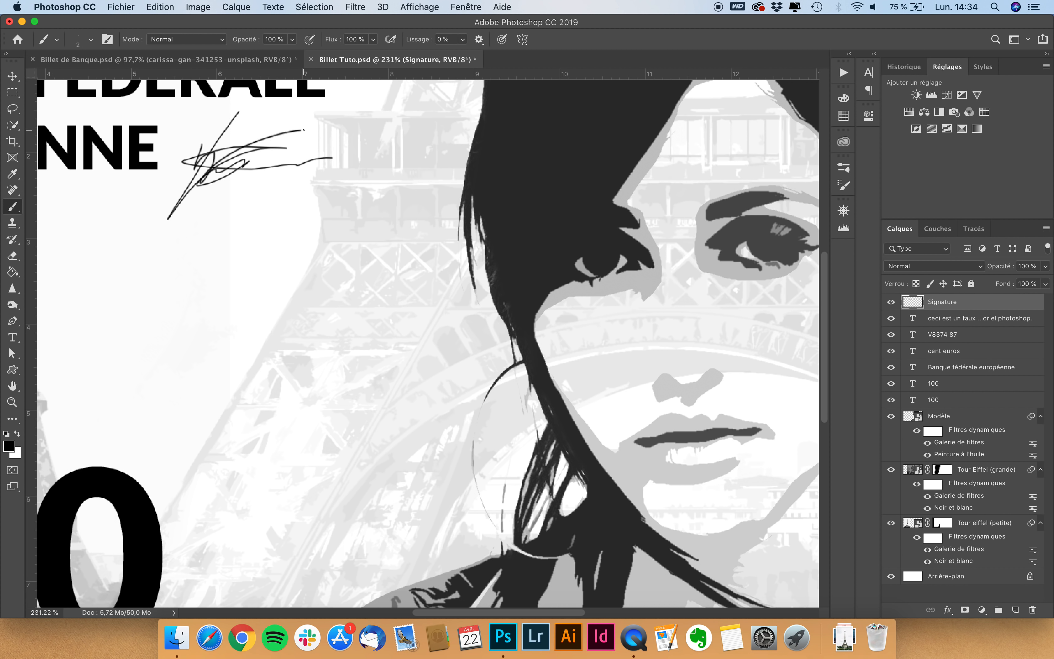
{"action": "key", "text": "super+0"}
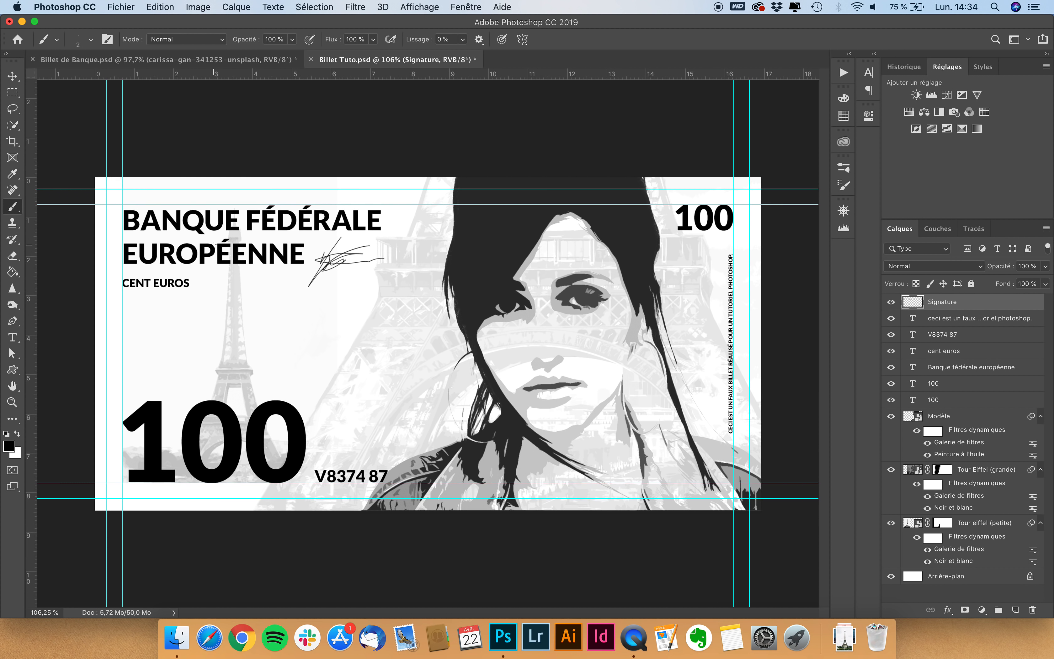
Rotate the signature by 4.38°, scale it to 98.42 % and shift it slightly right, away from "EUROPÉENNE".
{"action": "left_click", "coordinate": [12, 76]}
{"action": "scroll", "coordinate": [426, 342], "scroll_direction": "up", "scroll_amount": 3}
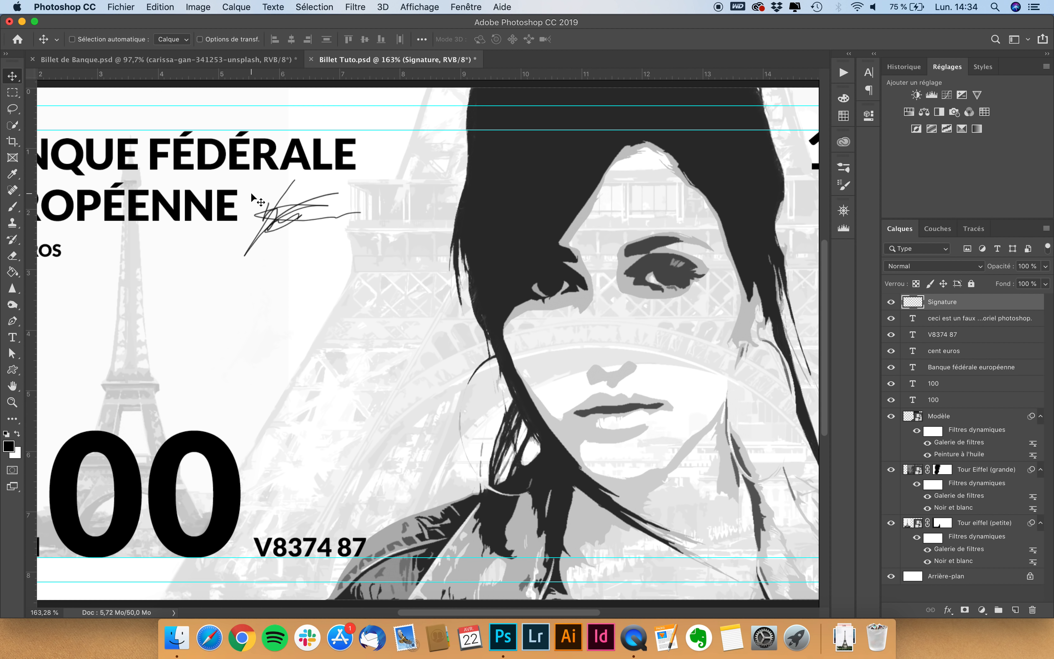
{"action": "key", "text": "super+t"}
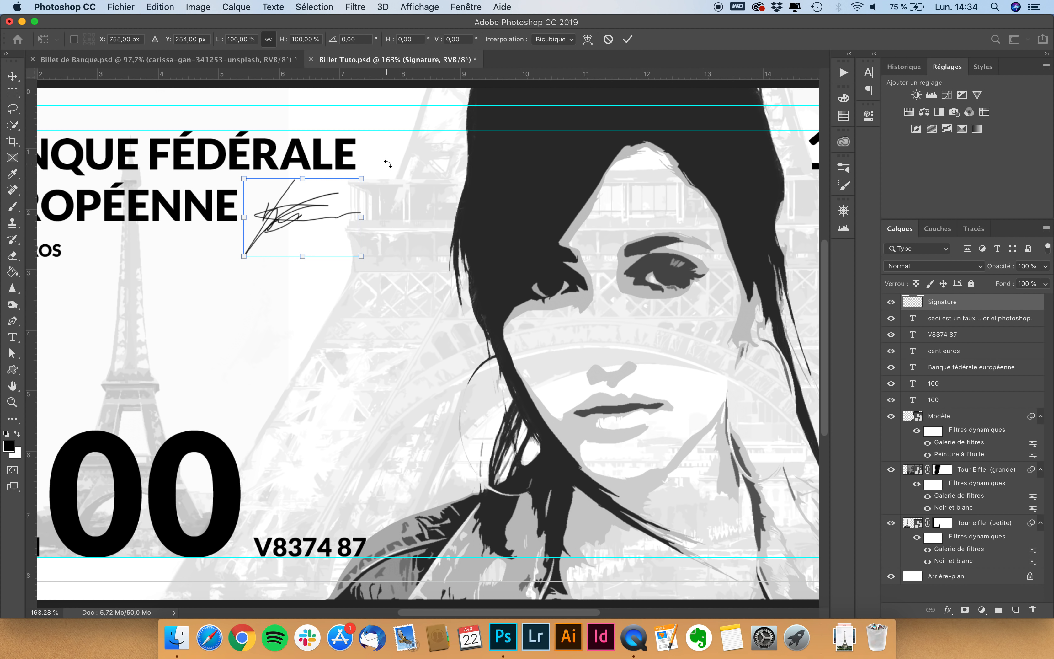
{"action": "mouse_move", "coordinate": [387, 167]}
{"action": "left_mouse_down"}
{"action": "mouse_move", "coordinate": [400, 196]}
{"action": "mouse_move", "coordinate": [373, 168]}
{"action": "left_mouse_up"}
{"action": "key", "text": "Return"}
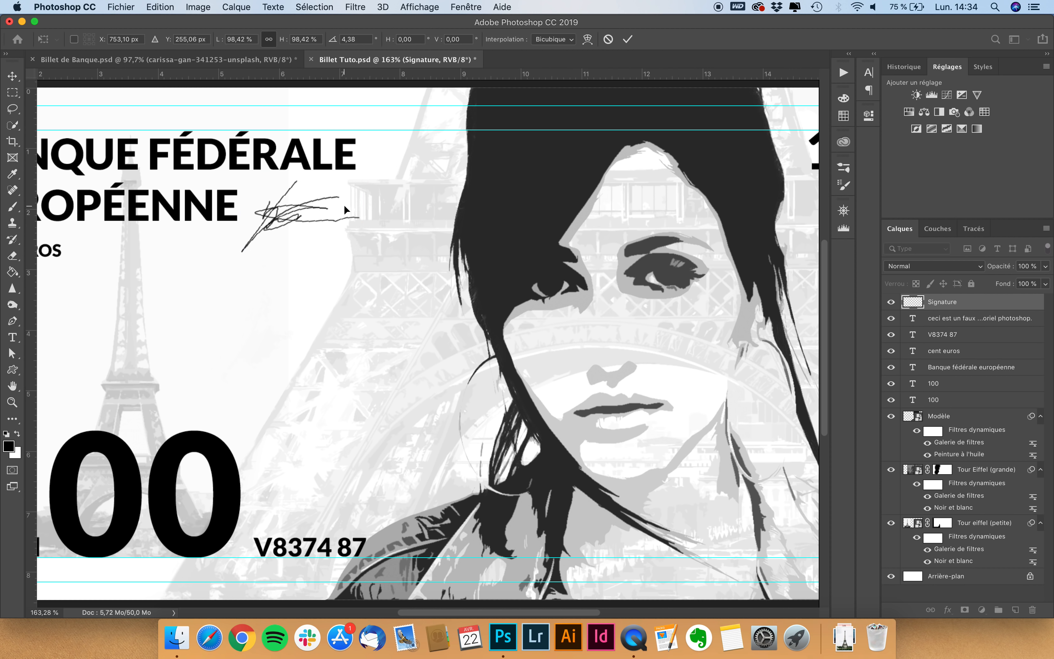
{"action": "left_click_drag", "start_coordinate": [330, 213], "coordinate": [335, 213]}
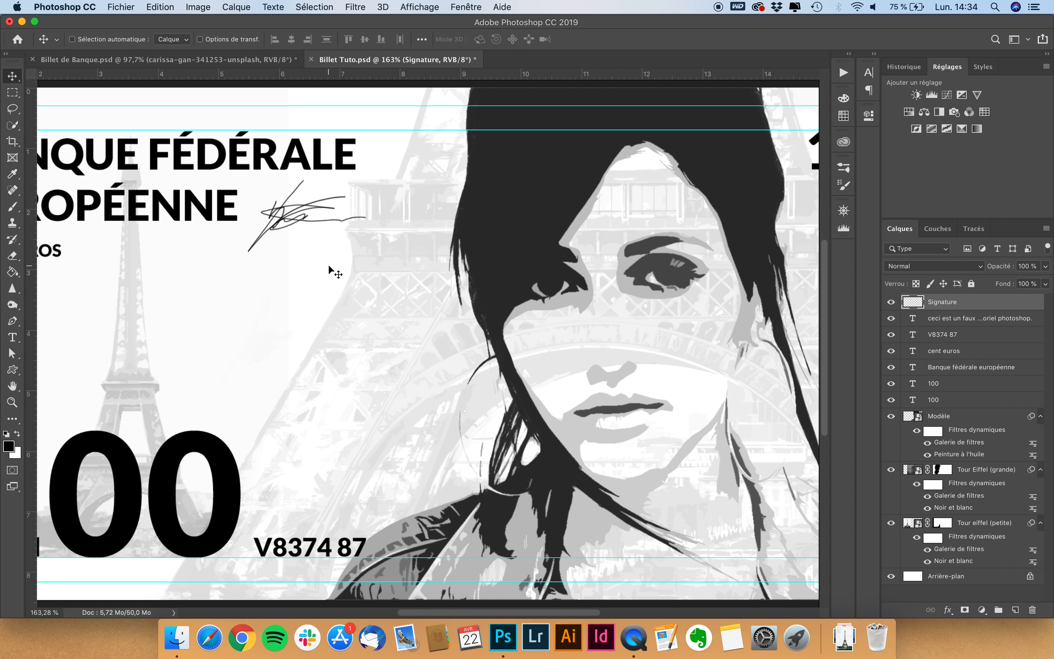
{"action": "key", "text": "super+0"}
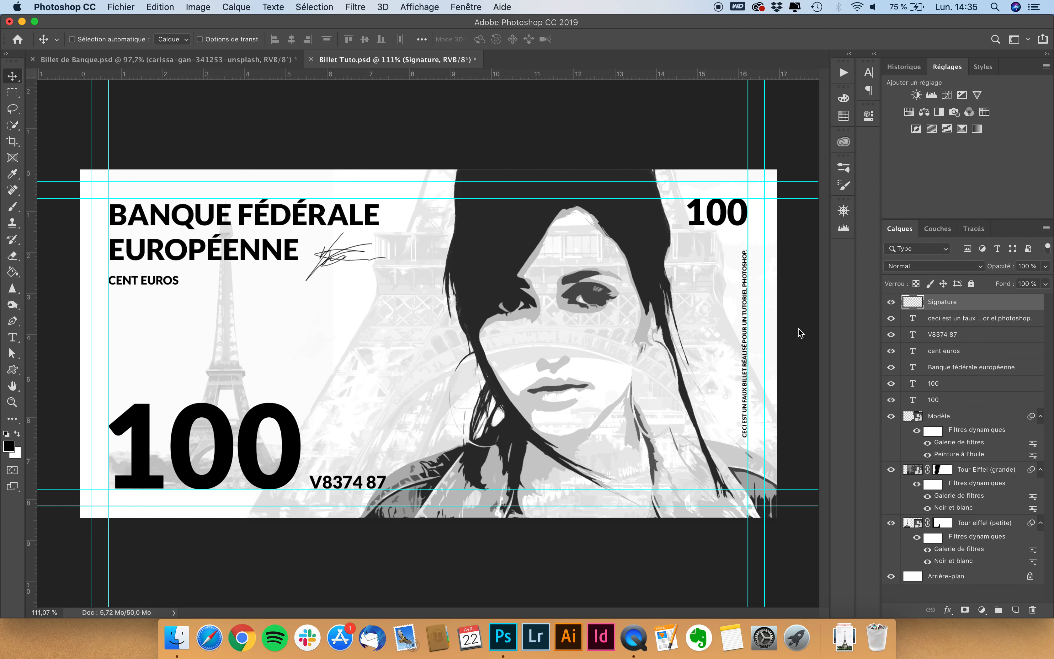
Choose the solid five-pointed star as the shape for the Custom Shape tool.
{"action": "left_click", "coordinate": [13, 371]}
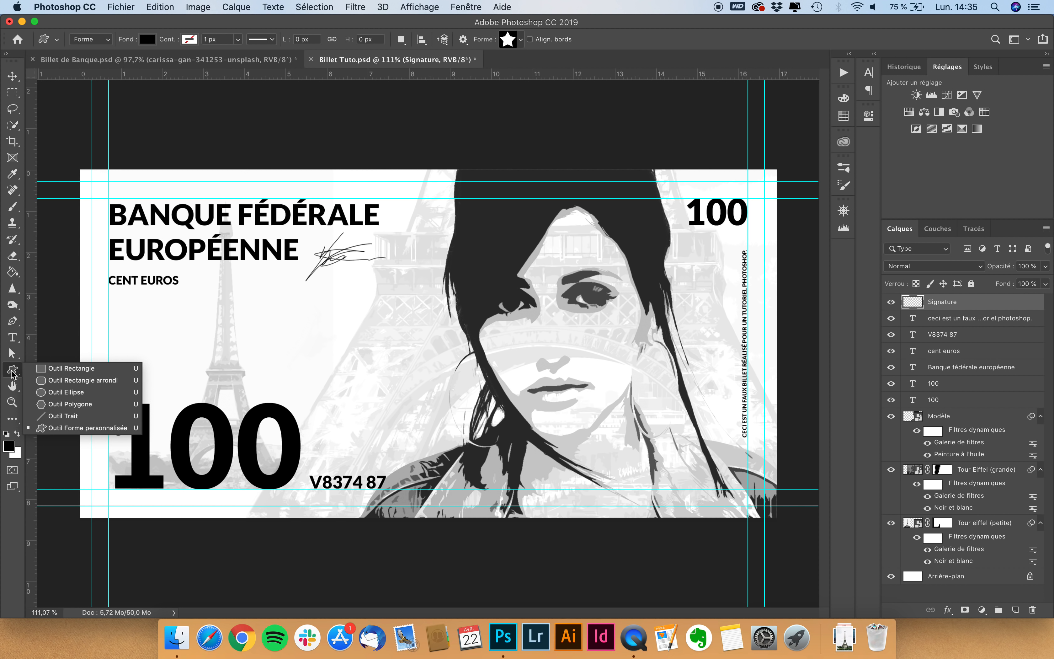
{"action": "left_click", "coordinate": [70, 428]}
{"action": "left_click", "coordinate": [522, 41]}
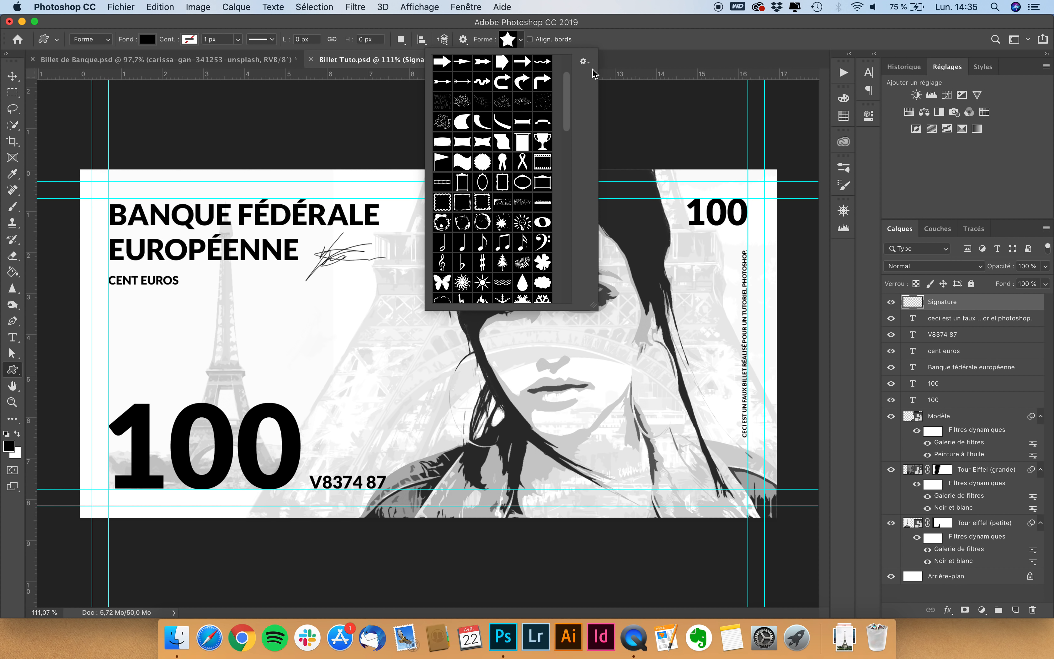
{"action": "left_click", "coordinate": [585, 62]}
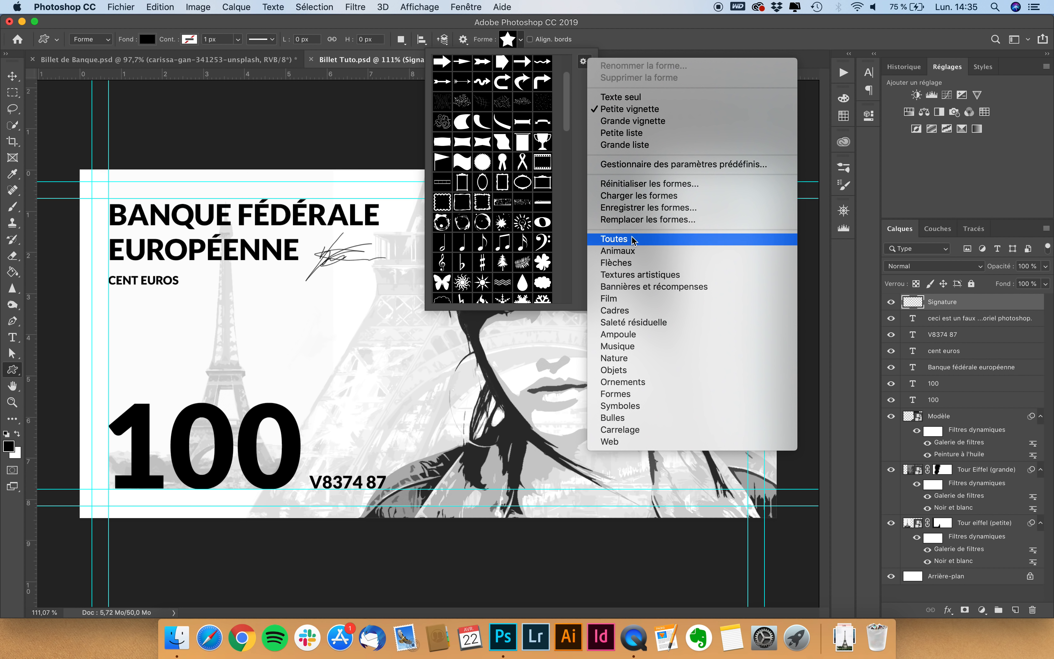
{"action": "left_click", "coordinate": [566, 115]}
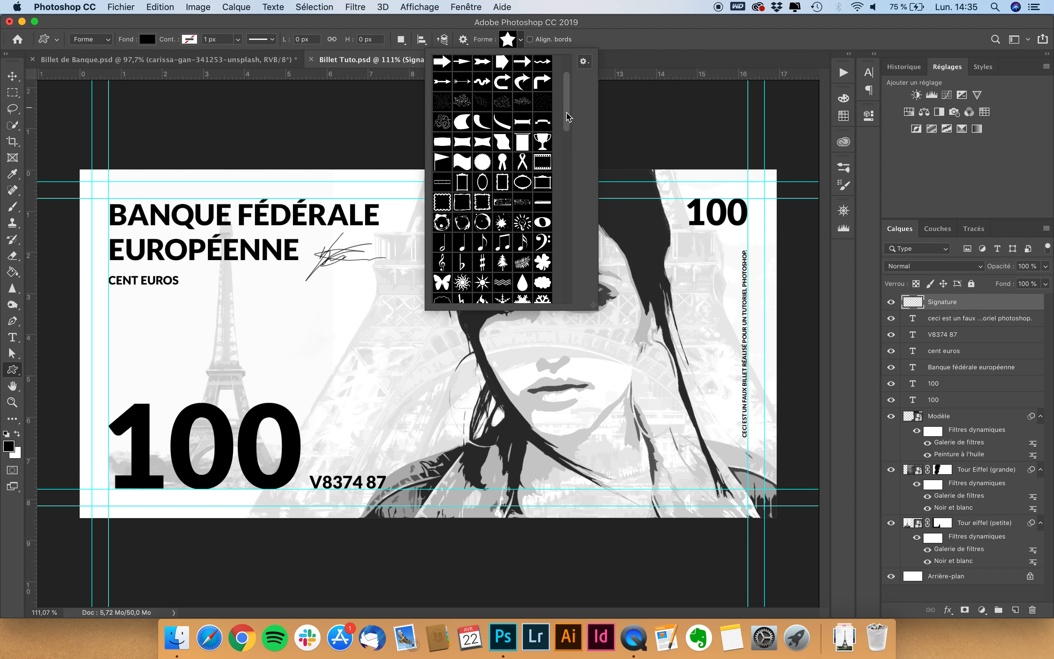
{"action": "left_click_drag", "start_coordinate": [569, 117], "coordinate": [571, 207]}
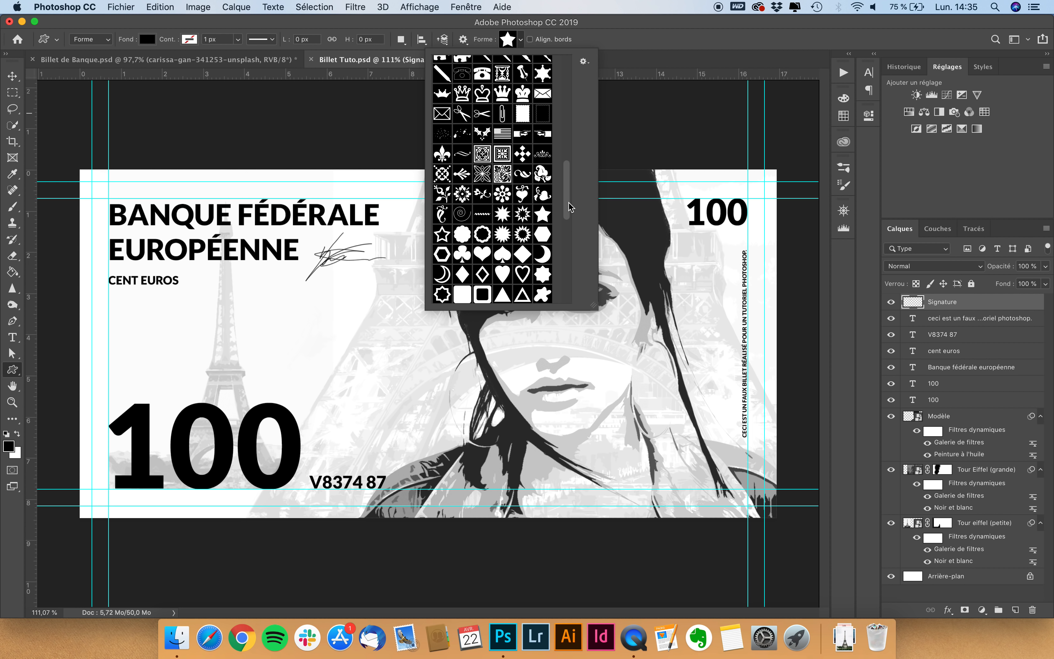
{"action": "left_click", "coordinate": [545, 216]}
{"action": "left_click", "coordinate": [539, 35]}
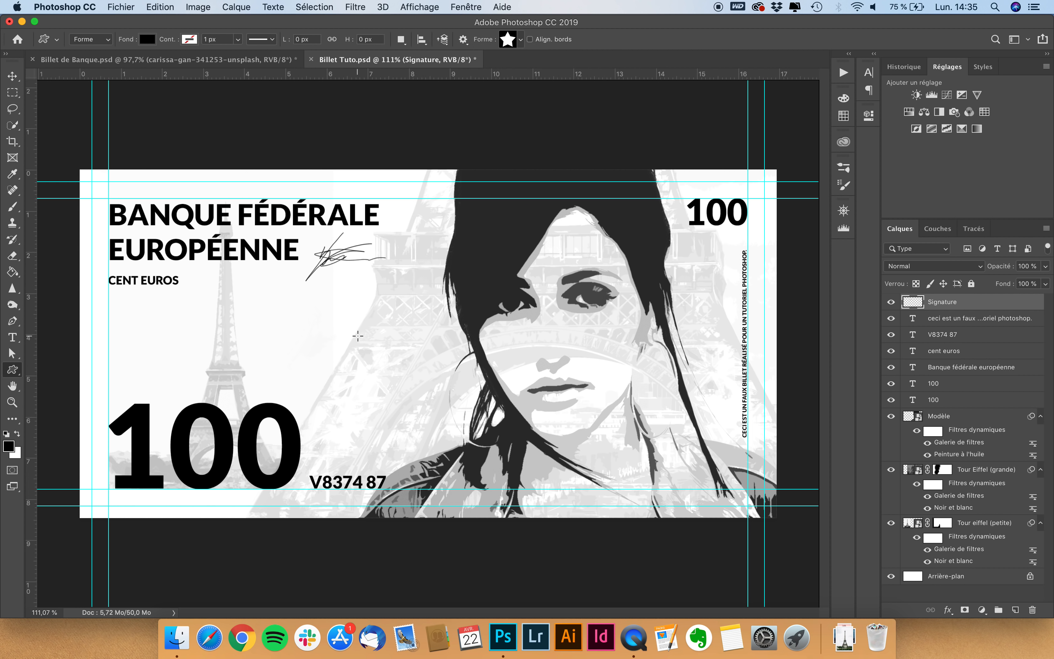
Create a black star of 30 × 30 px in the empty area below the signature.
{"action": "left_click", "coordinate": [358, 335]}
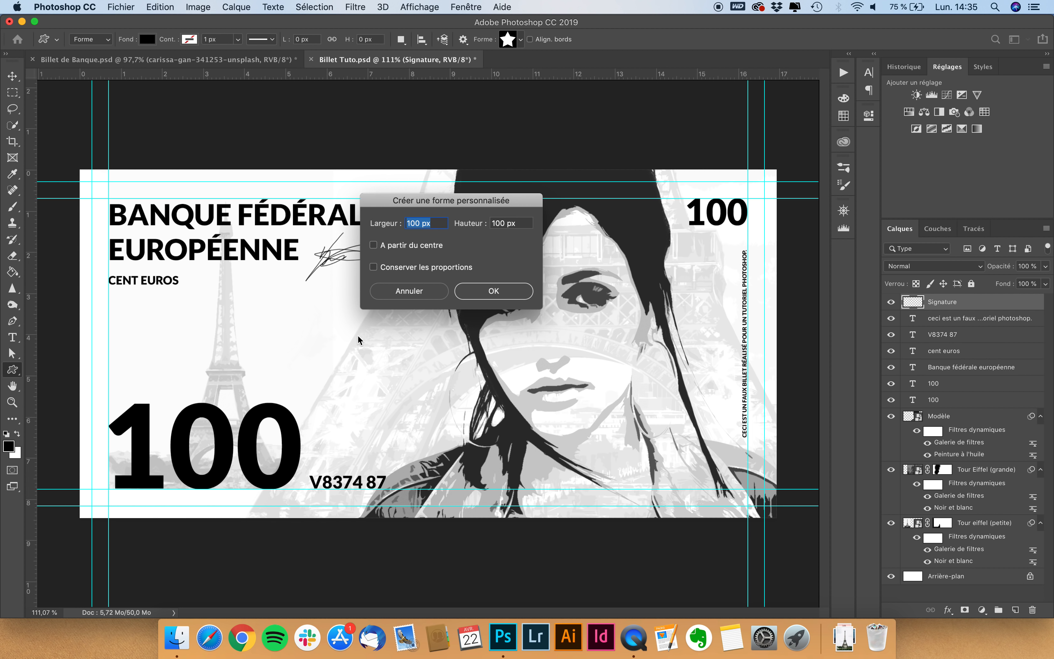
{"action": "type", "text": "30"}
{"action": "key", "text": "Tab"}
{"action": "type", "text": "30"}
{"action": "key", "text": "Return"}
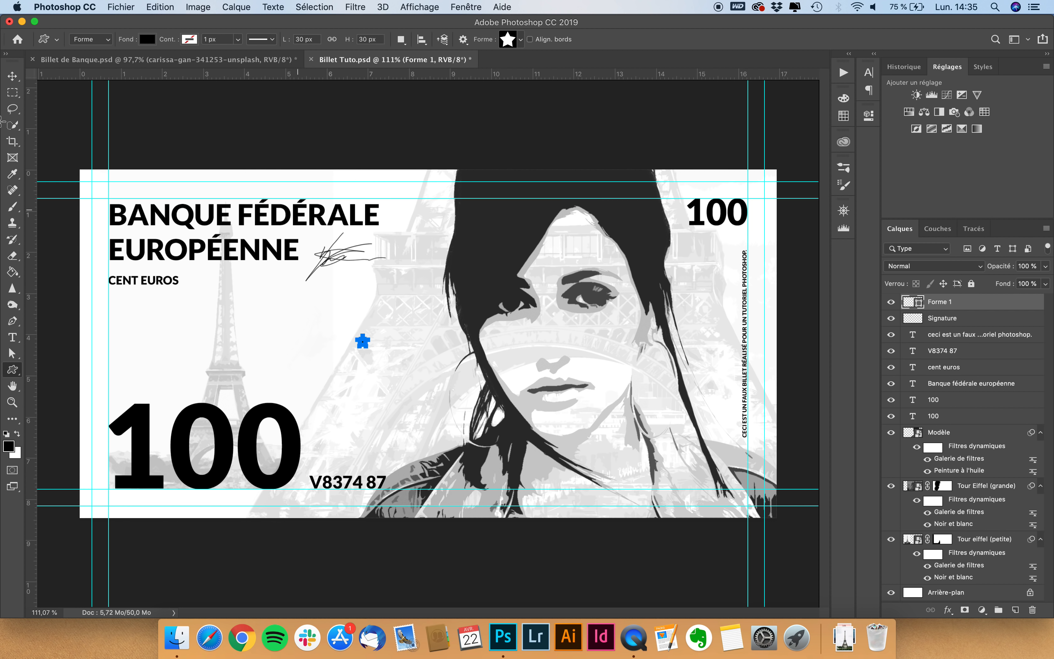
Move the star up and left so it sits just below the start of the signature.
{"action": "left_click", "coordinate": [12, 76]}
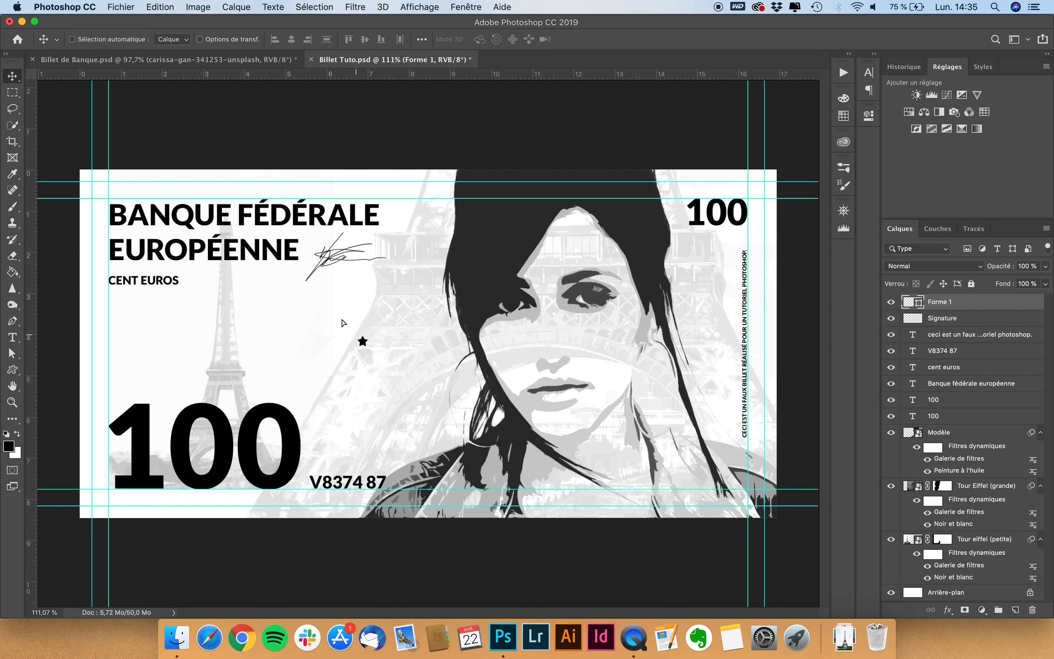
{"action": "left_click_drag", "start_coordinate": [359, 340], "coordinate": [311, 304]}
{"action": "key", "text": "super+plus"}
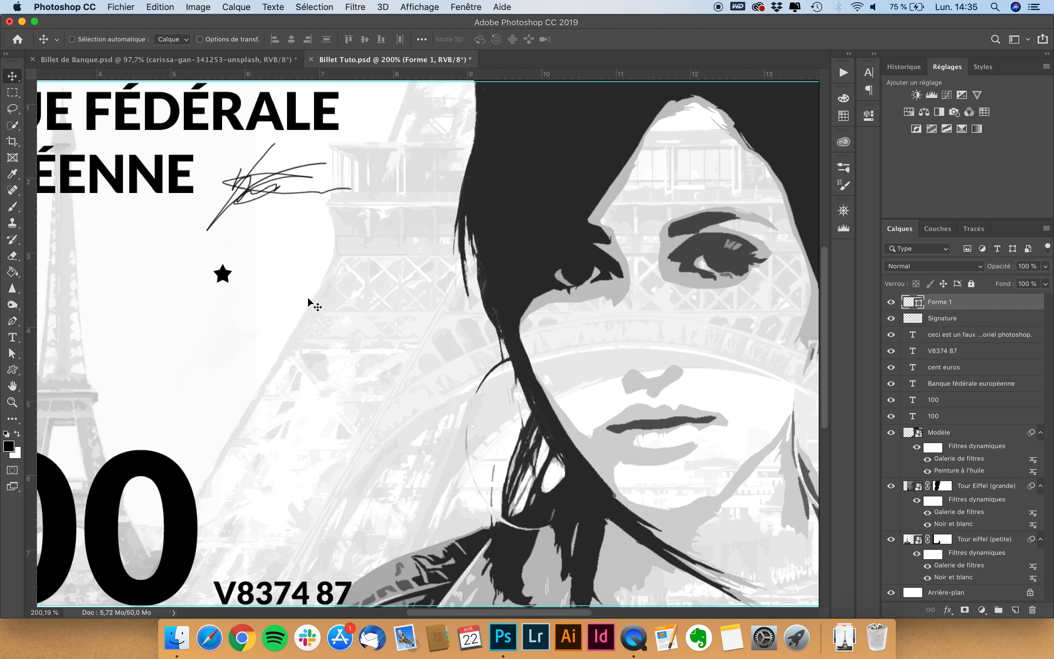
{"action": "left_click_drag", "start_coordinate": [245, 285], "coordinate": [247, 274]}
{"action": "scroll", "coordinate": [245, 270], "scroll_direction": "left", "scroll_amount": 1}
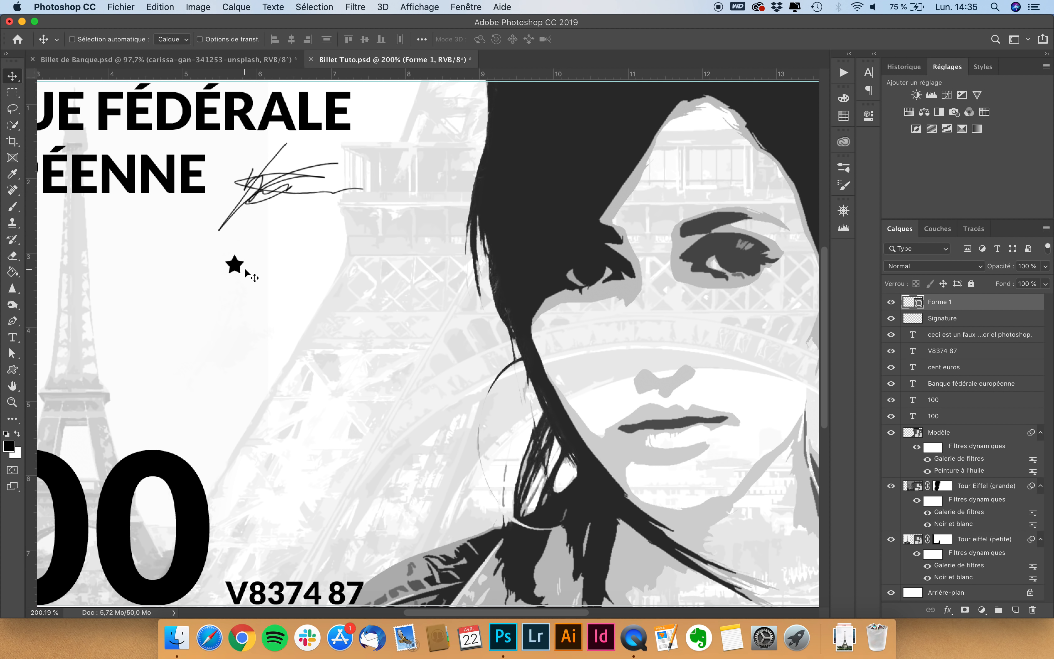
Duplicate the star layer and place the copy directly beneath the original, about 1.6 cm lower.
{"action": "scroll", "coordinate": [245, 270], "scroll_direction": "up", "scroll_amount": 5}
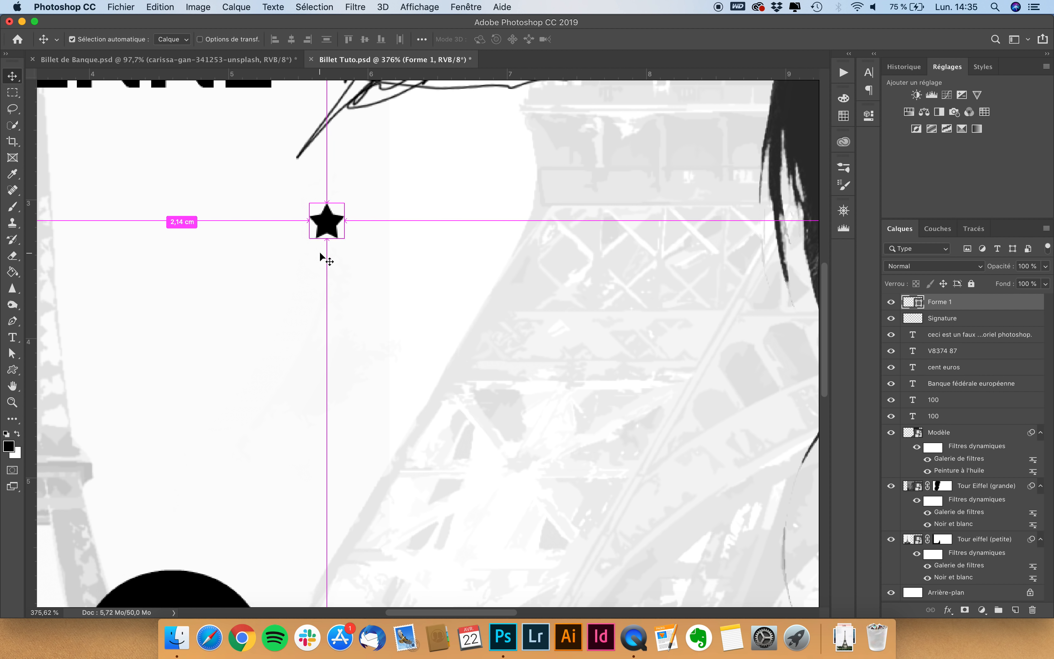
{"action": "key", "text": "super+j"}
{"action": "left_click_drag", "start_coordinate": [329, 220], "coordinate": [328, 434]}
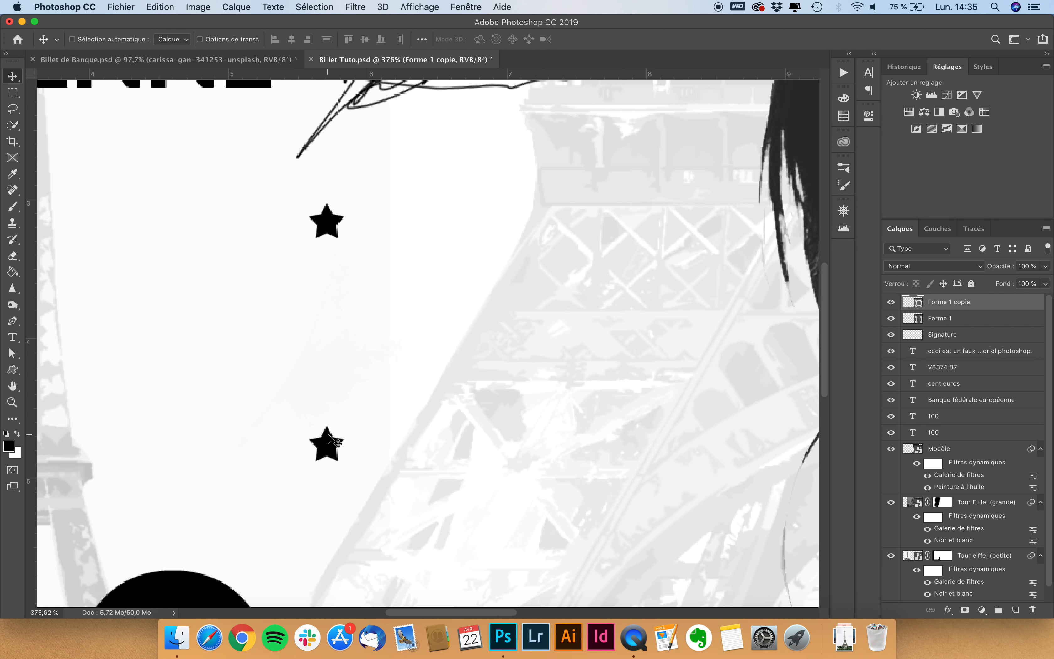
Duplicate both star layers together and rotate the copied pair by 30° around their common centre.
{"action": "left_click", "coordinate": [975, 319], "text": "shift"}
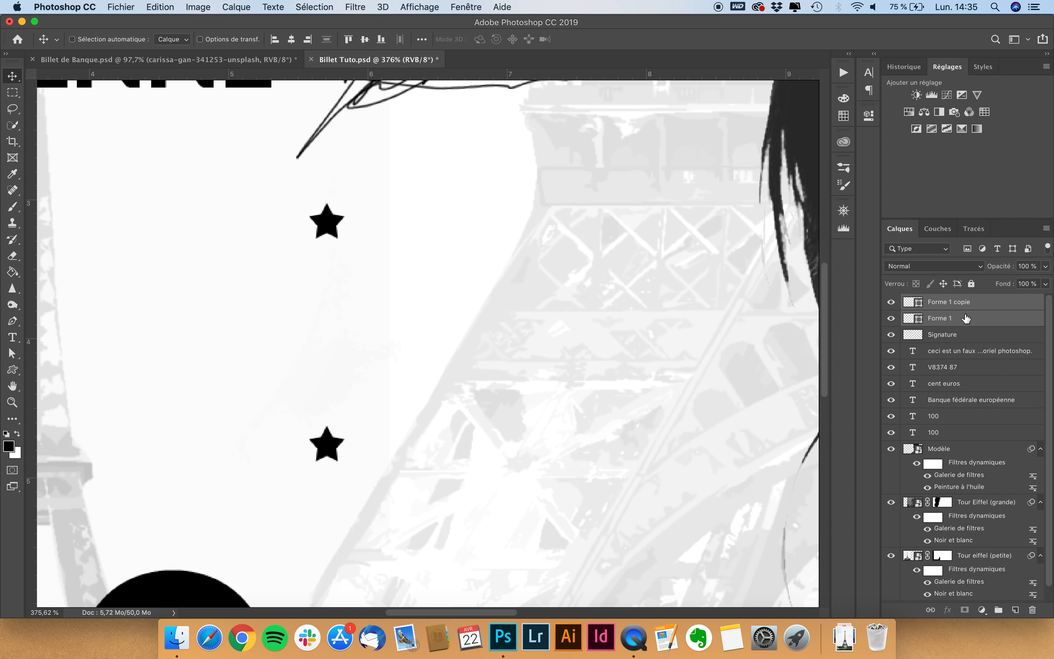
{"action": "key", "text": "super+j"}
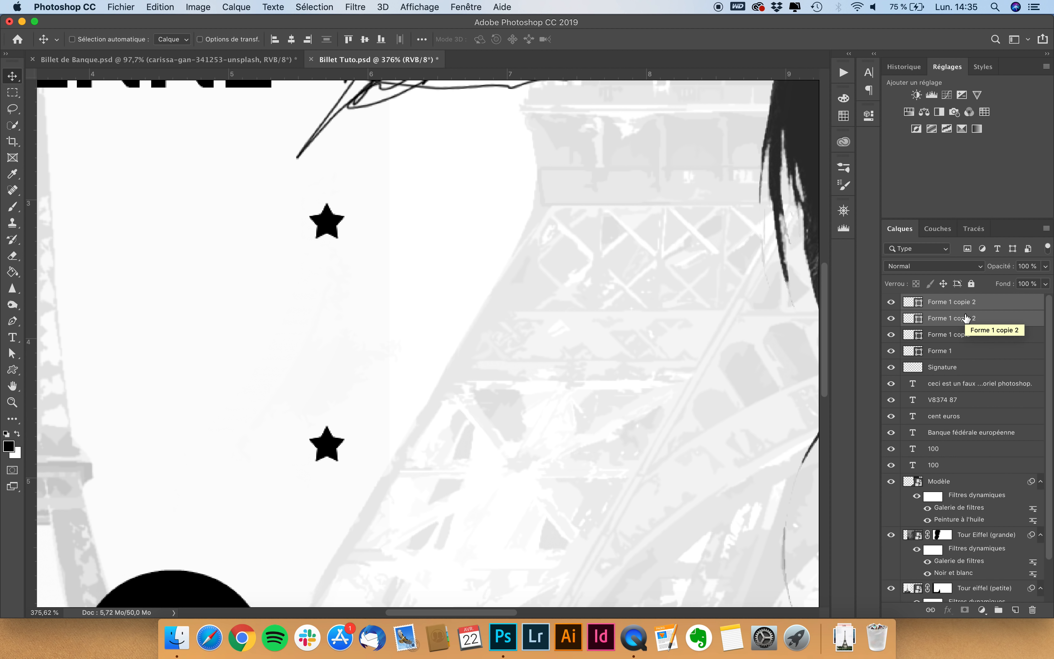
{"action": "key", "text": "super+t"}
{"action": "left_click_drag", "start_coordinate": [361, 186], "coordinate": [411, 225]}
{"action": "key", "text": "shift"}
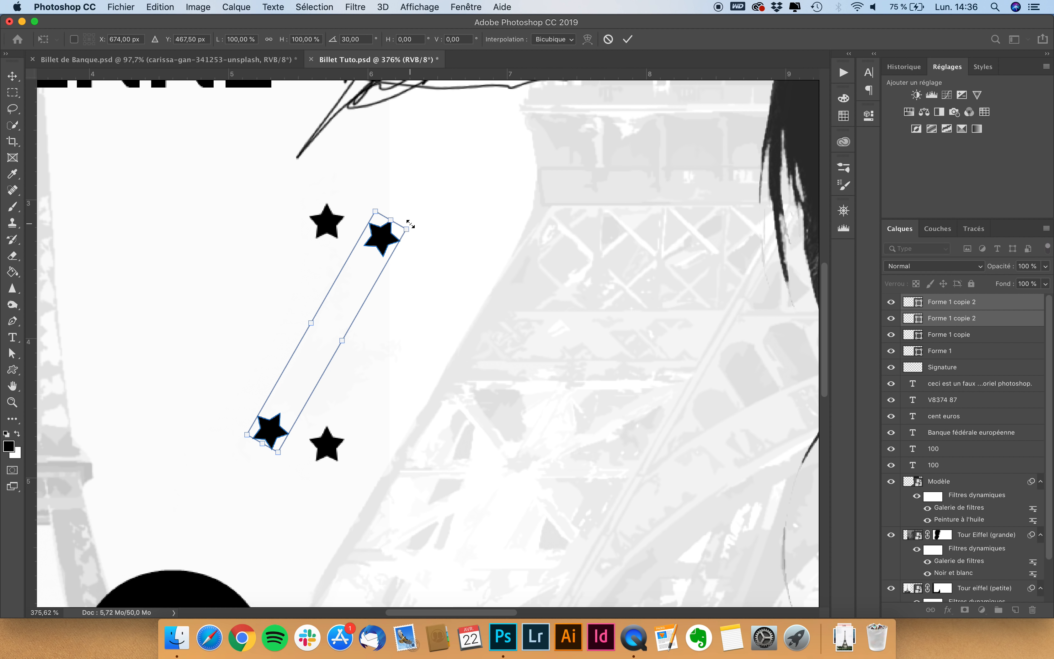
{"action": "key", "text": "Return"}
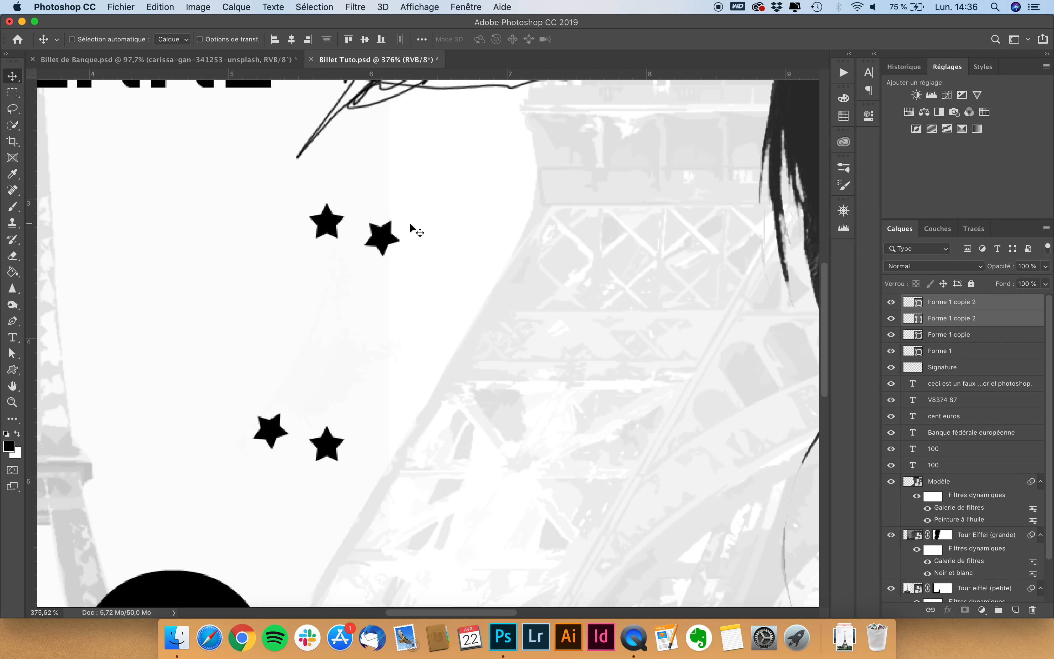
Duplicate the rotated pair of stars and turn the new copies a further 30° clockwise.
{"action": "key", "text": "super"}
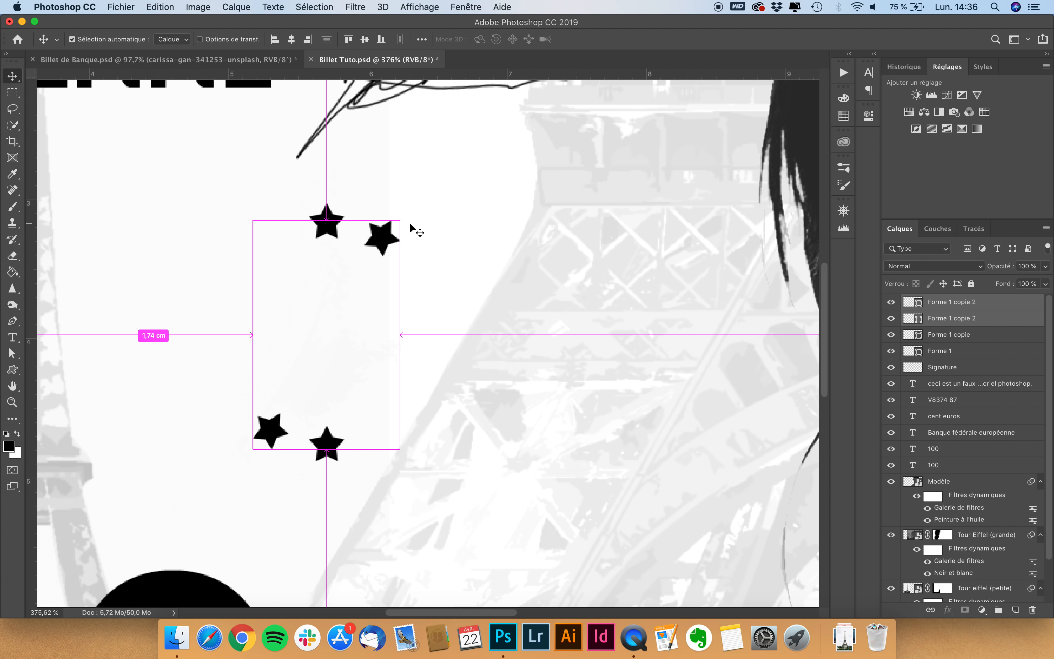
{"action": "key", "text": "super+j"}
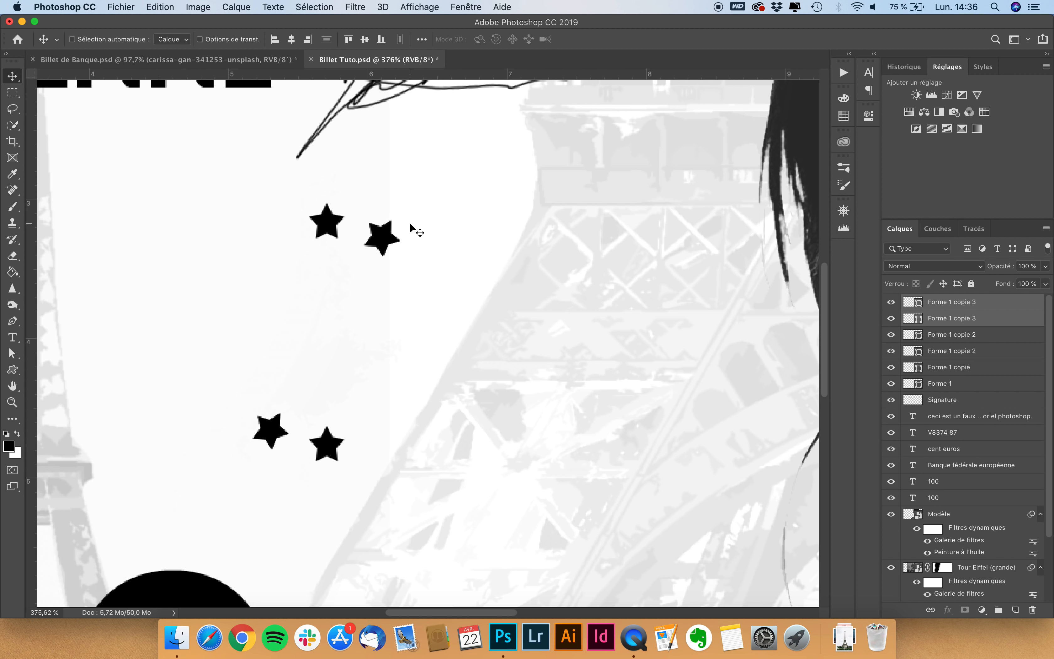
{"action": "key", "text": "super+t"}
{"action": "left_click_drag", "start_coordinate": [414, 210], "coordinate": [449, 266]}
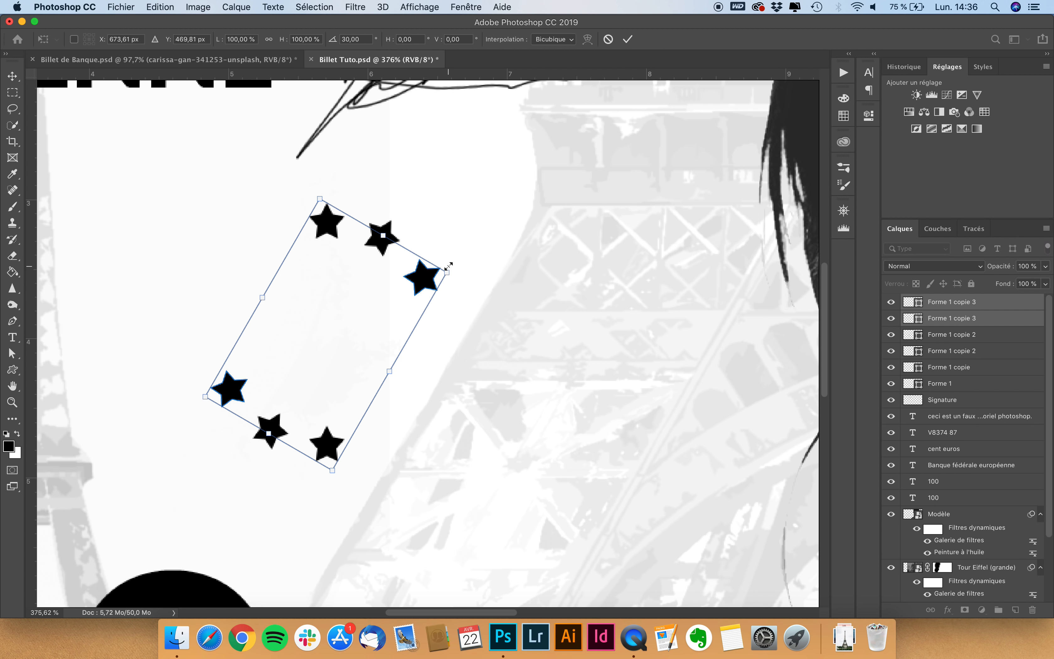
{"action": "key", "text": "Return"}
Duplicate the third pair of stars and rotate the copies by 30° so they lie level with each other.
{"action": "key", "text": "super+j"}
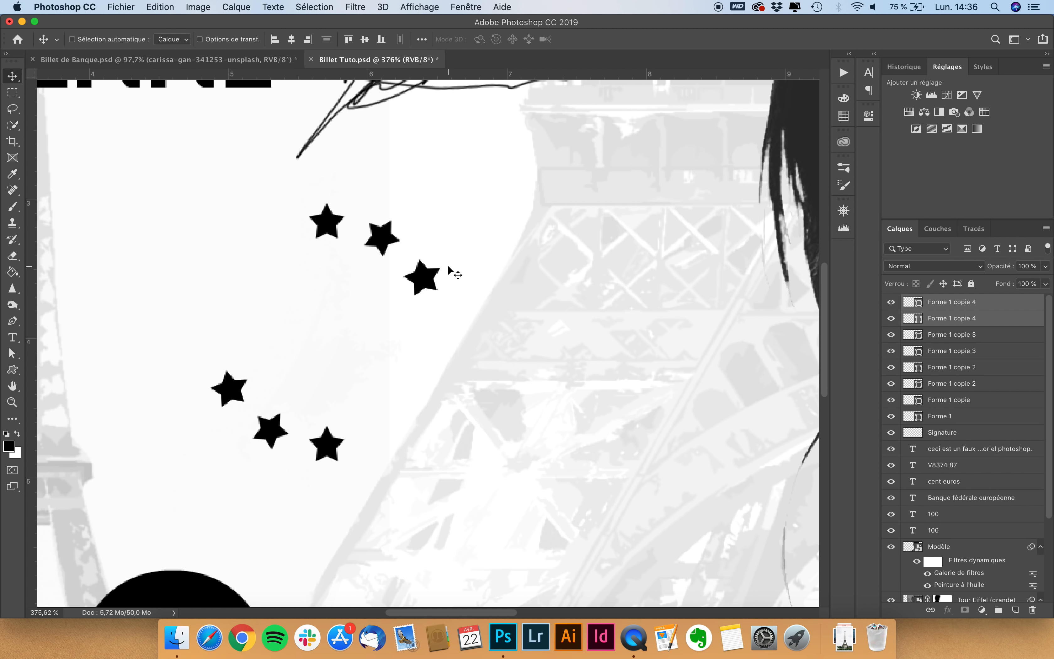
{"action": "key", "text": "super+t"}
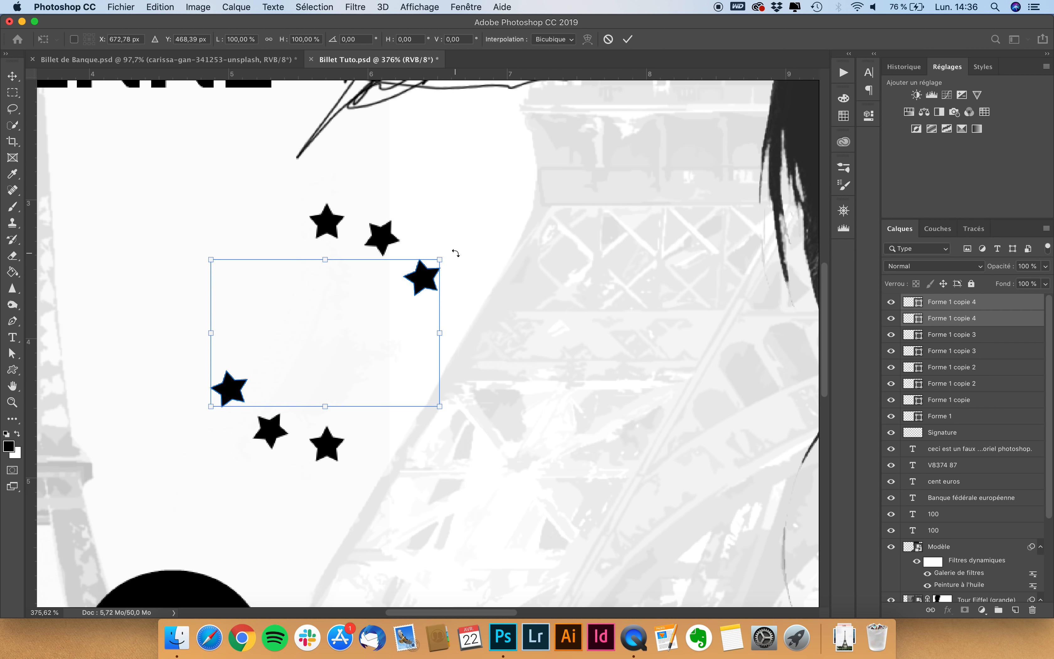
{"action": "left_click_drag", "start_coordinate": [456, 253], "coordinate": [473, 314]}
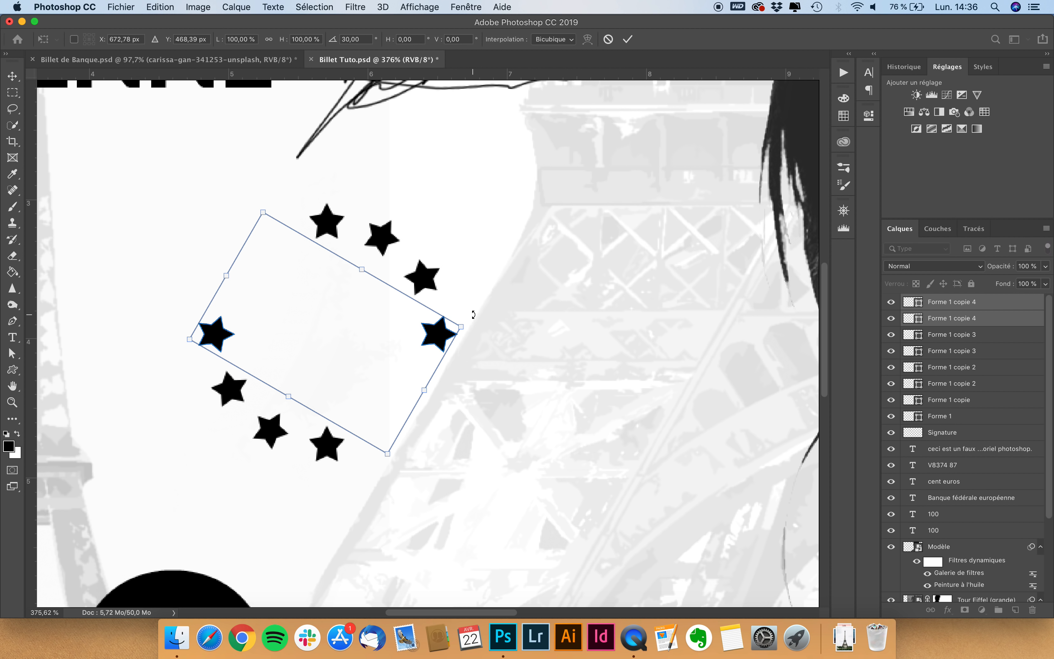
{"action": "key", "text": "Return"}
Duplicate the horizontally aligned pair of stars and rotate the copies 30° clockwise.
{"action": "key", "text": "super+j"}
{"action": "key", "text": "super+t"}
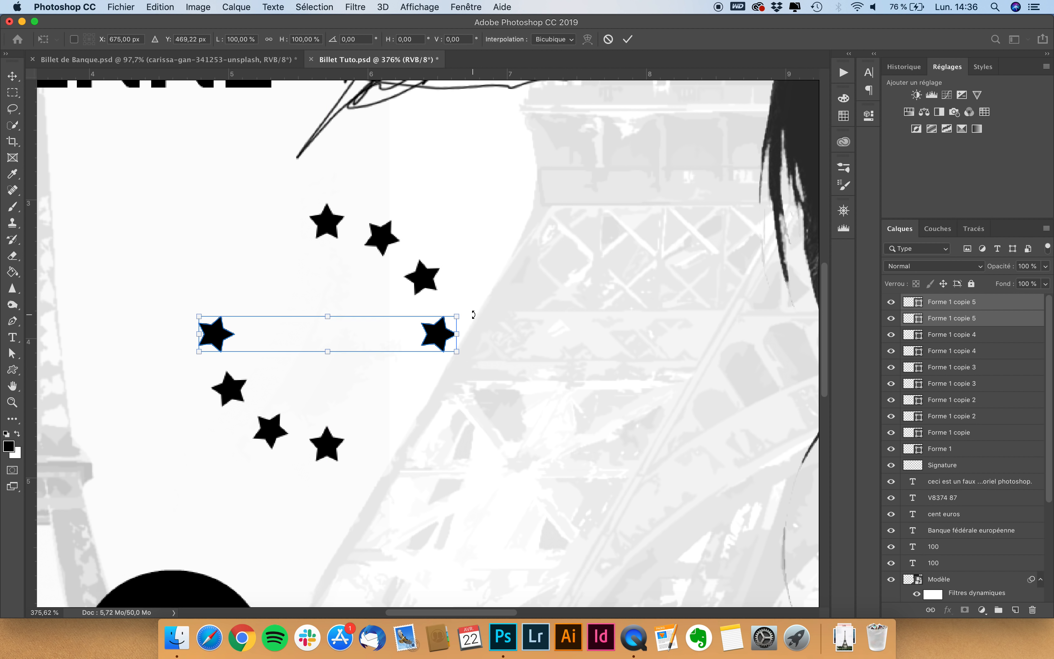
{"action": "left_click_drag", "start_coordinate": [480, 304], "coordinate": [463, 377]}
{"action": "key", "text": "Return"}
{"action": "key", "text": "super+j"}
{"action": "key", "text": "super+t"}
{"action": "key", "text": "Escape"}
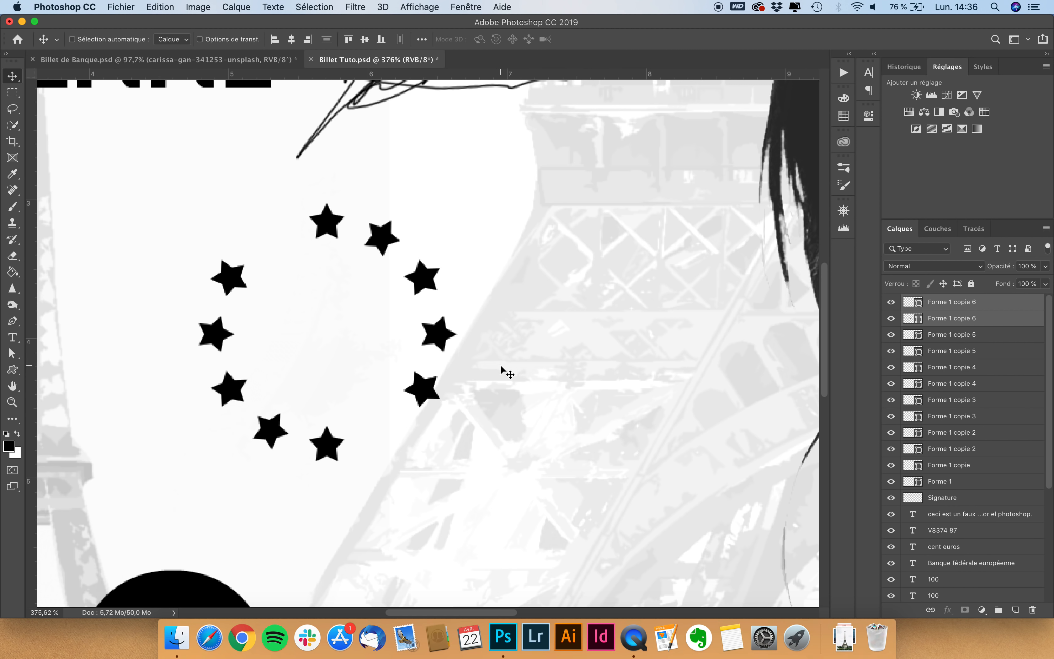
{"action": "key", "text": "super+t"}
{"action": "key", "text": "Escape"}
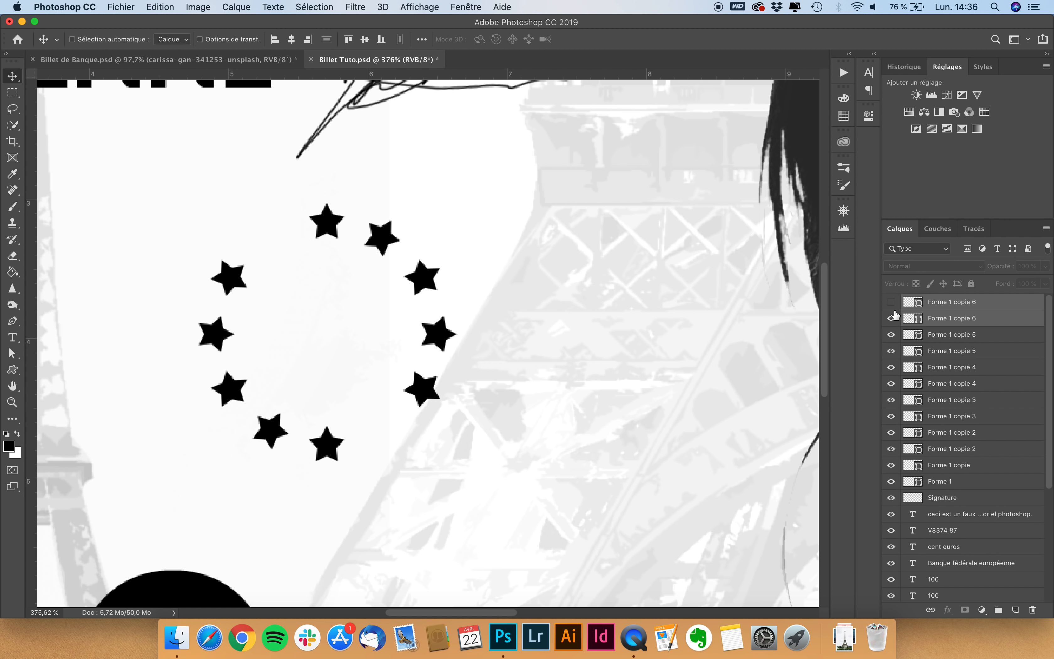
{"action": "key", "text": "BackSpace"}
Duplicate the two "Forme 1 copie 5" layers and rotate the copies by 30° to close the twelve-star circle.
{"action": "left_click", "coordinate": [949, 320], "text": "shift"}
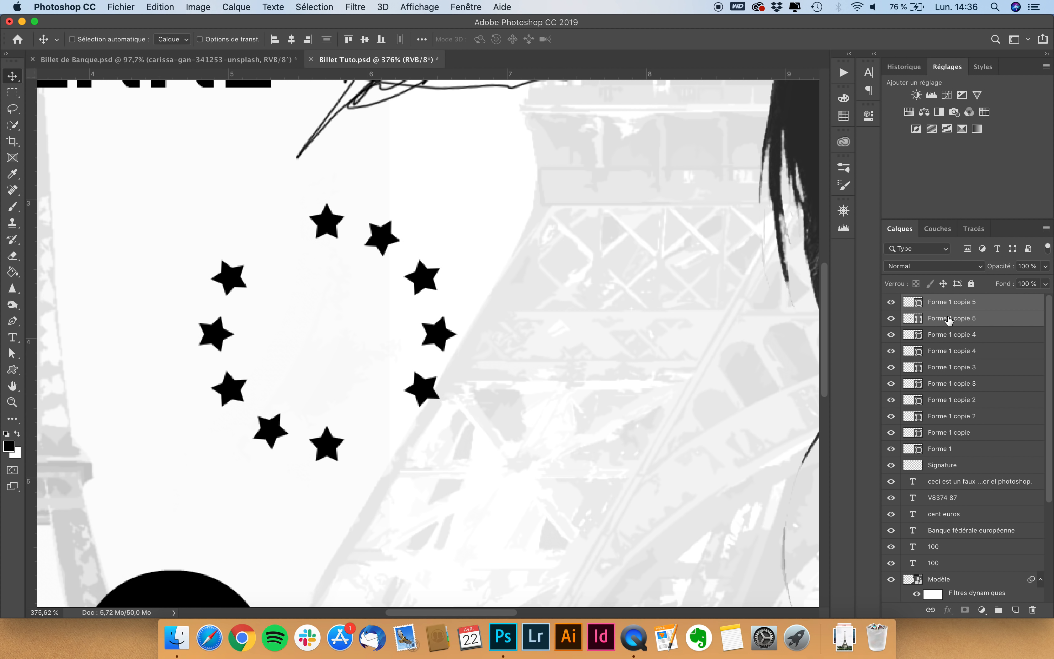
{"action": "key", "text": "super+j"}
{"action": "key", "text": "super+t"}
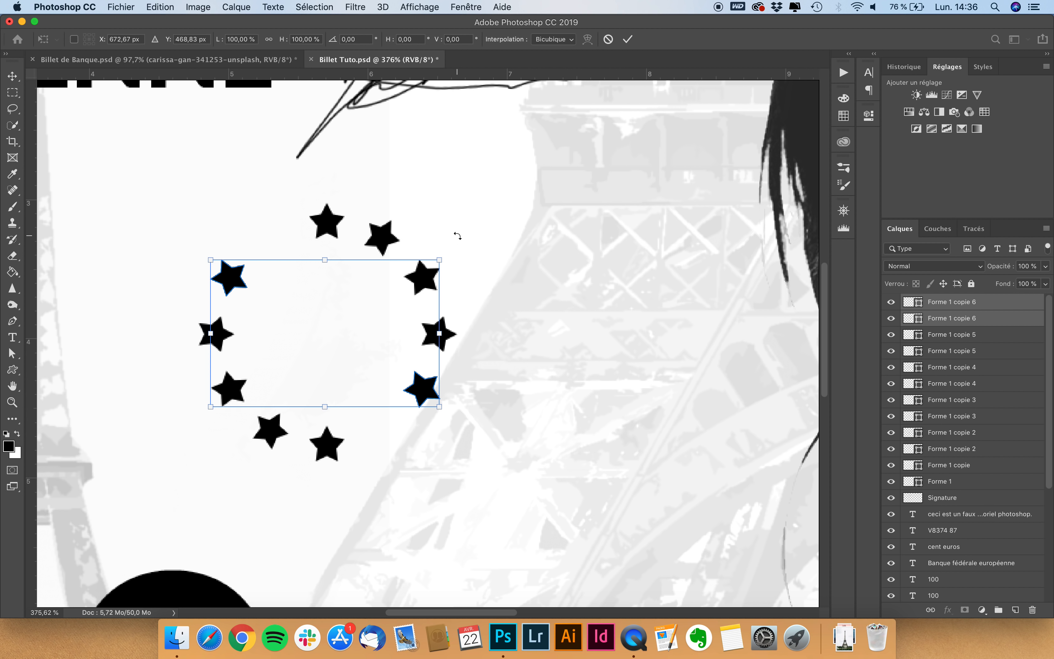
{"action": "left_click_drag", "start_coordinate": [457, 236], "coordinate": [455, 325]}
{"action": "key", "text": "Return"}
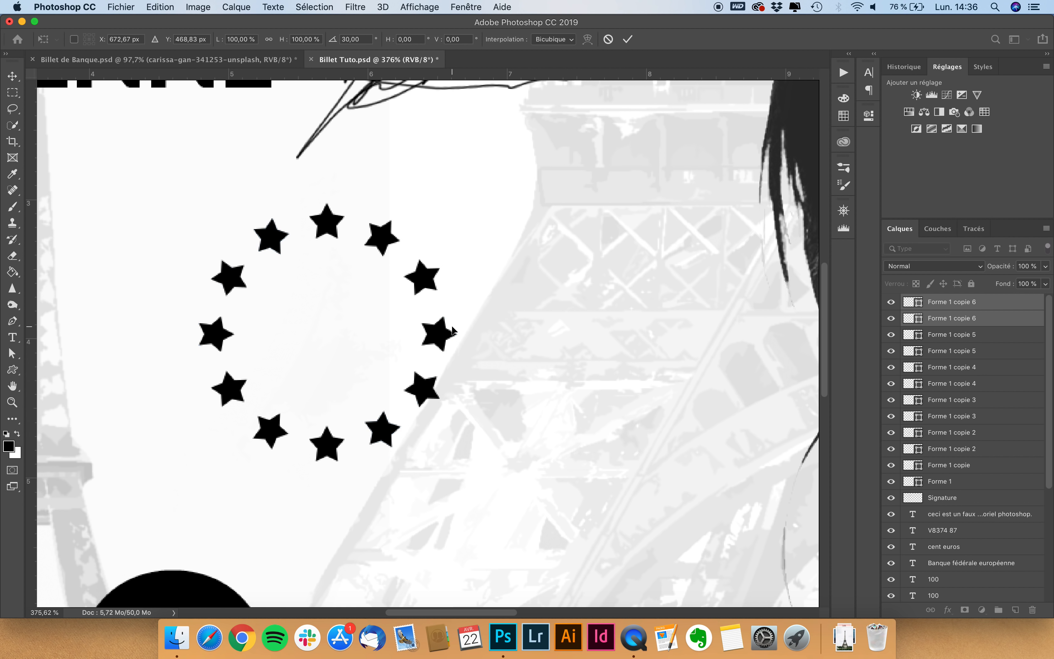
Select the layer of the tilted star immediately clockwise from the topmost star in the circle.
{"action": "left_click", "coordinate": [986, 307]}
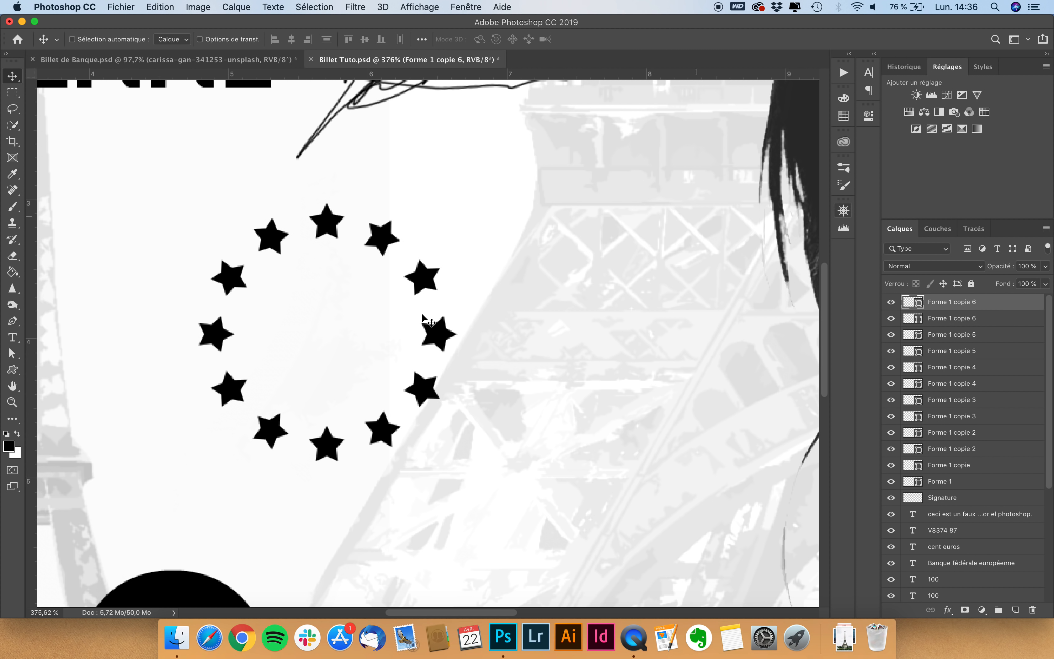
{"action": "scroll", "coordinate": [356, 226], "scroll_direction": "up", "scroll_amount": 3}
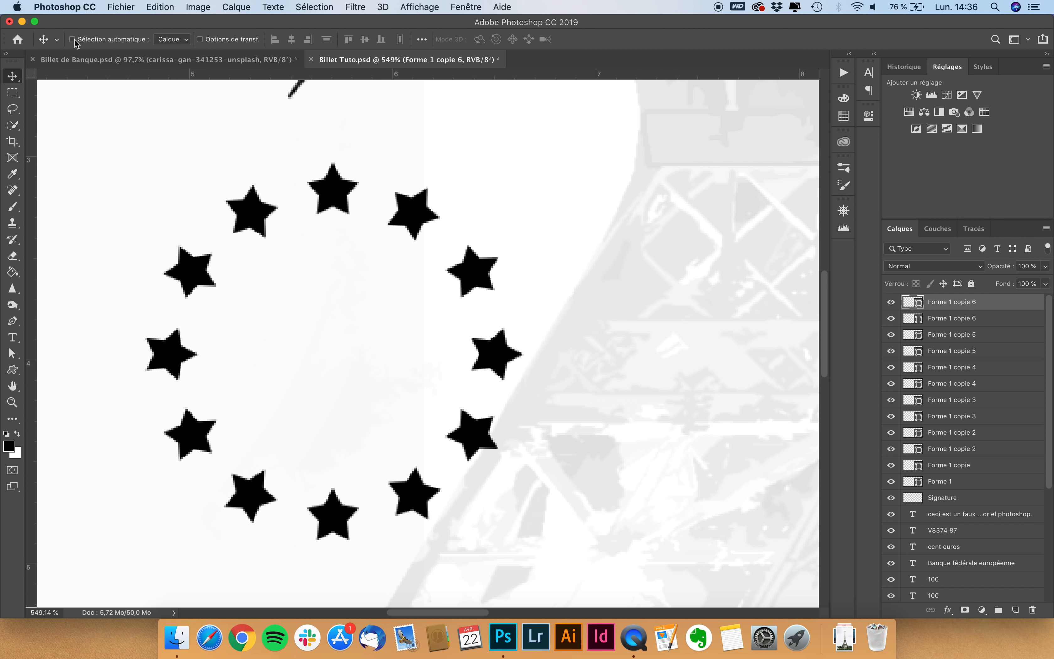
{"action": "left_click", "coordinate": [971, 335]}
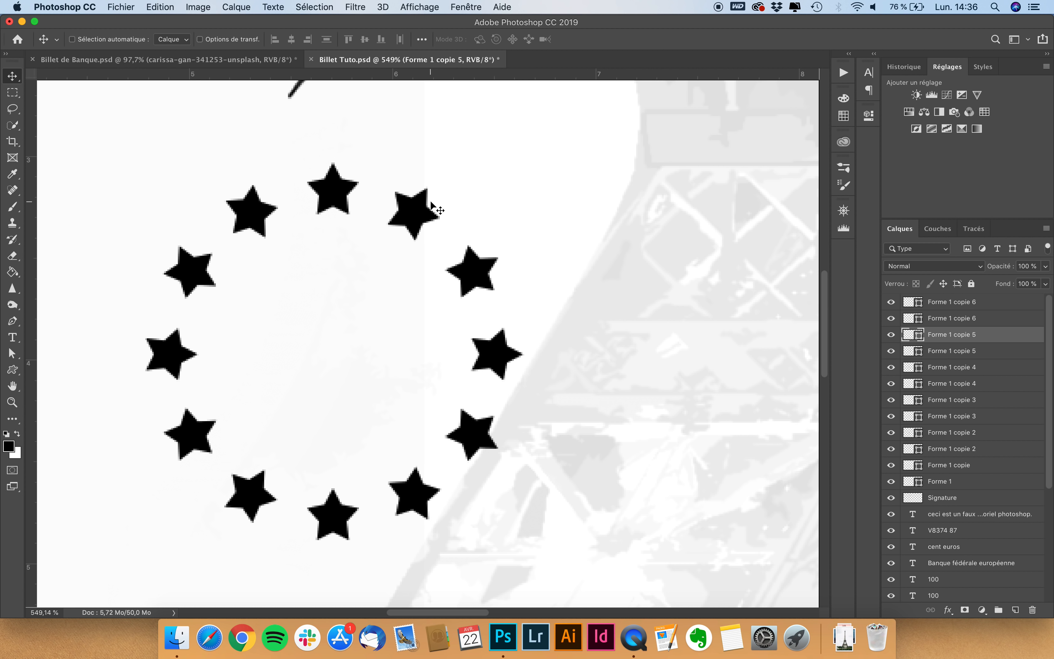
{"action": "key", "text": "super"}
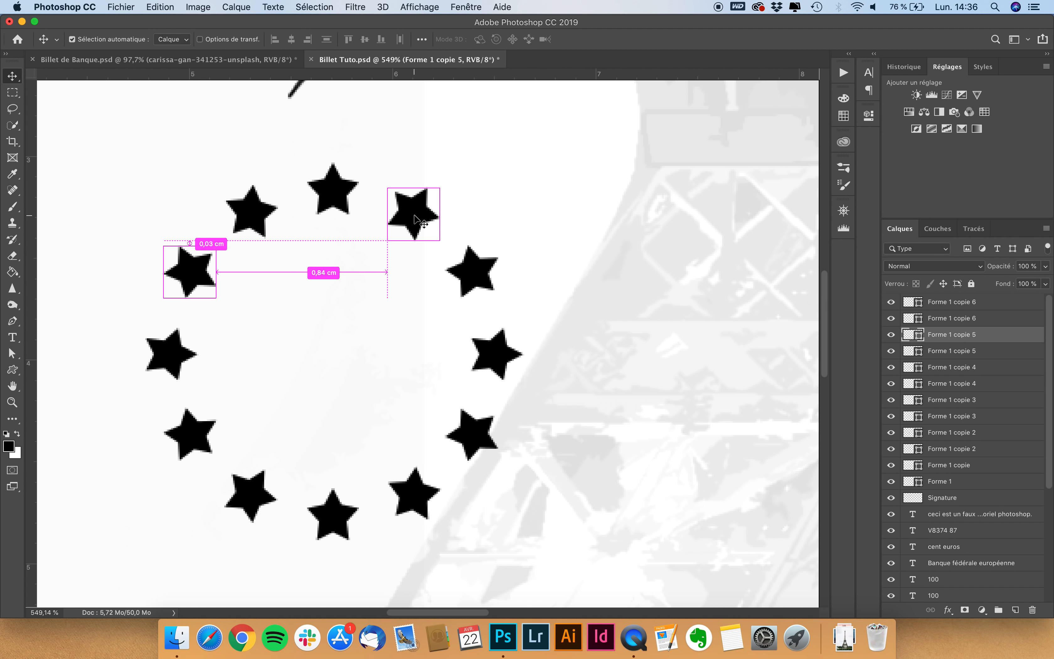
{"action": "left_click", "coordinate": [413, 211], "text": "super"}
{"action": "key", "text": "super"}
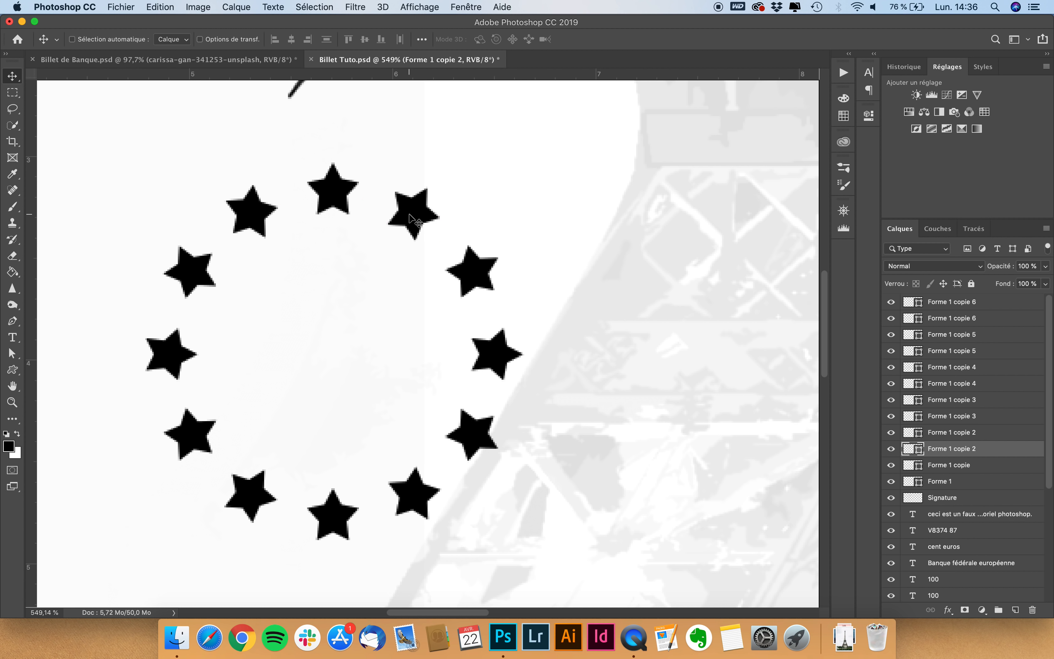
Rotate the stars at one o'clock and two o'clock of the ring upright, turning the one o'clock star by −30°.
{"action": "key", "text": "super+t"}
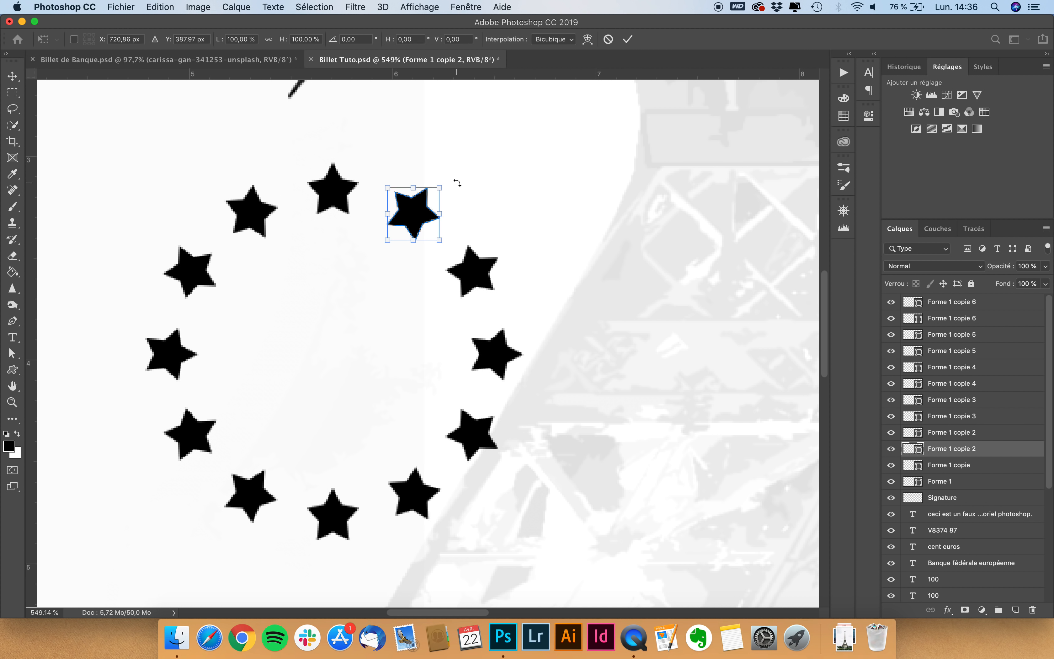
{"action": "left_click_drag", "start_coordinate": [457, 182], "coordinate": [435, 172]}
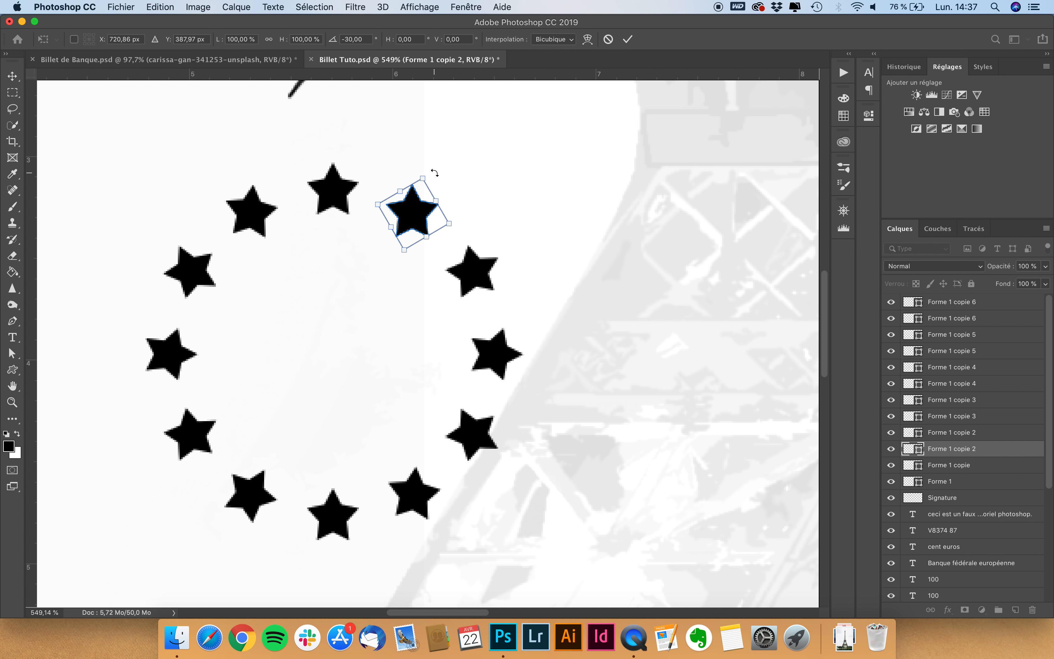
{"action": "key", "text": "Return"}
{"action": "left_click", "coordinate": [480, 264], "text": "super"}
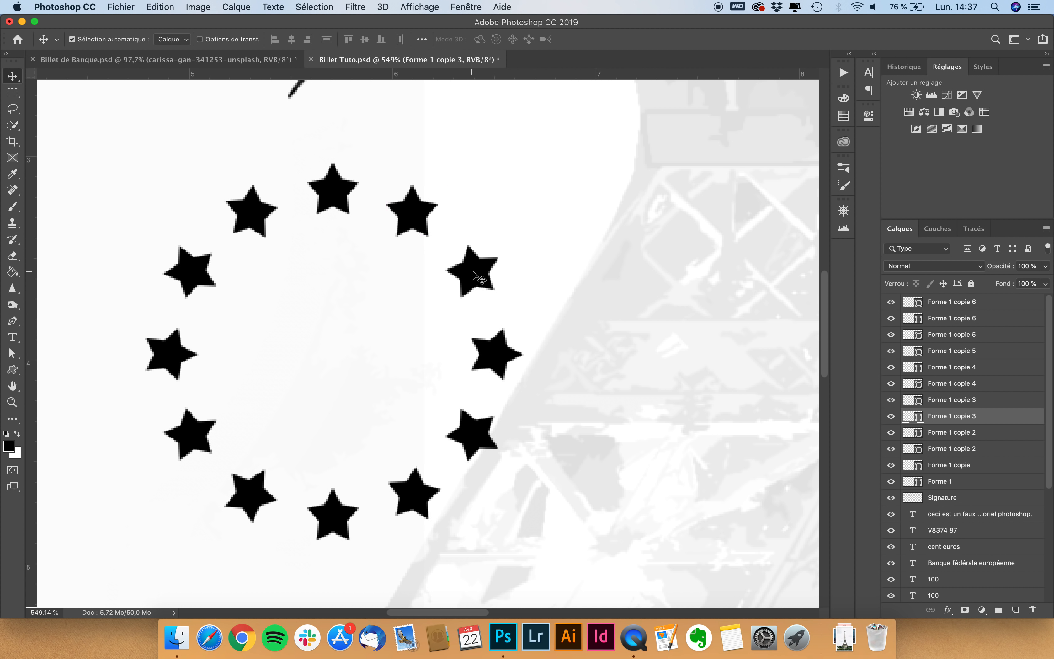
{"action": "key", "text": "super+t"}
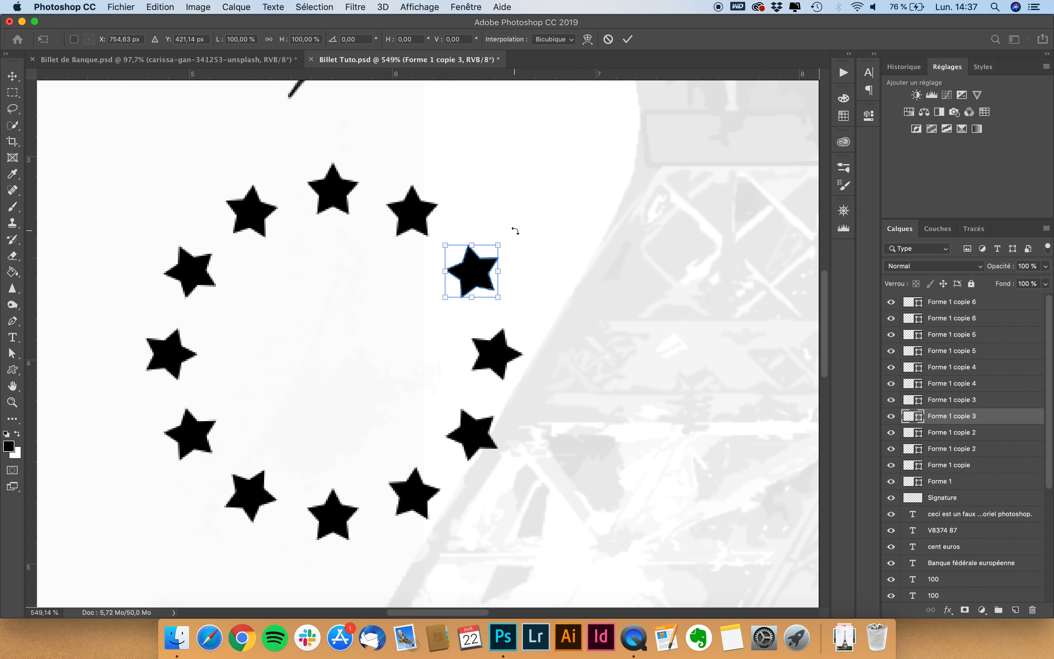
{"action": "left_click_drag", "start_coordinate": [514, 231], "coordinate": [464, 236]}
{"action": "key", "text": "Return"}
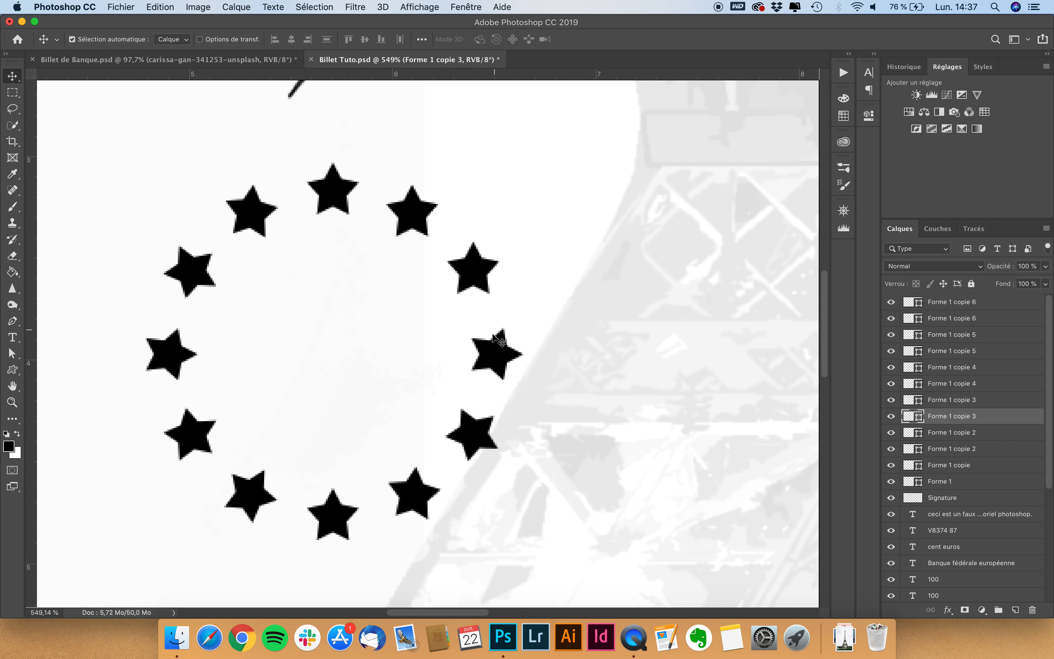
Rotate the stars at three o'clock and four o'clock of the ring so their tips point straight up.
{"action": "left_click", "coordinate": [498, 354], "text": "super"}
{"action": "key", "text": "super+t"}
{"action": "left_click_drag", "start_coordinate": [545, 300], "coordinate": [448, 306]}
{"action": "key", "text": "Return"}
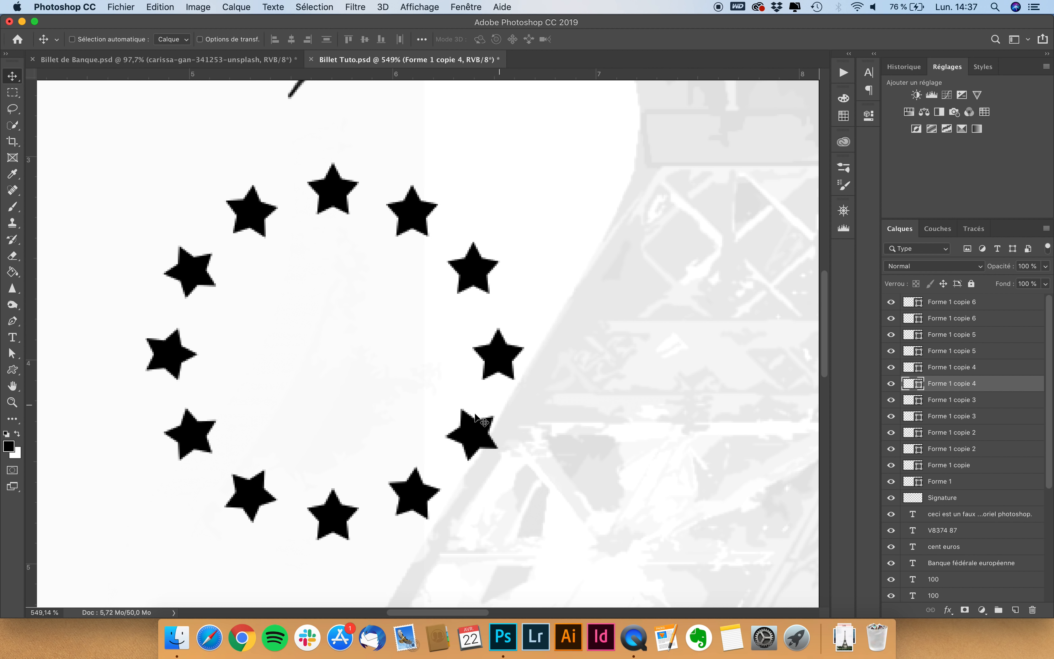
{"action": "left_click", "coordinate": [483, 422], "text": "super"}
{"action": "key", "text": "super+t"}
{"action": "left_click_drag", "start_coordinate": [513, 391], "coordinate": [421, 418]}
{"action": "key", "text": "Return"}
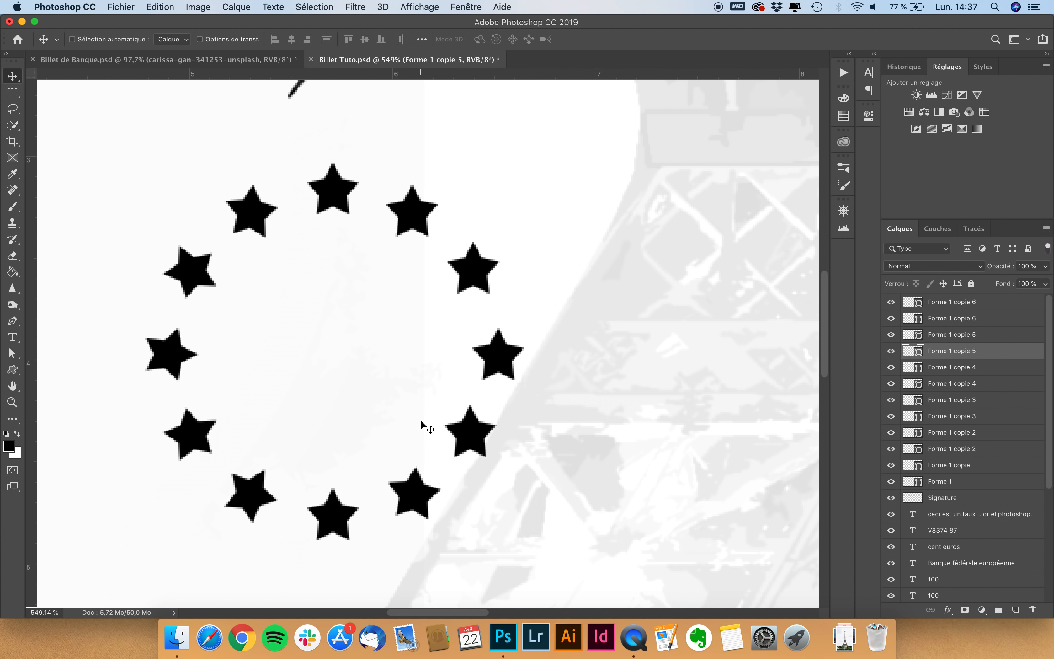
Rotate the star at five o'clock of the ring by 135° so its tip points up.
{"action": "left_click", "coordinate": [413, 489], "text": "super"}
{"action": "key", "text": "super+t"}
{"action": "left_click_drag", "start_coordinate": [441, 452], "coordinate": [426, 525]}
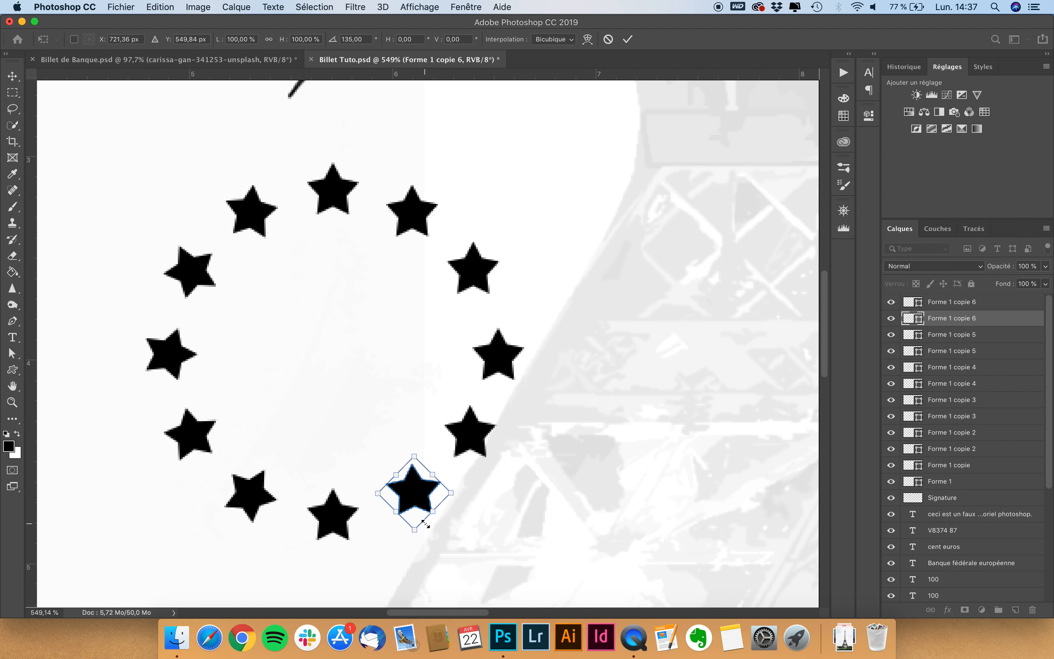
{"action": "key", "text": "Return"}
Turn the star at seven o'clock of the ring upright with a transform rotation of −105°.
{"action": "left_click", "coordinate": [247, 496]}
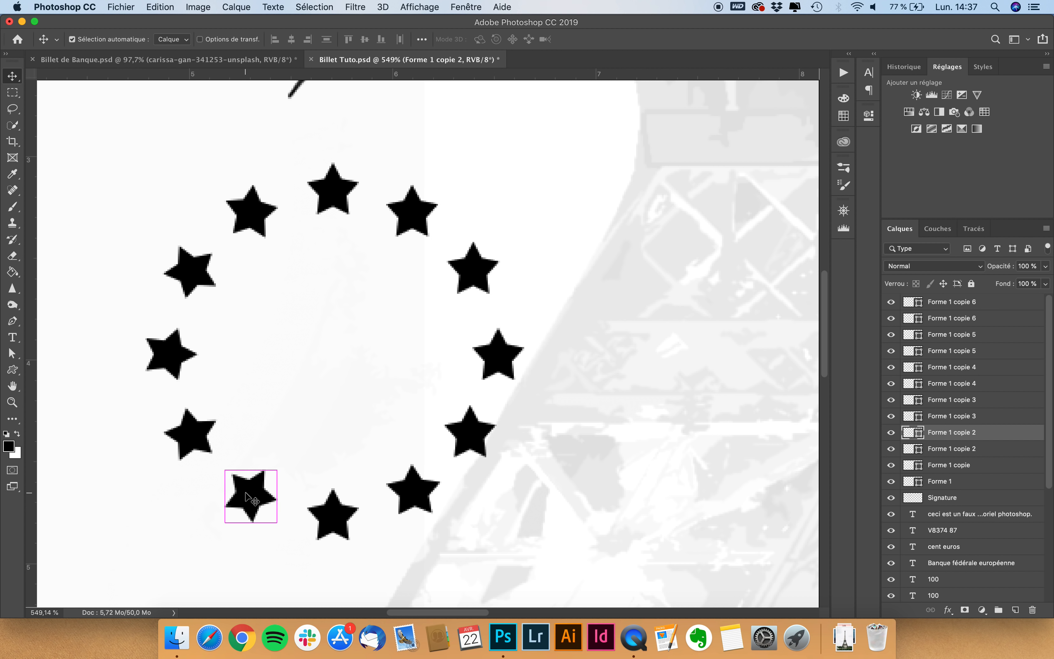
{"action": "key", "text": "super+t"}
{"action": "left_click_drag", "start_coordinate": [286, 447], "coordinate": [240, 513]}
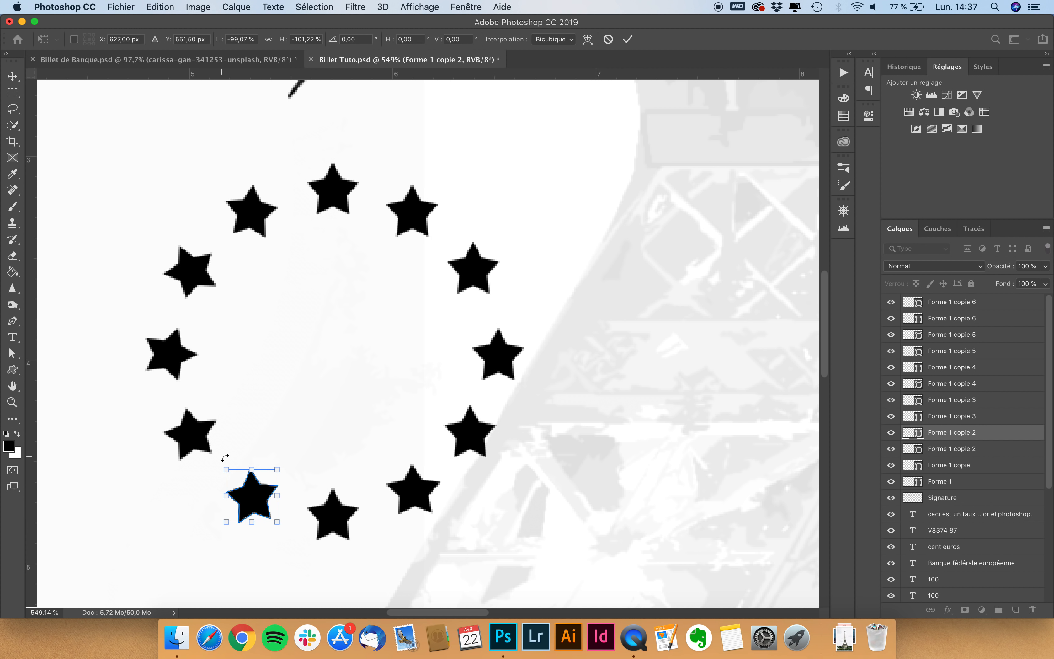
{"action": "left_click_drag", "start_coordinate": [225, 457], "coordinate": [278, 464]}
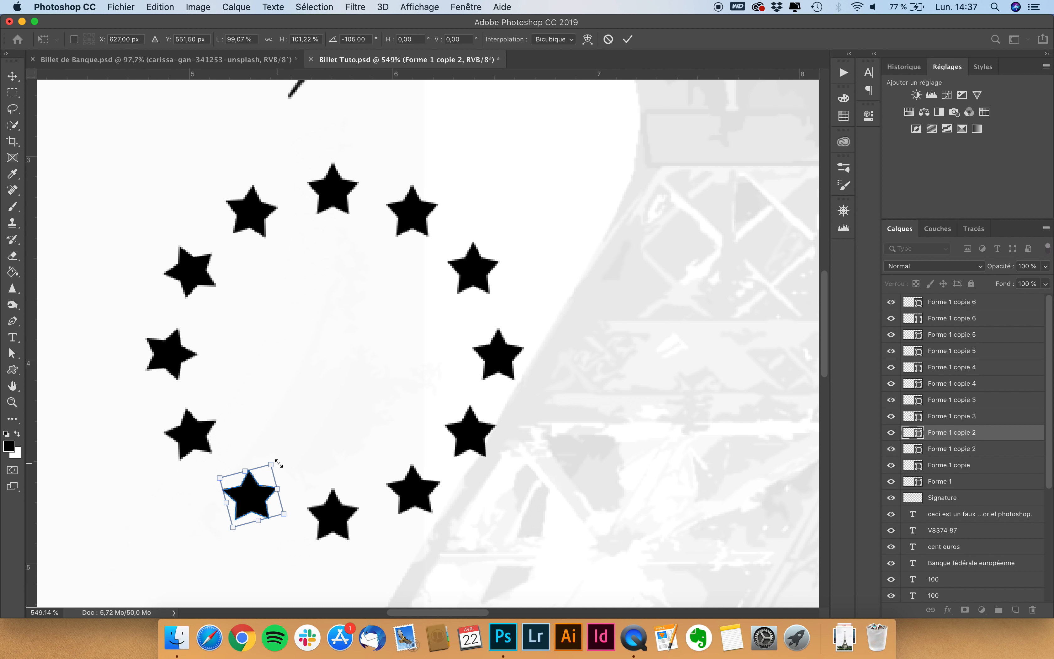
{"action": "key", "text": "Return"}
Rotate the stars at eight o'clock and nine o'clock of the ring so their tips point straight up.
{"action": "left_click", "coordinate": [198, 434], "text": "super"}
{"action": "key", "text": "super+t"}
{"action": "left_click_drag", "start_coordinate": [250, 389], "coordinate": [129, 436]}
{"action": "key", "text": "Return"}
{"action": "key", "text": "super+t"}
{"action": "key", "text": "Return"}
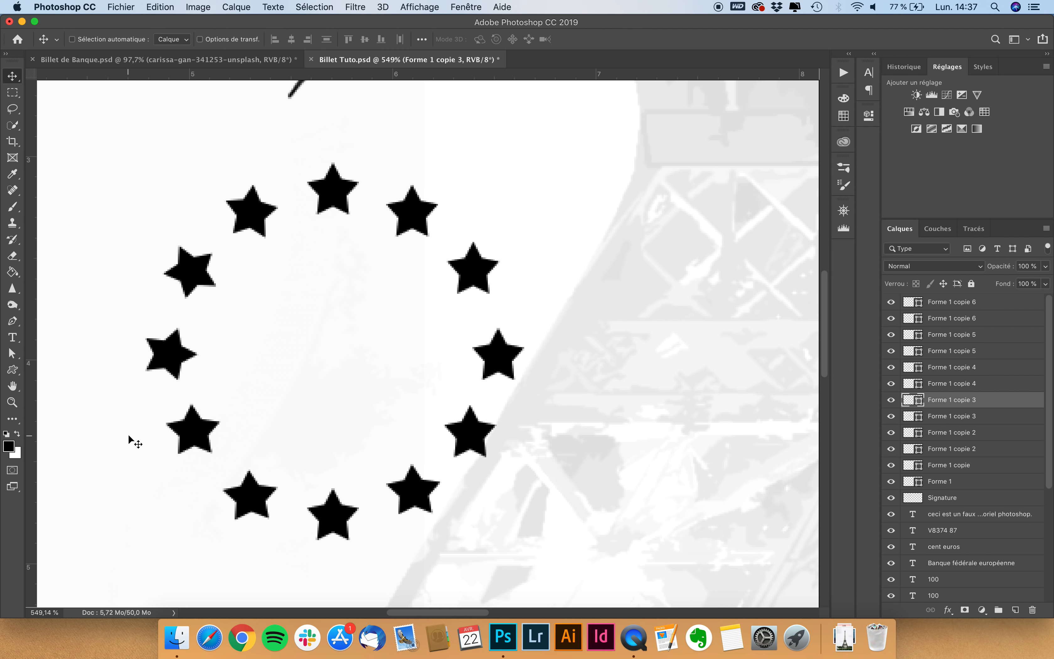
{"action": "left_click", "coordinate": [168, 352]}
{"action": "key", "text": "super+t"}
{"action": "left_click_drag", "start_coordinate": [207, 312], "coordinate": [129, 372]}
{"action": "key", "text": "Return"}
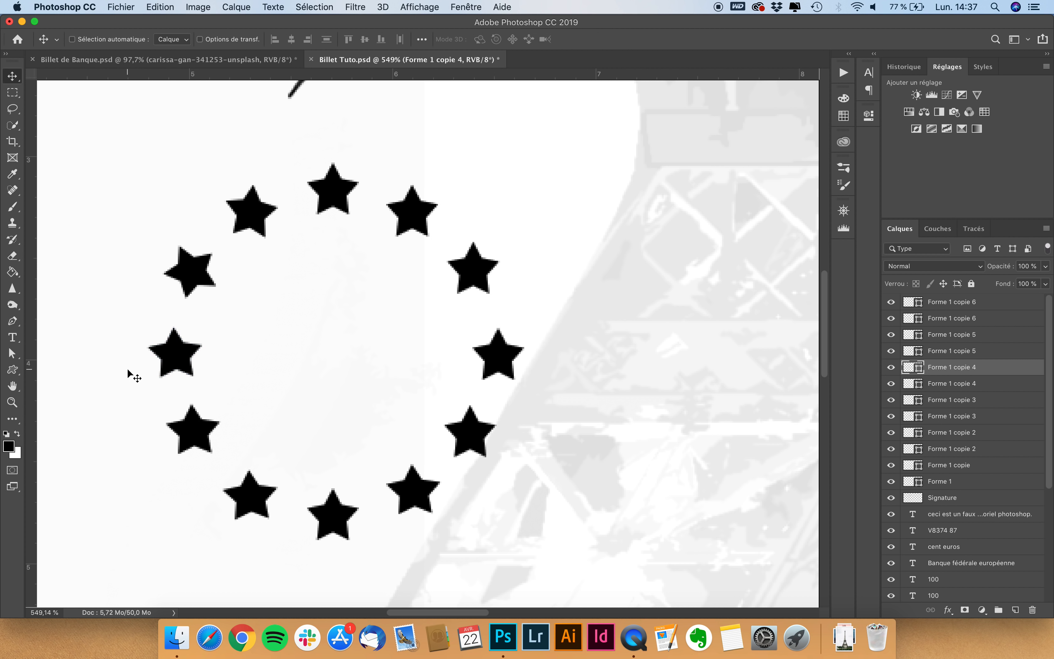
Rotate the stars at ten o'clock and eleven o'clock of the ring so their tips point straight up.
{"action": "left_click", "coordinate": [187, 279]}
{"action": "key", "text": "super+t"}
{"action": "left_click_drag", "start_coordinate": [229, 245], "coordinate": [158, 301]}
{"action": "key", "text": "Return"}
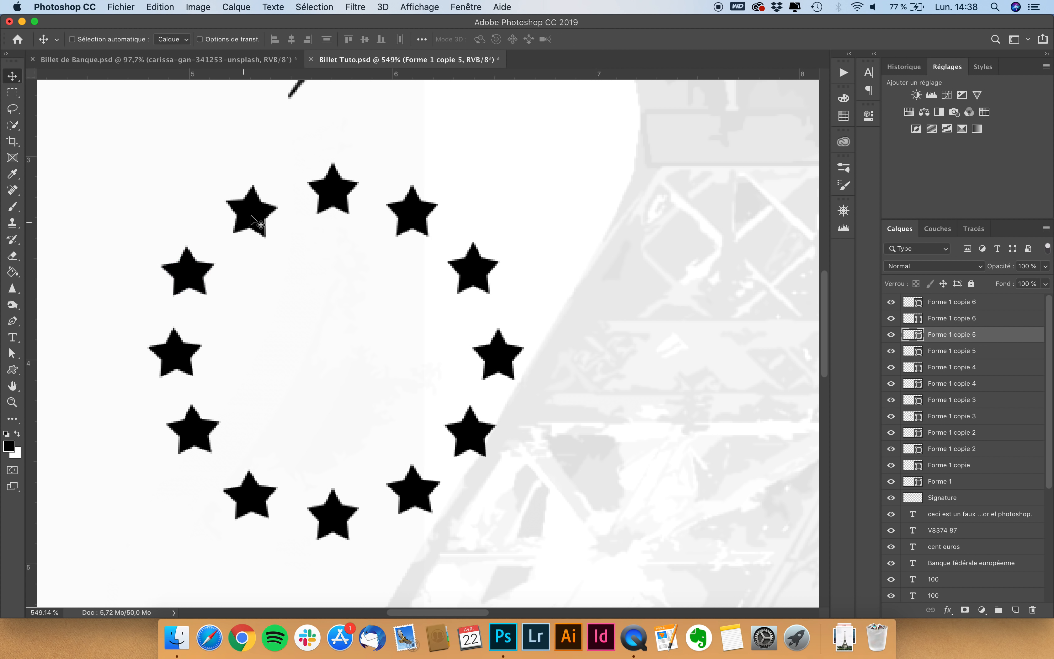
{"action": "left_click", "coordinate": [258, 218]}
{"action": "key", "text": "super+t"}
{"action": "left_click_drag", "start_coordinate": [292, 156], "coordinate": [218, 237]}
{"action": "key", "text": "Return"}
Group all twelve star layers, from Forme 1 to the uppermost Forme 1 copie 6, and name the group Étoiles.
{"action": "scroll", "coordinate": [282, 212], "scroll_direction": "down", "scroll_amount": 3}
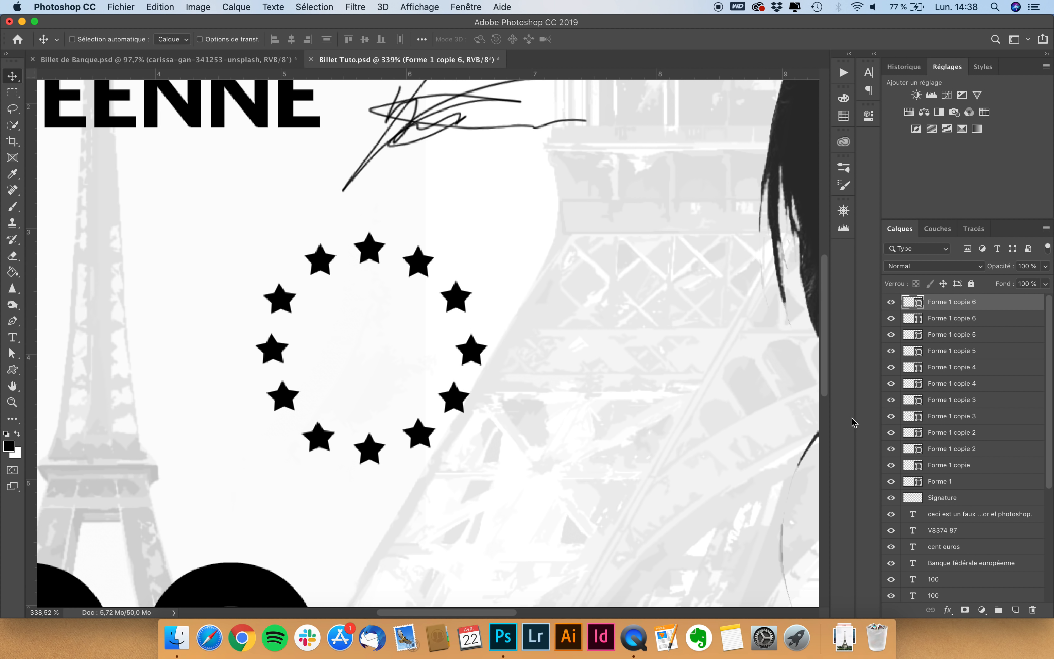
{"action": "key", "text": "super+0"}
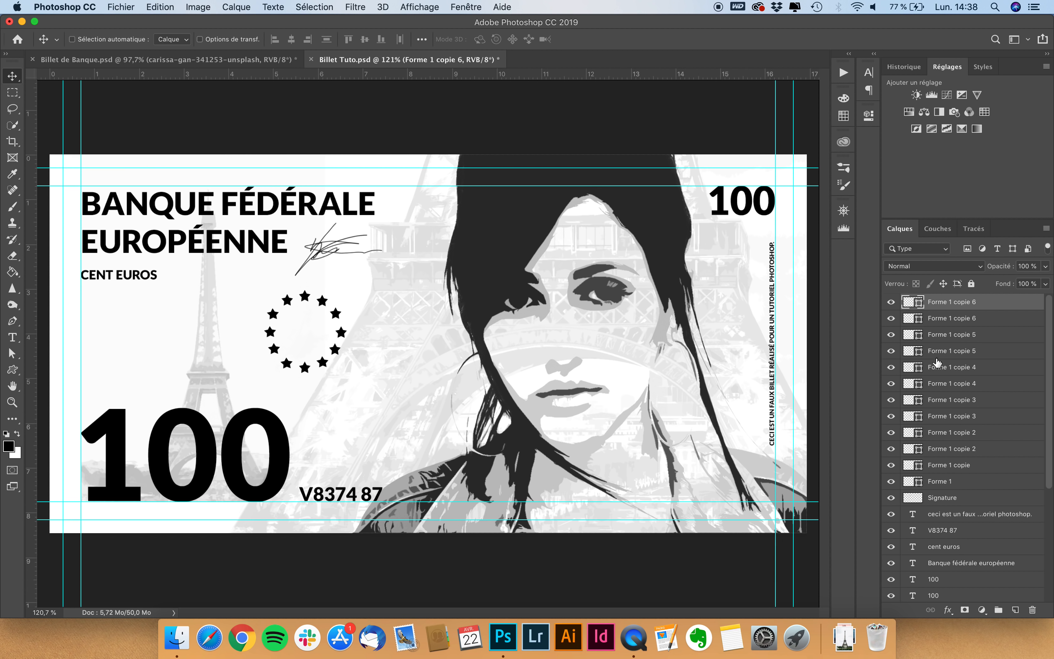
{"action": "left_click", "coordinate": [956, 482], "text": "shift"}
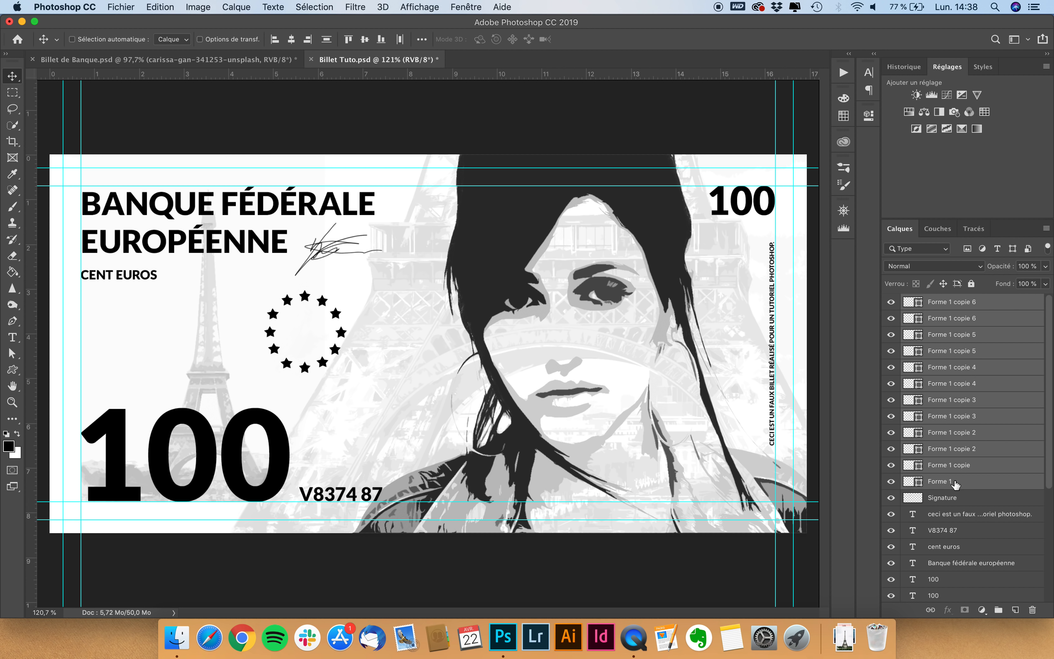
{"action": "left_click", "coordinate": [998, 610]}
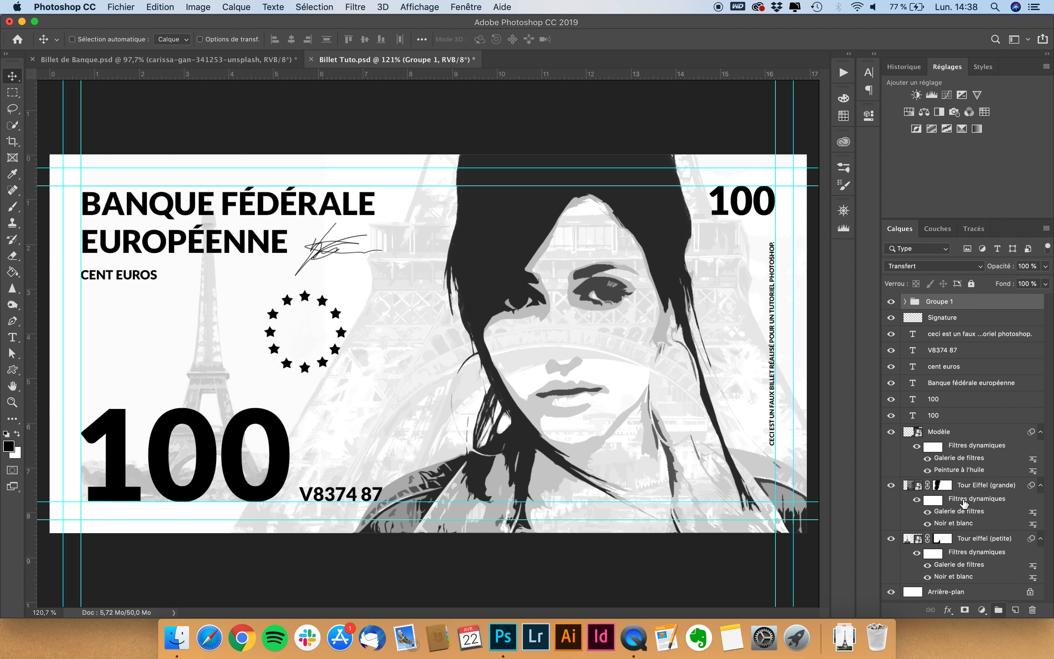
{"action": "double_click", "coordinate": [944, 301]}
{"action": "type", "text": "Étoiles"}
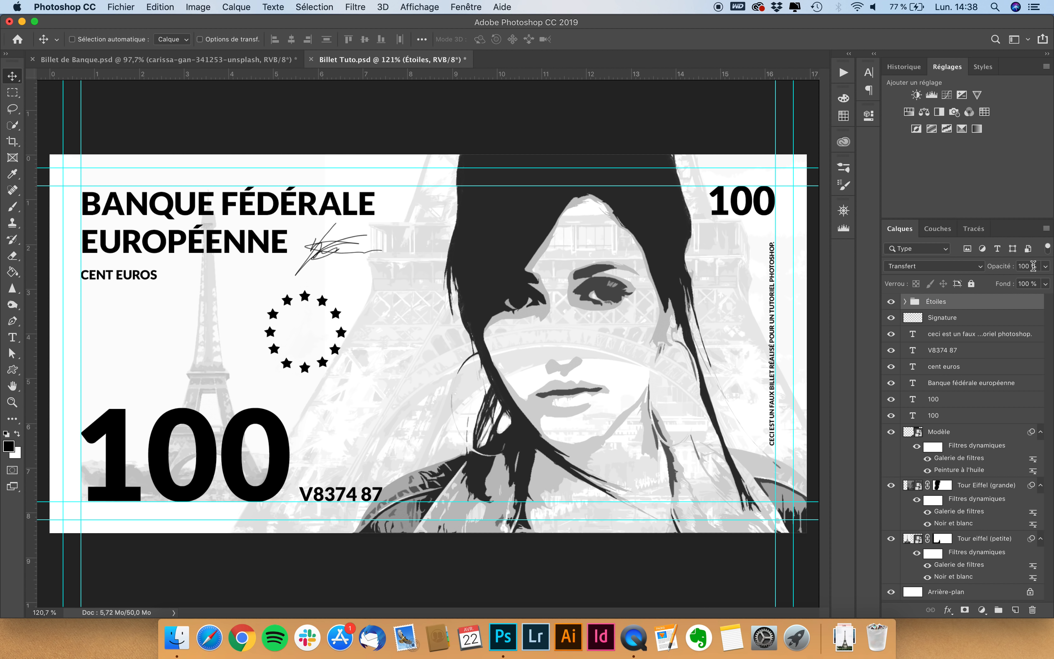
Set the Étoiles group's opacity to 50% and move the star ring slightly right and down on the banknote.
{"action": "left_click", "coordinate": [1033, 266]}
{"action": "type", "text": "80"}
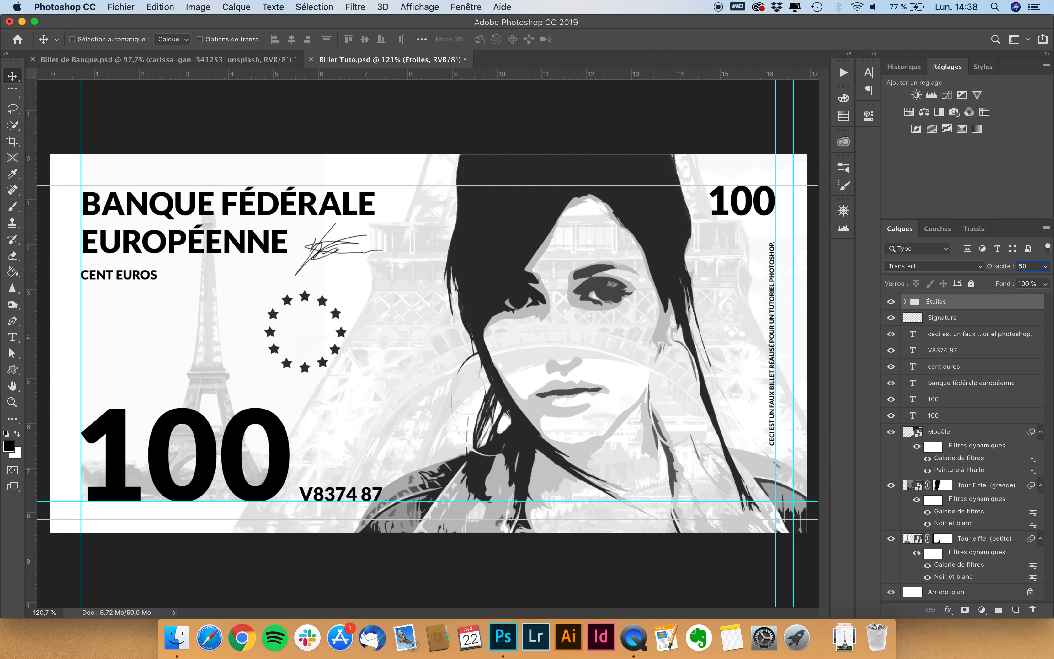
{"action": "key", "text": "BackSpace"}
{"action": "type", "text": "50"}
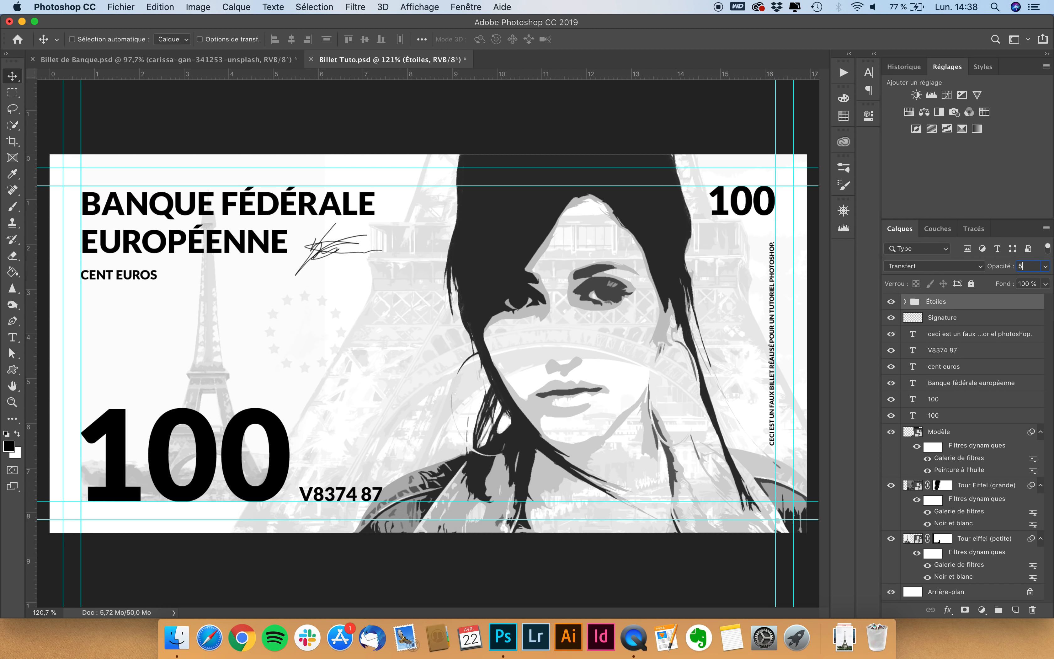
{"action": "key", "text": "Return"}
{"action": "left_click_drag", "start_coordinate": [335, 304], "coordinate": [385, 322]}
Set the opacity of all six text layers, from the vertical tutorial notice to the lowest 100, to 80%.
{"action": "key", "text": "super+minus"}
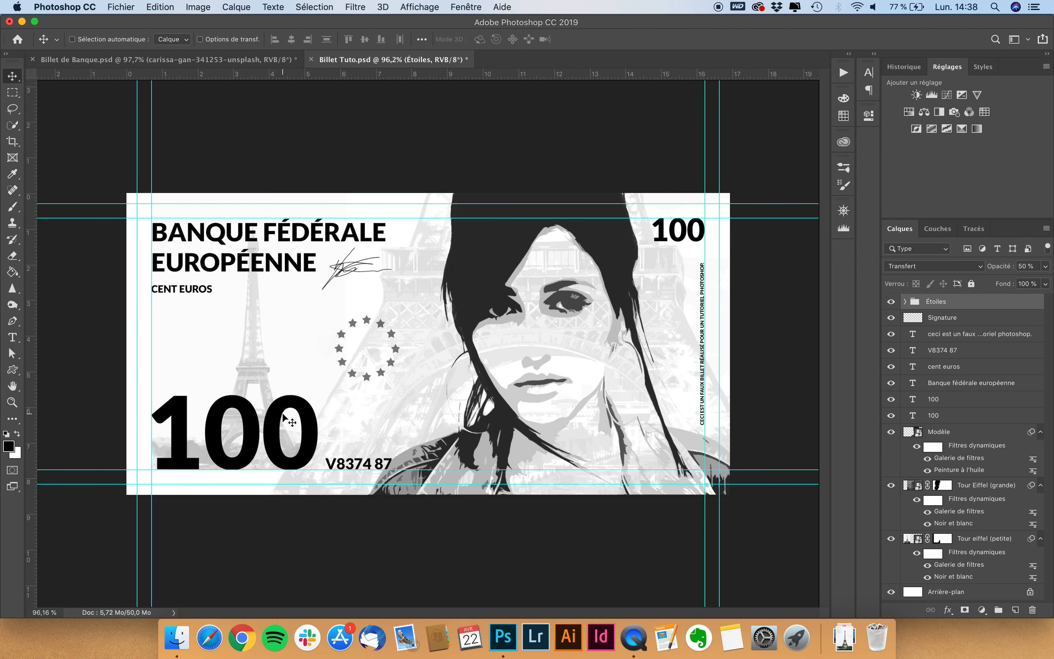
{"action": "left_click", "coordinate": [987, 341]}
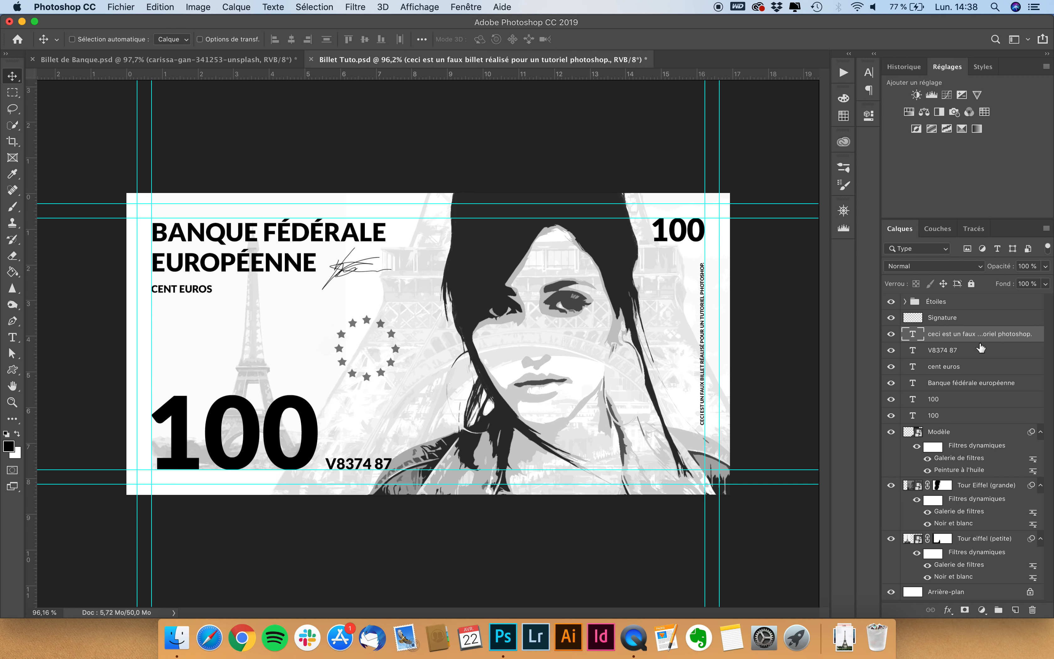
{"action": "left_click", "coordinate": [950, 416], "text": "shift"}
{"action": "left_click", "coordinate": [1031, 266]}
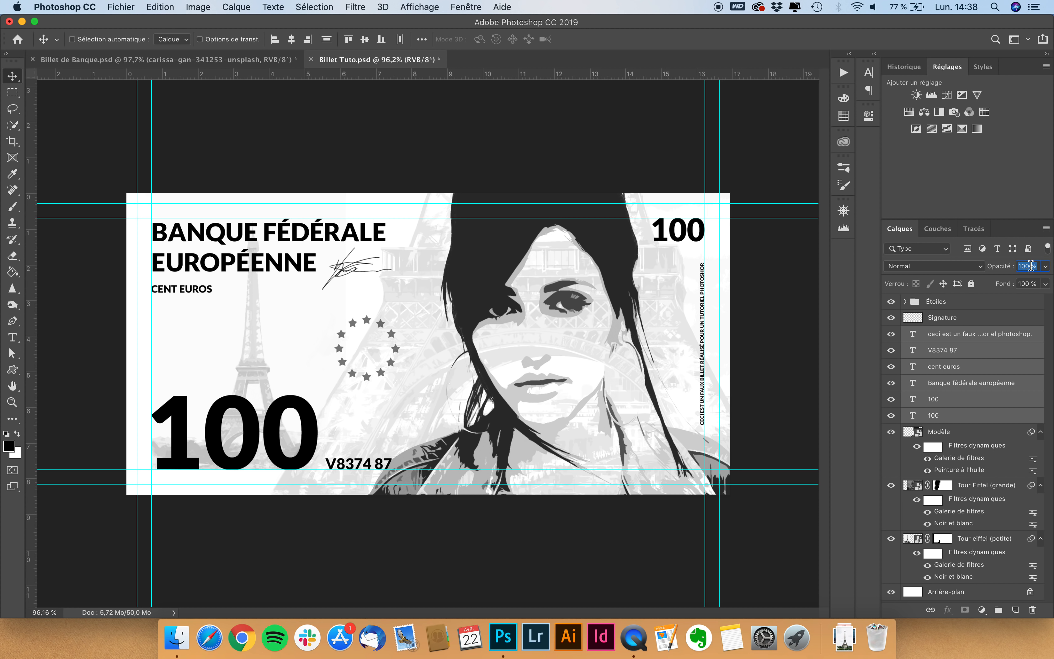
{"action": "type", "text": "80"}
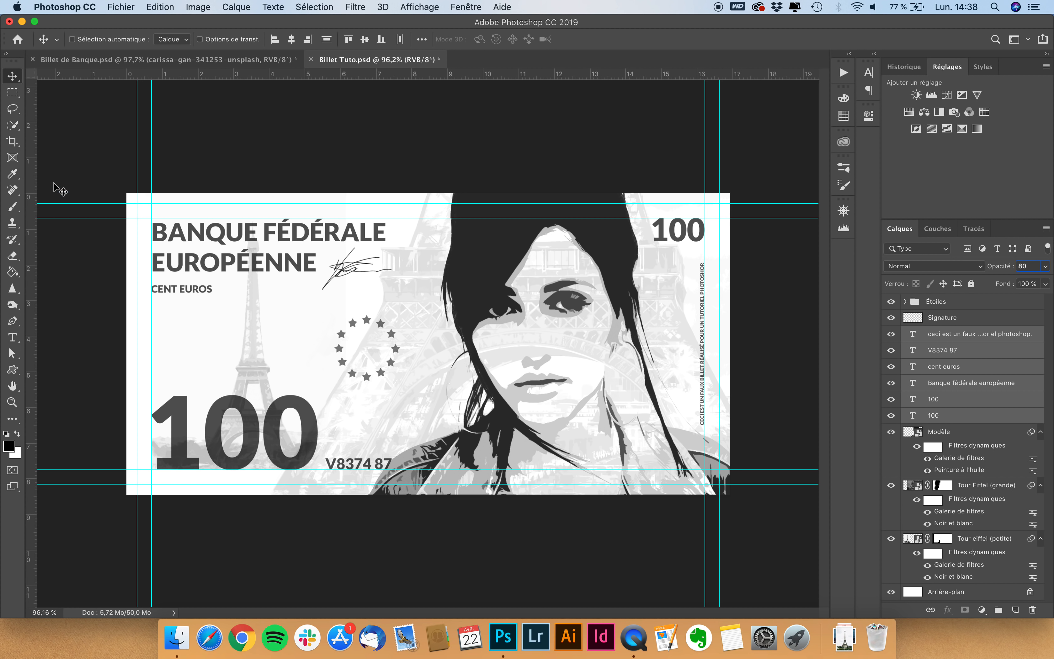
{"action": "key", "text": "Return"}
Save Billet Tuto.psd and close Billet de Banque.psd, saving its changes.
{"action": "key", "text": "super+s"}
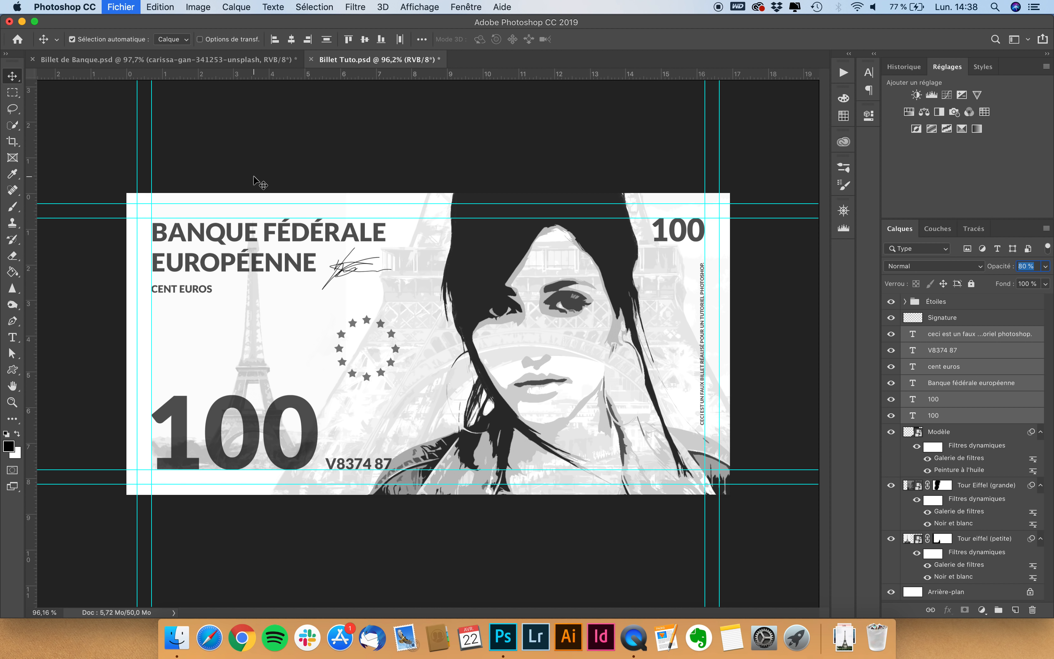
{"action": "left_click", "coordinate": [32, 60]}
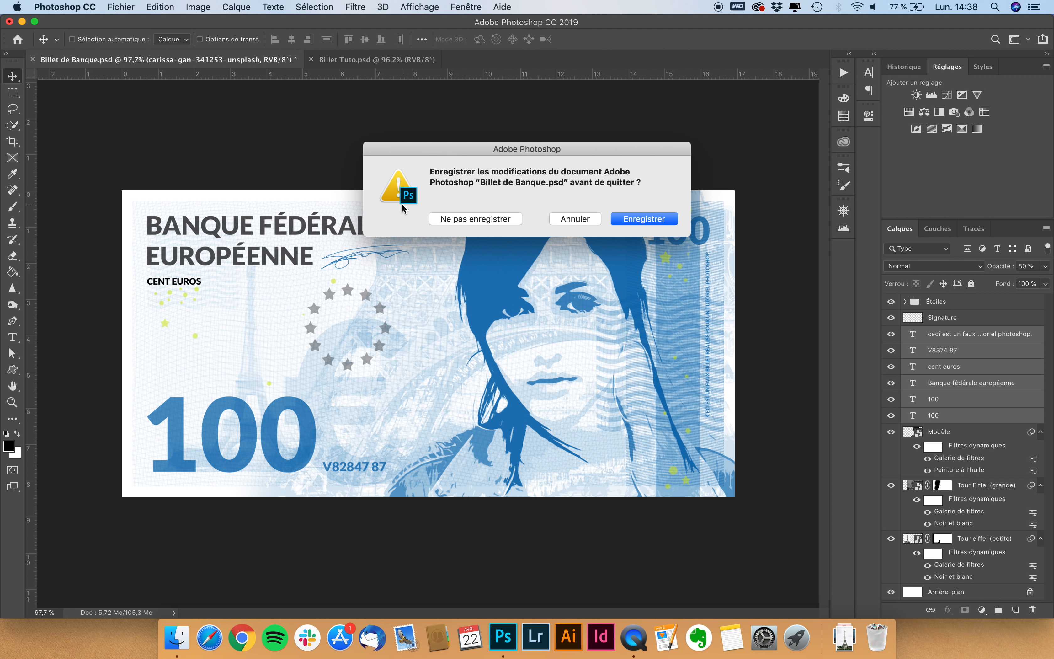
{"action": "left_click", "coordinate": [645, 219]}
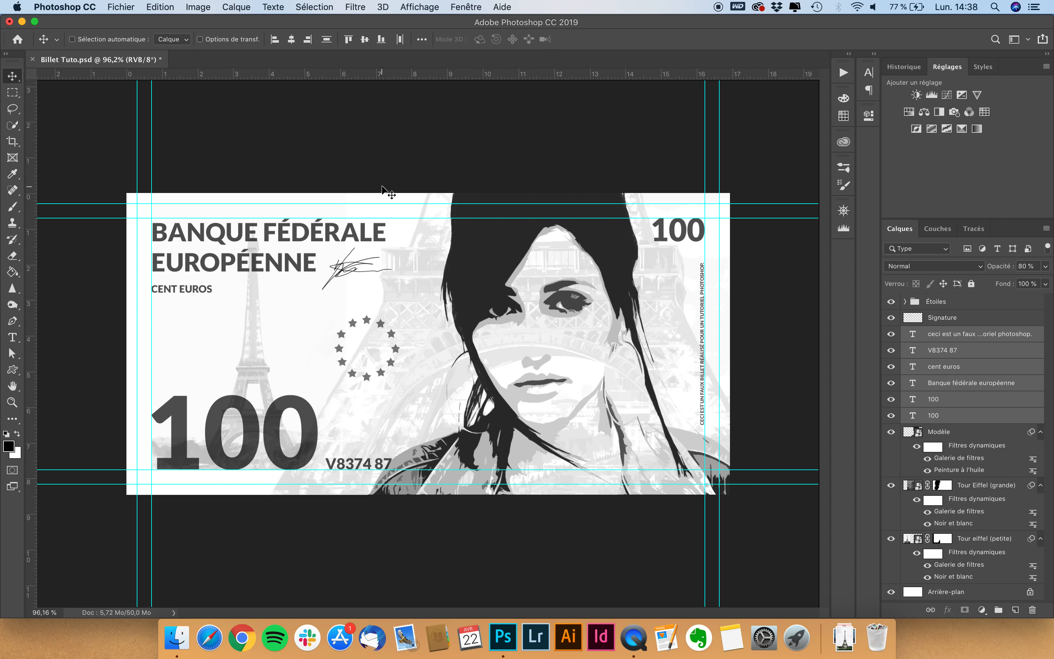
Draw a black vertical rectangle of about 143 × 1113 px behind the small 100, just above the Modèle layer, and set its opacity to 70%.
{"action": "scroll", "coordinate": [395, 235], "scroll_direction": "up", "scroll_amount": 2}
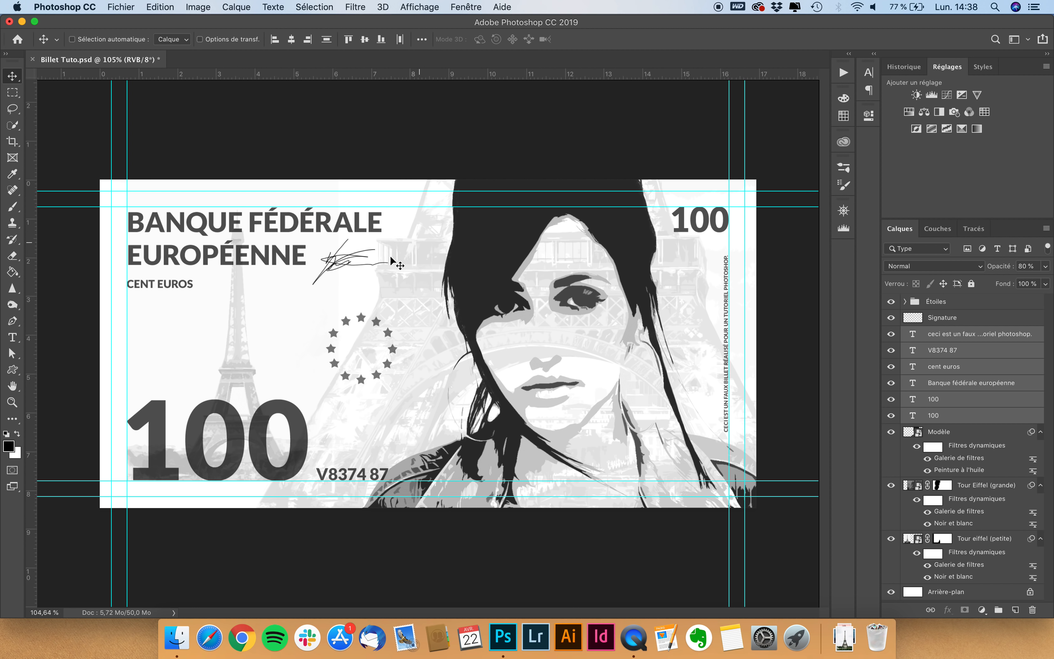
{"action": "scroll", "coordinate": [378, 265], "scroll_direction": "up", "scroll_amount": 1}
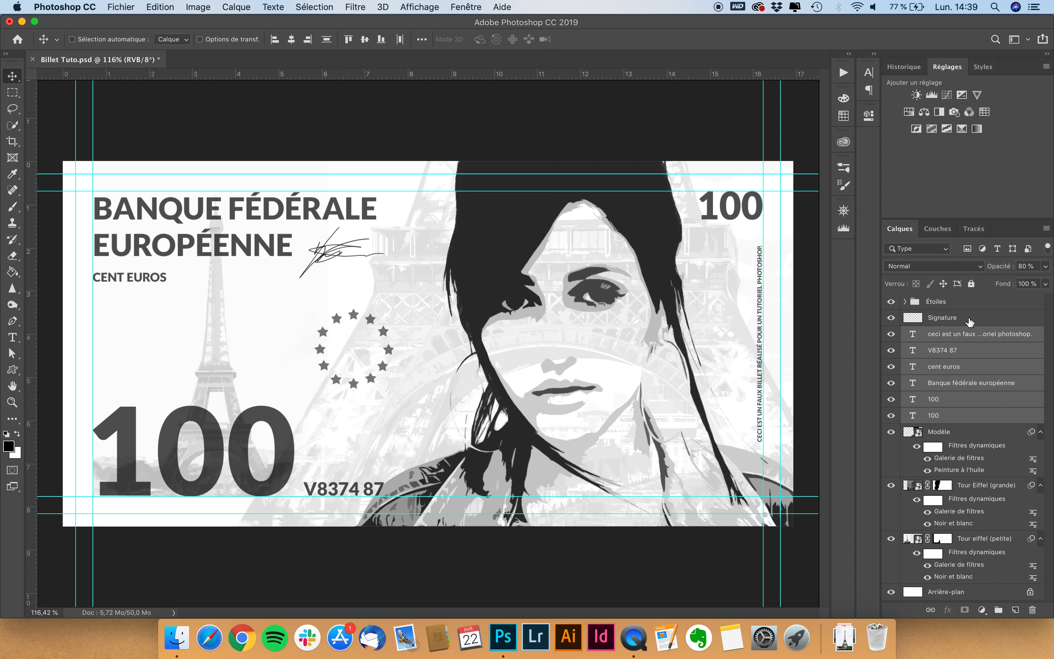
{"action": "left_click", "coordinate": [986, 434]}
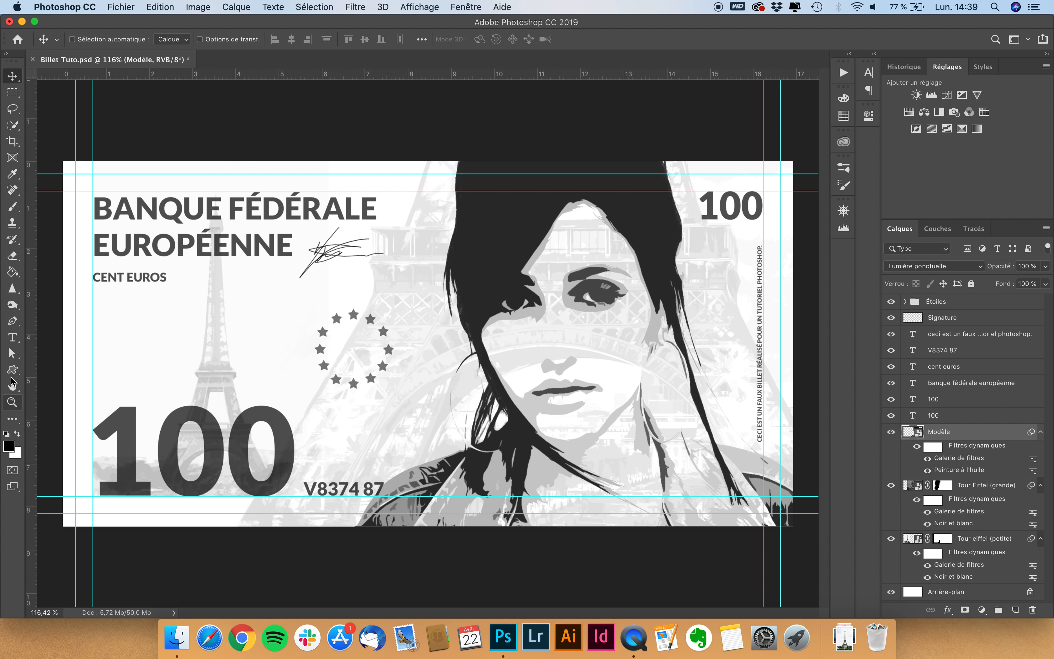
{"action": "left_click_drag", "start_coordinate": [13, 370], "coordinate": [64, 372]}
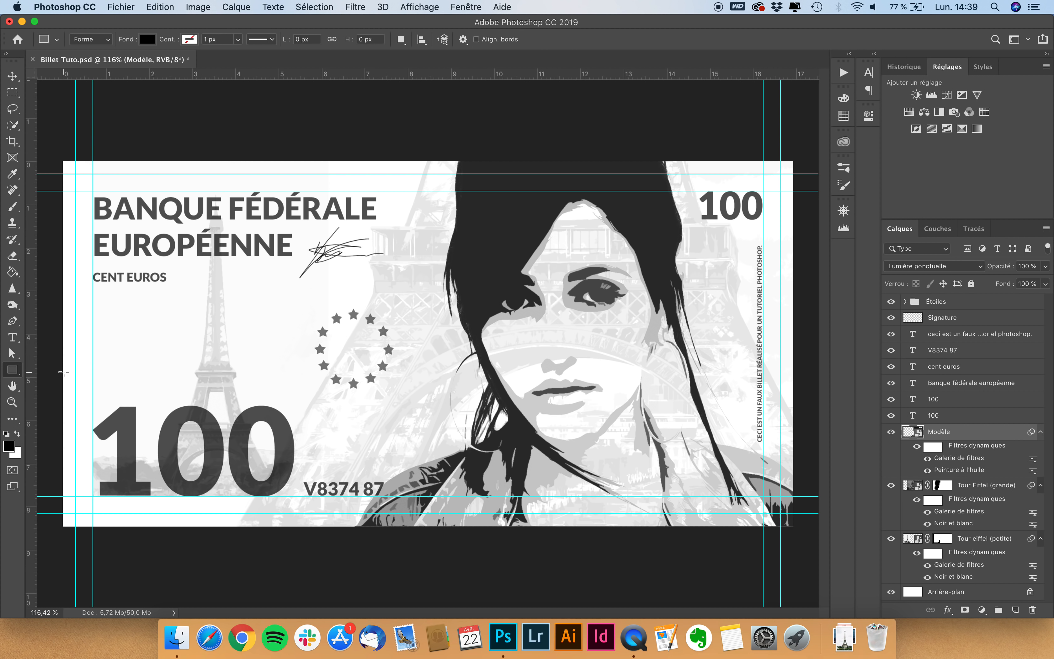
{"action": "left_click_drag", "start_coordinate": [690, 135], "coordinate": [742, 542]}
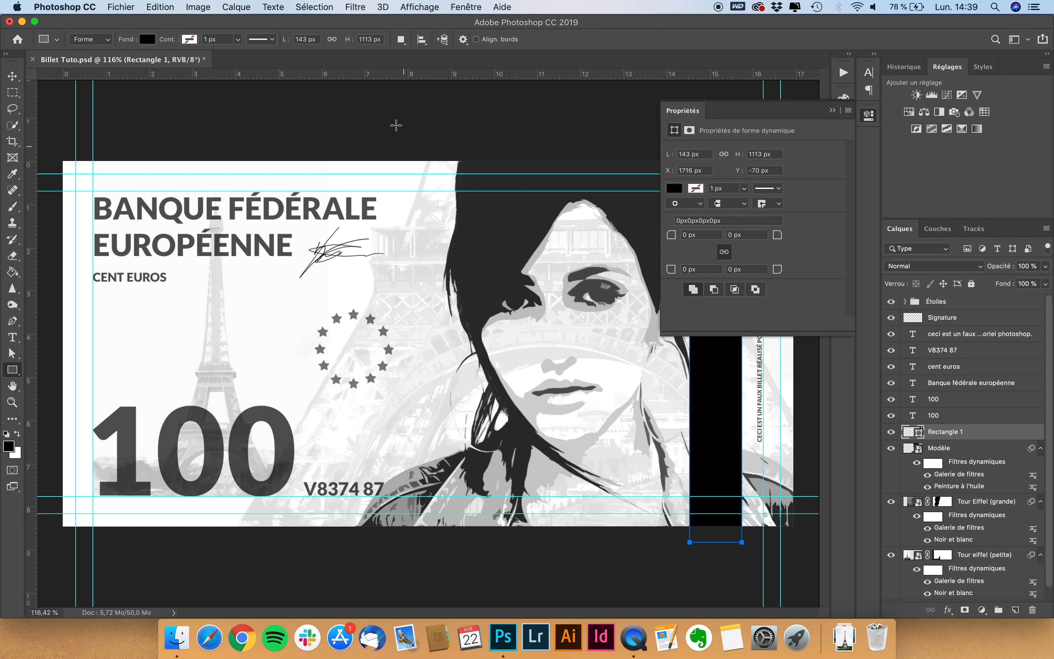
{"action": "left_click", "coordinate": [677, 116]}
{"action": "left_click", "coordinate": [1027, 266]}
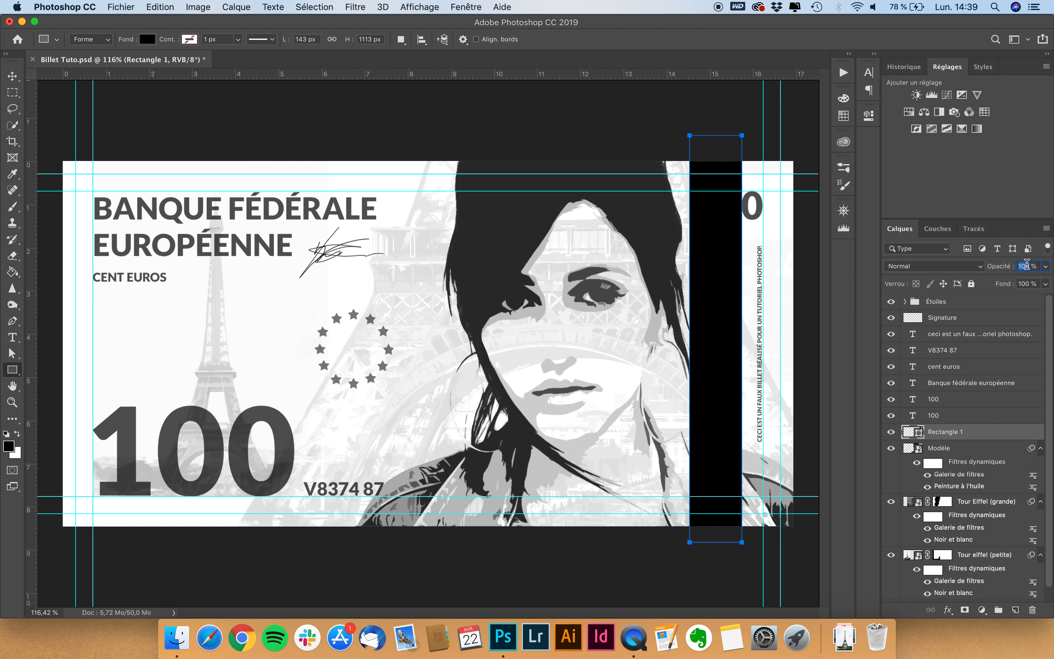
{"action": "type", "text": "70"}
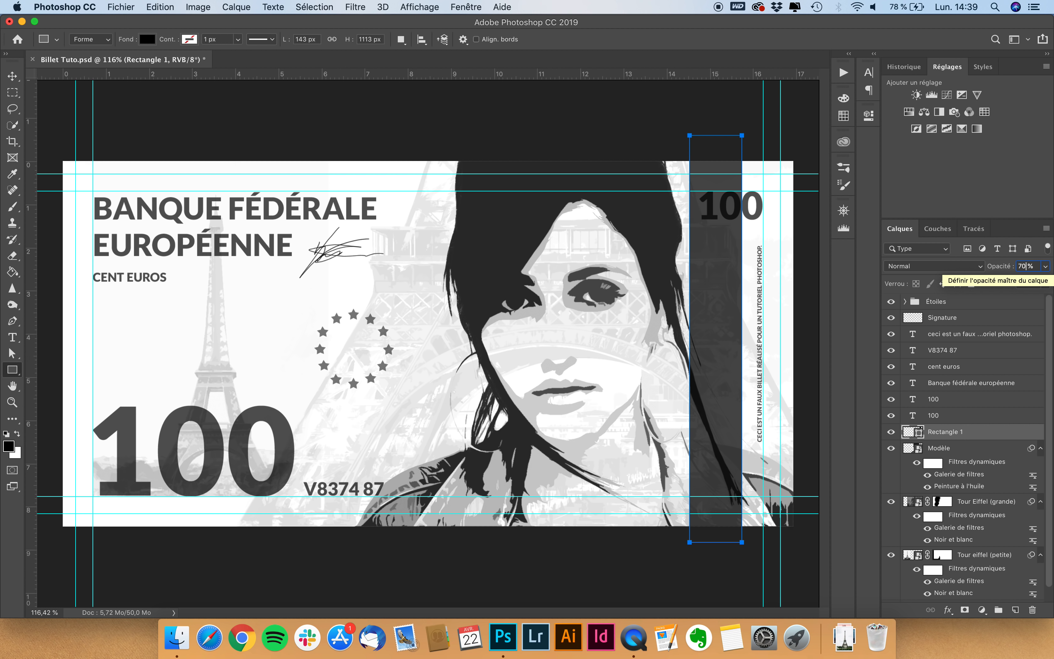
Set the vertical rectangle's opacity to 50% and move the band slightly right behind the small 100.
{"action": "key", "text": "BackSpace"}
{"action": "key", "text": "BackSpace"}
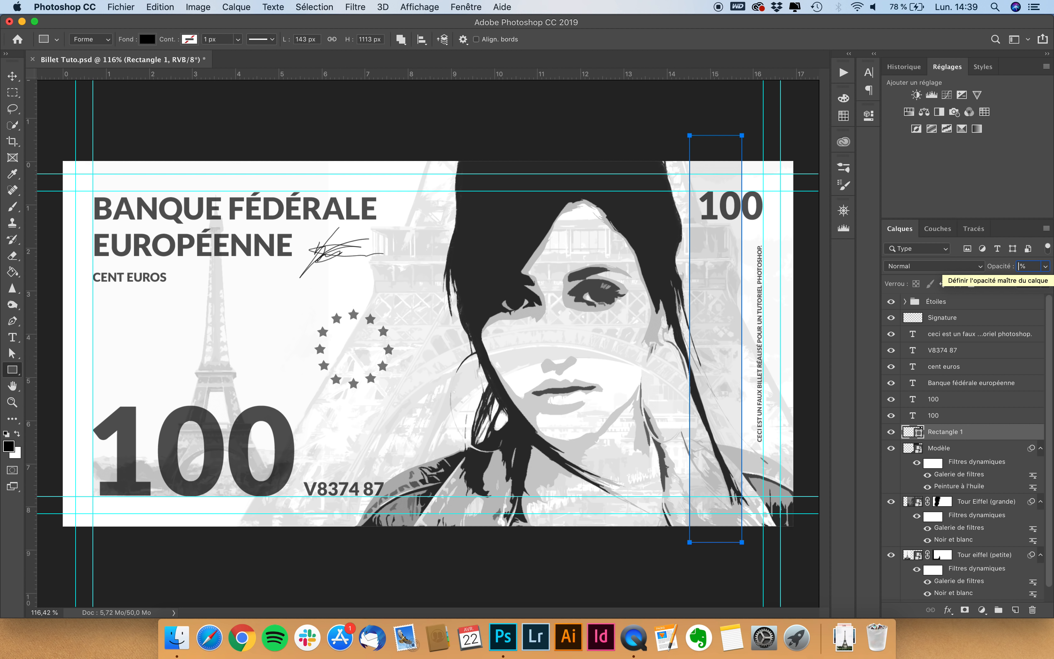
{"action": "type", "text": "50"}
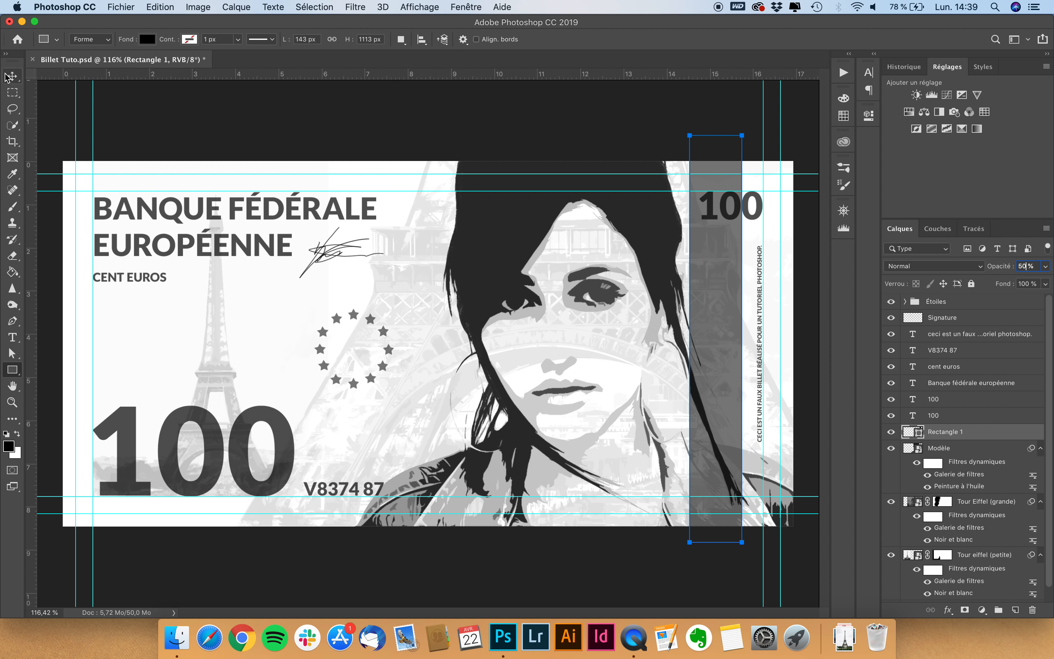
{"action": "left_click", "coordinate": [8, 76]}
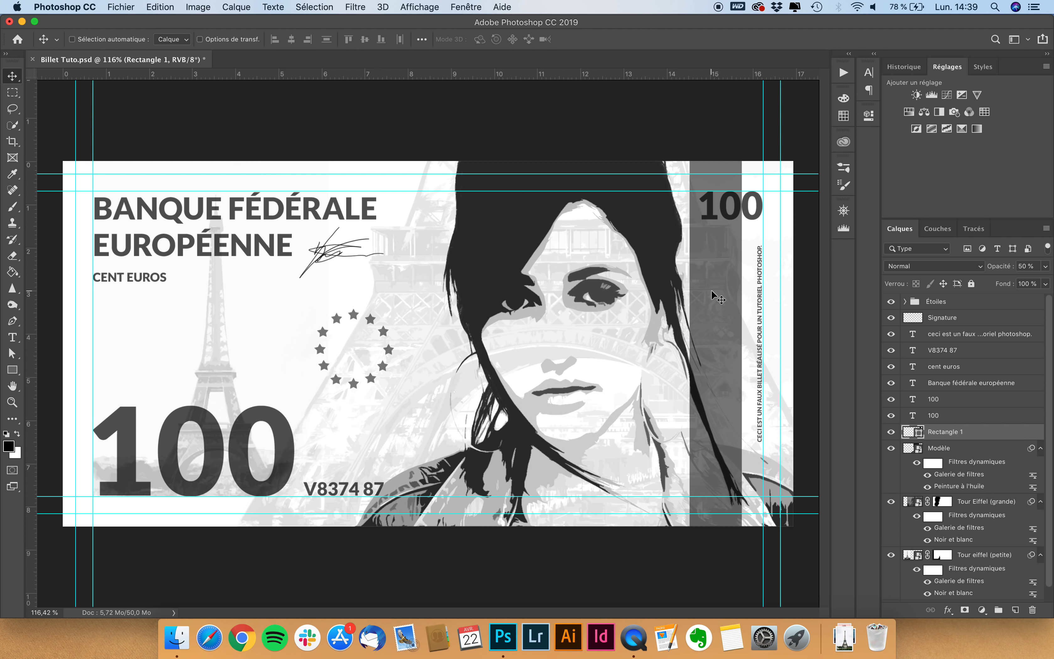
{"action": "left_click_drag", "start_coordinate": [712, 290], "coordinate": [719, 295]}
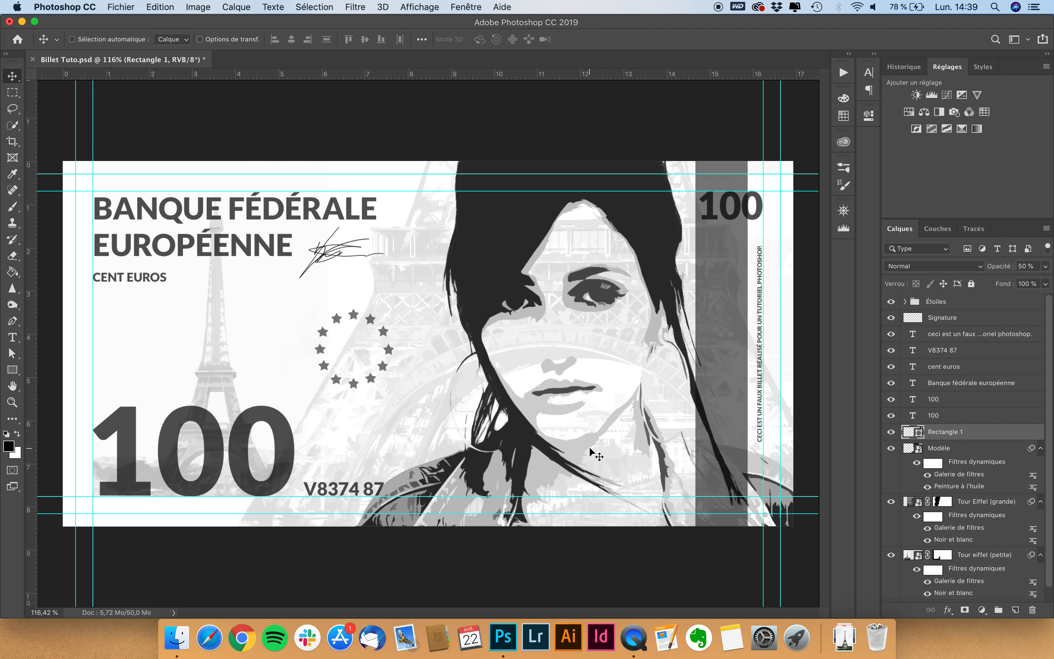
Add a new layer above the Étoiles group and fill it with 50% grey in Normal mode at 100% opacity.
{"action": "scroll", "coordinate": [590, 449], "scroll_direction": "down", "scroll_amount": 4}
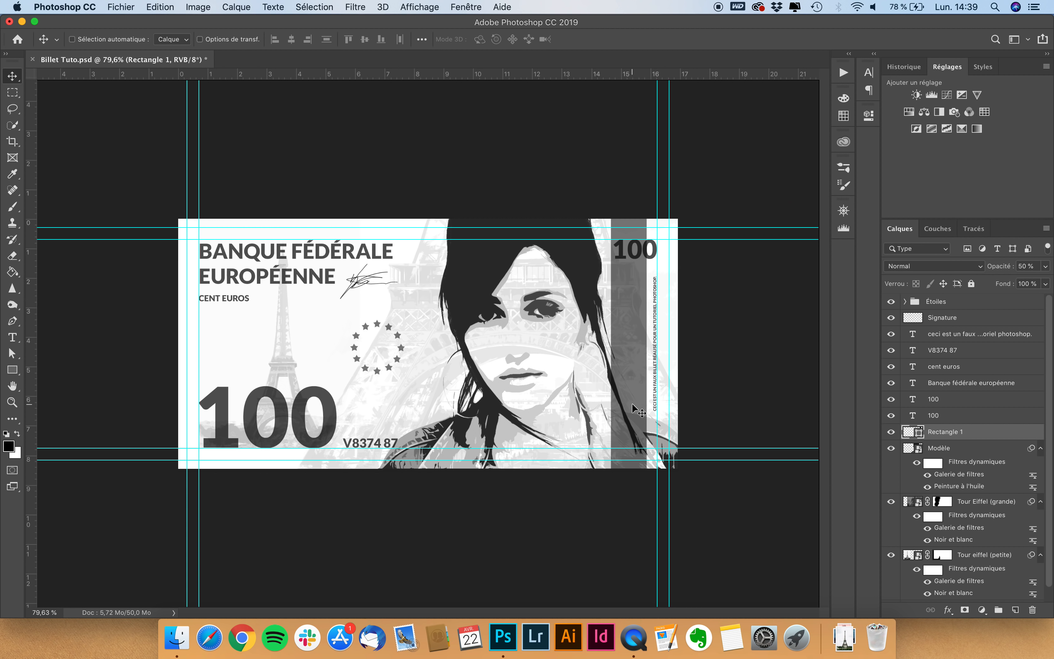
{"action": "scroll", "coordinate": [633, 406], "scroll_direction": "up", "scroll_amount": 3}
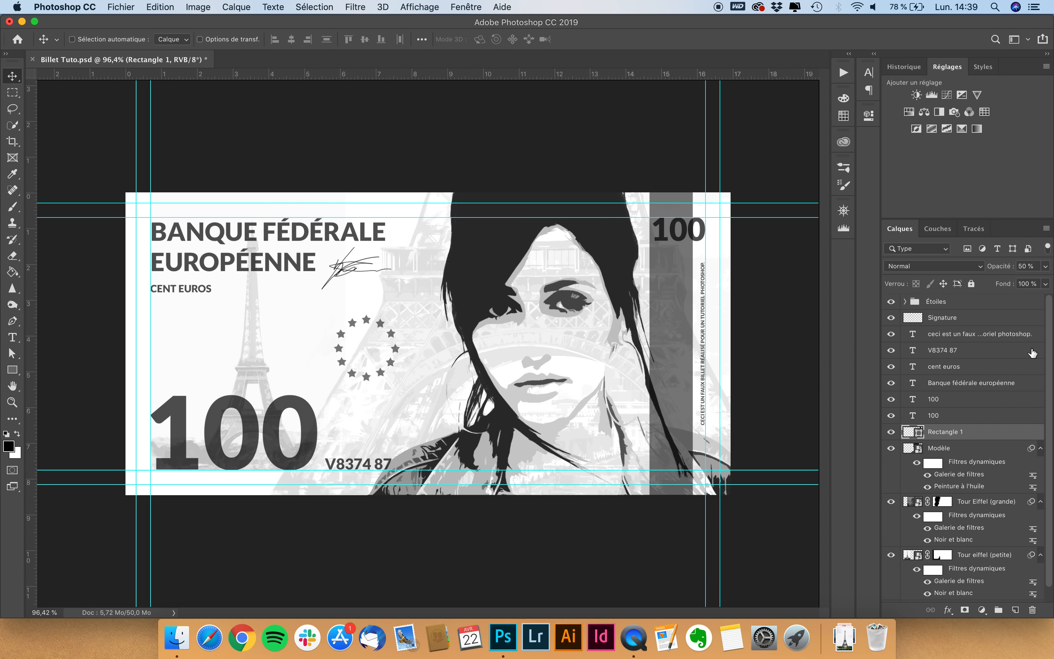
{"action": "left_click", "coordinate": [976, 305]}
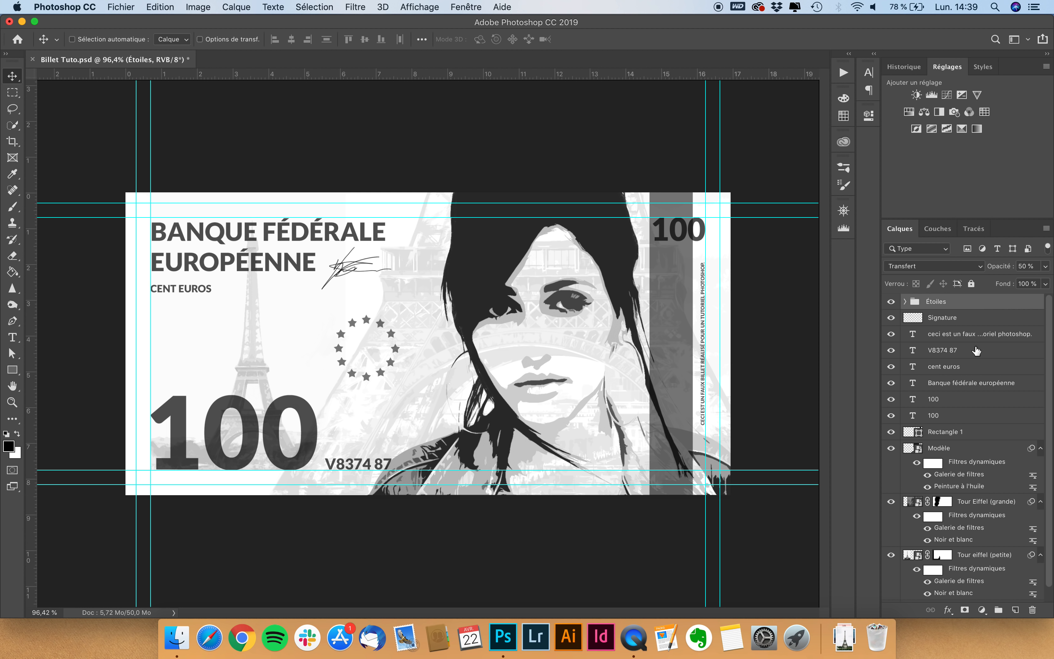
{"action": "left_click", "coordinate": [1016, 610]}
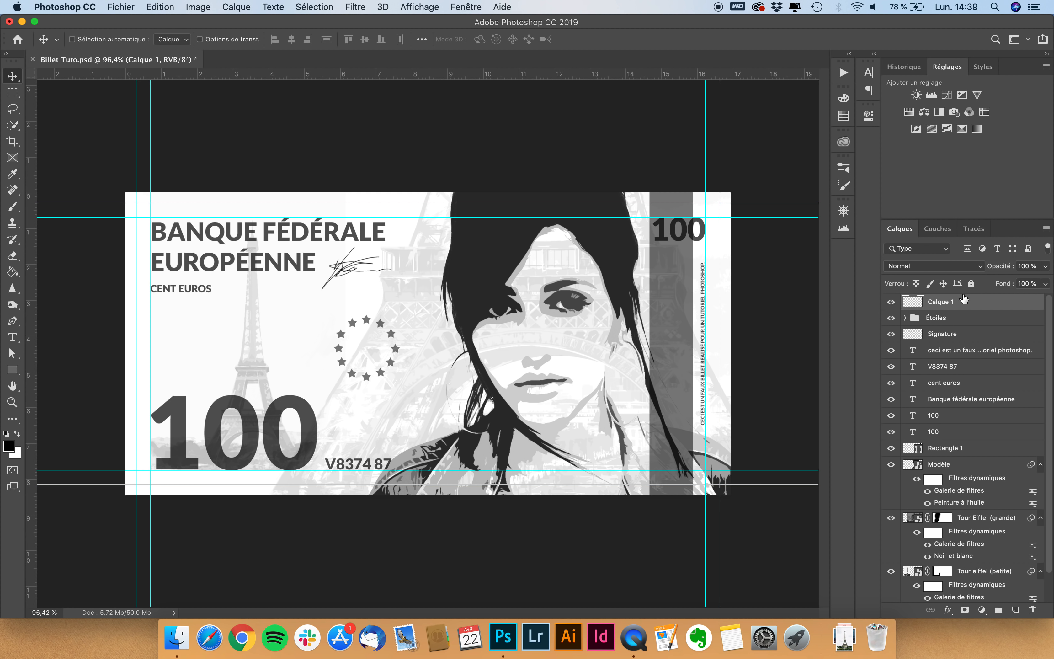
{"action": "left_click", "coordinate": [157, 6]}
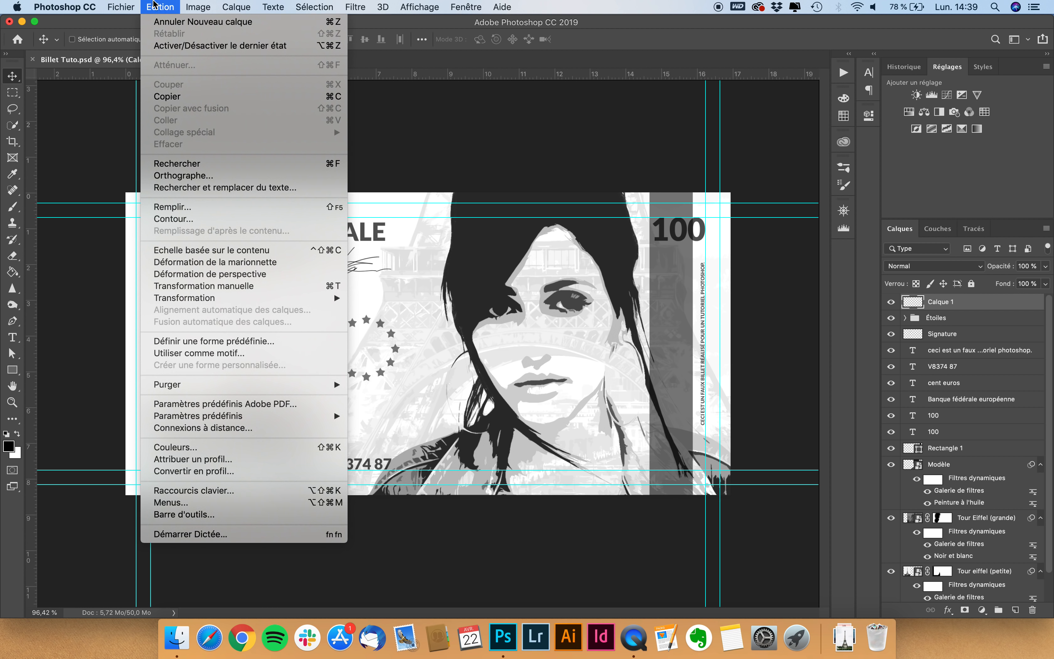
{"action": "left_click", "coordinate": [180, 211]}
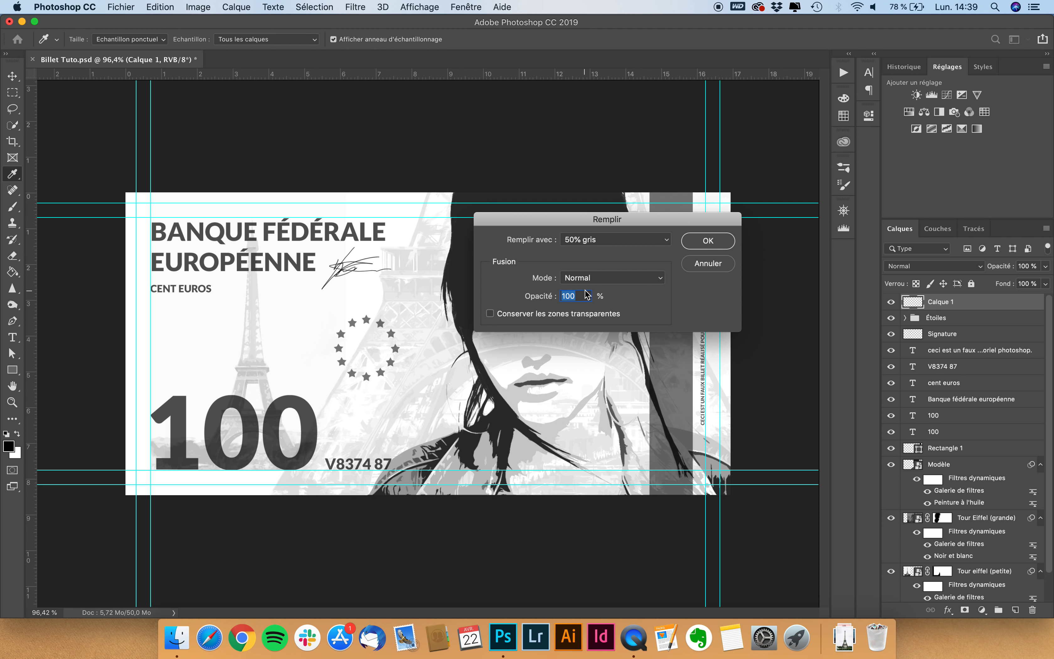
{"action": "left_click", "coordinate": [707, 242]}
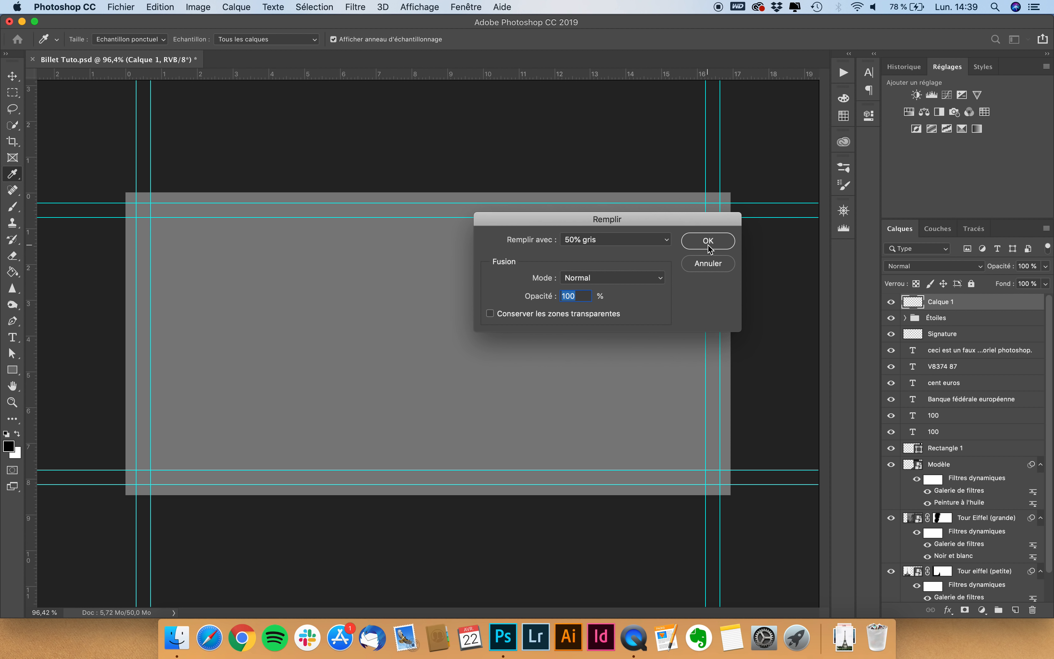
Duplicate the grey layer three times, hide the three copies and make the original Calque 1 active.
{"action": "key", "text": "v"}
{"action": "key", "text": "super"}
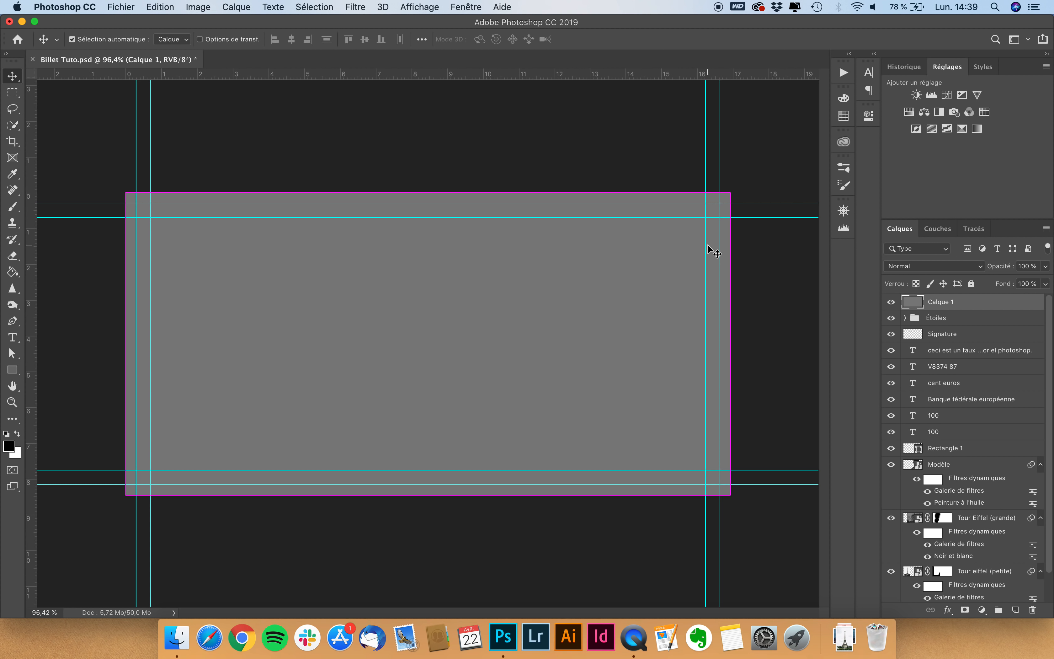
{"action": "key", "text": "super+j"}
{"action": "key", "text": "super+j"}
{"action": "key", "text": "super+j"}
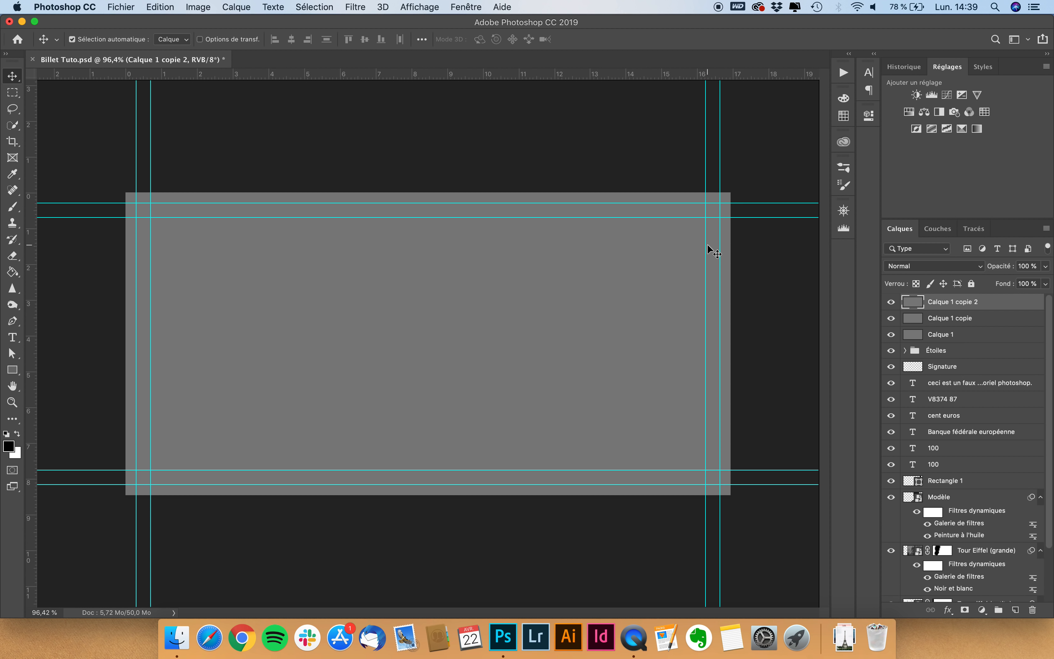
{"action": "left_click_drag", "start_coordinate": [898, 306], "coordinate": [892, 336]}
{"action": "left_click", "coordinate": [969, 354]}
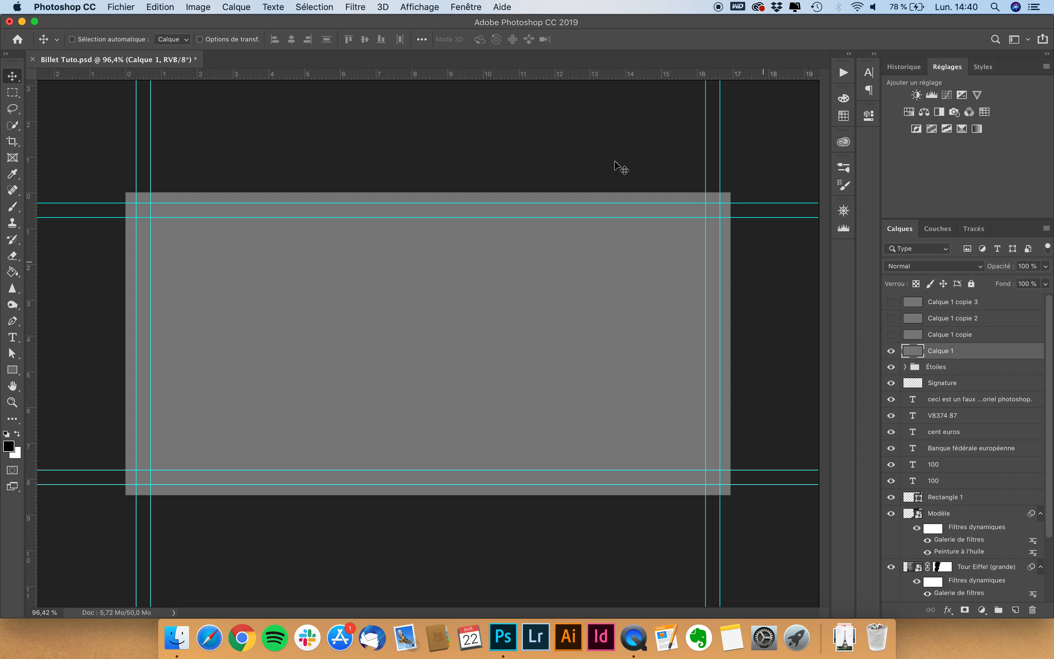
Apply the Motif de demi-teintes sketch filter to Calque 1 with size 7, contrast 50 and type Segment.
{"action": "left_click", "coordinate": [363, 5]}
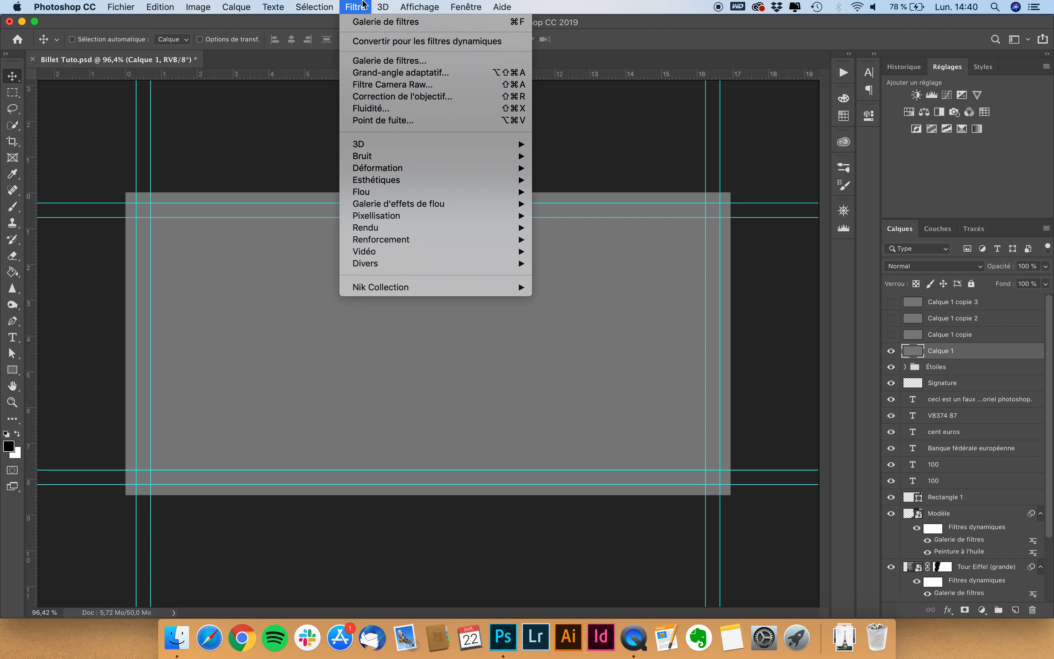
{"action": "left_click", "coordinate": [375, 61]}
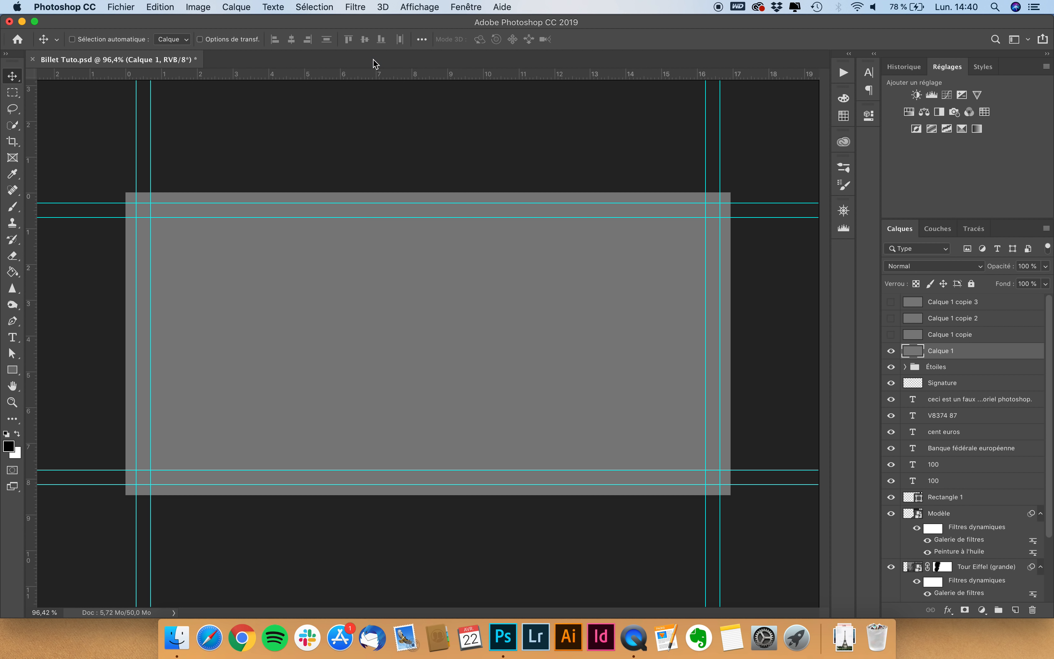
{"action": "left_click", "coordinate": [633, 42]}
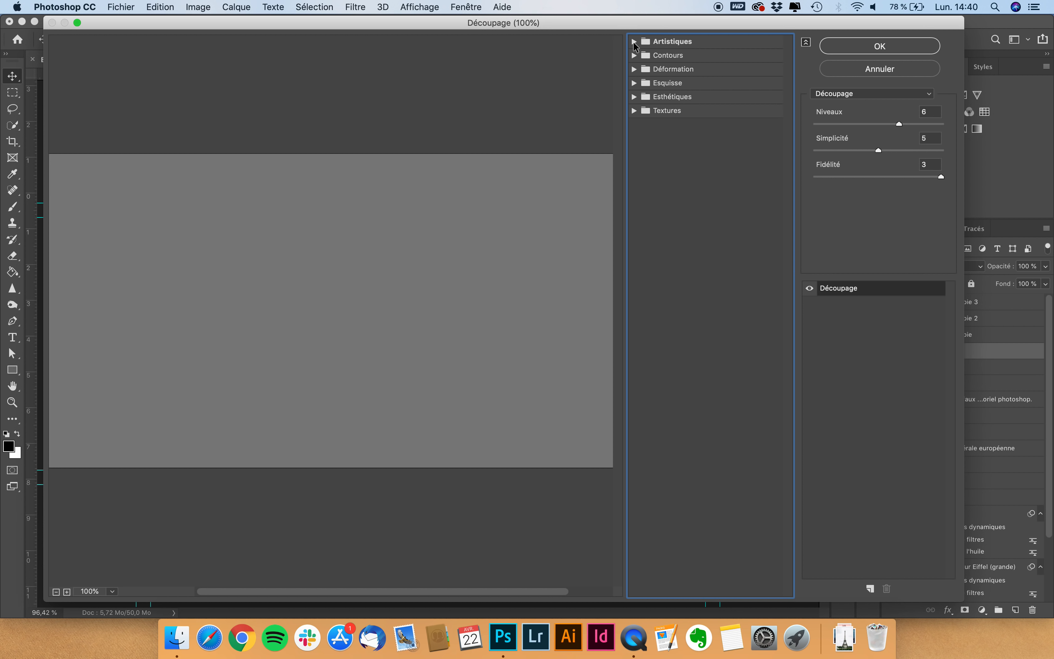
{"action": "left_click", "coordinate": [635, 83]}
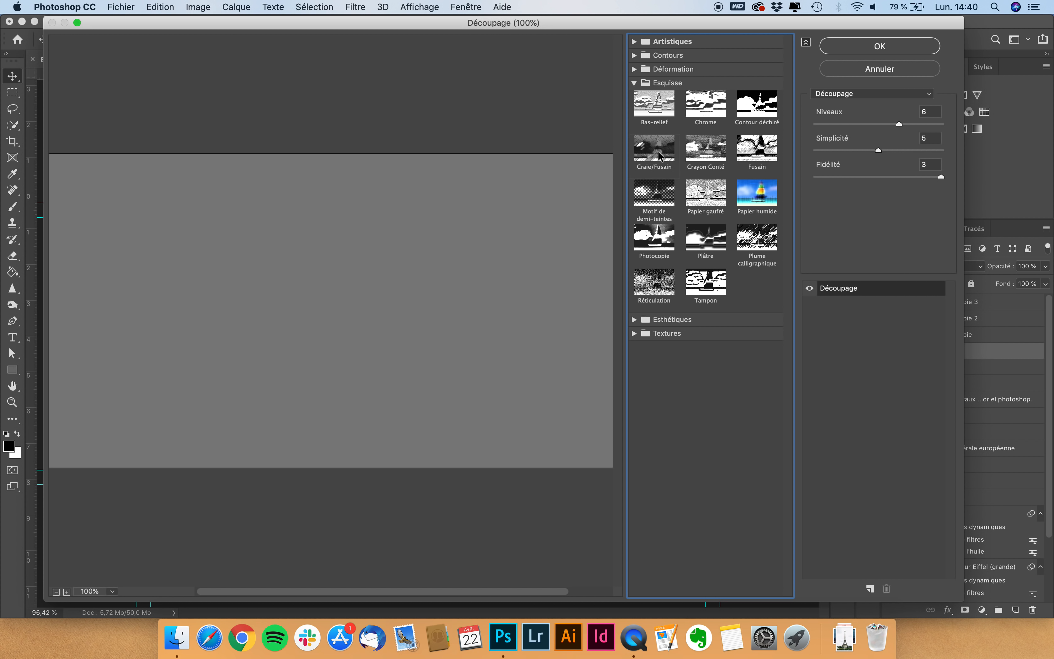
{"action": "left_click", "coordinate": [665, 200]}
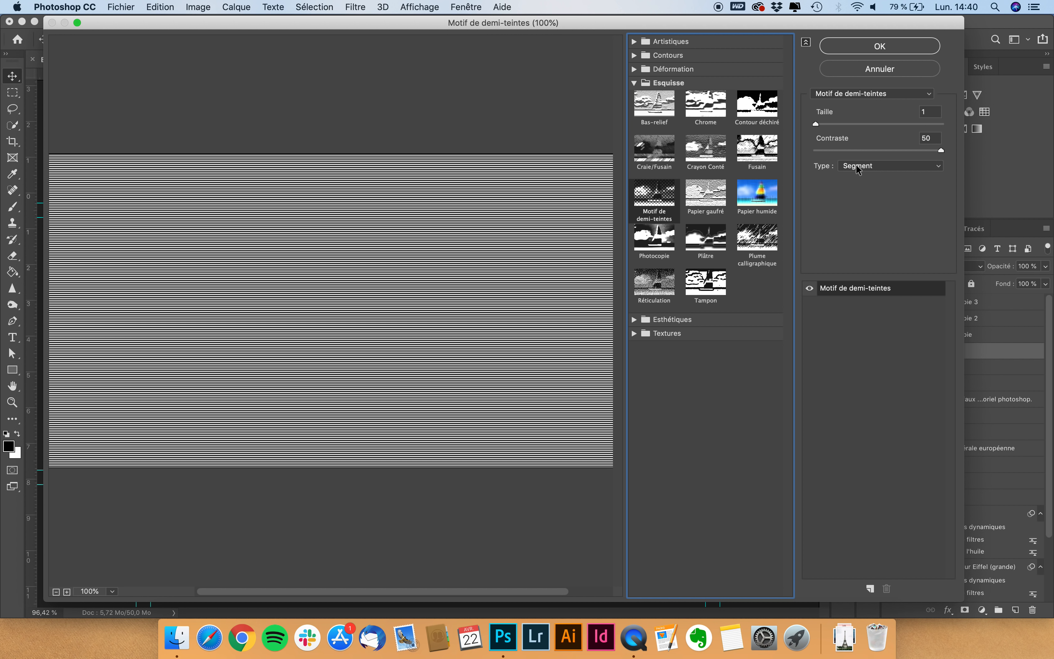
{"action": "left_click", "coordinate": [856, 165]}
{"action": "left_click", "coordinate": [866, 167]}
{"action": "left_click", "coordinate": [942, 150]}
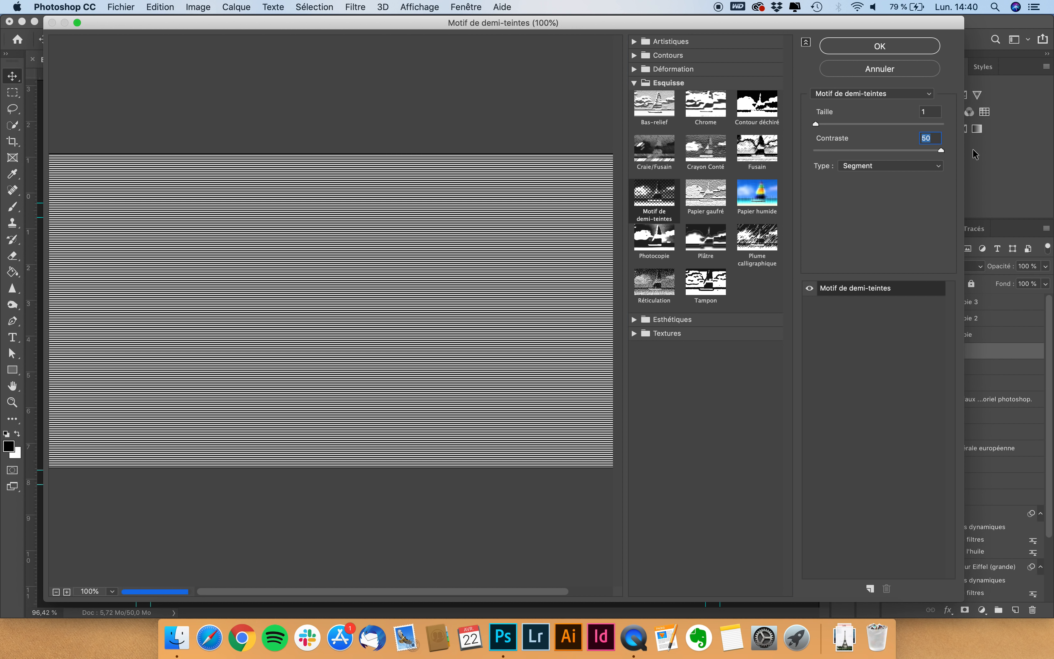
{"action": "left_click_drag", "start_coordinate": [817, 125], "coordinate": [880, 123]}
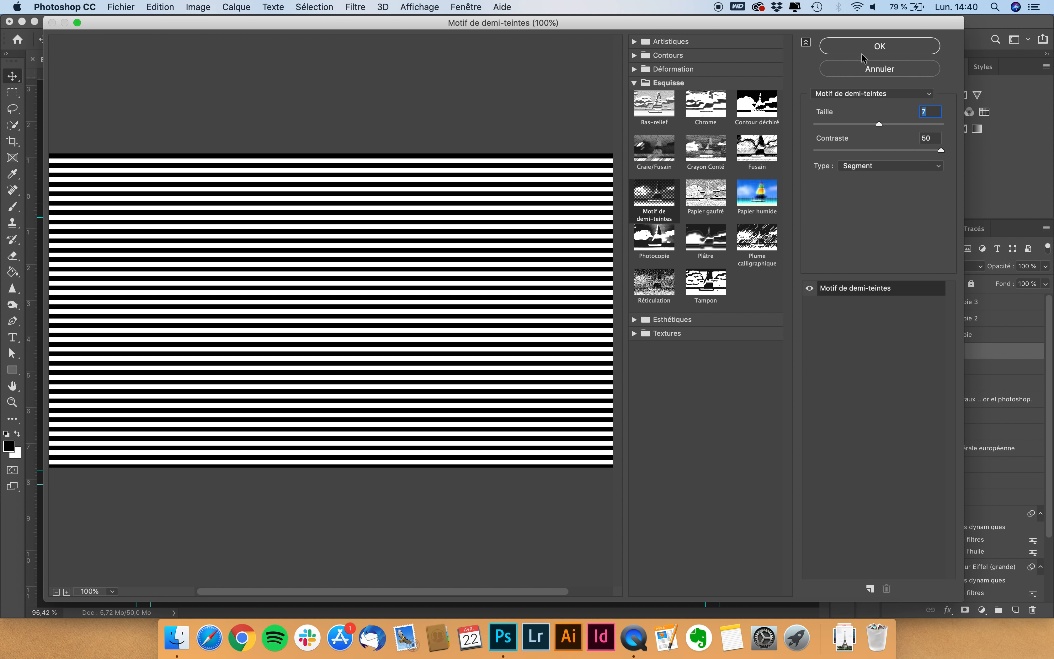
{"action": "left_click", "coordinate": [865, 43]}
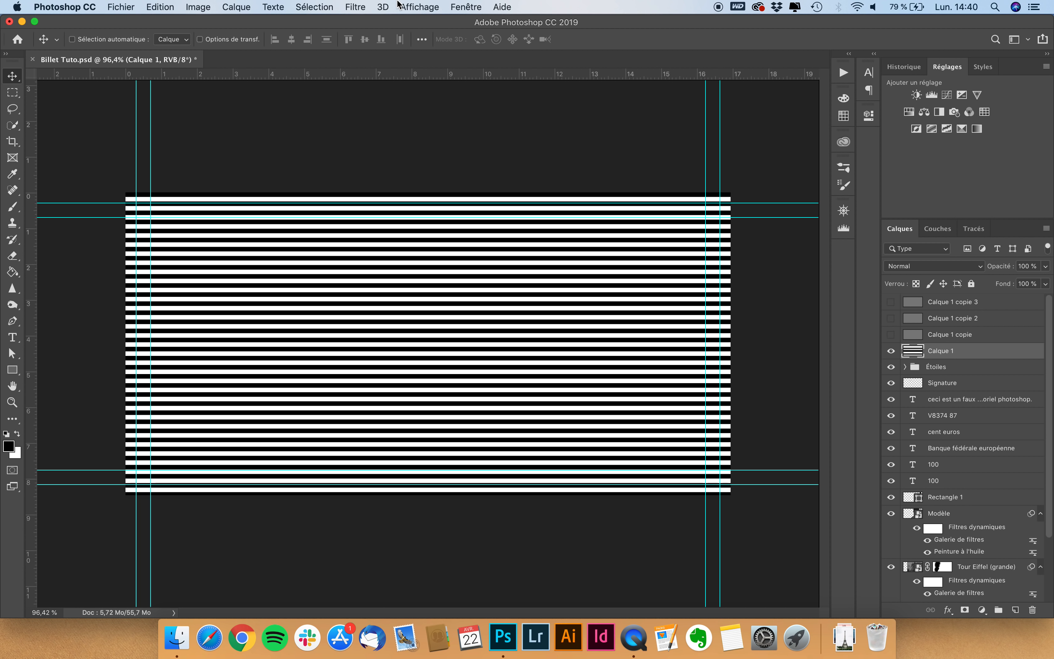
Distort the stripes with the Onde filter, using 1 generator, a wavelength of 101 to 102, amplitude 5 to 35 and a sinusoidal shape.
{"action": "left_click", "coordinate": [355, 5]}
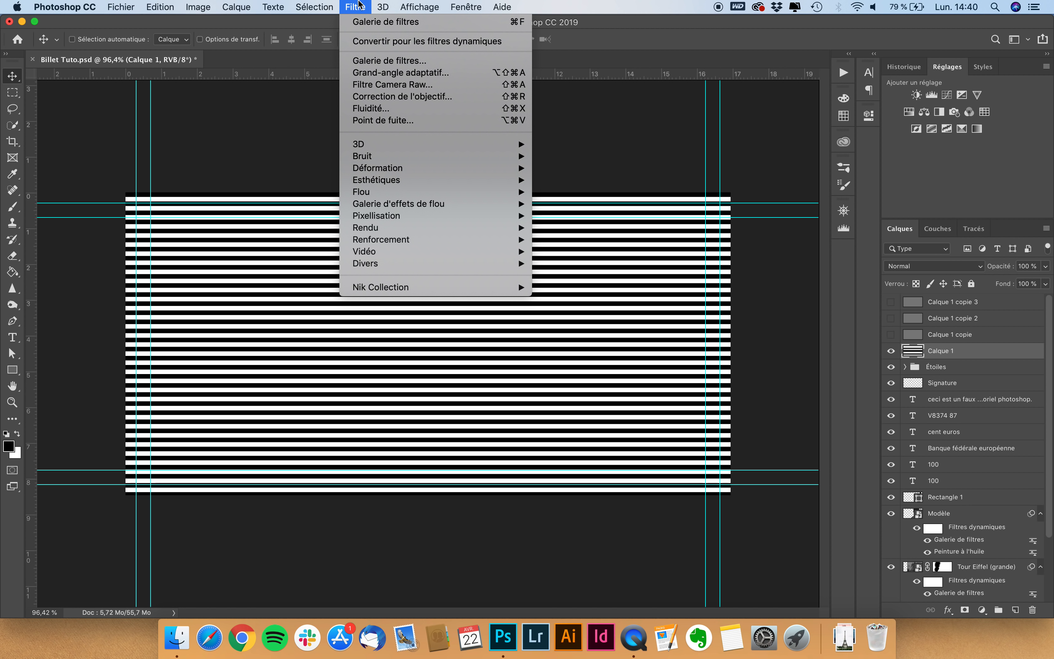
{"action": "mouse_move", "coordinate": [374, 168]}
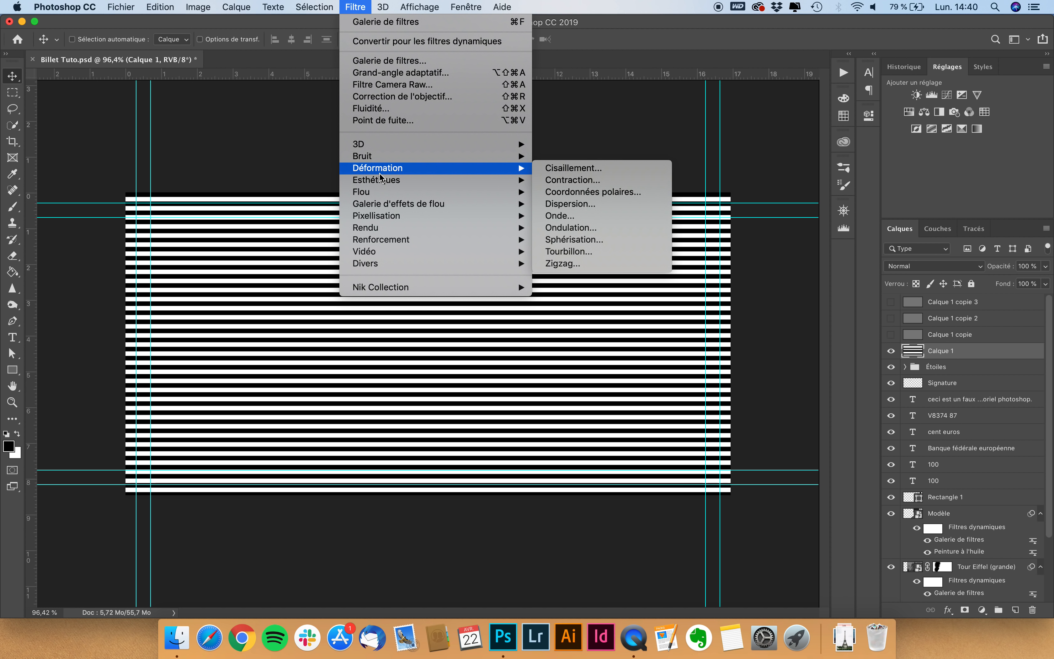
{"action": "left_click", "coordinate": [617, 215]}
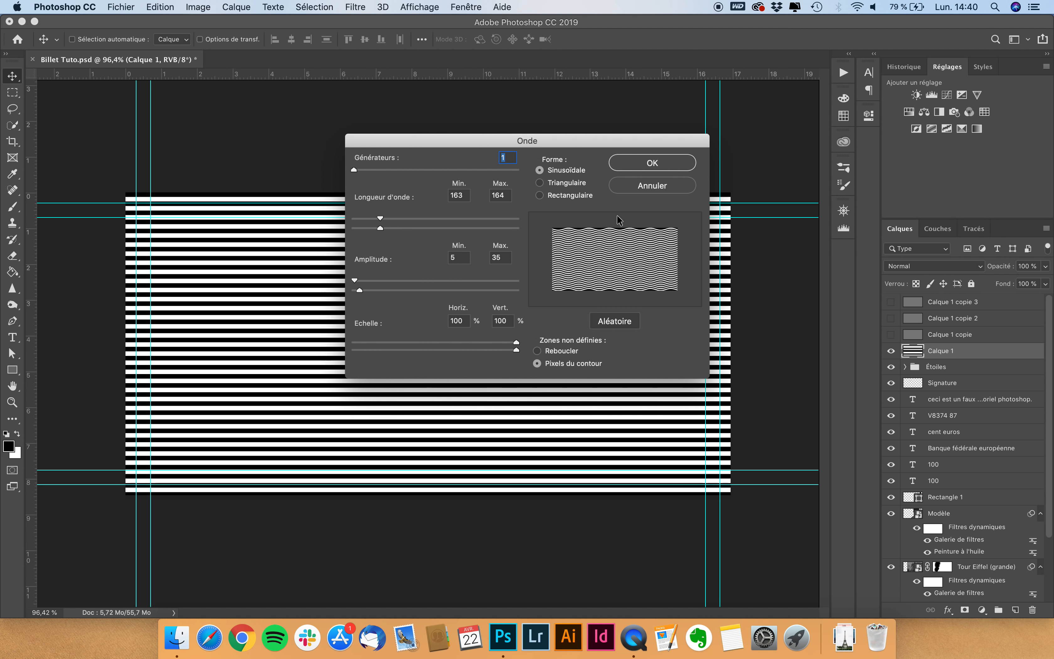
{"action": "mouse_move", "coordinate": [354, 170]}
{"action": "left_mouse_down"}
{"action": "mouse_move", "coordinate": [416, 173]}
{"action": "mouse_move", "coordinate": [332, 165]}
{"action": "left_mouse_up"}
{"action": "mouse_move", "coordinate": [380, 228]}
{"action": "left_mouse_down"}
{"action": "mouse_move", "coordinate": [464, 225]}
{"action": "mouse_move", "coordinate": [372, 229]}
{"action": "left_mouse_up"}
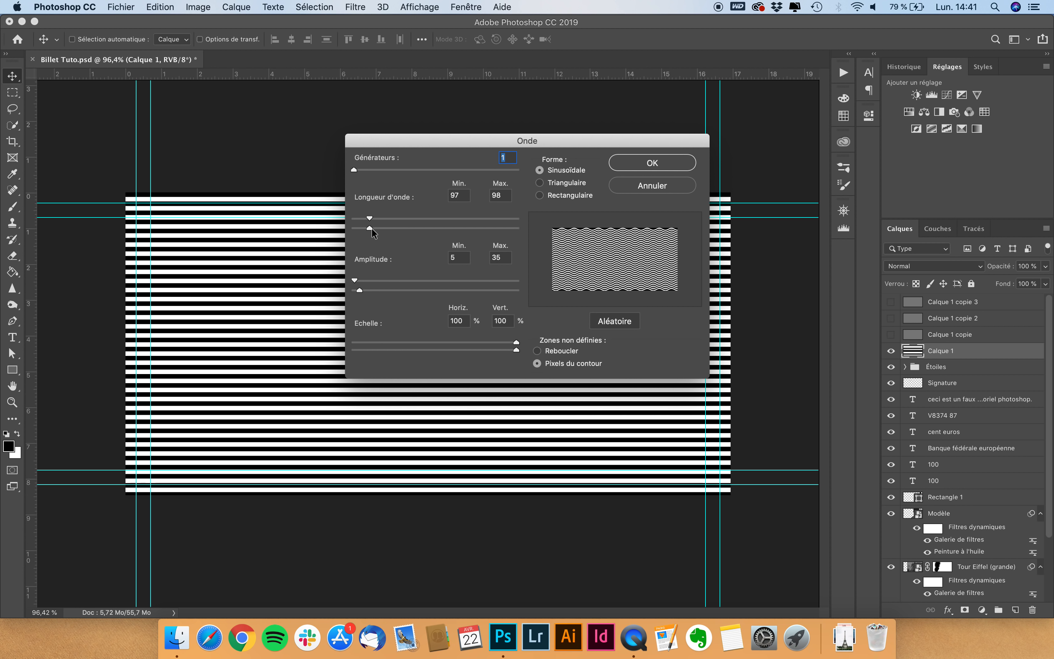
{"action": "mouse_move", "coordinate": [369, 230]}
{"action": "left_mouse_down"}
{"action": "mouse_move", "coordinate": [411, 231]}
{"action": "mouse_move", "coordinate": [373, 218]}
{"action": "mouse_move", "coordinate": [483, 221]}
{"action": "mouse_move", "coordinate": [371, 227]}
{"action": "left_mouse_up"}
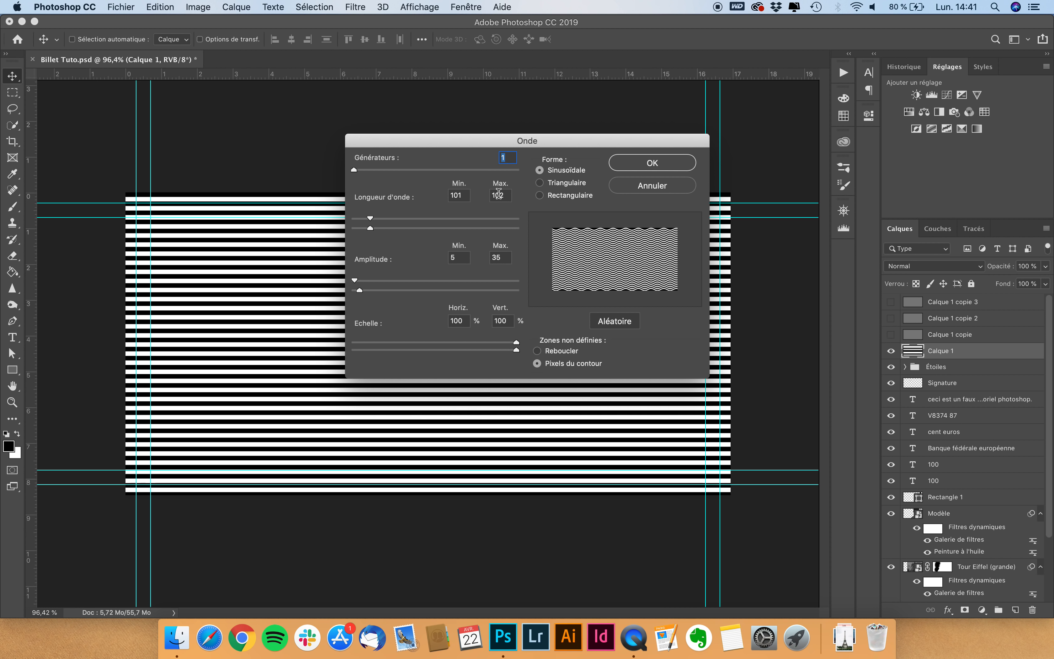
{"action": "left_click", "coordinate": [639, 168]}
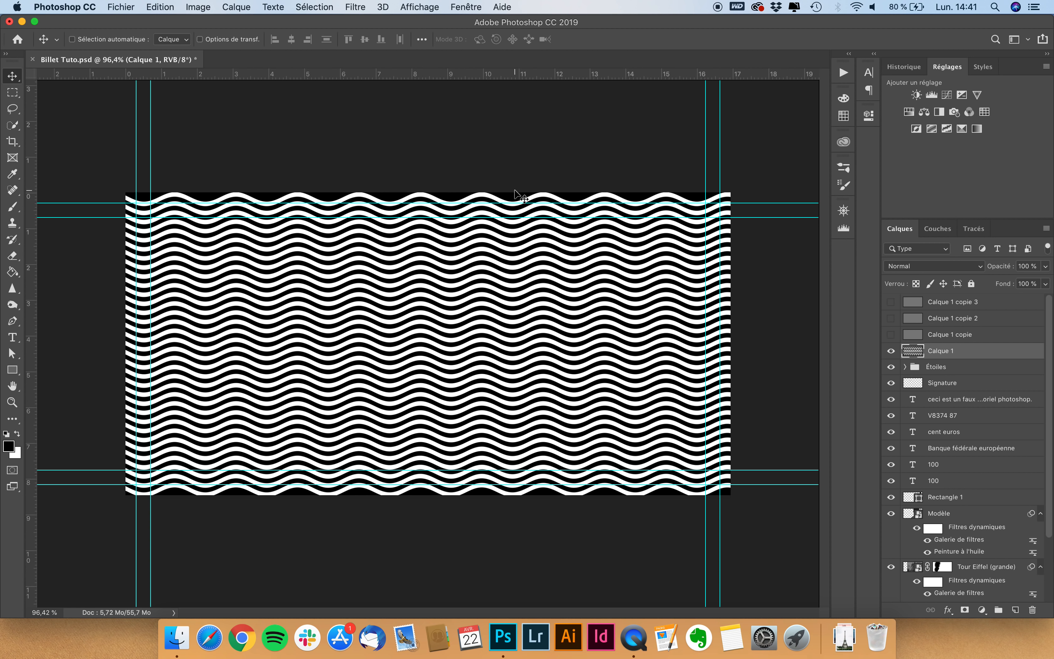
Set the wavy stripe layer's blend mode to Produit and its opacity to 30%.
{"action": "left_click", "coordinate": [945, 267]}
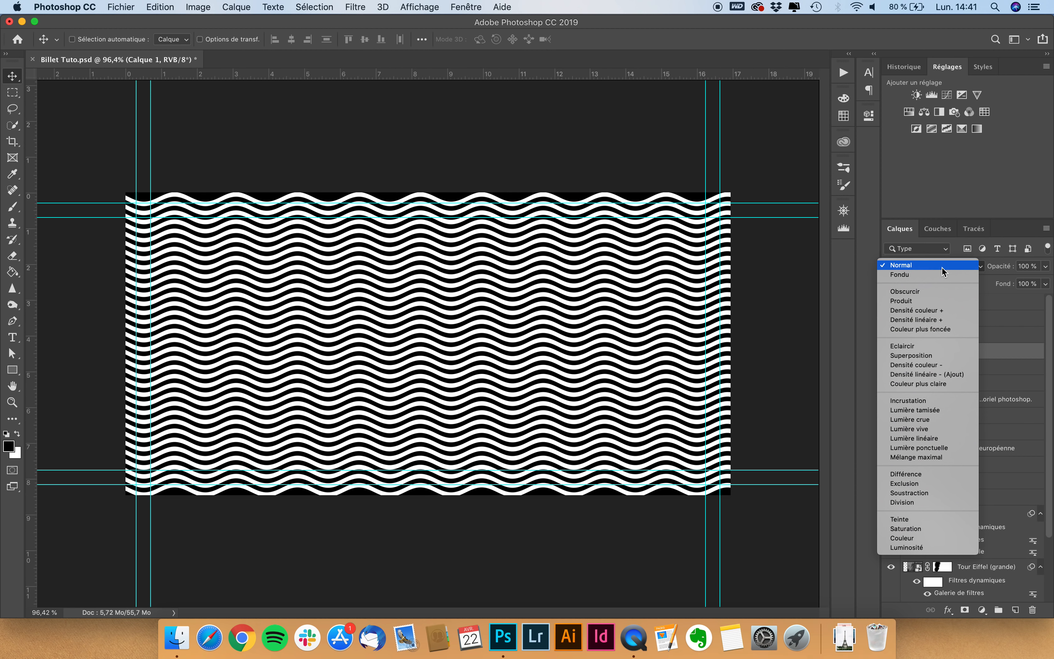
{"action": "left_click", "coordinate": [930, 300]}
{"action": "left_click", "coordinate": [1027, 268]}
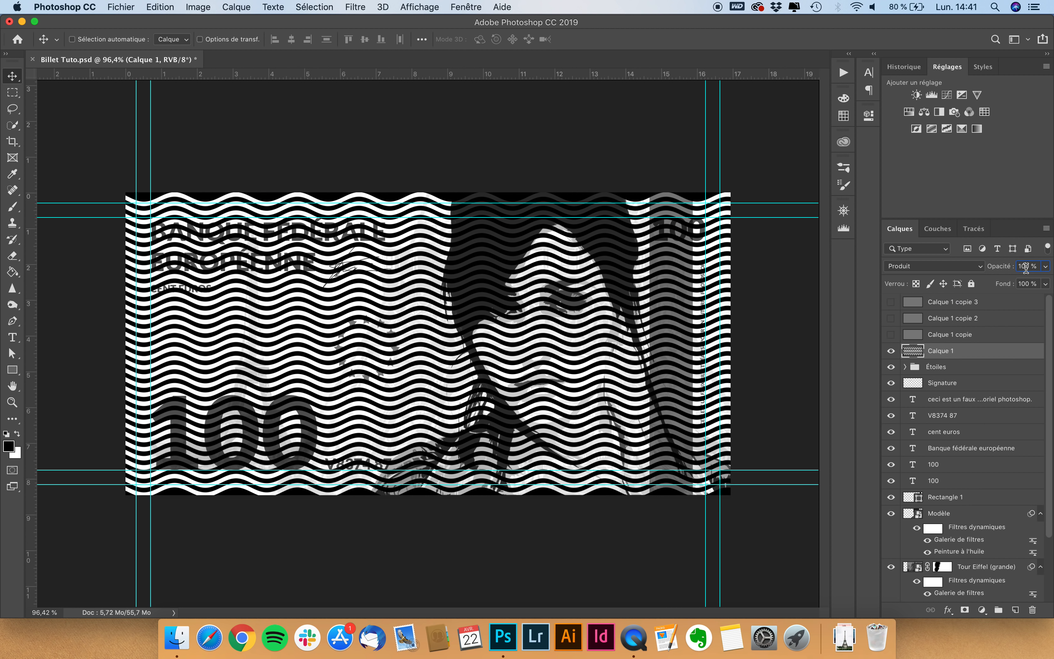
{"action": "type", "text": "30"}
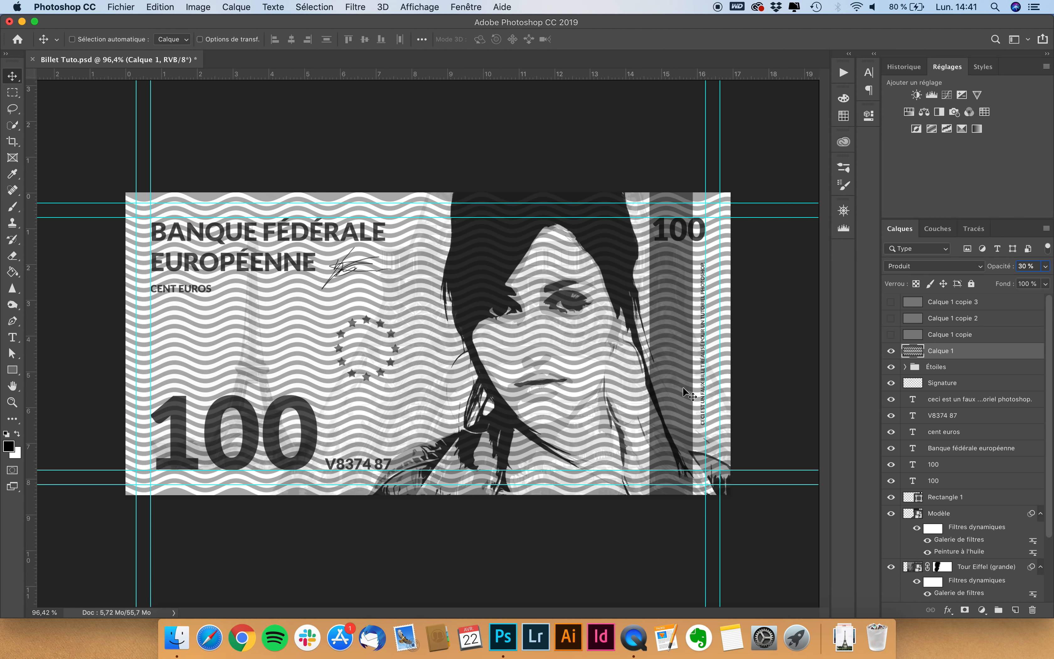
Mask the wavy stripe layer to a rectangular area beside the woman's face, crossing the lower part of the vertical band.
{"action": "left_click_drag", "start_coordinate": [689, 394], "coordinate": [619, 345]}
{"action": "mouse_move", "coordinate": [619, 345]}
{"action": "left_mouse_down"}
{"action": "mouse_move", "coordinate": [610, 346]}
{"action": "mouse_move", "coordinate": [636, 353]}
{"action": "mouse_move", "coordinate": [605, 348]}
{"action": "mouse_move", "coordinate": [645, 388]}
{"action": "left_mouse_up"}
{"action": "left_click", "coordinate": [12, 93]}
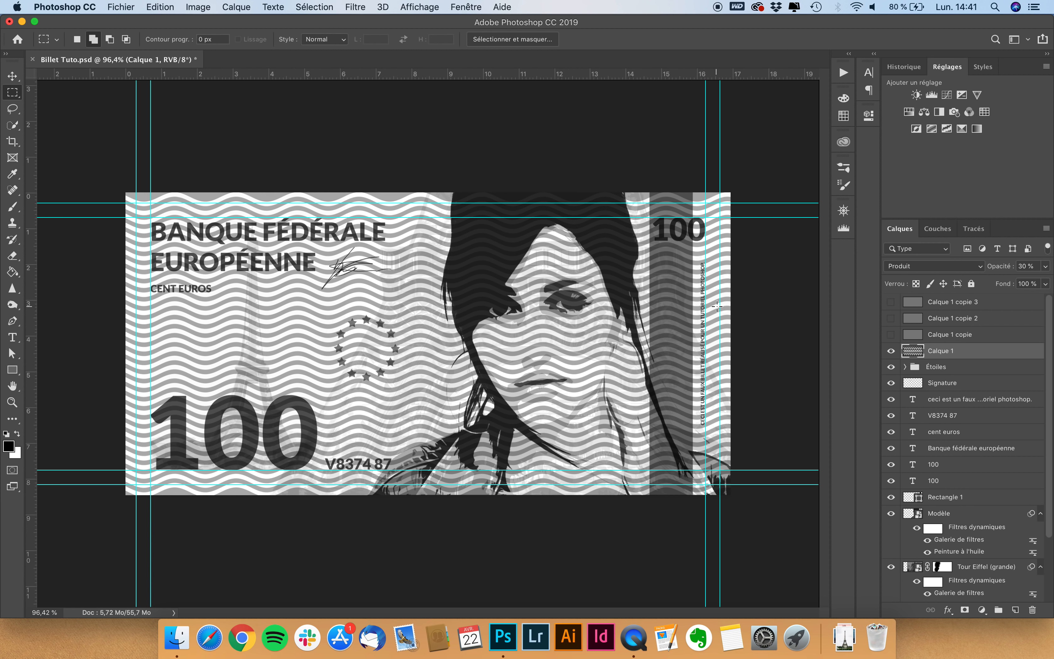
{"action": "left_click_drag", "start_coordinate": [726, 300], "coordinate": [597, 458]}
{"action": "left_click", "coordinate": [965, 610]}
Paint out the cut-off stripe along the upper edge of the wavy pattern on Calque 1's mask with a 24 px hard round brush.
{"action": "scroll", "coordinate": [658, 406], "scroll_direction": "up", "scroll_amount": 1}
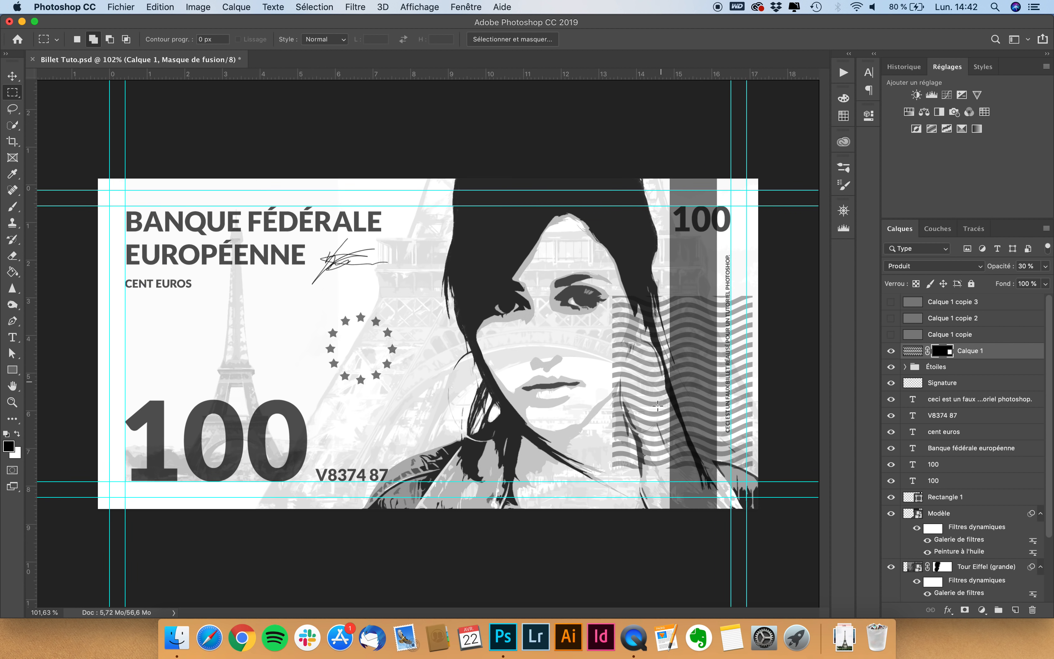
{"action": "scroll", "coordinate": [658, 405], "scroll_direction": "up", "scroll_amount": 2}
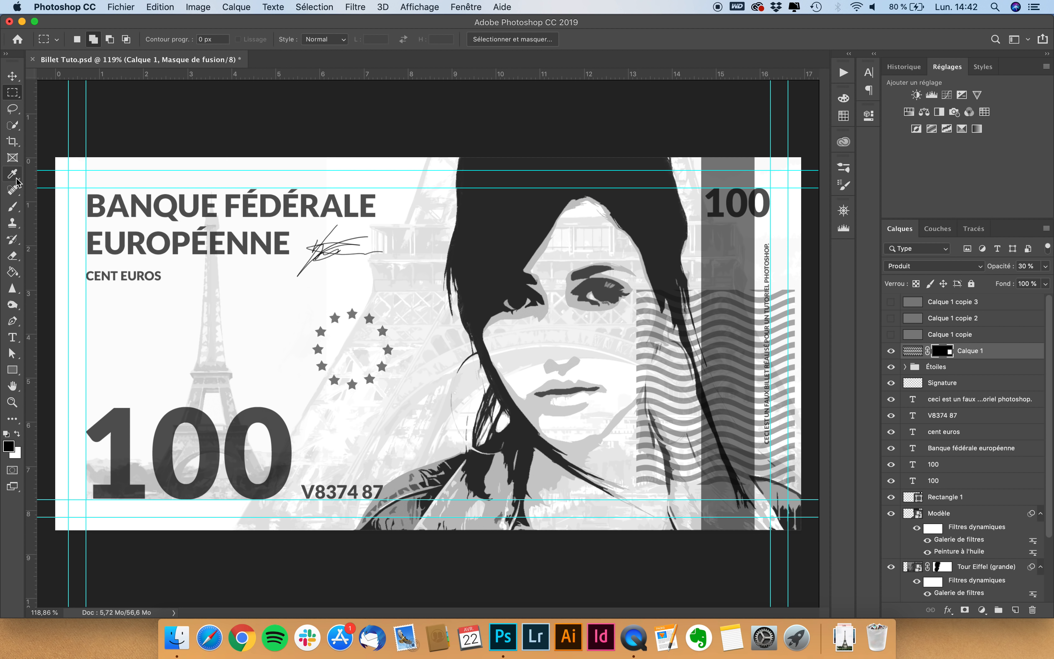
{"action": "left_click", "coordinate": [13, 207]}
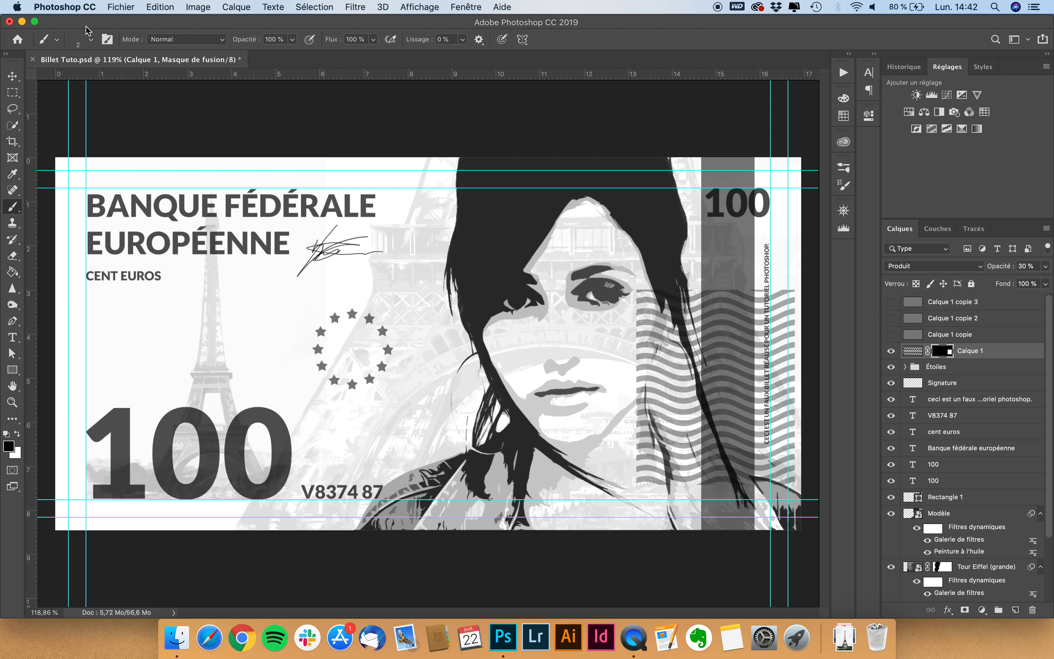
{"action": "left_click", "coordinate": [83, 39]}
{"action": "left_click", "coordinate": [81, 75]}
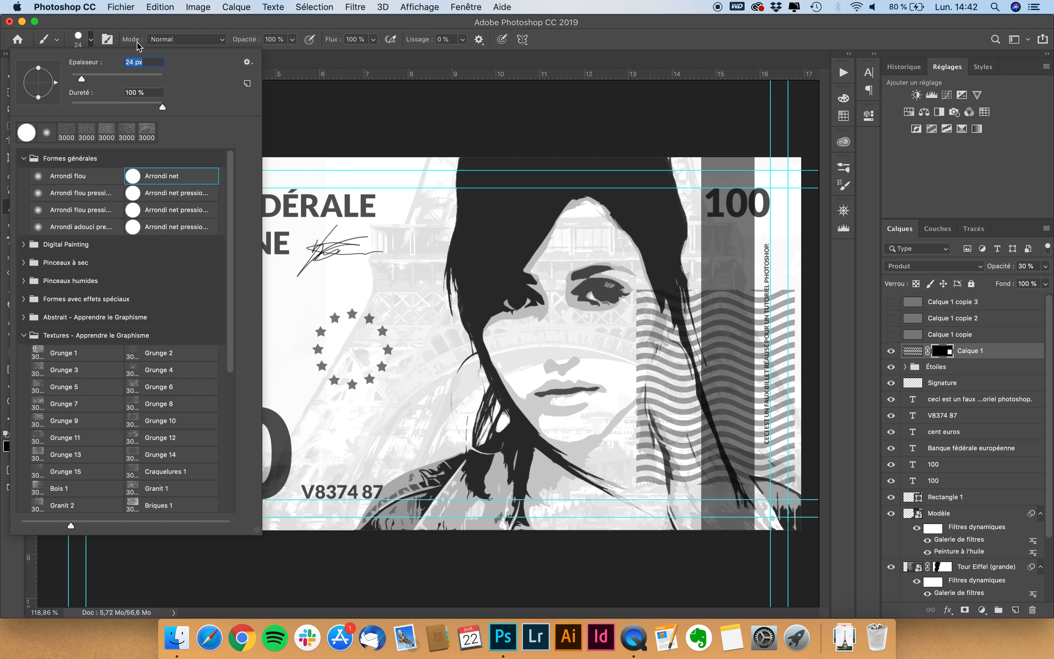
{"action": "left_click", "coordinate": [142, 22]}
{"action": "scroll", "coordinate": [645, 343], "scroll_direction": "up", "scroll_amount": 6}
{"action": "scroll", "coordinate": [644, 343], "scroll_direction": "right", "scroll_amount": 10}
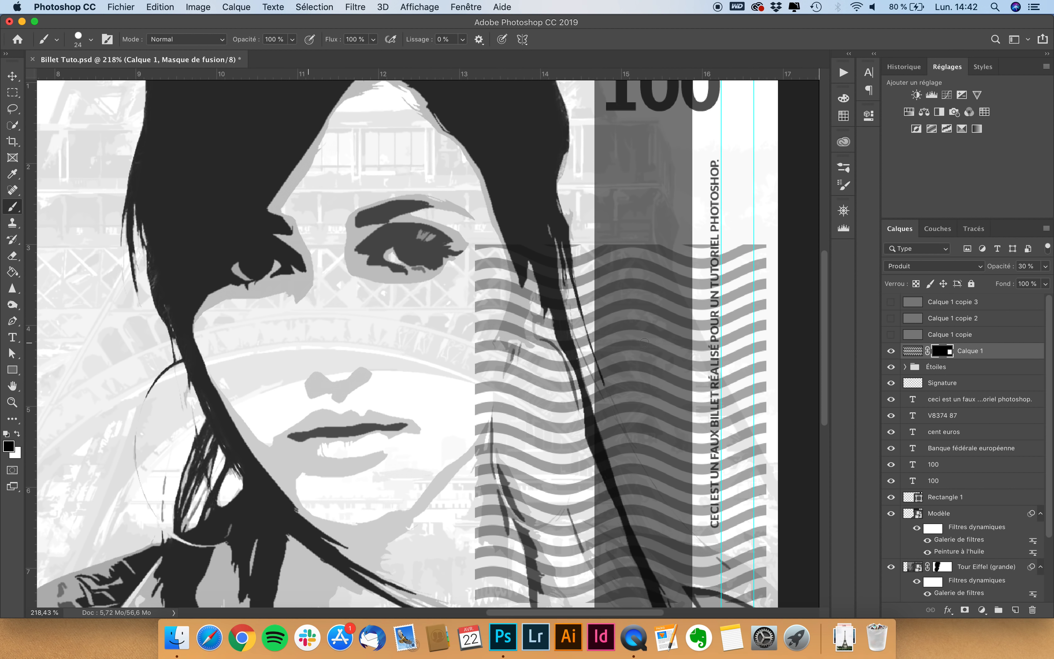
{"action": "scroll", "coordinate": [480, 181], "scroll_direction": "up", "scroll_amount": 2}
{"action": "scroll", "coordinate": [481, 182], "scroll_direction": "up", "scroll_amount": 1}
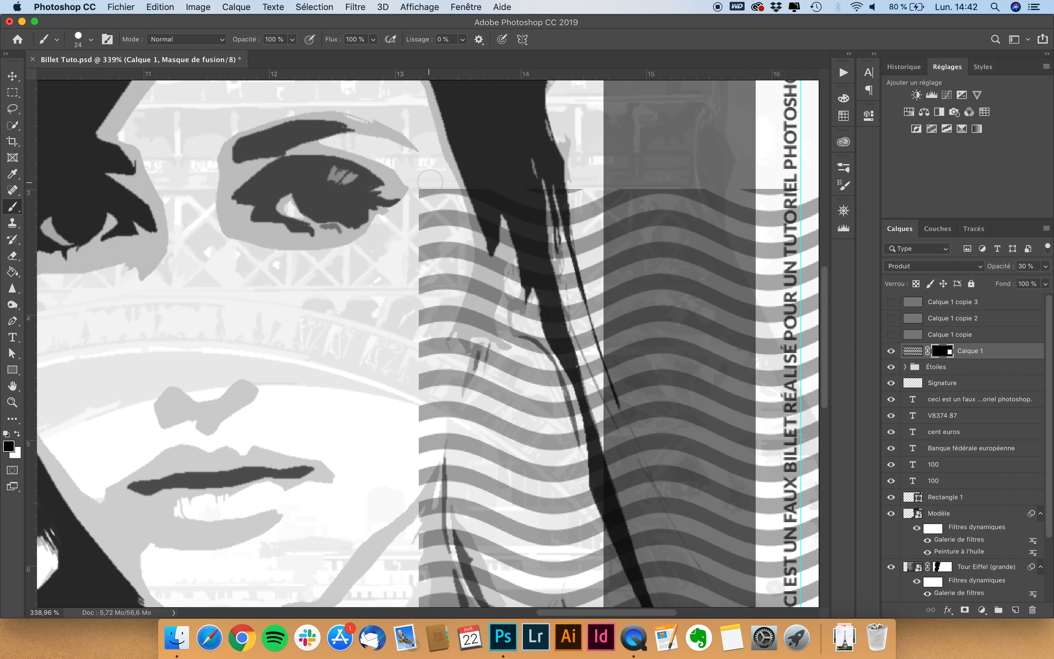
{"action": "mouse_move", "coordinate": [442, 188]}
{"action": "left_mouse_down"}
{"action": "mouse_move", "coordinate": [545, 220]}
{"action": "mouse_move", "coordinate": [591, 210]}
{"action": "mouse_move", "coordinate": [540, 189]}
{"action": "mouse_move", "coordinate": [597, 192]}
{"action": "mouse_move", "coordinate": [589, 209]}
{"action": "mouse_move", "coordinate": [653, 192]}
{"action": "mouse_move", "coordinate": [732, 212]}
{"action": "left_mouse_up"}
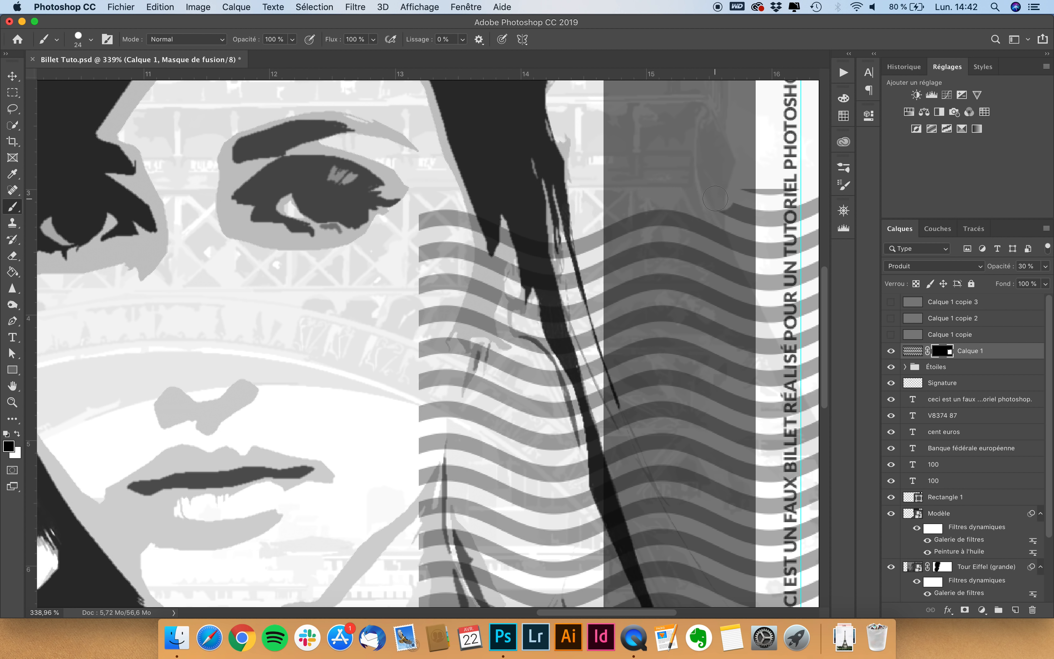
Paint out the partial stripe along the lower edge of the wavy pattern on Calque 1's mask.
{"action": "scroll", "coordinate": [697, 207], "scroll_direction": "right", "scroll_amount": 5}
{"action": "scroll", "coordinate": [600, 209], "scroll_direction": "down", "scroll_amount": 6}
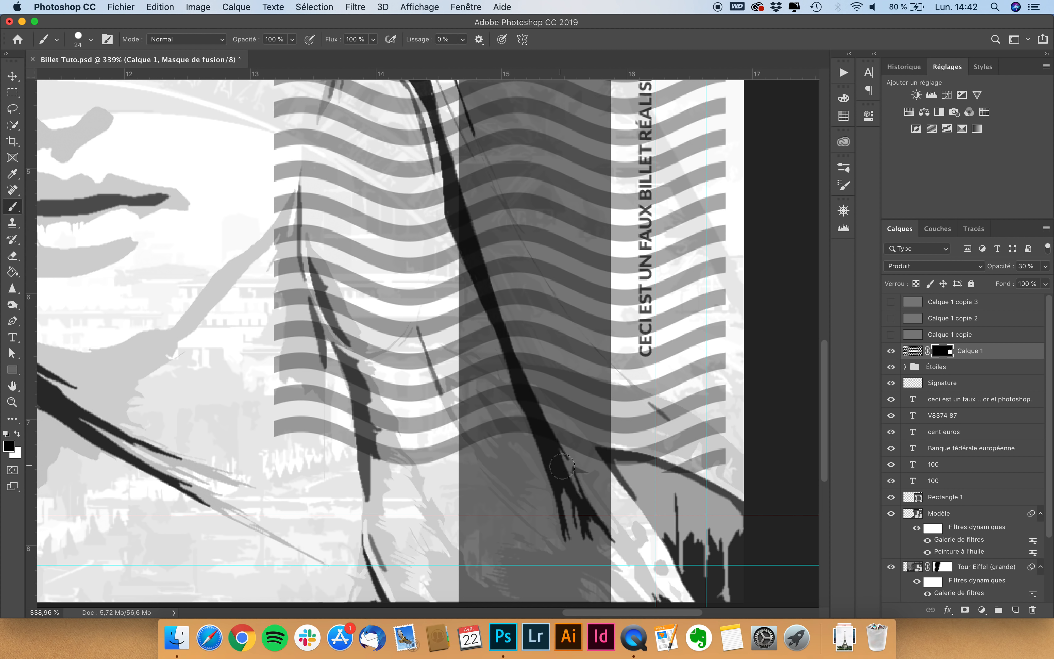
{"action": "left_click_drag", "start_coordinate": [728, 458], "coordinate": [650, 485]}
{"action": "left_click", "coordinate": [12, 73]}
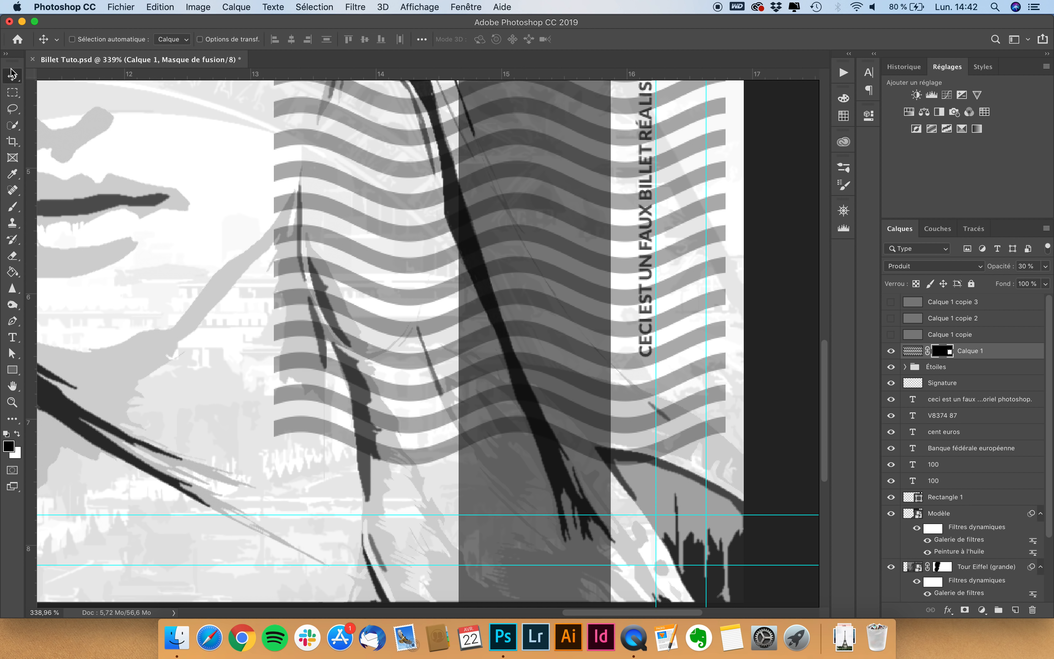
{"action": "scroll", "coordinate": [103, 120], "scroll_direction": "down", "scroll_amount": 3}
{"action": "scroll", "coordinate": [245, 280], "scroll_direction": "down", "scroll_amount": 3}
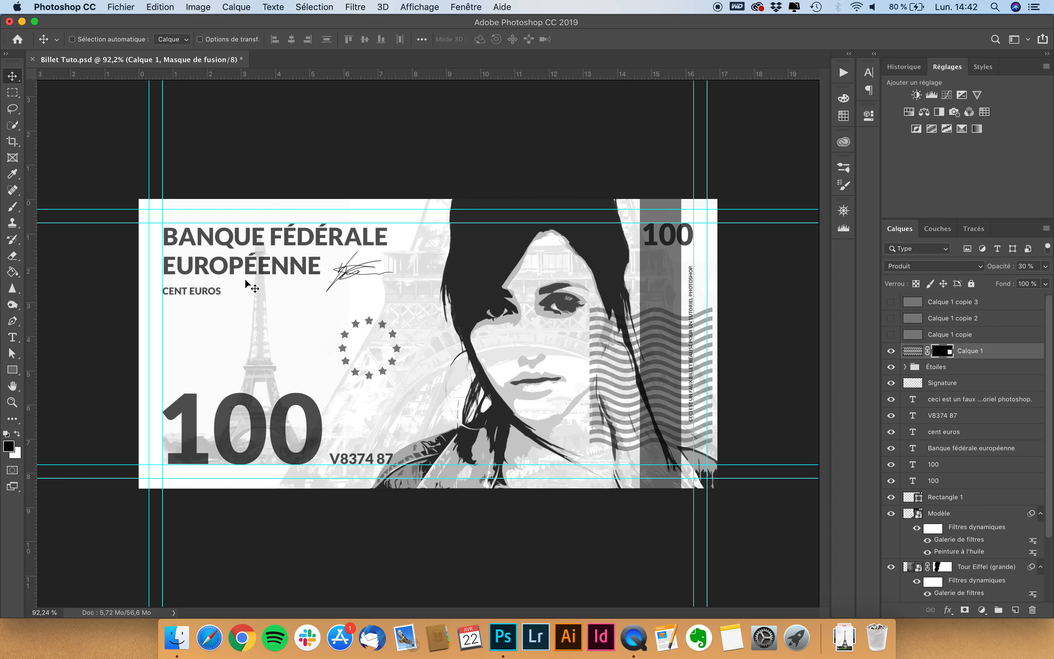
{"action": "scroll", "coordinate": [576, 365], "scroll_direction": "down", "scroll_amount": 1}
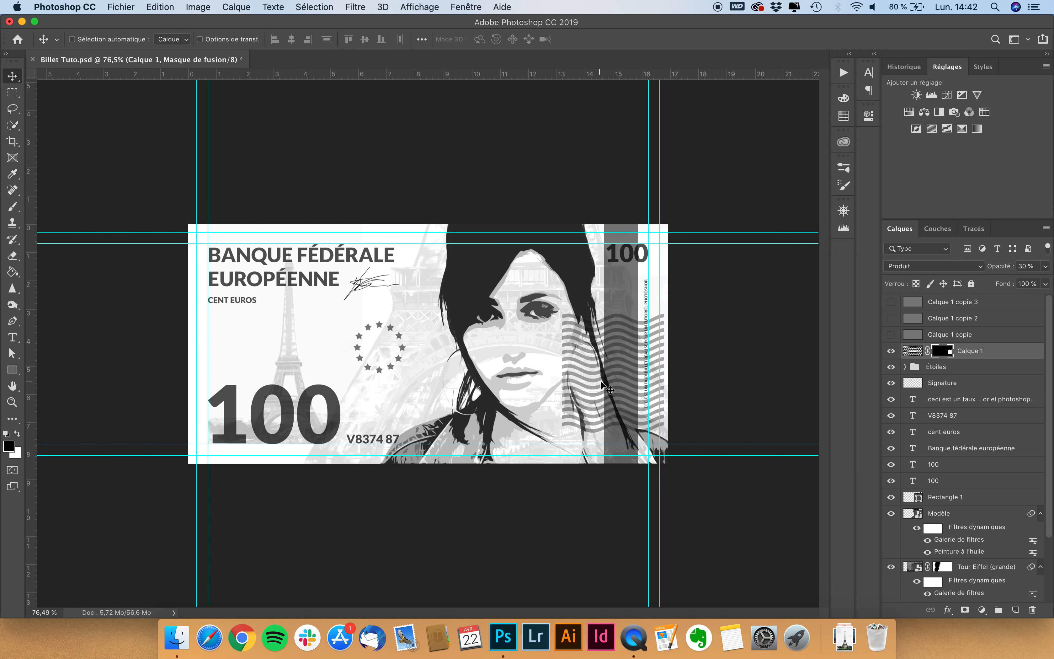
Enlarge the fine wavy line layer Calque 1 copie to about 166% and reposition it across the woman's face and the vertical band.
{"action": "key", "text": "super+t"}
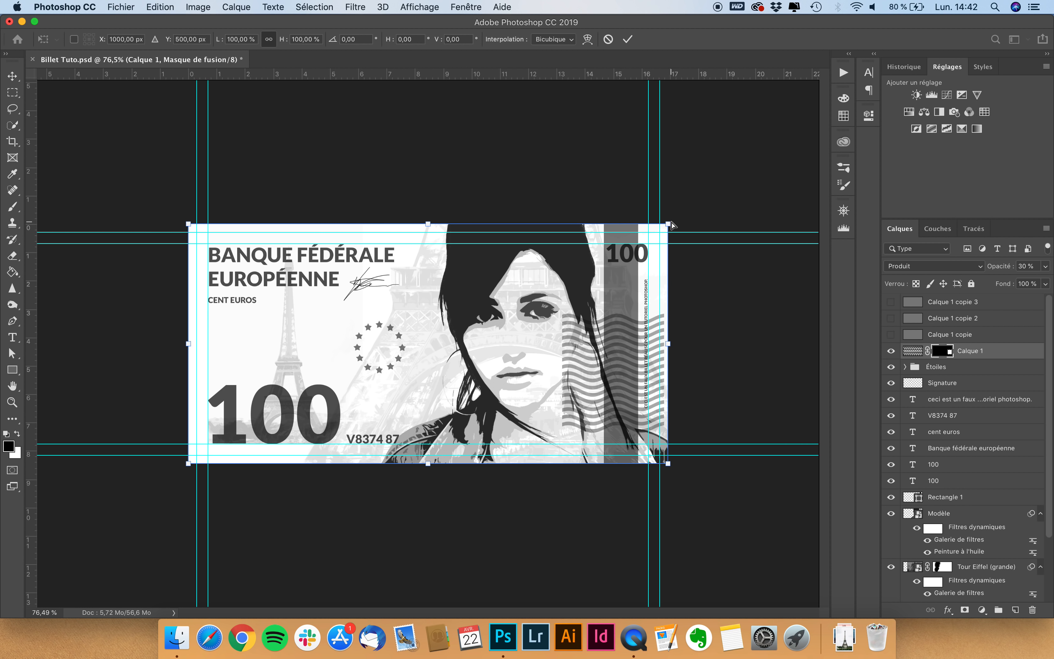
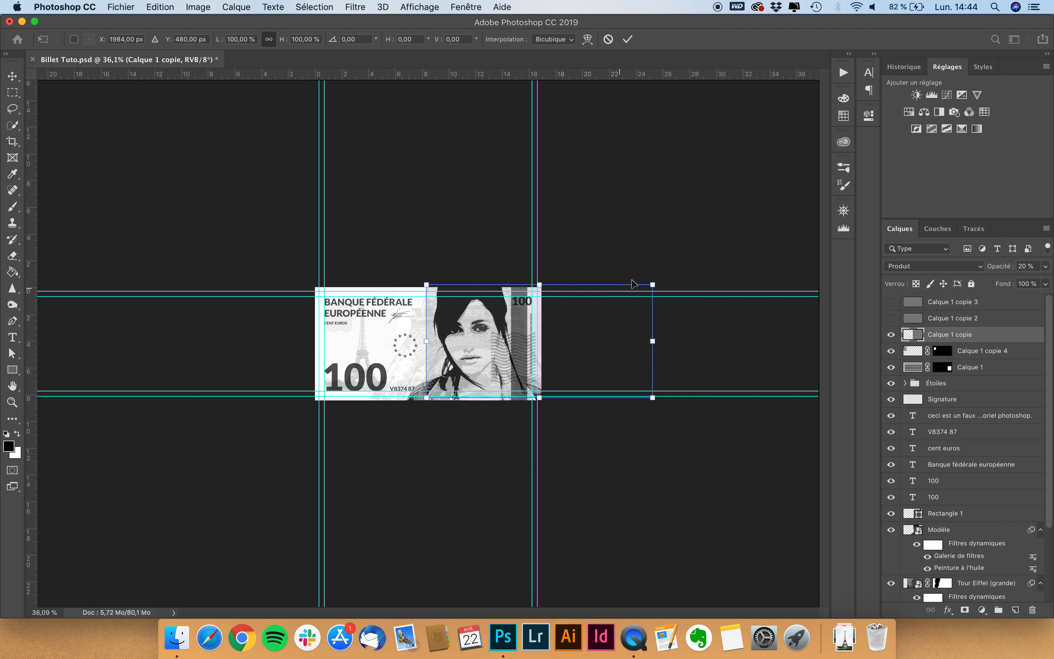
{"action": "left_click_drag", "start_coordinate": [654, 284], "coordinate": [725, 237]}
{"action": "left_click_drag", "start_coordinate": [532, 325], "coordinate": [618, 332]}
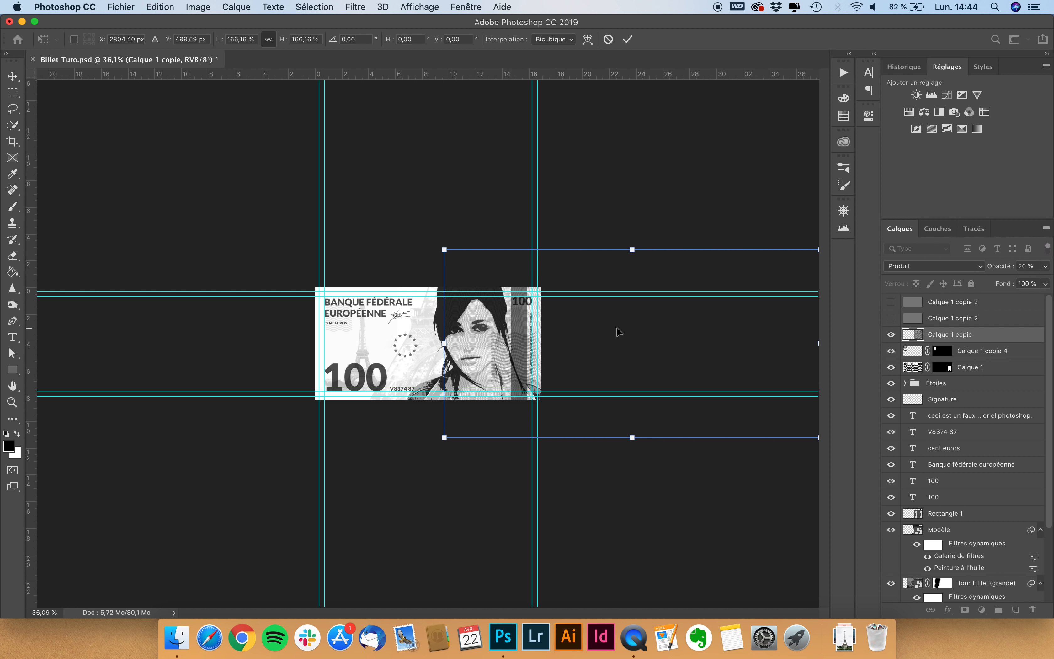
{"action": "key", "text": "Return"}
{"action": "key", "text": "super+0"}
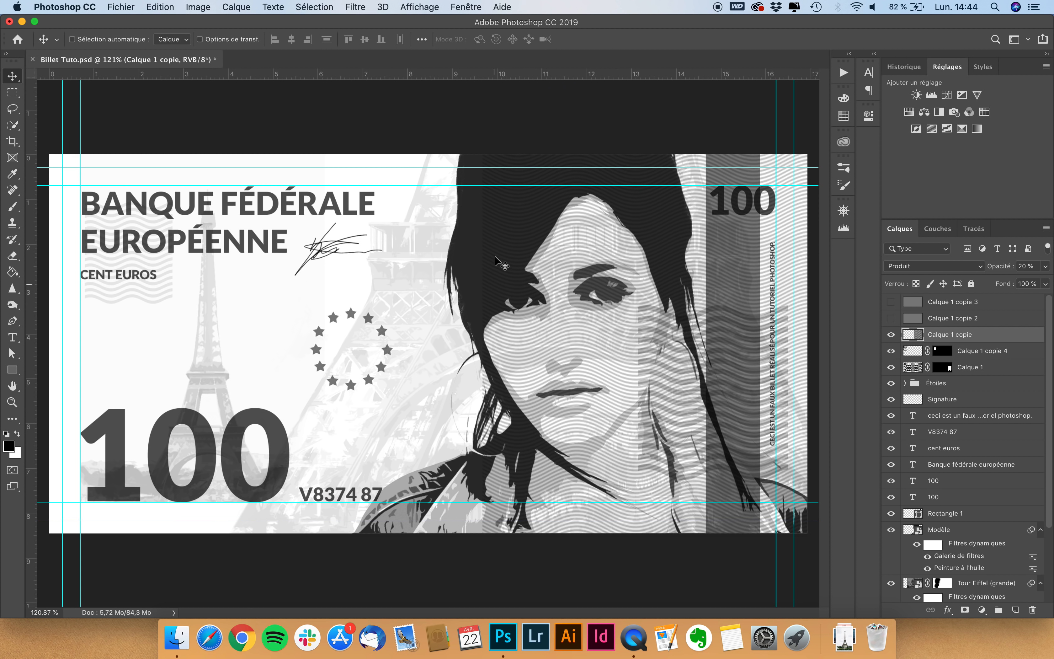
Scale Calque 1 copie down to about 78% and move it back so its lines start at the hair and cover the portrait.
{"action": "scroll", "coordinate": [474, 384], "scroll_direction": "down", "scroll_amount": 5}
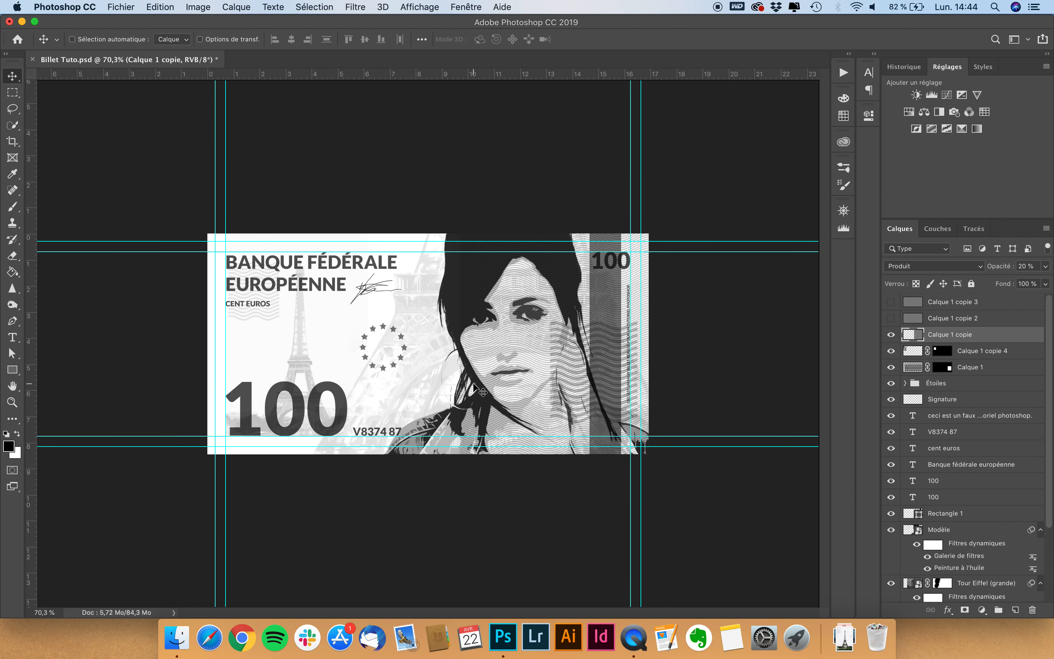
{"action": "key", "text": "super+t"}
{"action": "scroll", "coordinate": [528, 352], "scroll_direction": "down", "scroll_amount": 4}
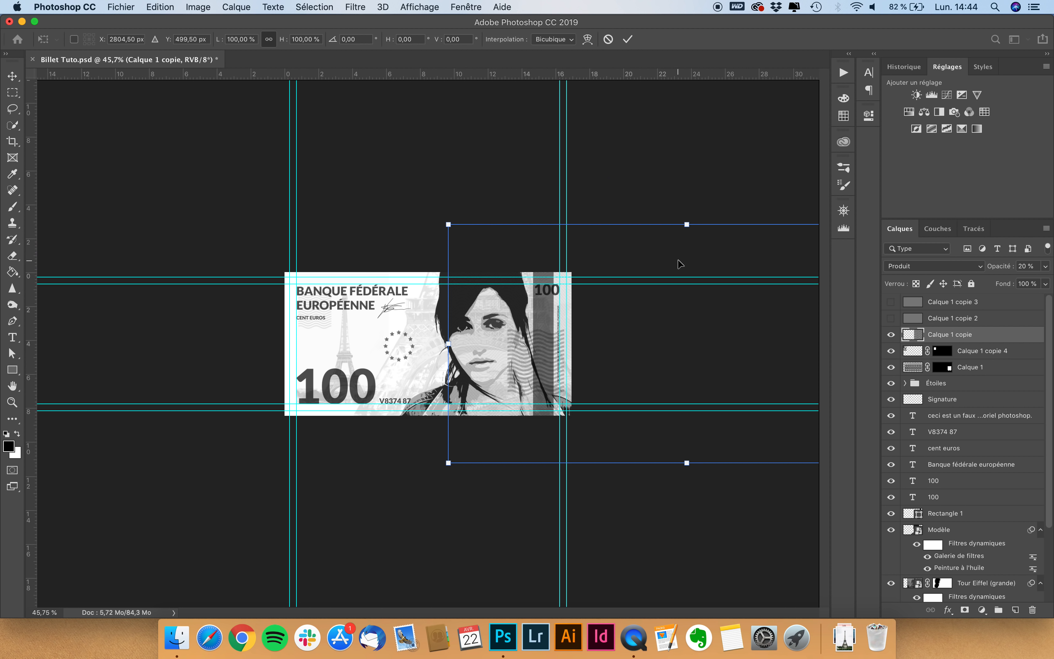
{"action": "scroll", "coordinate": [697, 262], "scroll_direction": "down", "scroll_amount": 3}
{"action": "left_click_drag", "start_coordinate": [800, 252], "coordinate": [762, 273]}
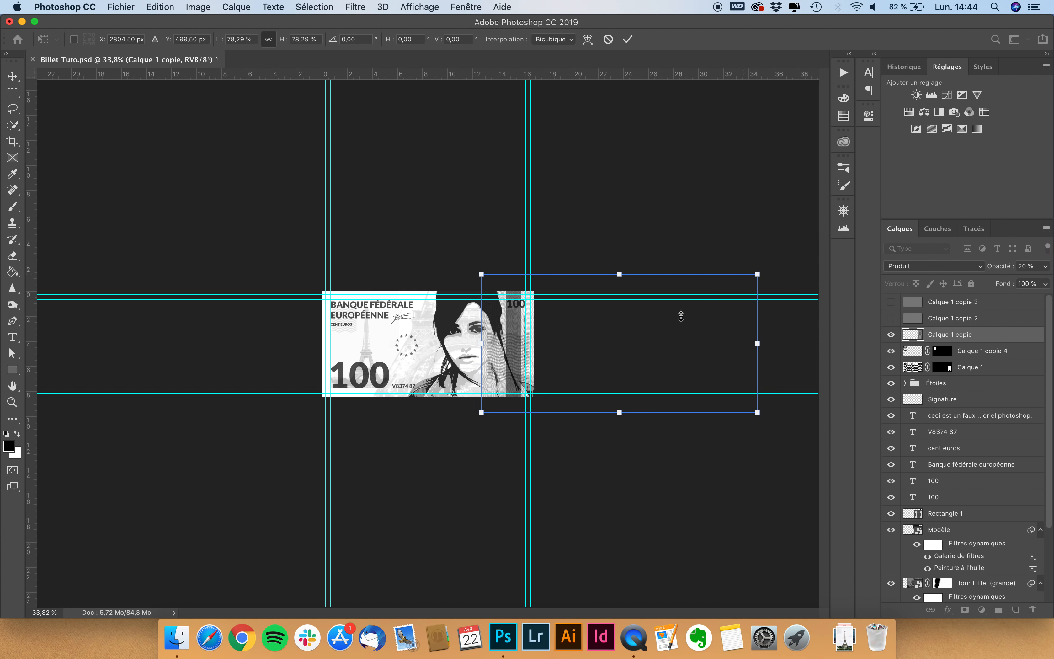
{"action": "left_click_drag", "start_coordinate": [641, 340], "coordinate": [605, 343]}
{"action": "key", "text": "Return"}
{"action": "key", "text": "super+plus"}
{"action": "key", "text": "super+plus"}
{"action": "key", "text": "super+plus"}
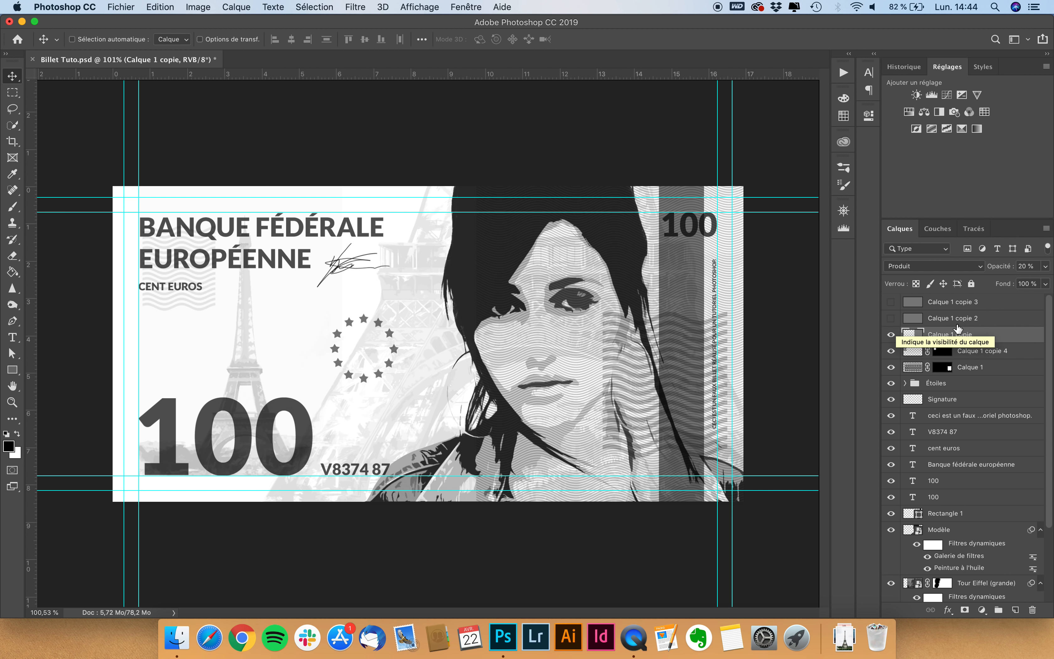
Show the grey layer Calque 1 copie 2 and apply the Motif de demi-teintes sketch filter with size 1, contrast 50 and type Segment.
{"action": "left_click", "coordinate": [913, 318]}
{"action": "left_click", "coordinate": [892, 322]}
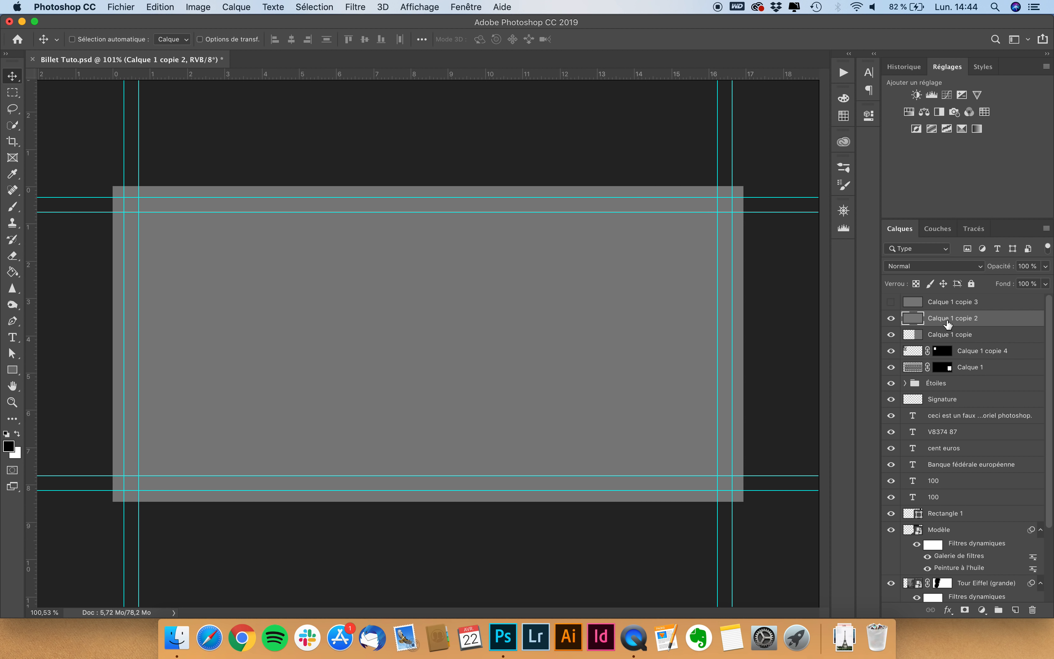
{"action": "left_click", "coordinate": [346, 7]}
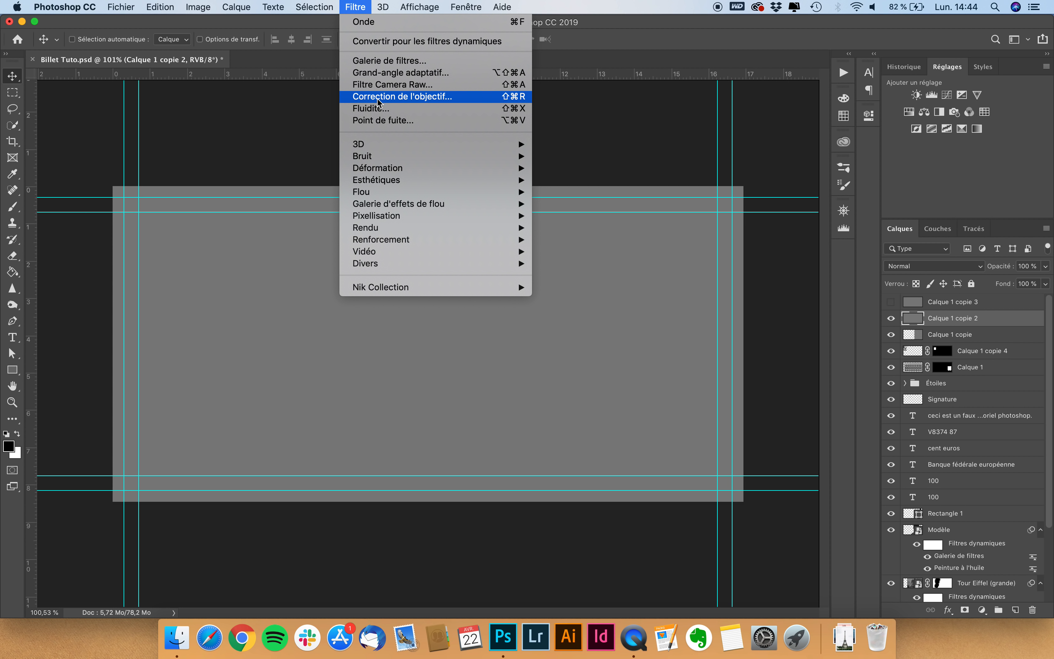
{"action": "left_click", "coordinate": [381, 61]}
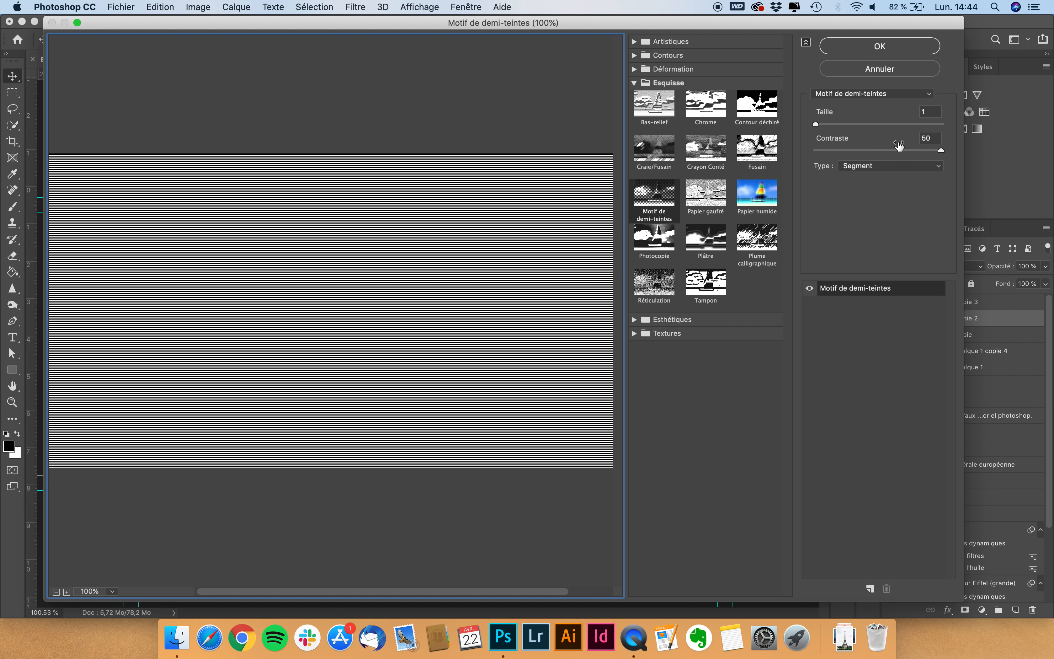
{"action": "left_click", "coordinate": [888, 40]}
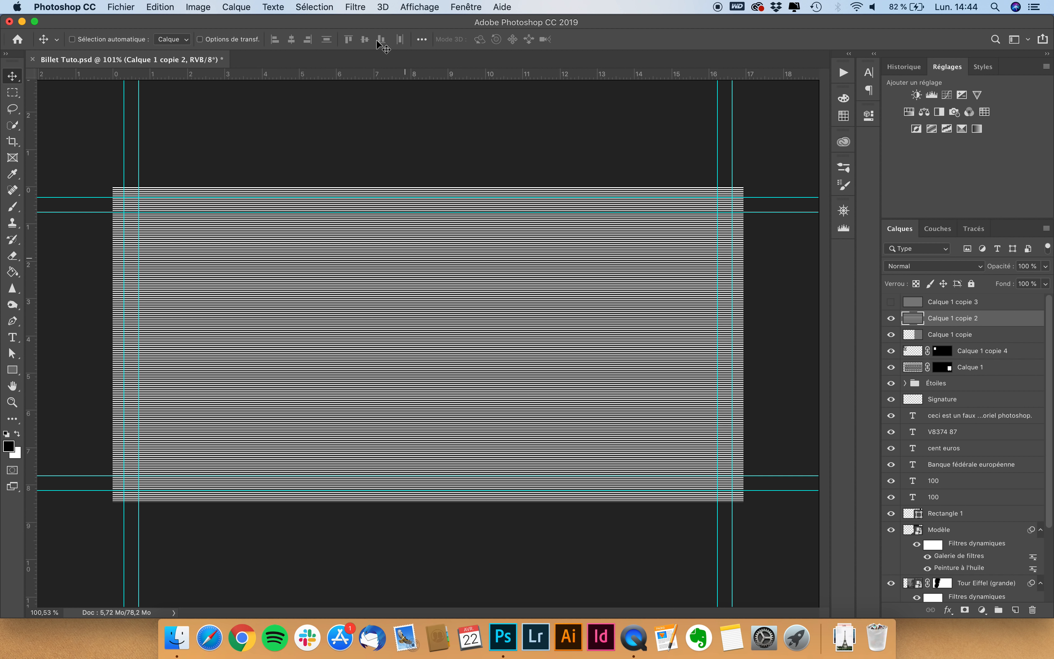
Warp the thin stripes of Calque 1 copie 2 in the Fluidité filter with several forward-warp strokes, using a brush size of about 1128.
{"action": "left_click", "coordinate": [356, 7]}
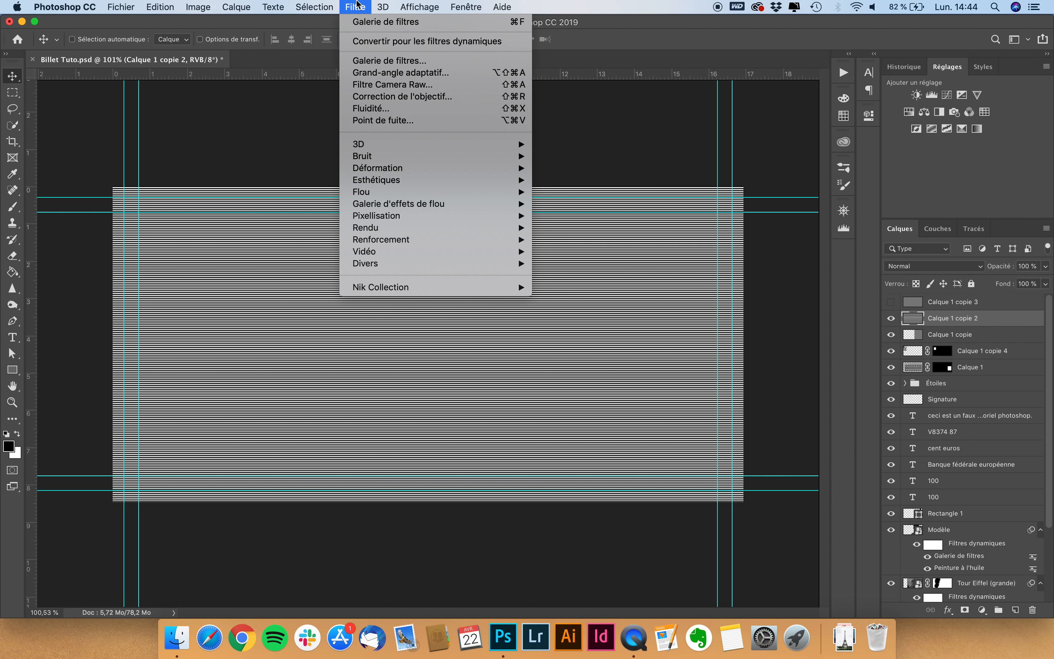
{"action": "left_click", "coordinate": [371, 109]}
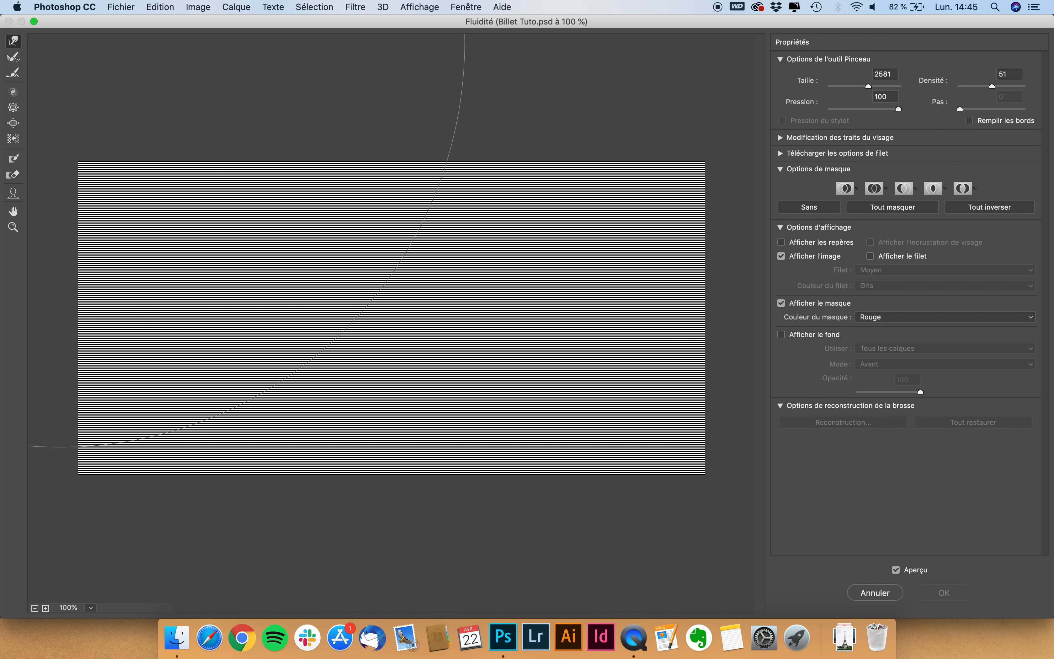
{"action": "left_click_drag", "start_coordinate": [338, 168], "coordinate": [116, 163]}
{"action": "mouse_move", "coordinate": [316, 293]}
{"action": "left_mouse_down"}
{"action": "mouse_move", "coordinate": [300, 271]}
{"action": "mouse_move", "coordinate": [332, 279]}
{"action": "left_mouse_up"}
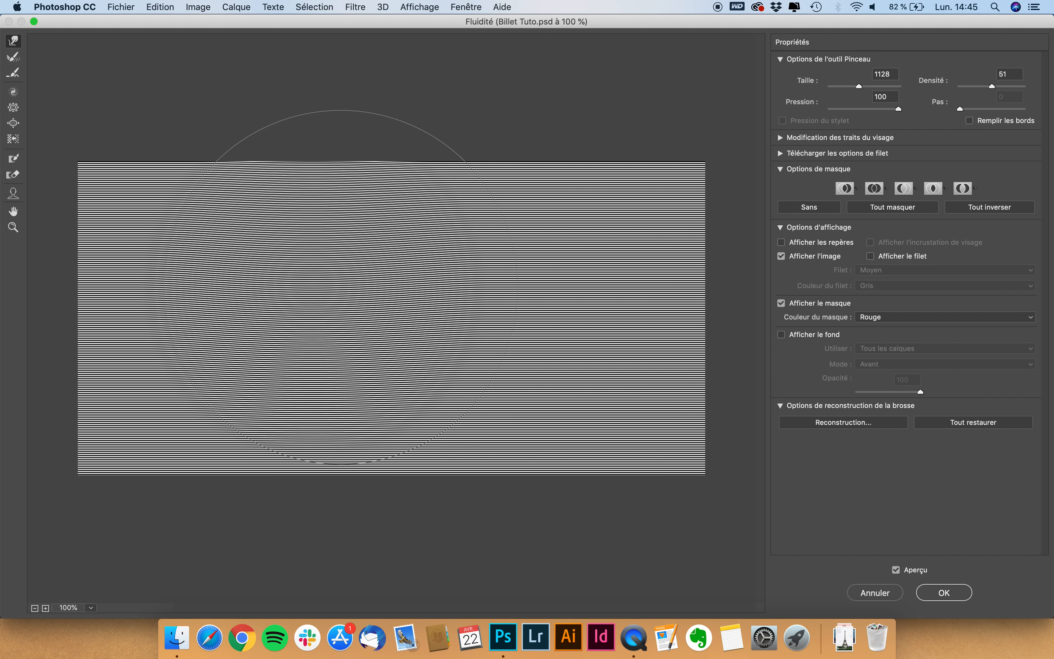
{"action": "left_click_drag", "start_coordinate": [494, 329], "coordinate": [530, 344]}
{"action": "mouse_move", "coordinate": [266, 330]}
{"action": "left_mouse_down"}
{"action": "mouse_move", "coordinate": [259, 353]}
{"action": "mouse_move", "coordinate": [216, 379]}
{"action": "mouse_move", "coordinate": [203, 273]}
{"action": "left_mouse_up"}
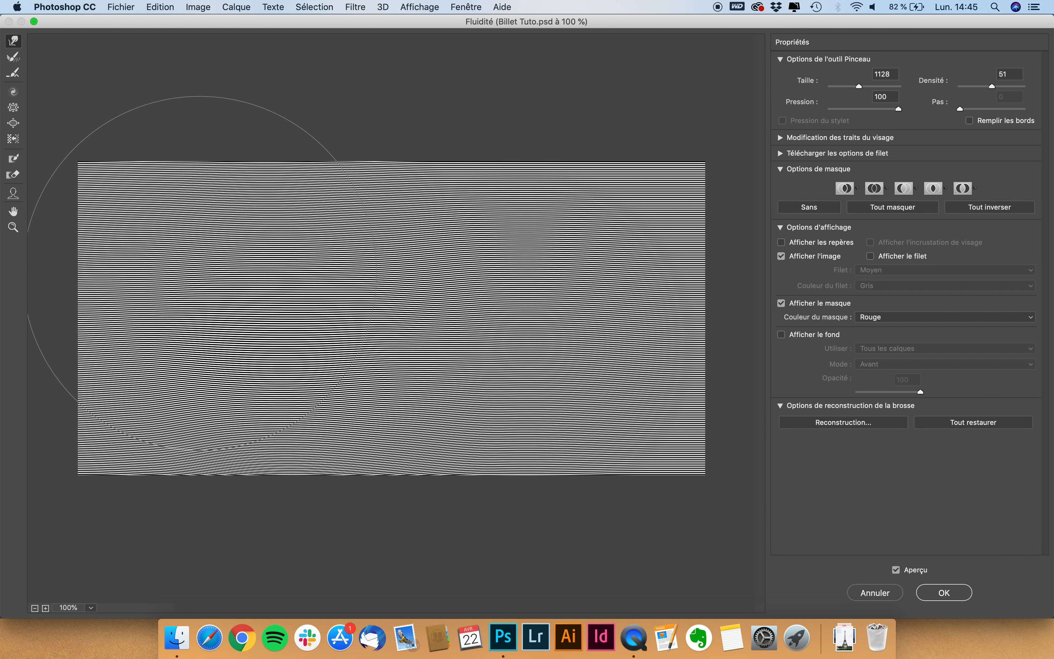
{"action": "mouse_move", "coordinate": [499, 302]}
{"action": "left_mouse_down"}
{"action": "mouse_move", "coordinate": [530, 300]}
{"action": "mouse_move", "coordinate": [545, 282]}
{"action": "left_mouse_up"}
{"action": "left_click_drag", "start_coordinate": [537, 380], "coordinate": [545, 399]}
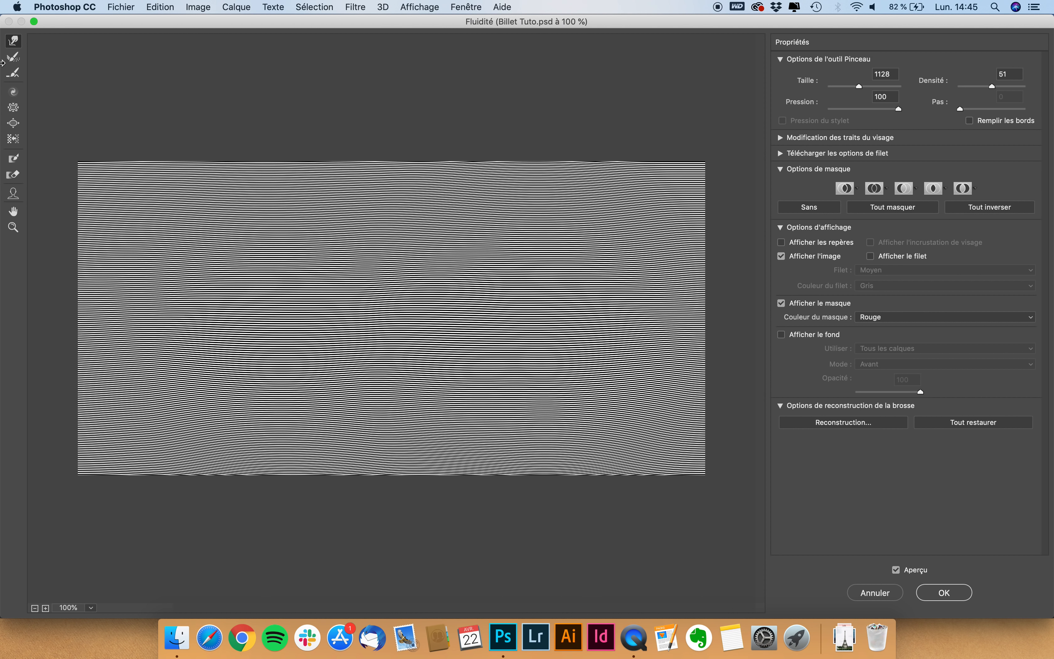
Bulge the thin stripes of Calque 1 copie 2 in several places with the Fluidité bloat tool at brush size 1266, and apply the filter.
{"action": "left_click", "coordinate": [13, 123]}
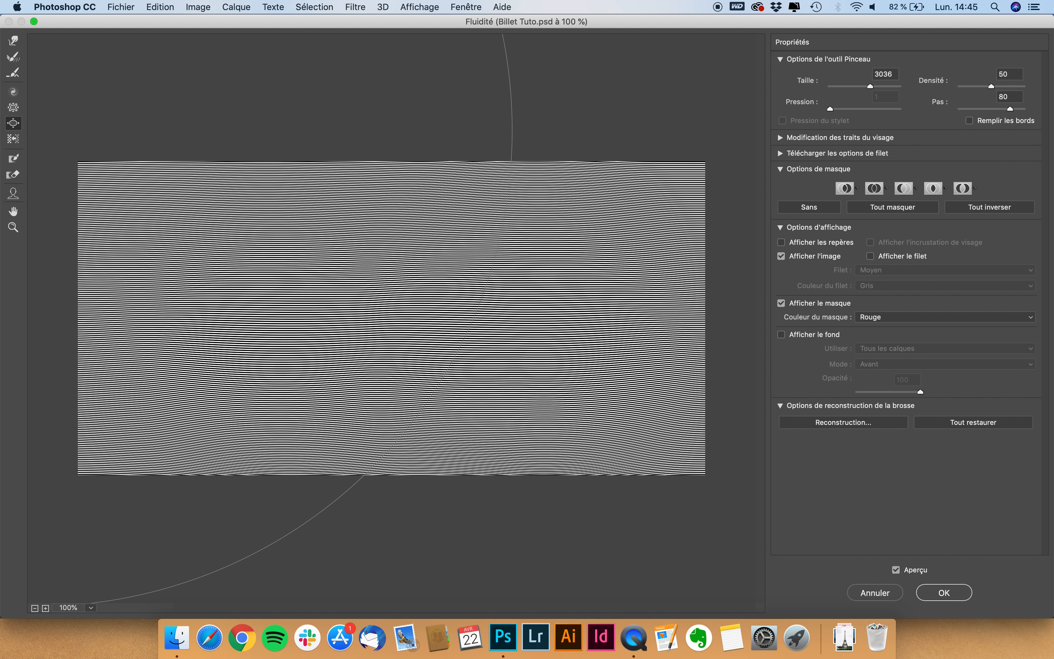
{"action": "left_click_drag", "start_coordinate": [404, 307], "coordinate": [109, 310]}
{"action": "left_click_drag", "start_coordinate": [296, 323], "coordinate": [205, 326]}
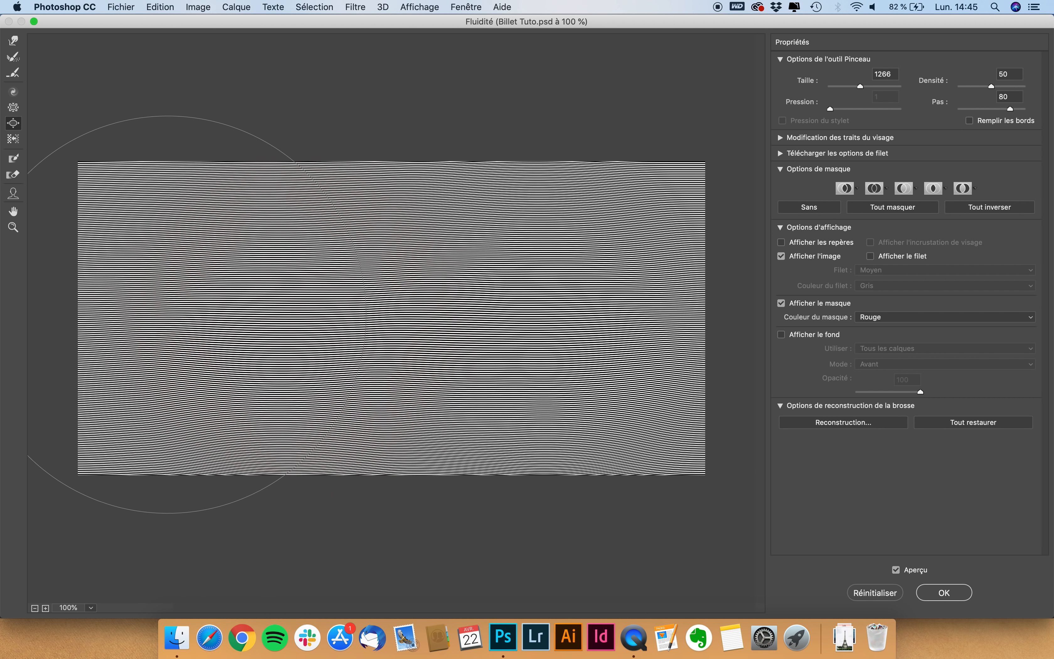
{"action": "left_click", "coordinate": [302, 349]}
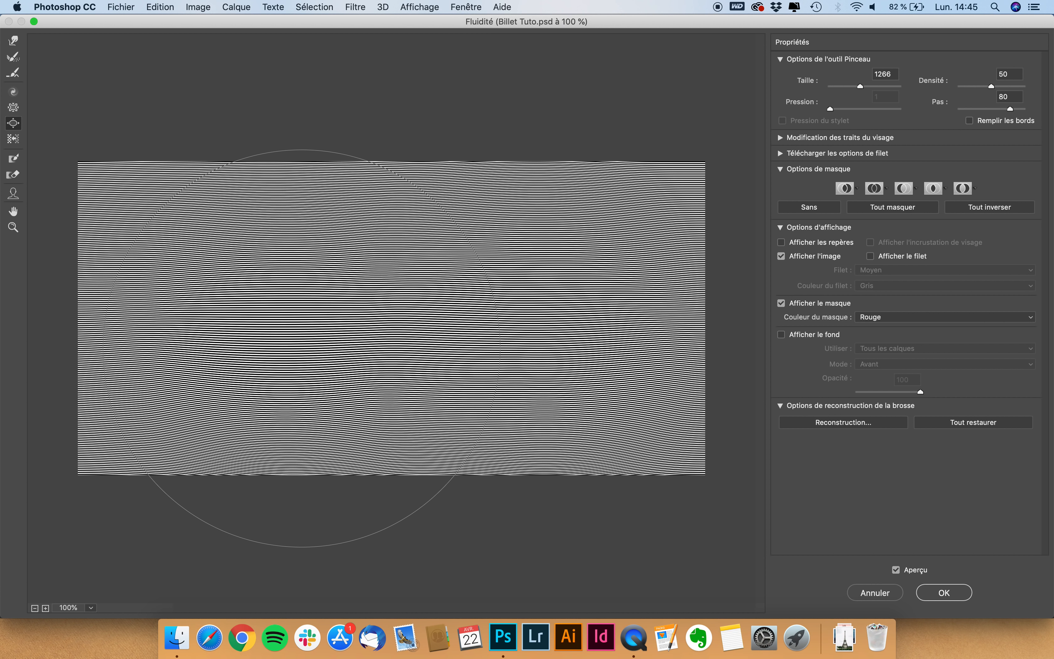
{"action": "left_click", "coordinate": [302, 349]}
{"action": "left_click", "coordinate": [396, 375]}
{"action": "left_click", "coordinate": [520, 361]}
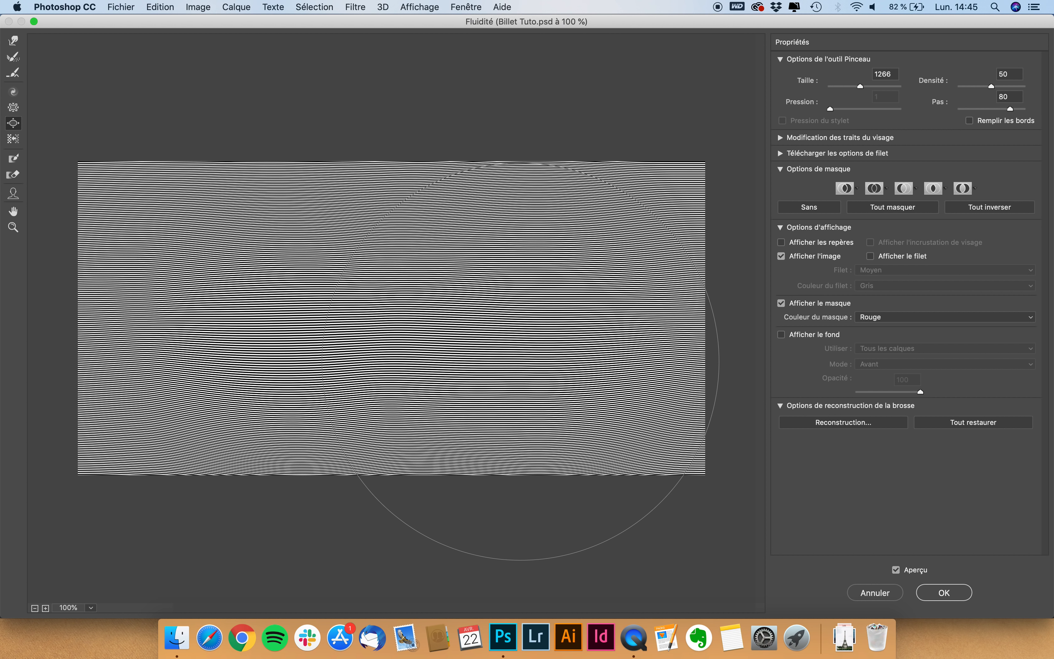
{"action": "left_click", "coordinate": [572, 343]}
{"action": "left_click", "coordinate": [321, 209]}
{"action": "left_click", "coordinate": [298, 296]}
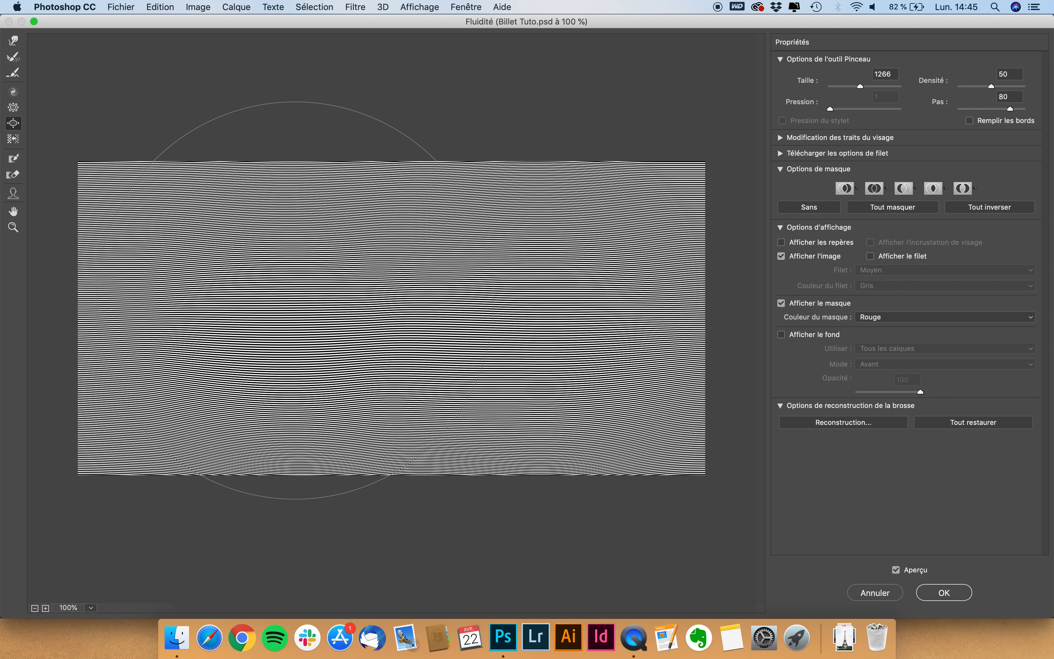
{"action": "left_click", "coordinate": [270, 322]}
{"action": "left_click", "coordinate": [180, 363]}
{"action": "left_click", "coordinate": [180, 363]}
{"action": "left_click", "coordinate": [236, 217]}
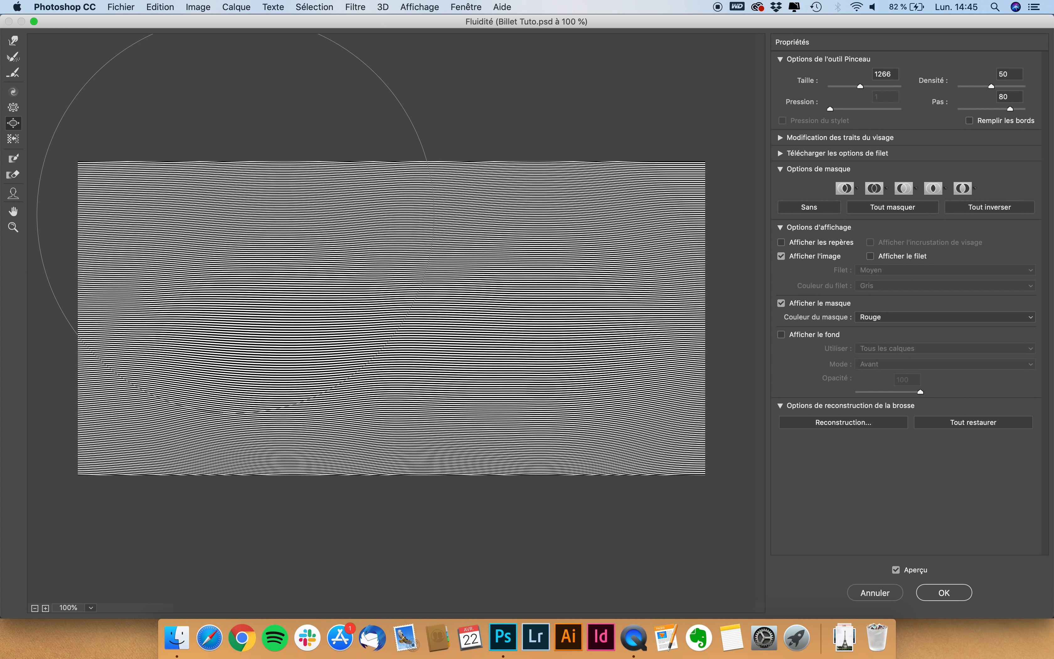
{"action": "left_click", "coordinate": [483, 316]}
{"action": "left_click", "coordinate": [624, 333]}
{"action": "left_click", "coordinate": [603, 408]}
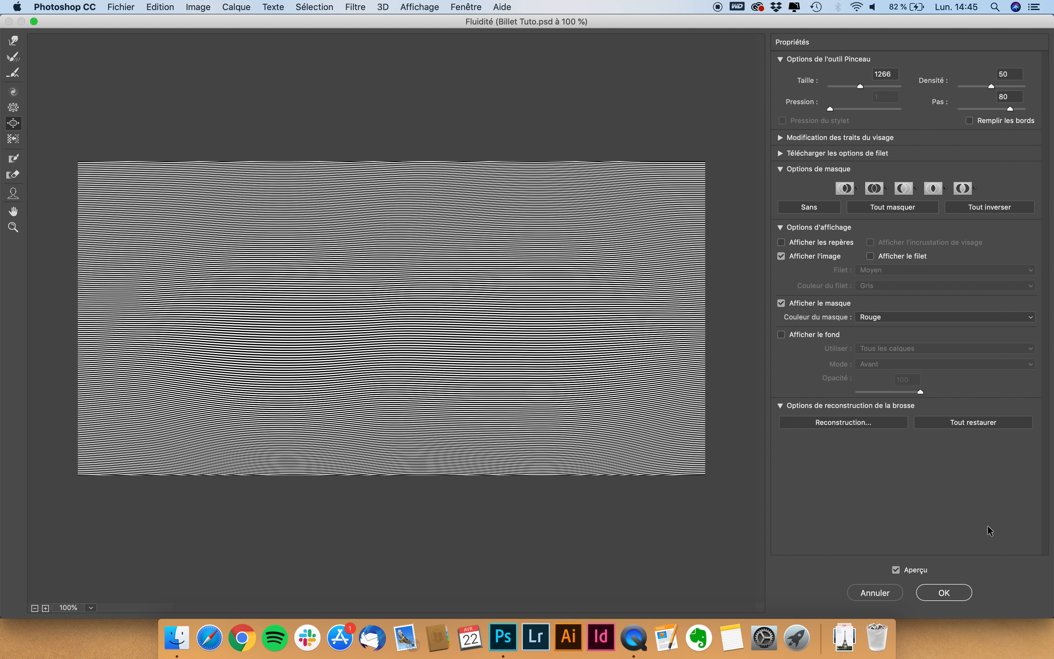
{"action": "left_click", "coordinate": [968, 594]}
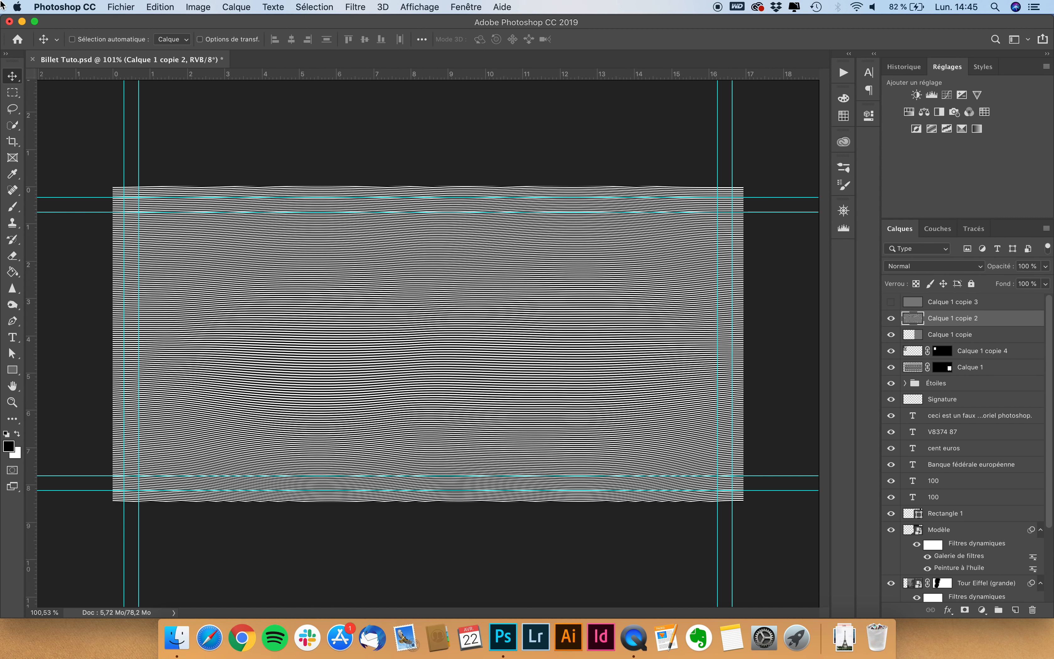
Set the blend mode of Calque 1 copie 2 to Produit with 8% opacity.
{"action": "left_click", "coordinate": [938, 274]}
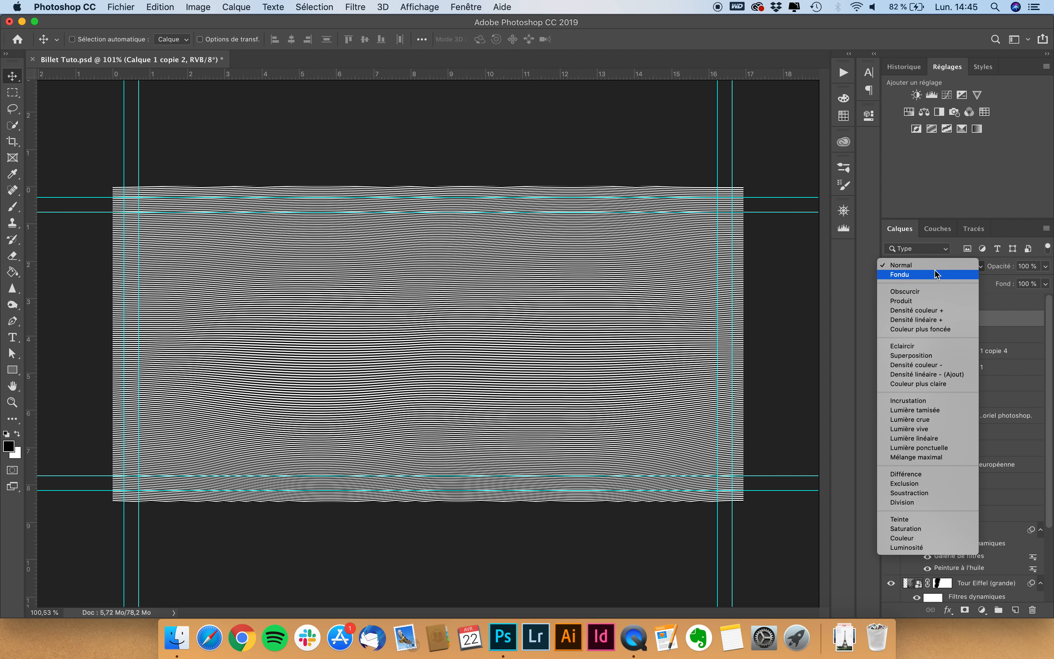
{"action": "left_click", "coordinate": [922, 302]}
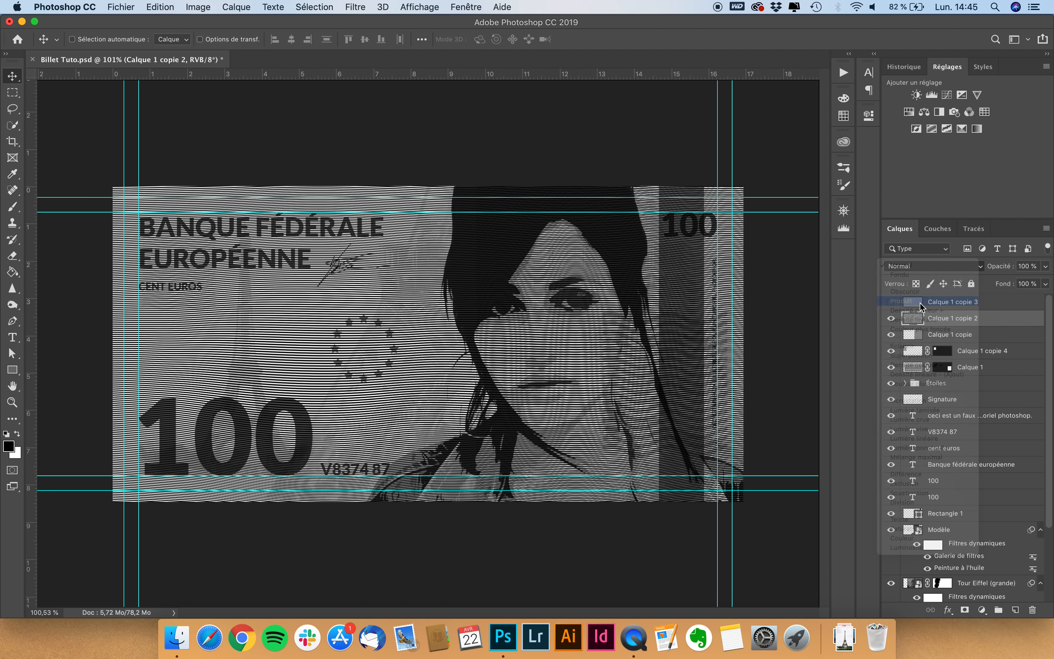
{"action": "left_click", "coordinate": [1036, 266]}
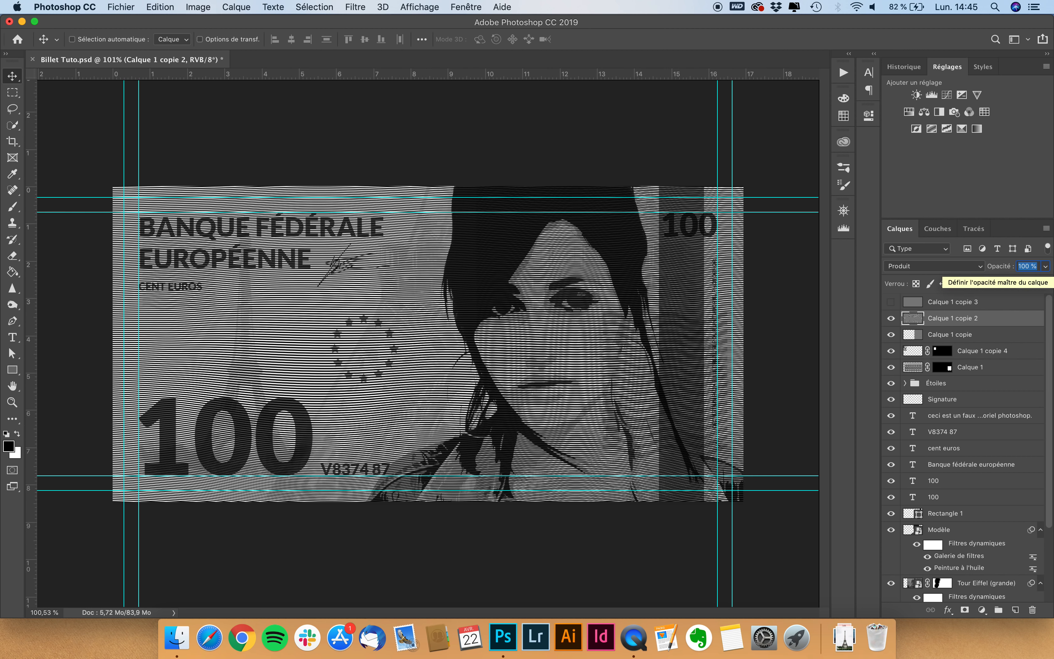
{"action": "type", "text": "8"}
Examine the faint wavy lines over the texts, star circle and portrait of the banknote.
{"action": "key", "text": "super+plus"}
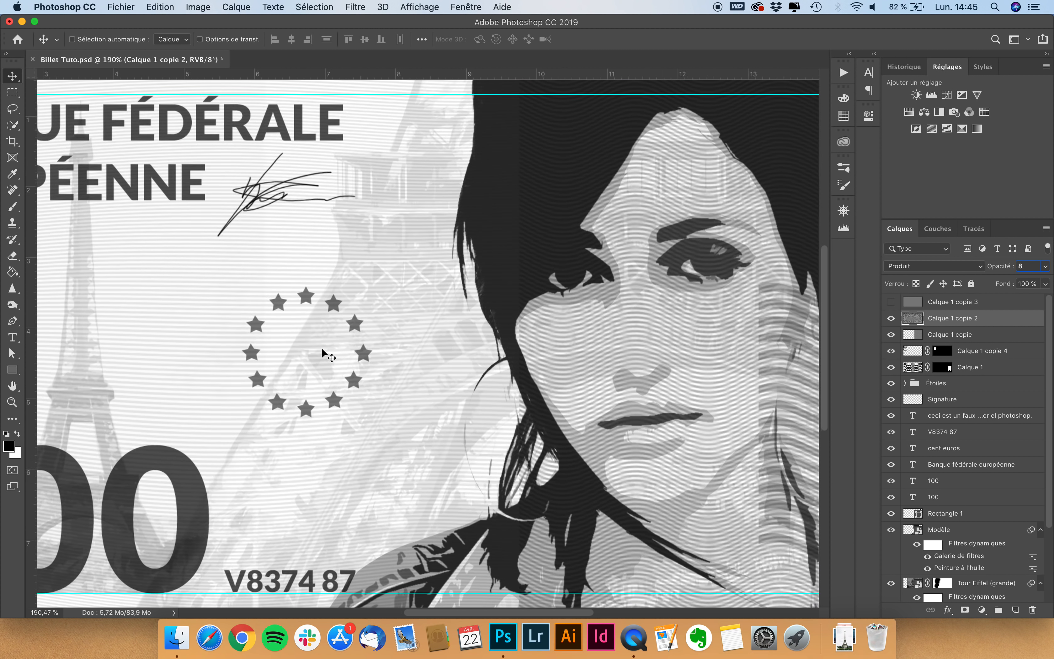
{"action": "scroll", "coordinate": [322, 349], "scroll_direction": "up", "scroll_amount": 3}
{"action": "scroll", "coordinate": [213, 243], "scroll_direction": "down", "scroll_amount": 5}
{"action": "scroll", "coordinate": [213, 242], "scroll_direction": "left", "scroll_amount": 5}
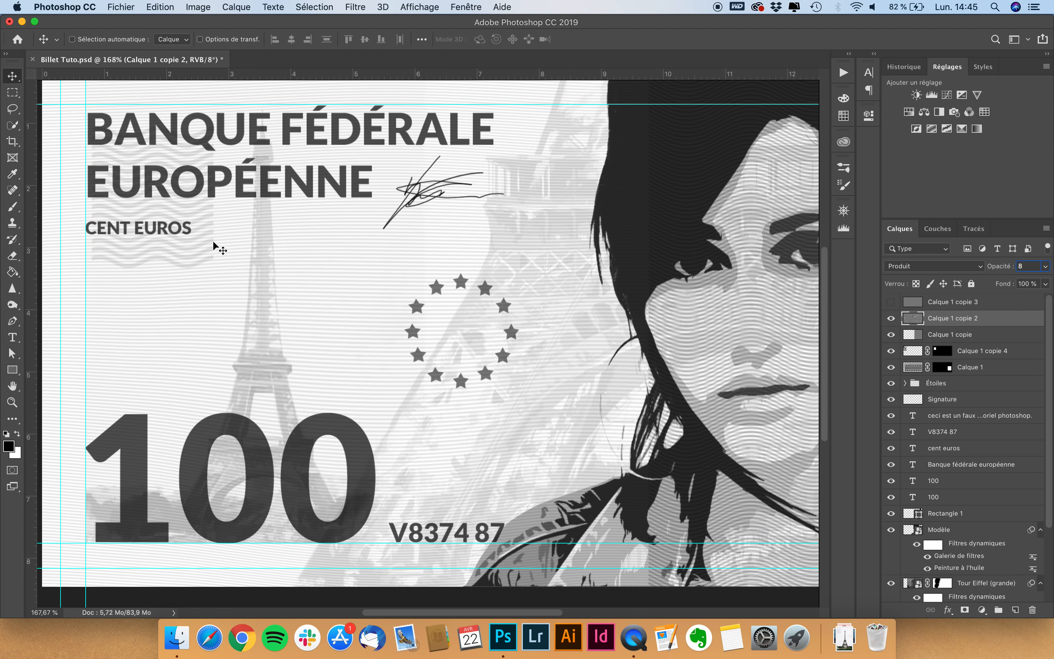
{"action": "scroll", "coordinate": [213, 242], "scroll_direction": "down", "scroll_amount": 3}
{"action": "scroll", "coordinate": [213, 242], "scroll_direction": "left", "scroll_amount": 3}
{"action": "scroll", "coordinate": [346, 271], "scroll_direction": "down", "scroll_amount": 5}
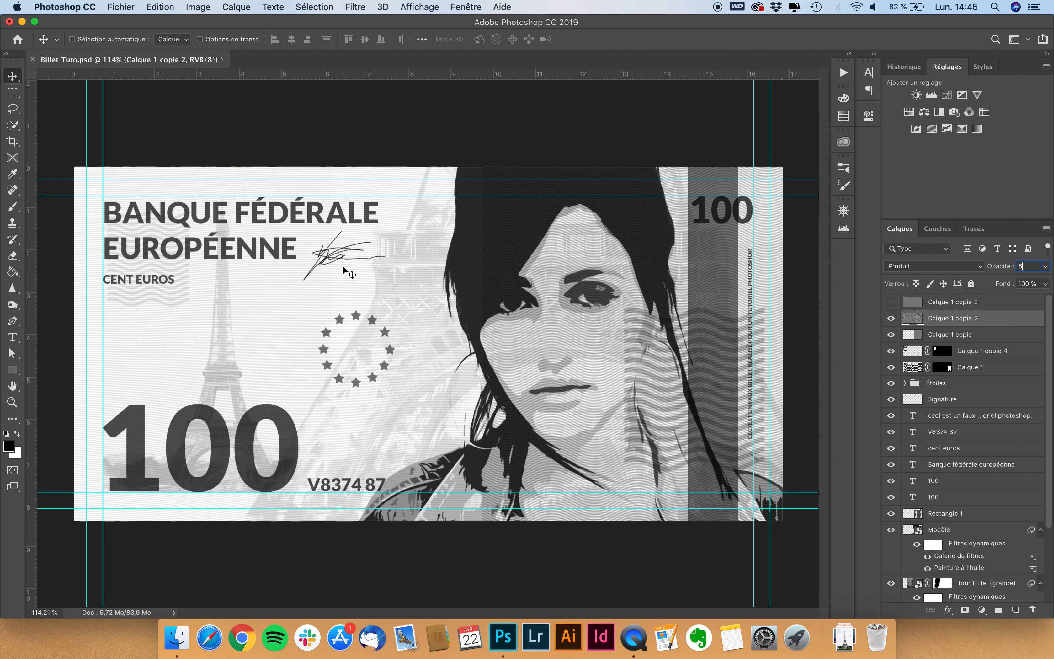
{"action": "scroll", "coordinate": [346, 270], "scroll_direction": "up", "scroll_amount": 6}
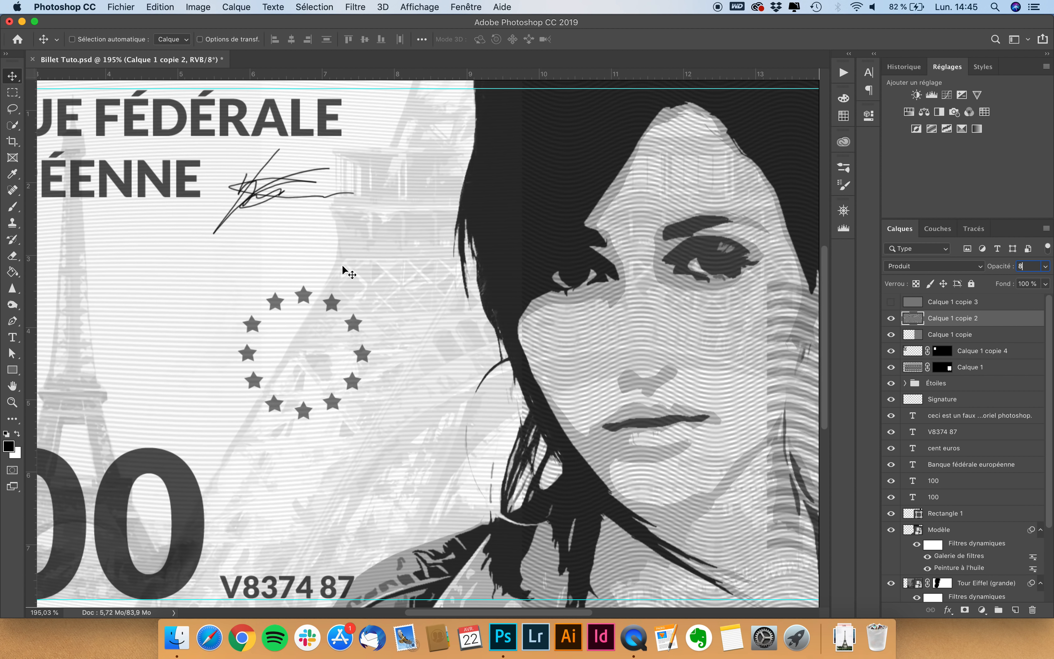
{"action": "scroll", "coordinate": [349, 273], "scroll_direction": "down", "scroll_amount": 5}
{"action": "scroll", "coordinate": [348, 273], "scroll_direction": "left", "scroll_amount": 10}
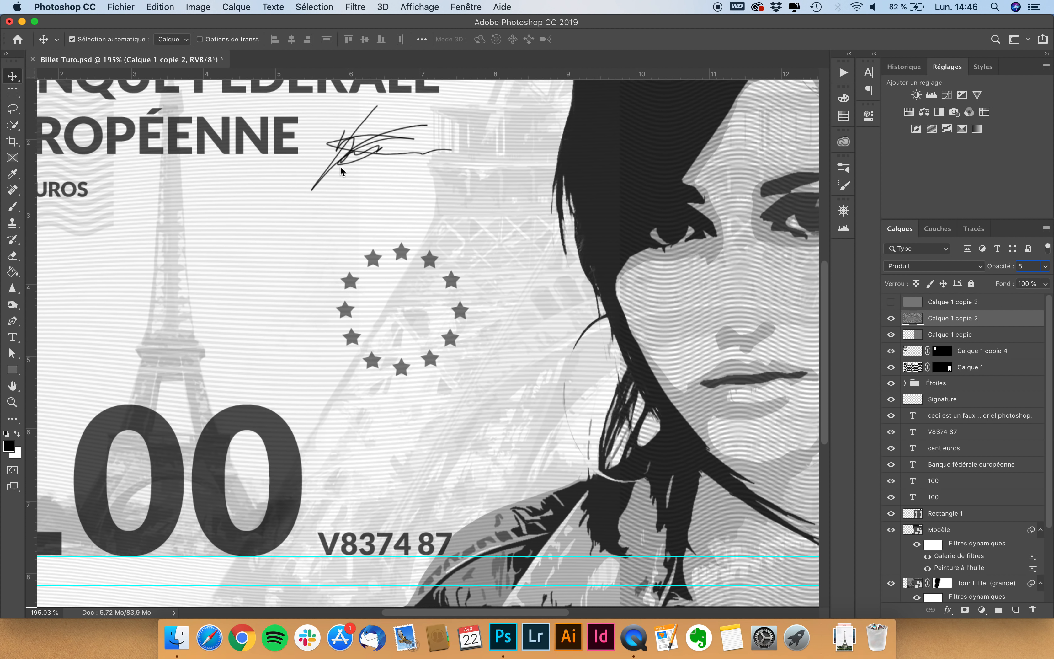
Bulge the lines of Calque 1 copie 2 once more left of the centre in the Fluidité filter, using brush size 1266.
{"action": "left_click", "coordinate": [348, 6]}
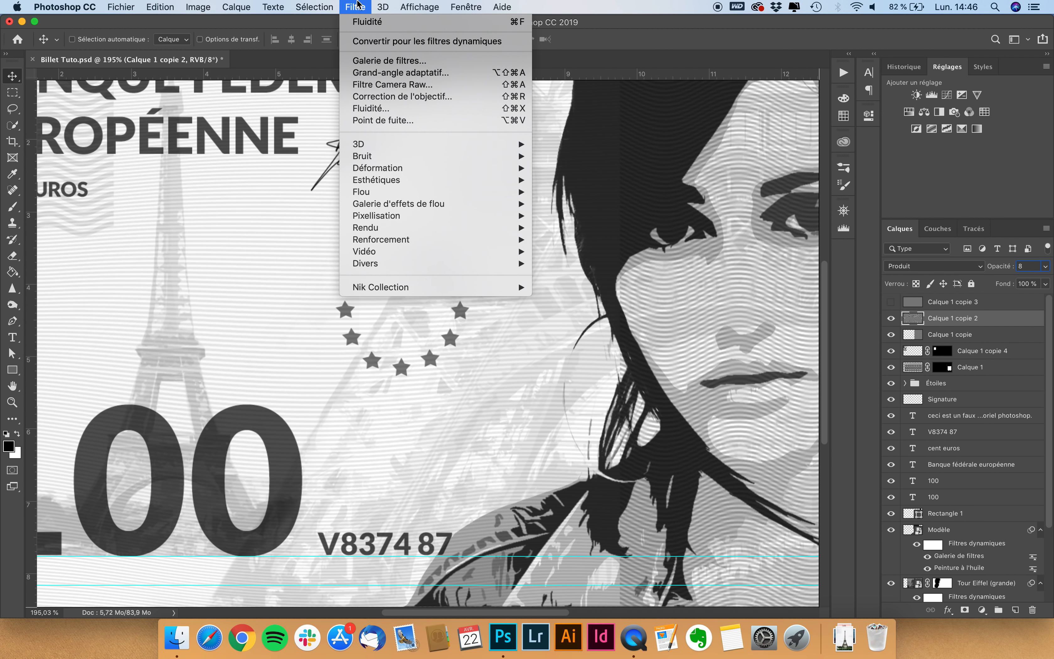
{"action": "left_click", "coordinate": [382, 108]}
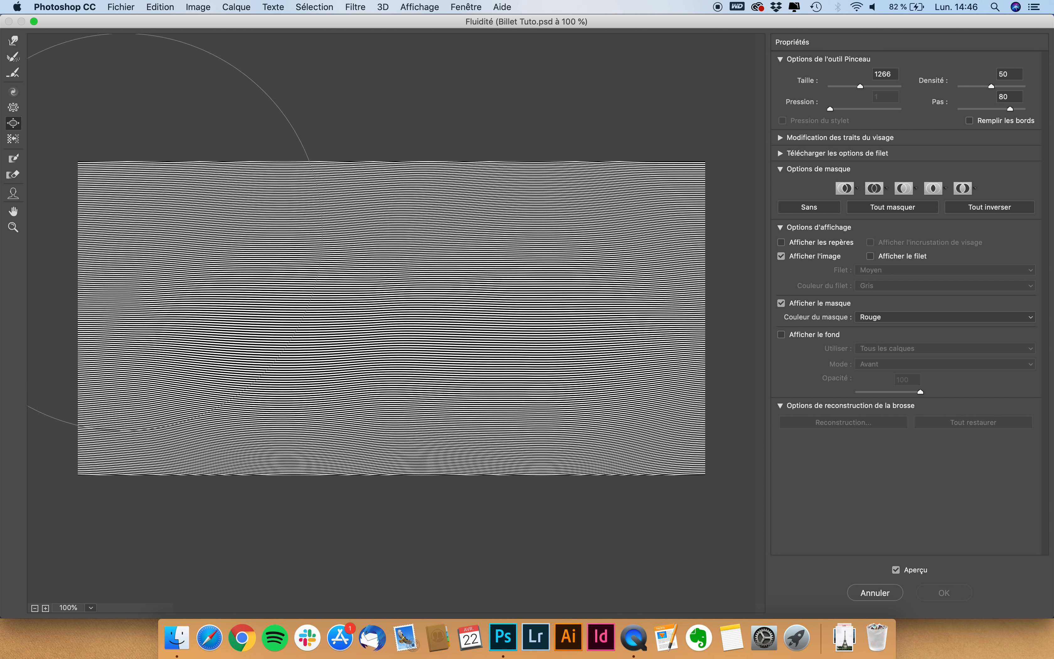
{"action": "left_click", "coordinate": [288, 313]}
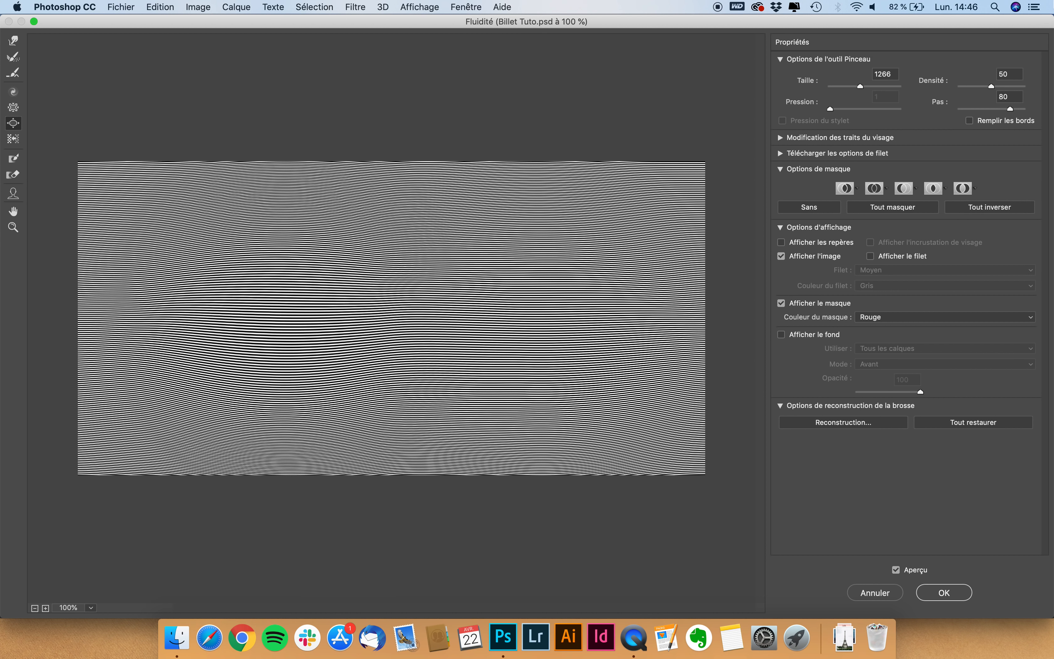
{"action": "left_click", "coordinate": [946, 592]}
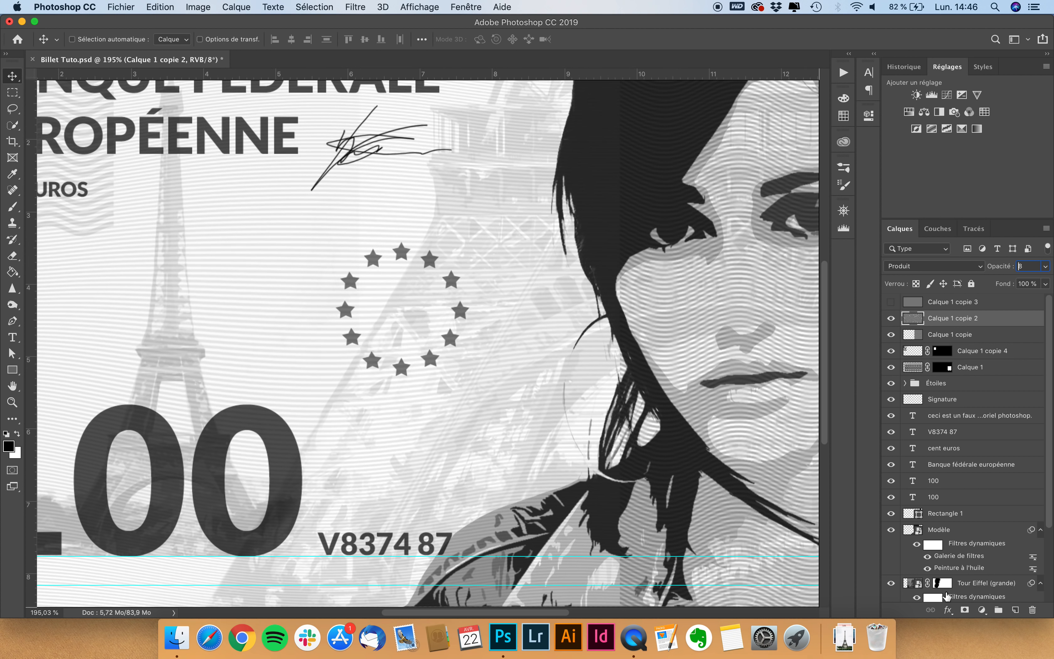
{"action": "key", "text": "super+0"}
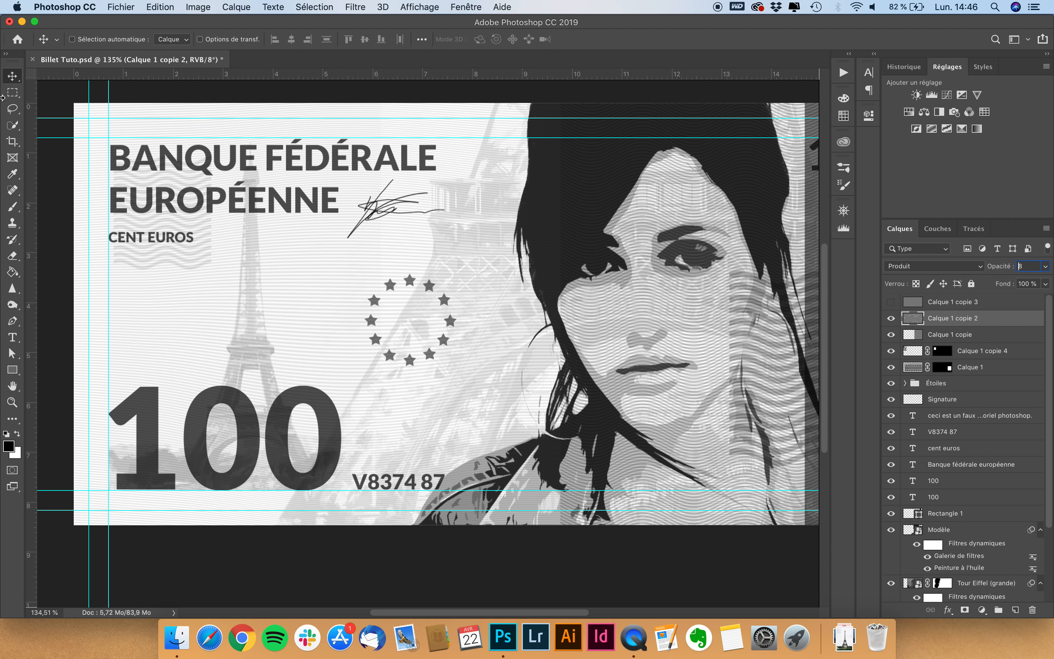
{"action": "scroll", "coordinate": [575, 289], "scroll_direction": "down", "scroll_amount": 3}
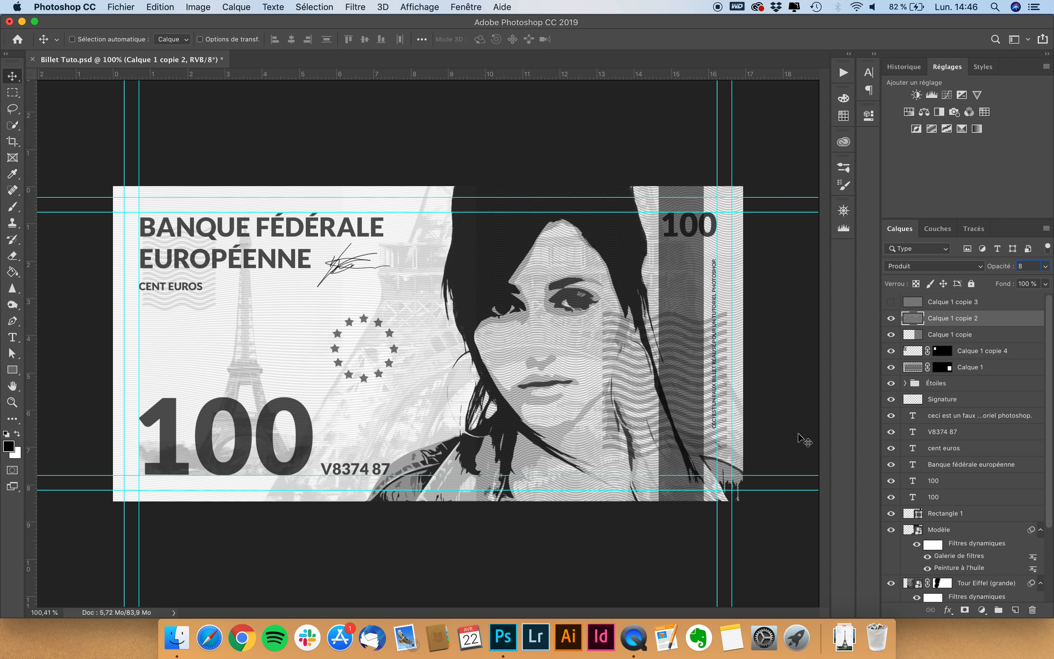
Delete the hidden grey layer Calque 1 copie 3 and duplicate the wavy line layer Calque 1 copie 2.
{"action": "left_click", "coordinate": [953, 306]}
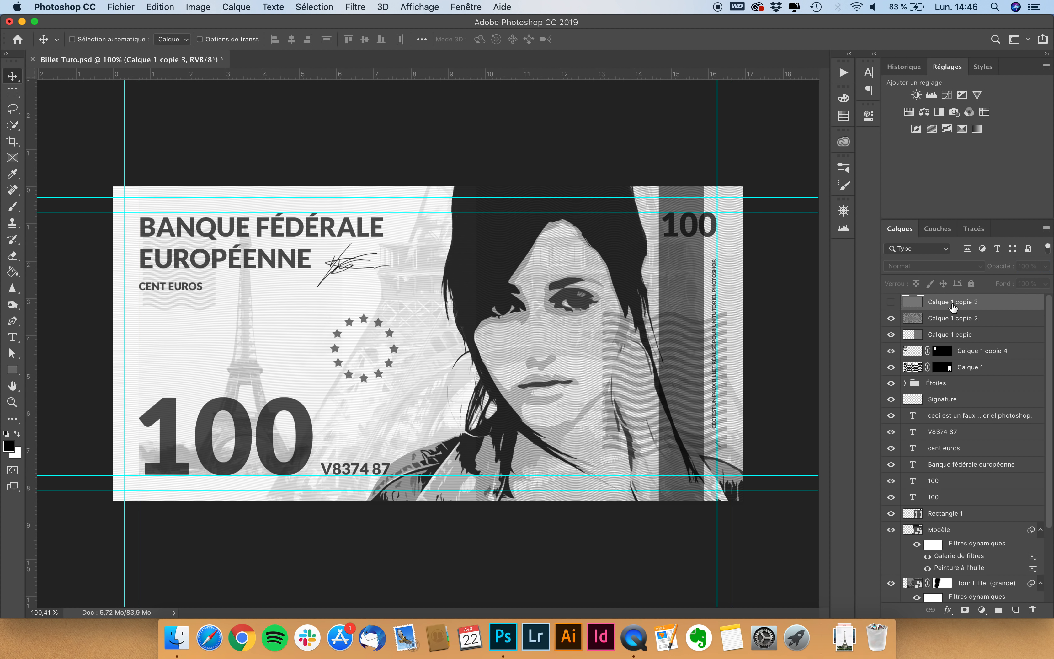
{"action": "key", "text": "BackSpace"}
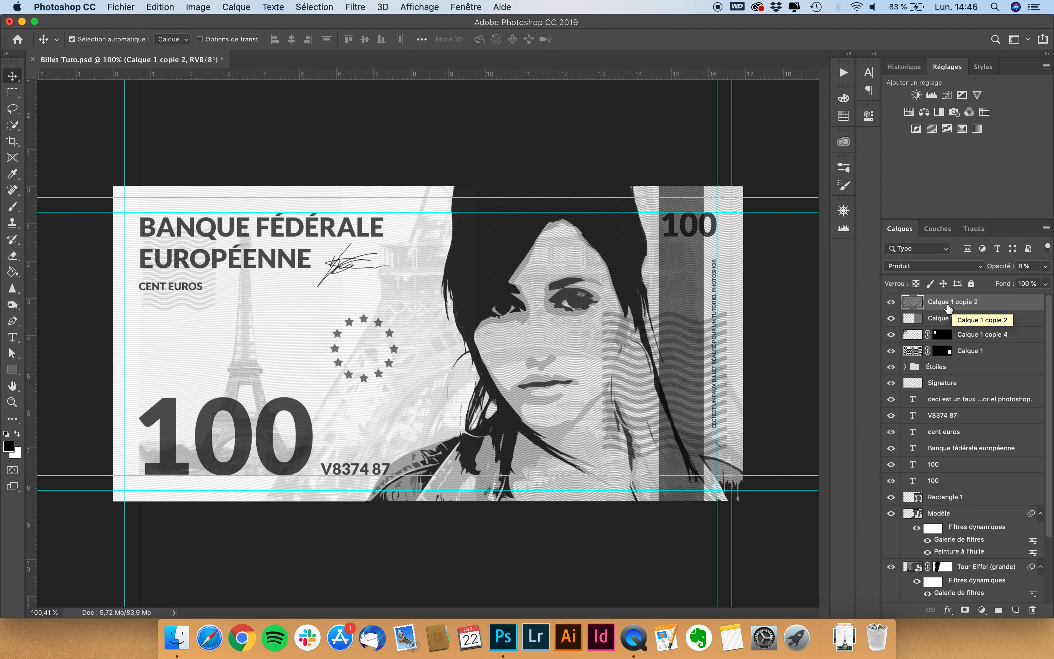
{"action": "key", "text": "super+j"}
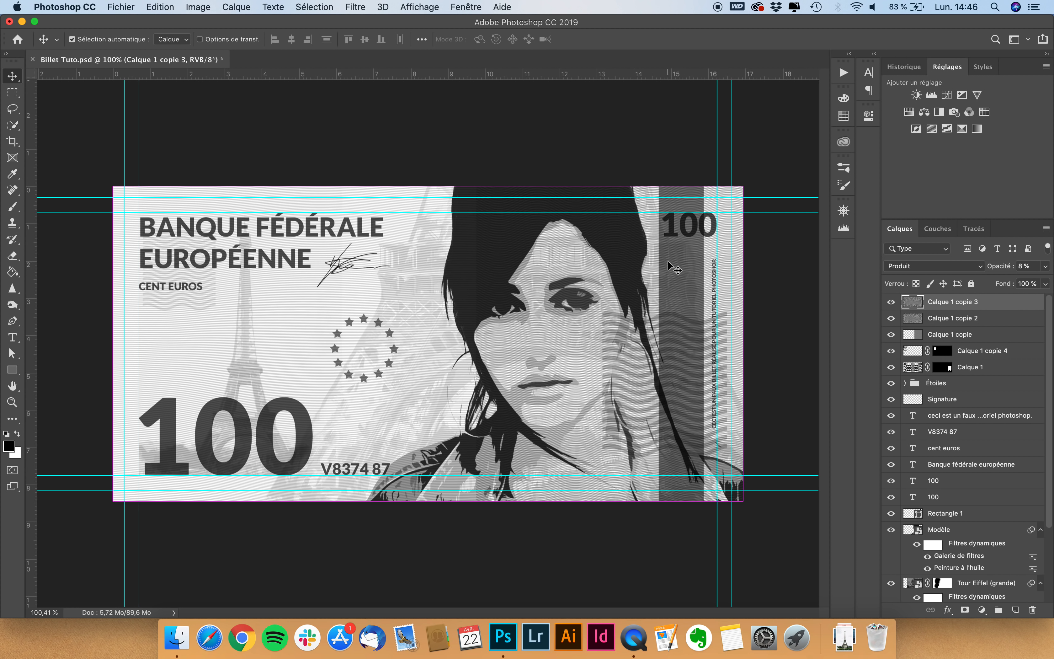
Rotate the duplicated line layer to about 121° and place it over the left part of the note, ending near the woman's hair.
{"action": "key", "text": "super+t"}
{"action": "left_click_drag", "start_coordinate": [642, 140], "coordinate": [462, 416]}
{"action": "left_click_drag", "start_coordinate": [504, 304], "coordinate": [287, 266]}
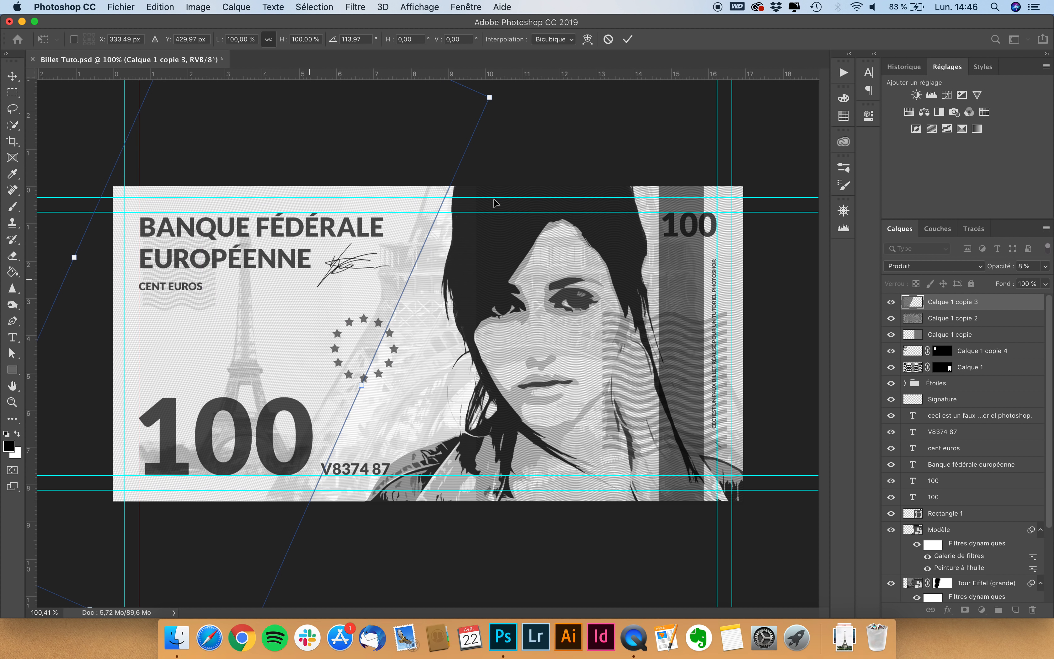
{"action": "left_click_drag", "start_coordinate": [532, 136], "coordinate": [517, 97]}
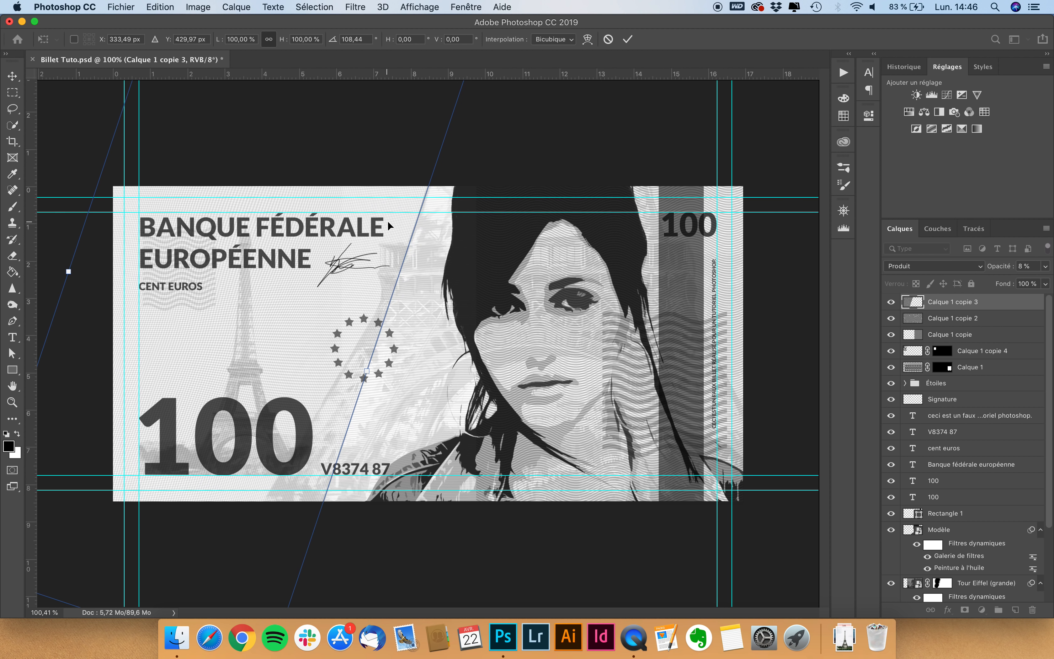
{"action": "left_click_drag", "start_coordinate": [389, 226], "coordinate": [402, 221]}
{"action": "left_click_drag", "start_coordinate": [528, 130], "coordinate": [581, 192]}
{"action": "left_click_drag", "start_coordinate": [388, 211], "coordinate": [371, 188]}
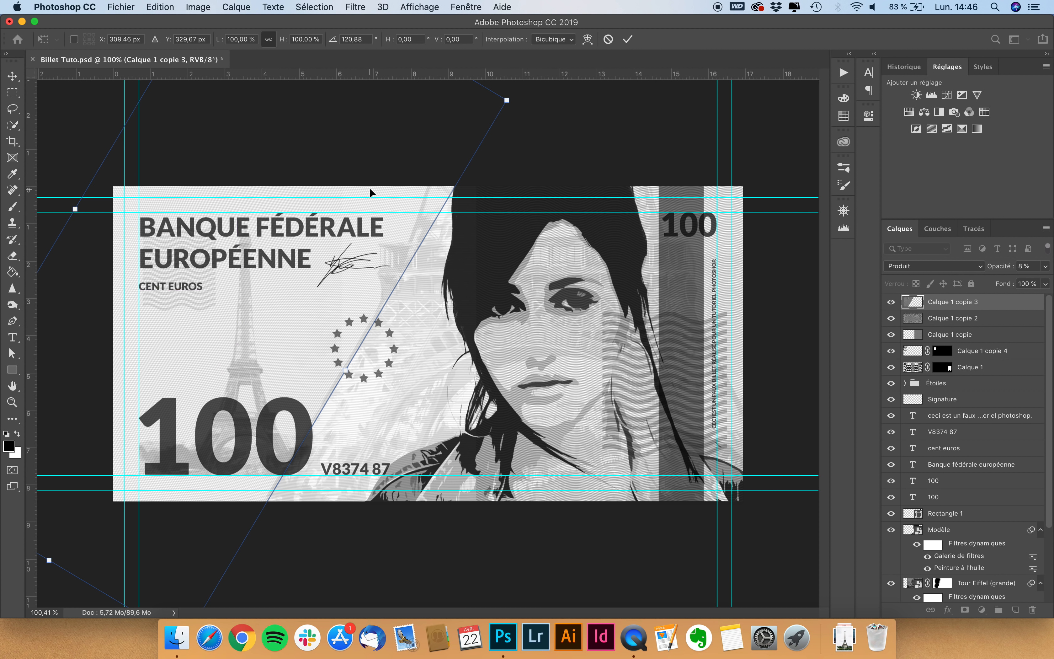
{"action": "key", "text": "Return"}
{"action": "scroll", "coordinate": [388, 192], "scroll_direction": "up", "scroll_amount": 3}
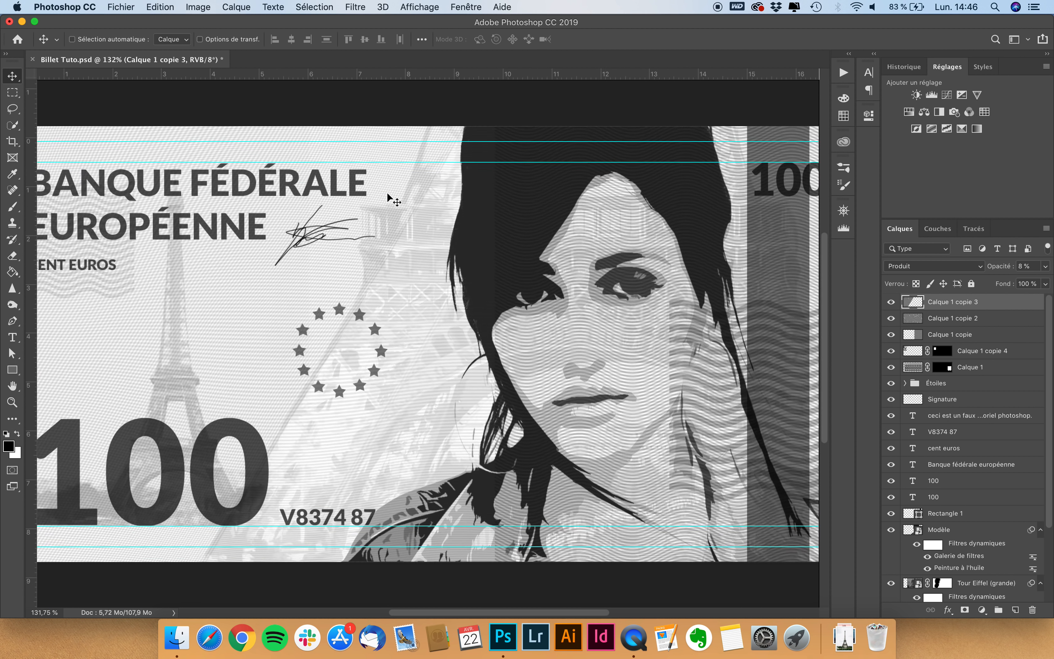
{"action": "scroll", "coordinate": [388, 192], "scroll_direction": "up", "scroll_amount": 2}
{"action": "left_click_drag", "start_coordinate": [358, 191], "coordinate": [354, 194]}
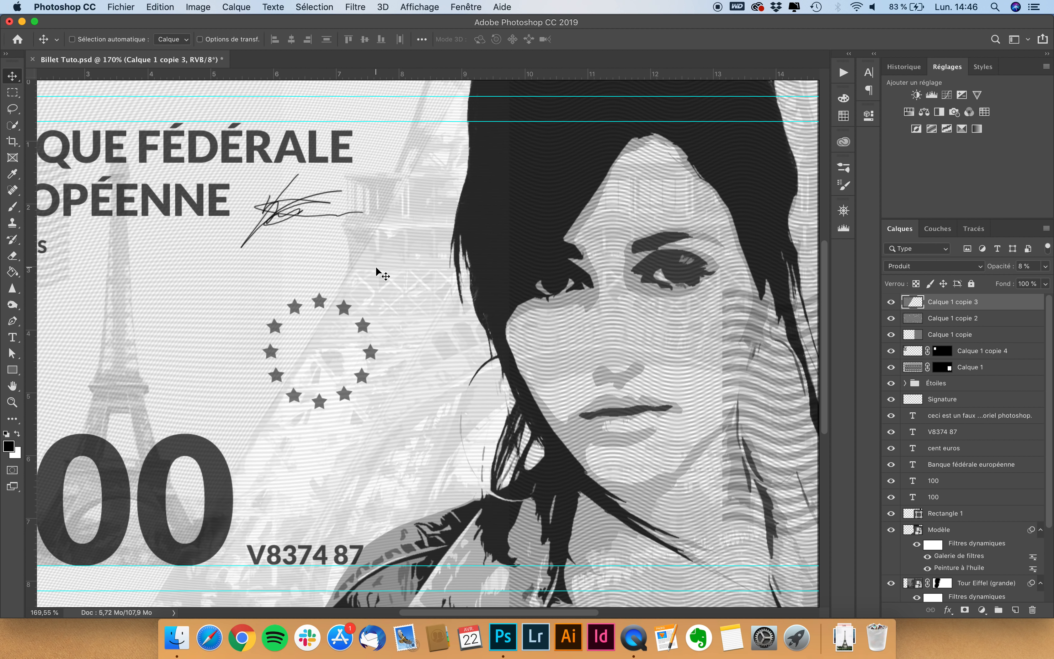
Lower the opacity of the rotated line layer to 4% and compare the note with and without it.
{"action": "scroll", "coordinate": [339, 247], "scroll_direction": "up", "scroll_amount": 2}
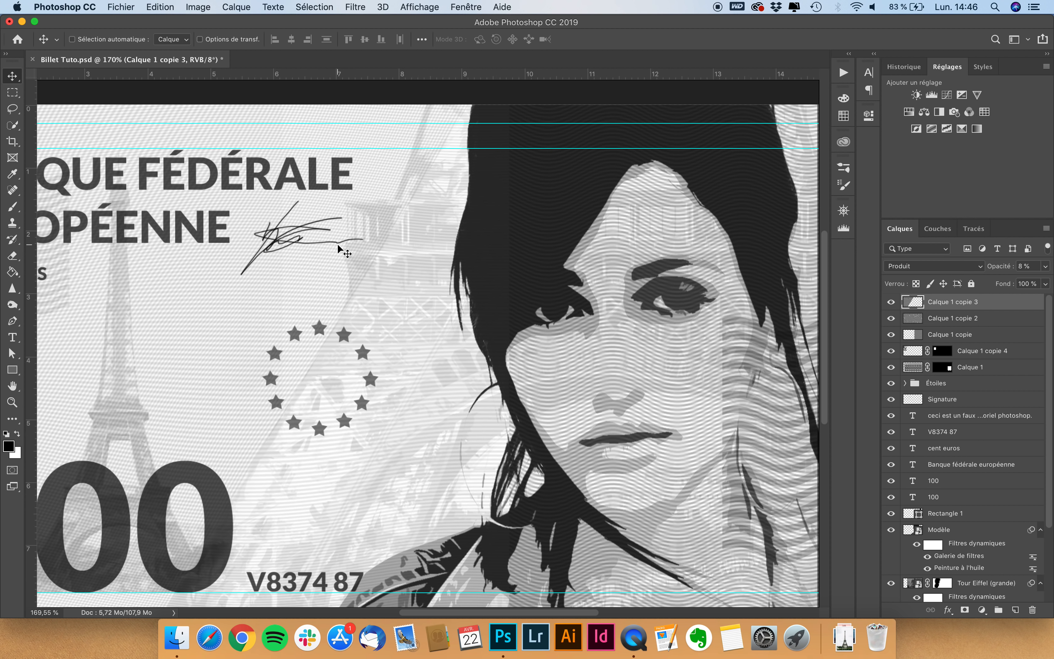
{"action": "scroll", "coordinate": [339, 248], "scroll_direction": "up", "scroll_amount": 4}
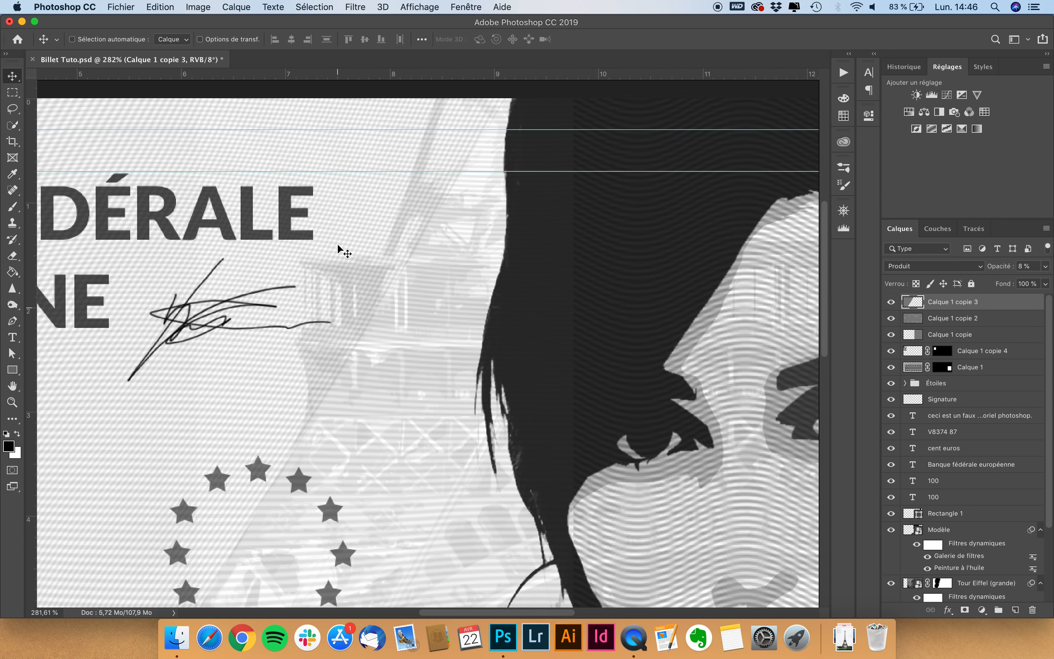
{"action": "scroll", "coordinate": [339, 248], "scroll_direction": "down", "scroll_amount": 4}
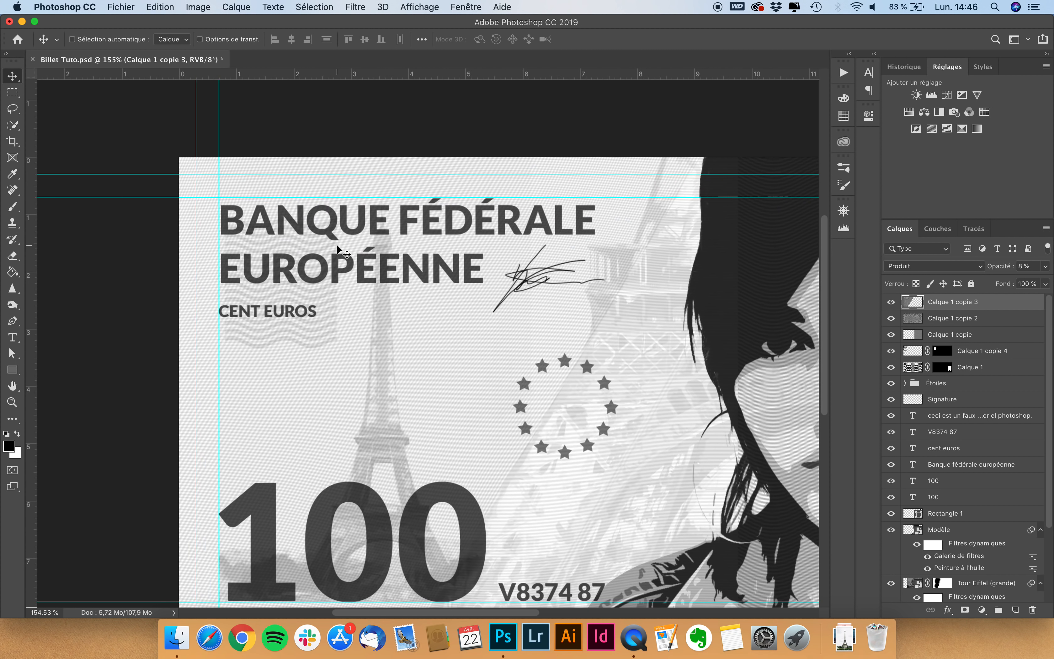
{"action": "left_click", "coordinate": [1037, 265]}
{"action": "type", "text": "2"}
{"action": "left_click", "coordinate": [892, 303]}
{"action": "left_click", "coordinate": [892, 302]}
{"action": "scroll", "coordinate": [501, 470], "scroll_direction": "down", "scroll_amount": 5}
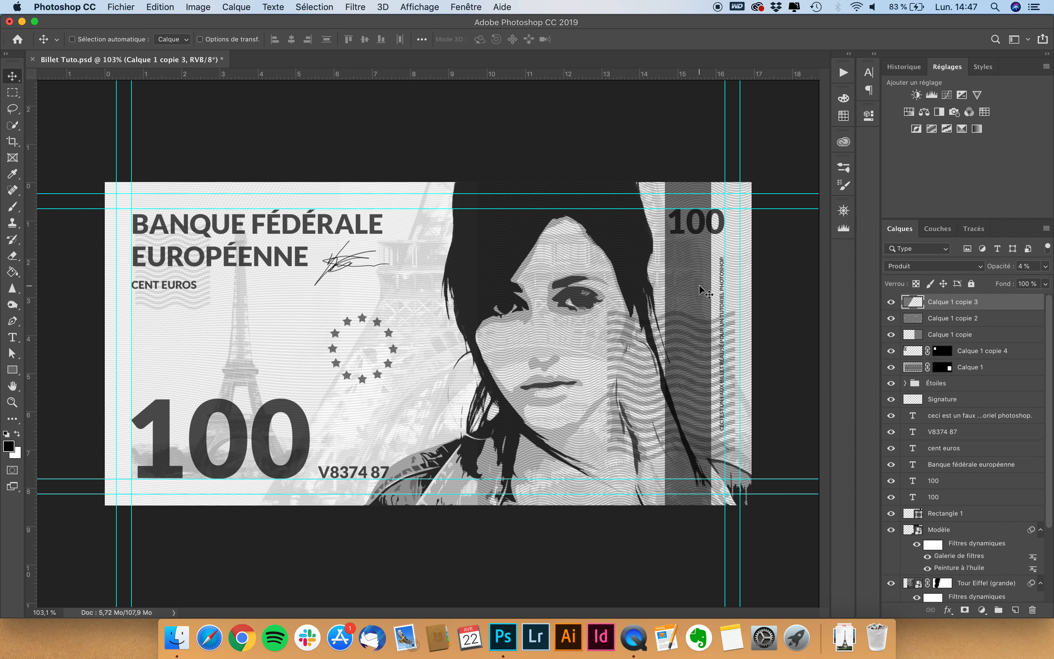
Save the document and gather the five wavy line layers, from Calque 1 to Calque 1 copie 3, in a group named Filigranes.
{"action": "key", "text": "super+s"}
{"action": "left_click", "coordinate": [892, 367]}
{"action": "left_click", "coordinate": [892, 367]}
{"action": "left_click", "coordinate": [971, 370]}
{"action": "left_click", "coordinate": [964, 308], "text": "shift"}
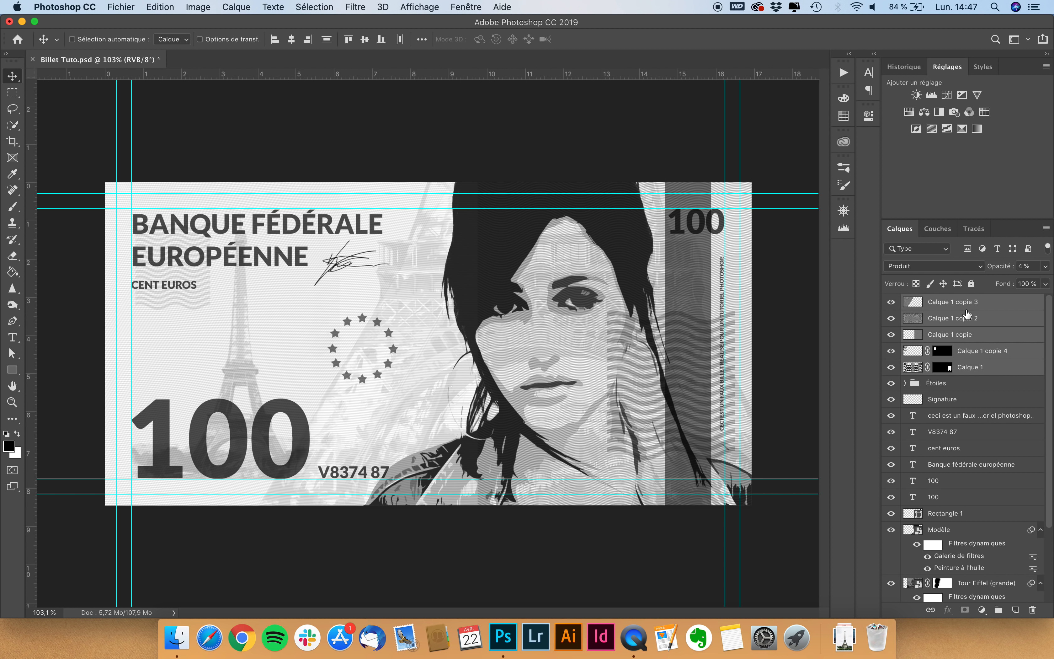
{"action": "left_click", "coordinate": [999, 610]}
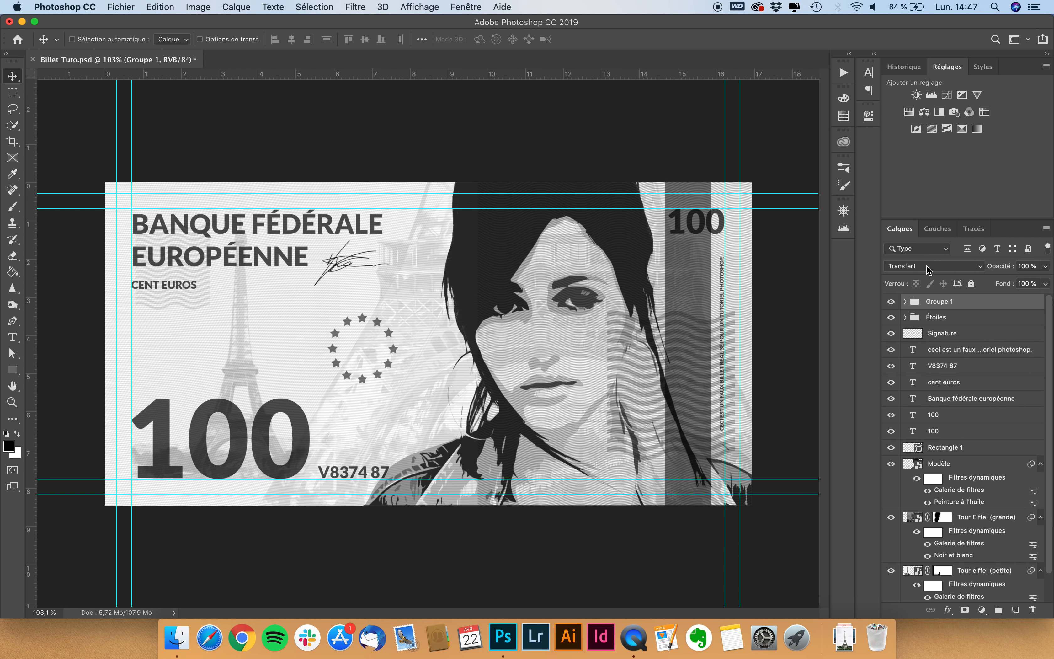
{"action": "double_click", "coordinate": [941, 305]}
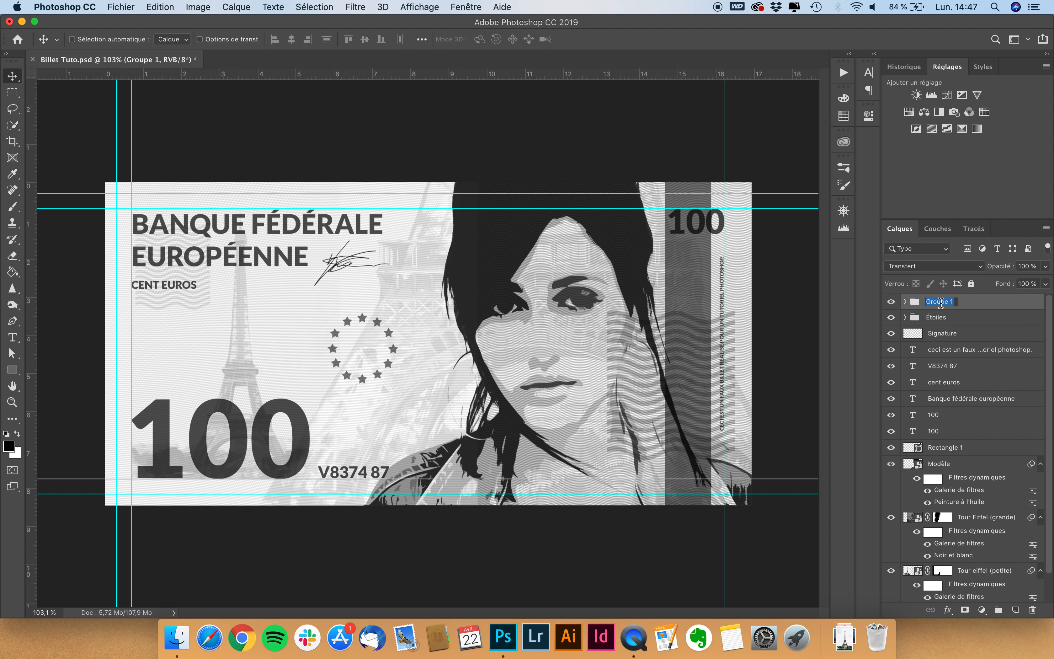
{"action": "type", "text": "Filigranes"}
{"action": "key", "text": "Return"}
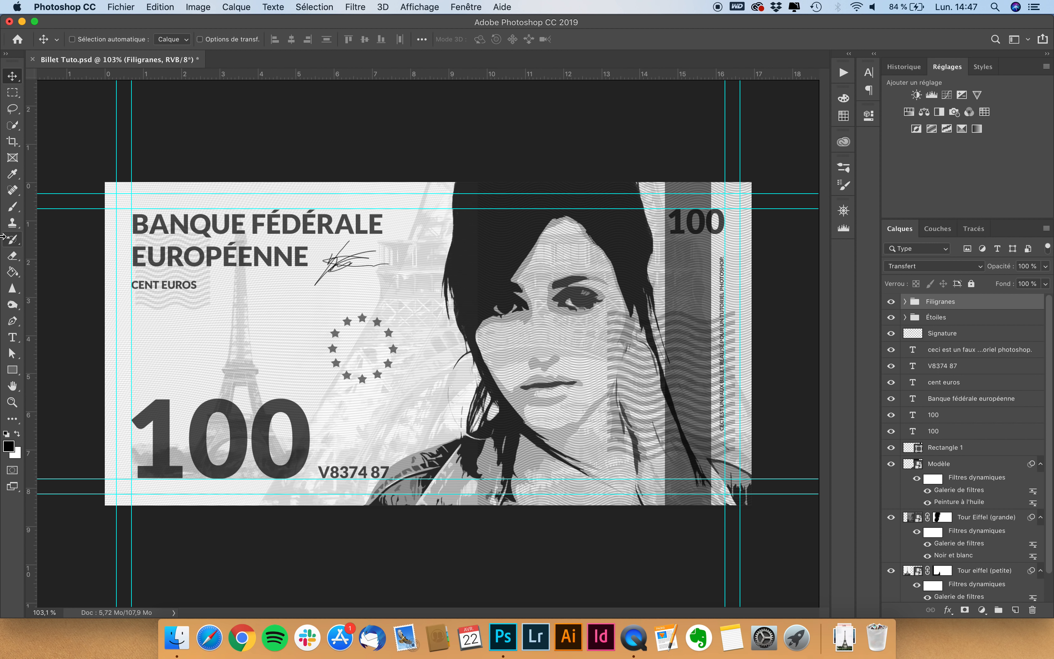
Draw a black rectangle of about 1930 × 930 px over the note, with all its edges on the outer guides.
{"action": "left_click", "coordinate": [13, 371]}
{"action": "left_click_drag", "start_coordinate": [13, 375], "coordinate": [72, 367]}
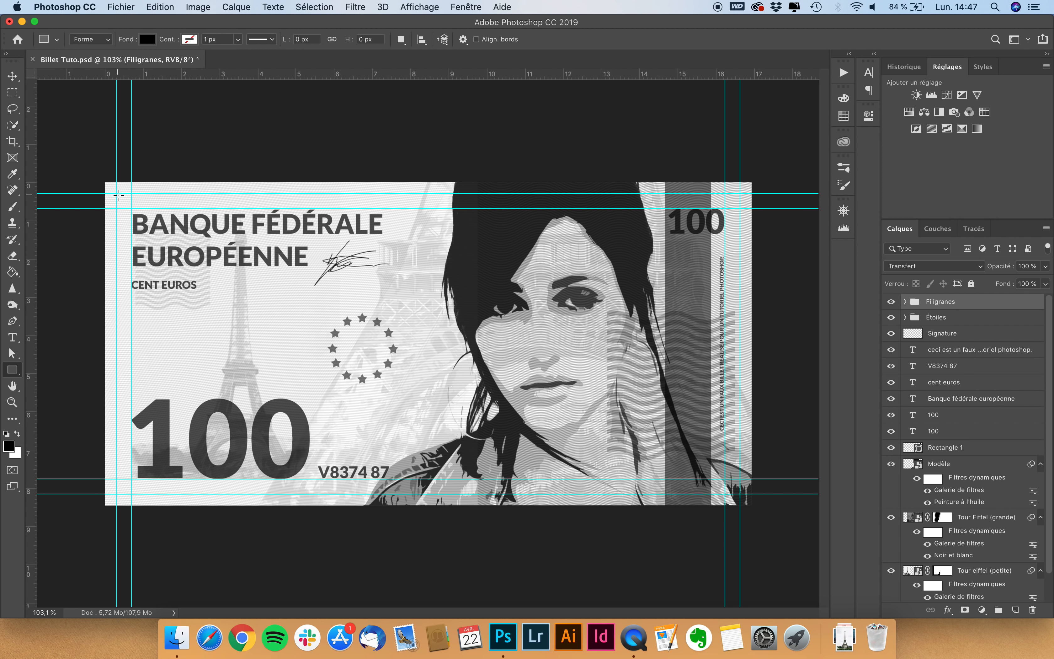
{"action": "left_click_drag", "start_coordinate": [119, 200], "coordinate": [739, 493]}
{"action": "key", "text": "super+t"}
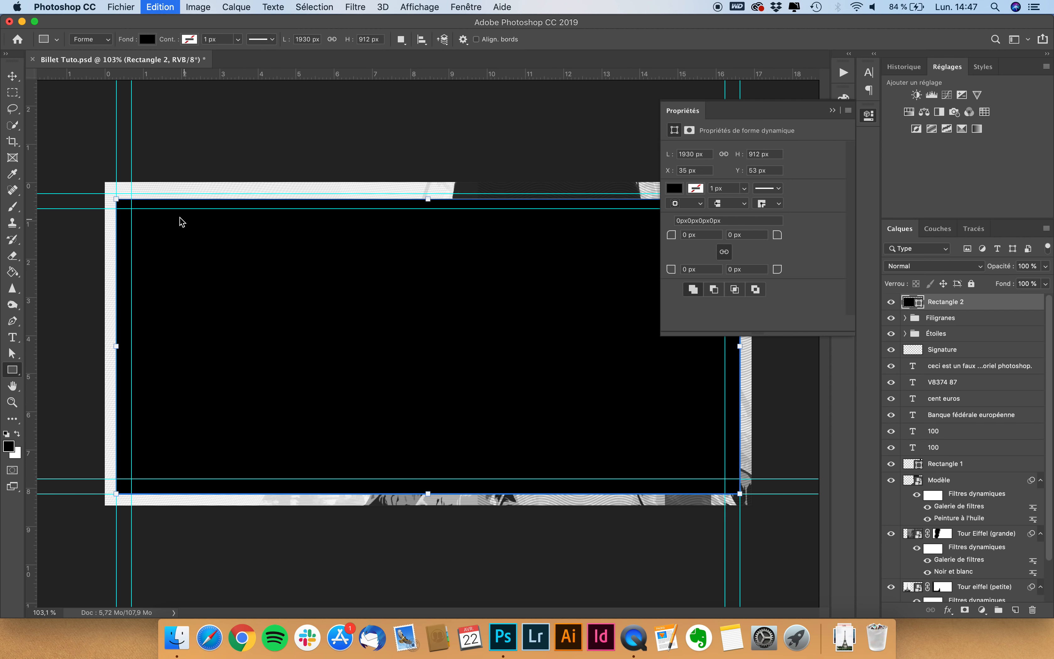
{"action": "left_click_drag", "start_coordinate": [114, 196], "coordinate": [116, 193]}
{"action": "key", "text": "Return"}
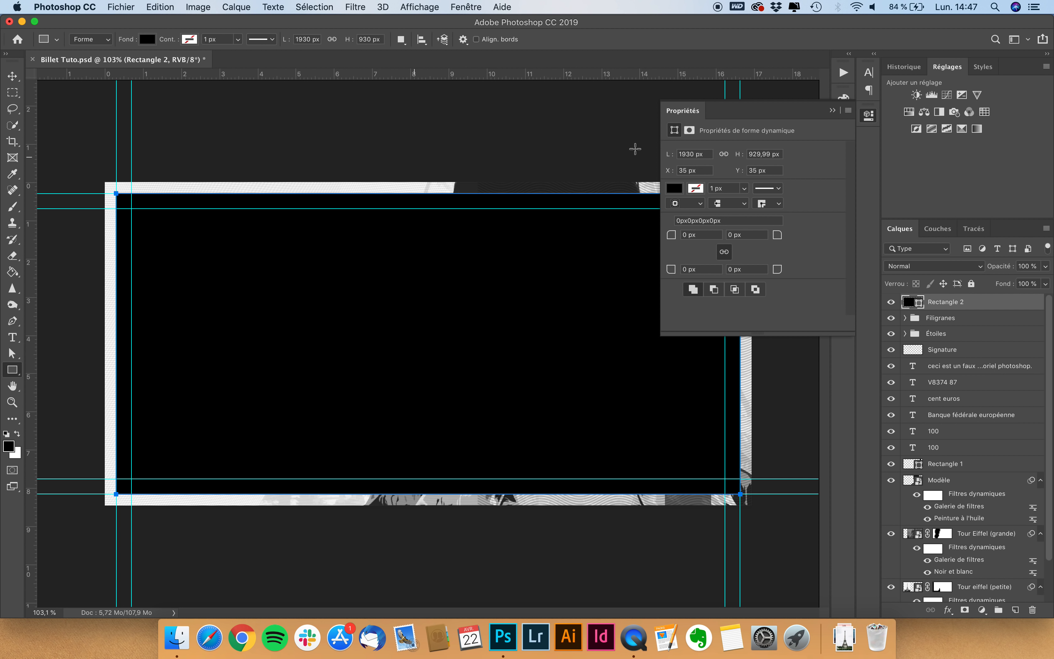
{"action": "left_click", "coordinate": [683, 112]}
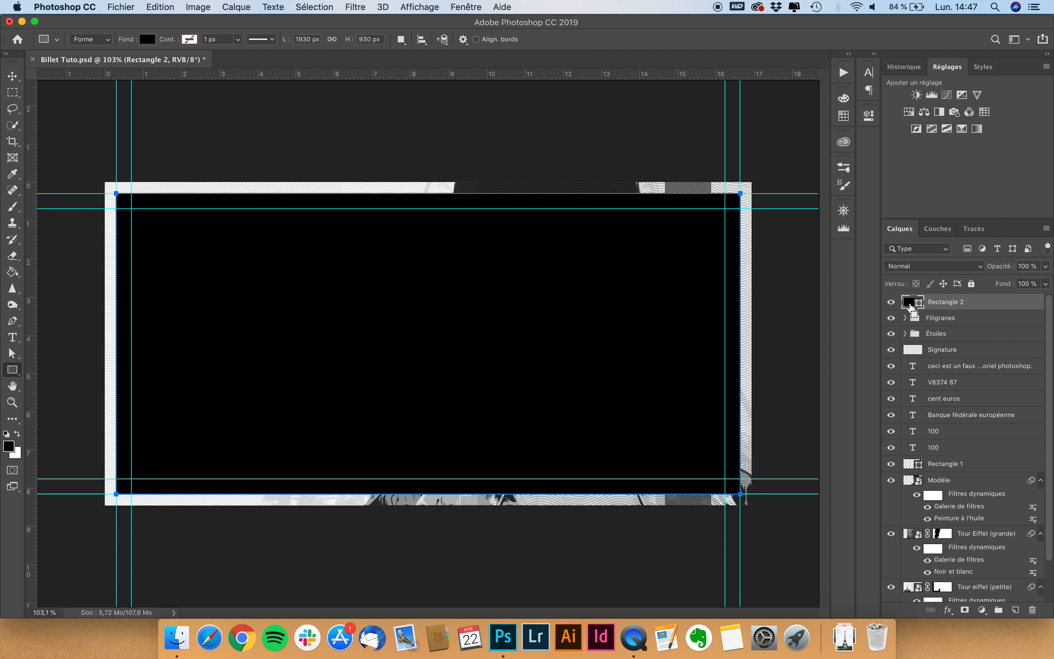
Hide the black rectangle and use its outline as a layer mask on the Filigranes group.
{"action": "left_click", "coordinate": [910, 306], "text": "super"}
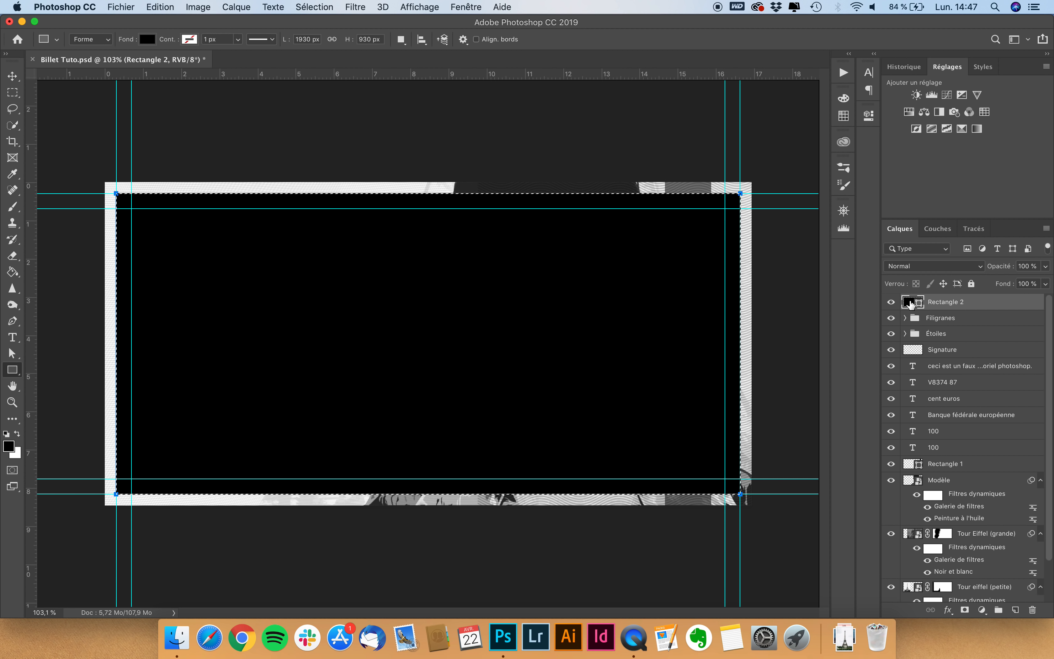
{"action": "left_click", "coordinate": [892, 301]}
{"action": "left_click", "coordinate": [937, 317]}
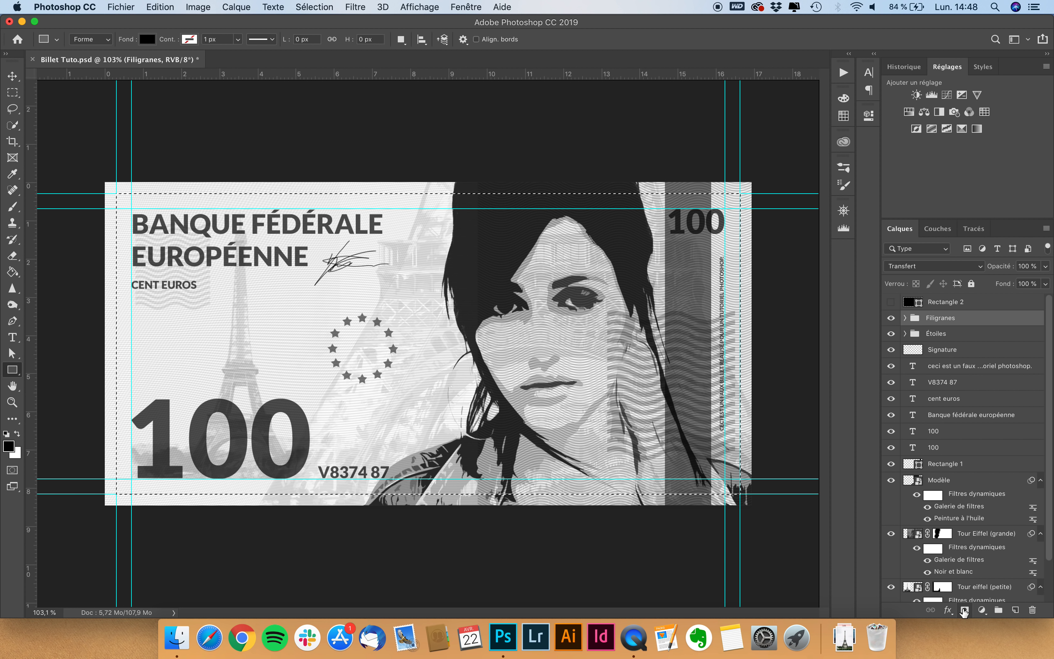
{"action": "left_click", "coordinate": [965, 609]}
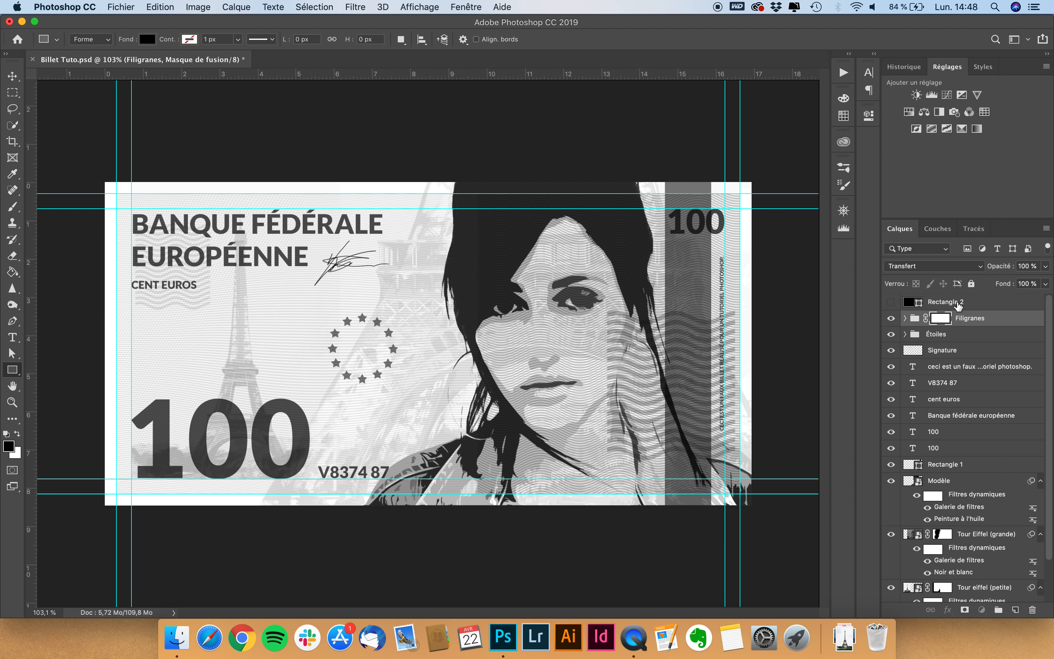
Delete the hidden rectangle layer and hide the guides.
{"action": "left_click", "coordinate": [959, 305]}
{"action": "key", "text": "Delete"}
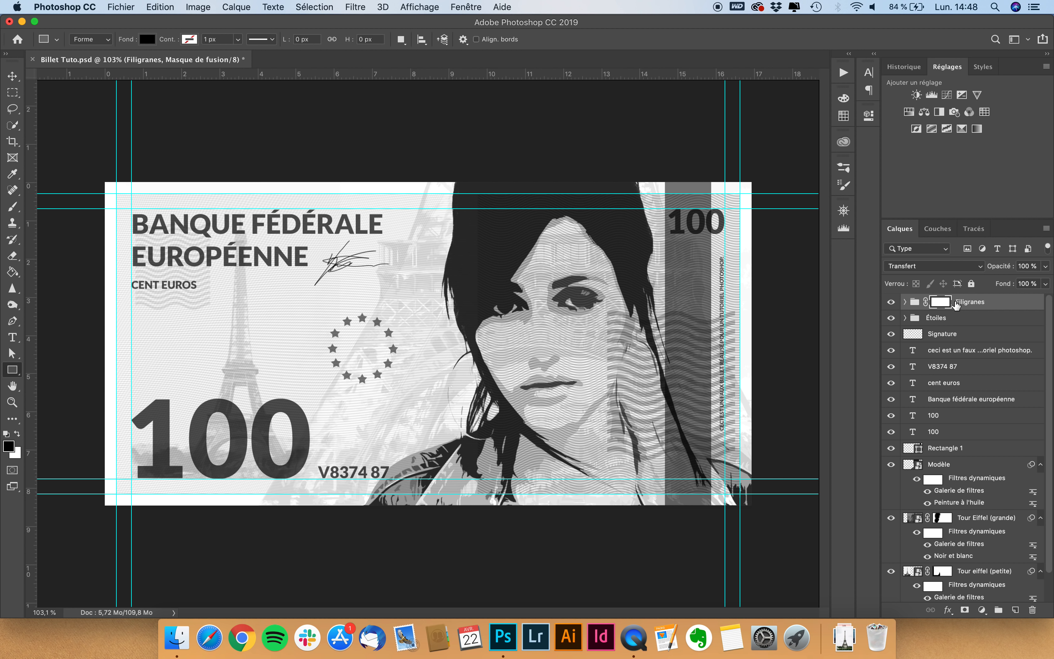
{"action": "key", "text": "super+semicolon"}
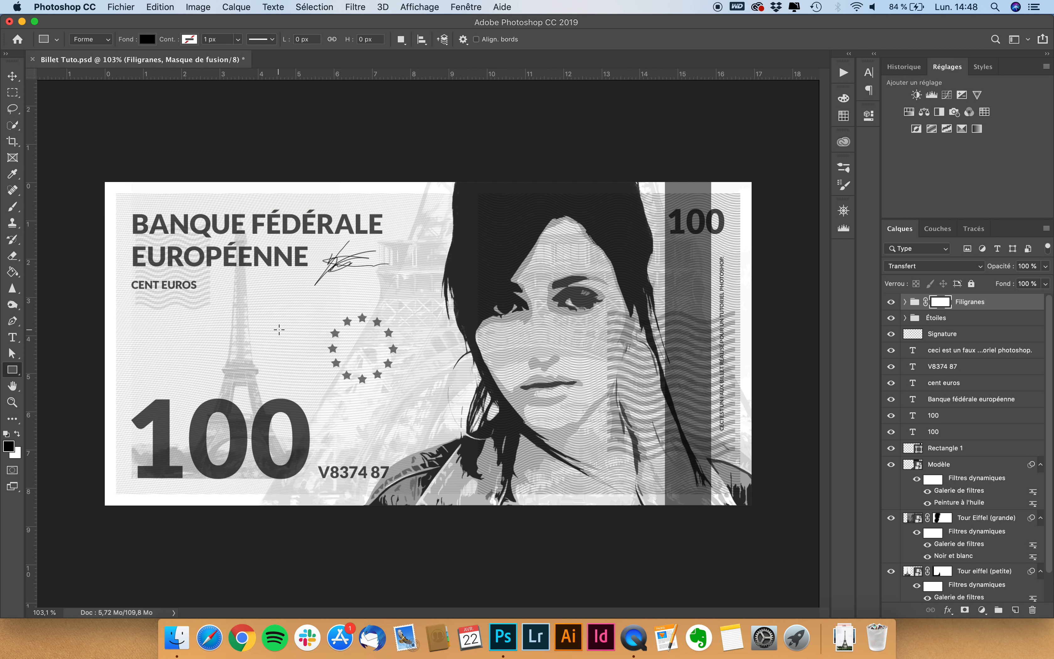
{"action": "left_click", "coordinate": [12, 76]}
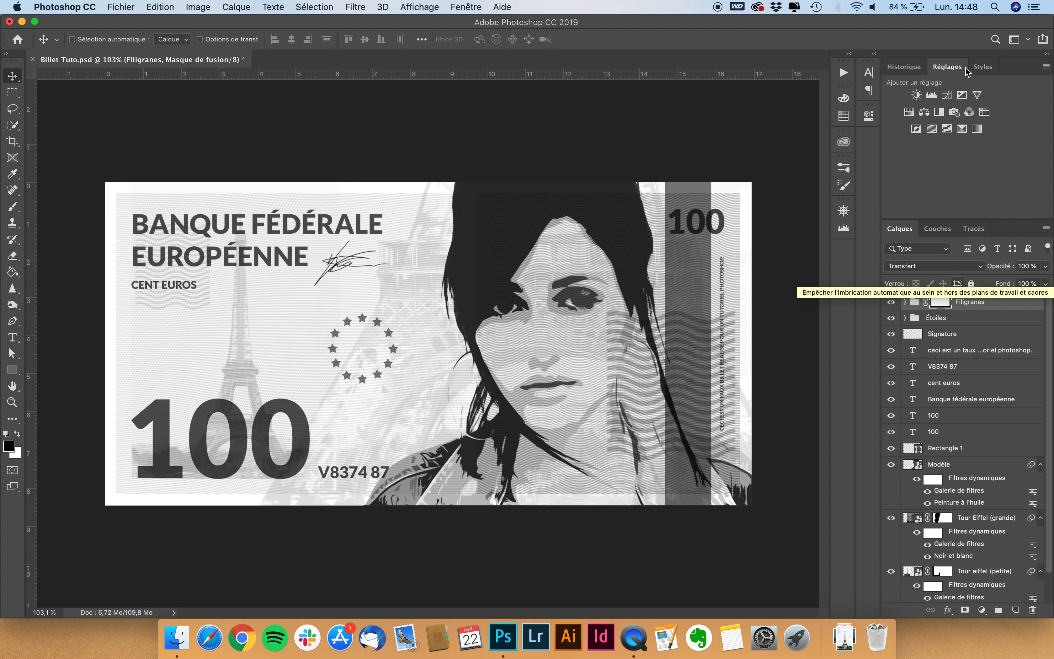
Add a gradient map adjustment layer above the Filigranes group and keep white as the gradient's light end.
{"action": "left_click", "coordinate": [977, 129]}
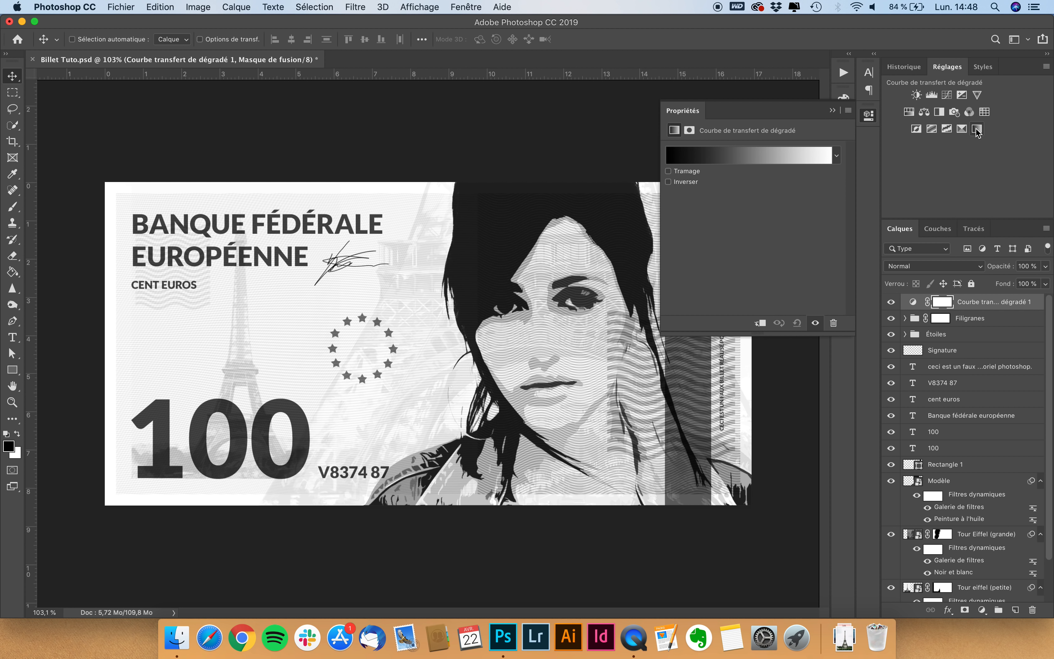
{"action": "left_click", "coordinate": [757, 159]}
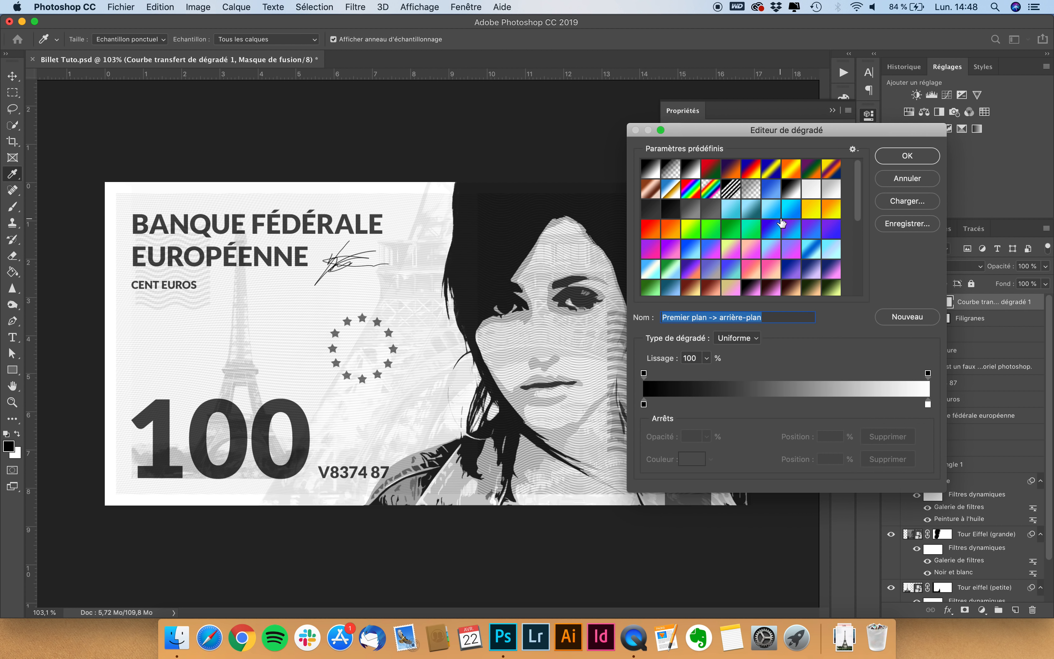
{"action": "double_click", "coordinate": [929, 404]}
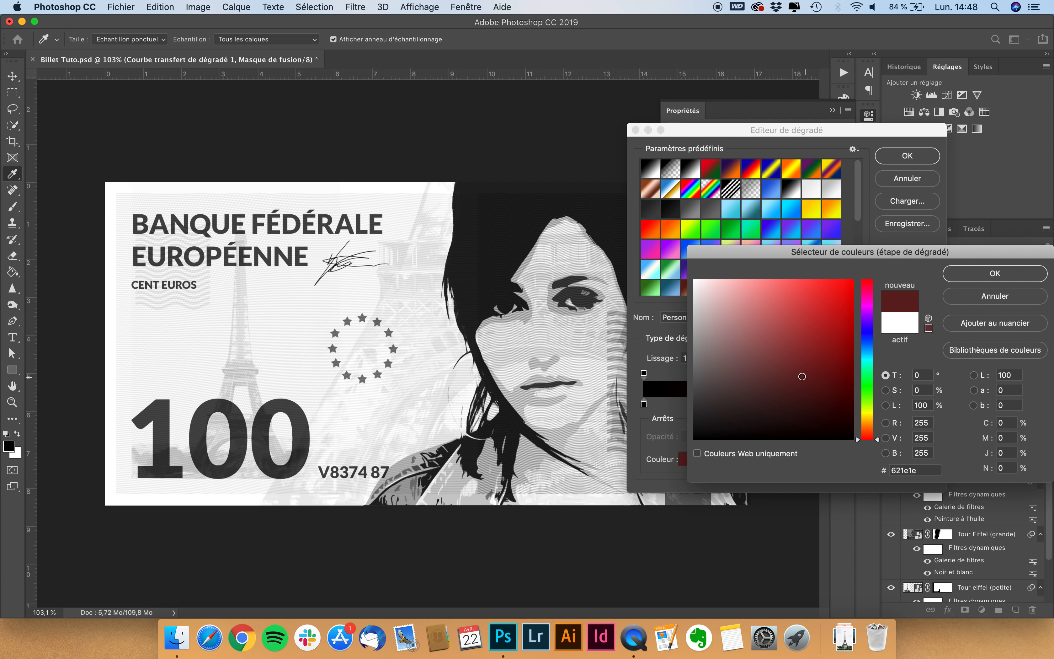
{"action": "left_click", "coordinate": [971, 275]}
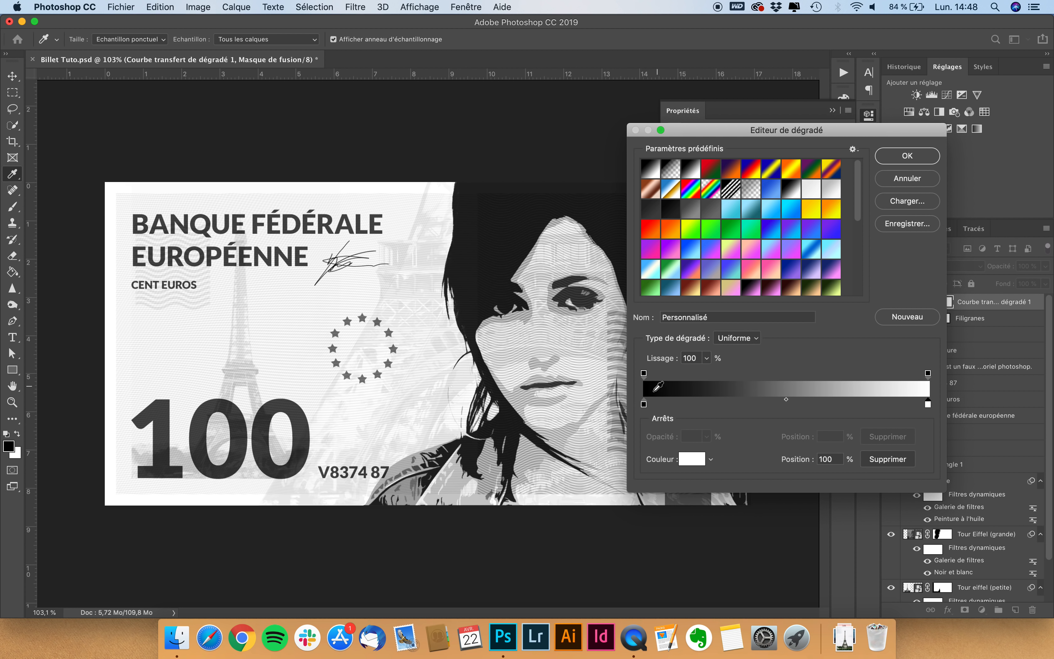
Set the dark end of the gradient map to the blue 063dae, after trying red and darker blue shades.
{"action": "double_click", "coordinate": [644, 404]}
{"action": "left_click", "coordinate": [848, 322]}
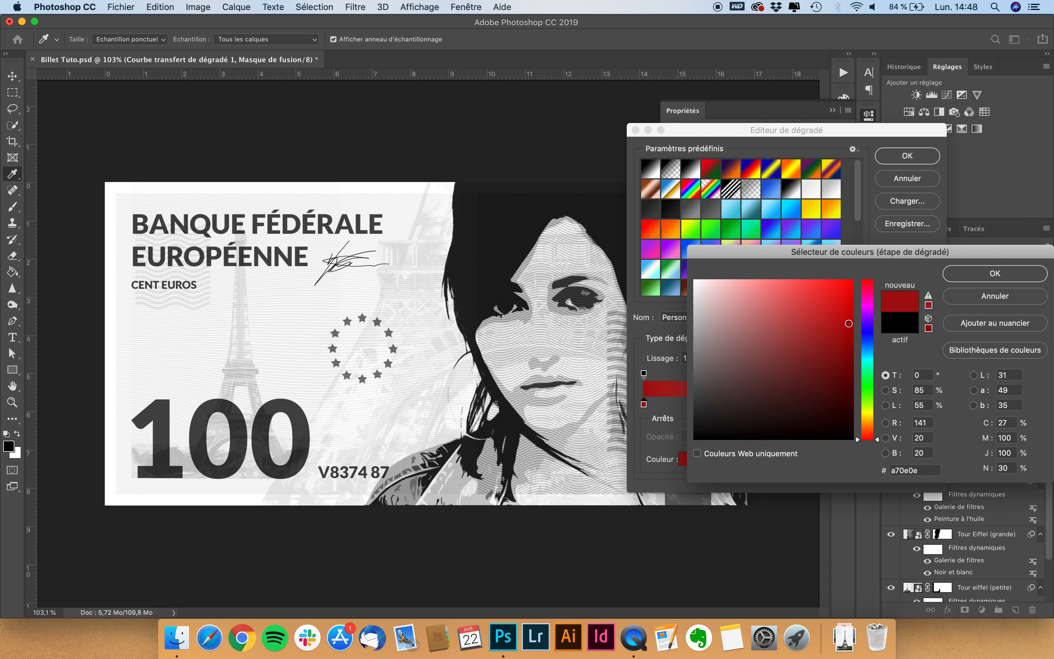
{"action": "left_click_drag", "start_coordinate": [848, 323], "coordinate": [837, 305]}
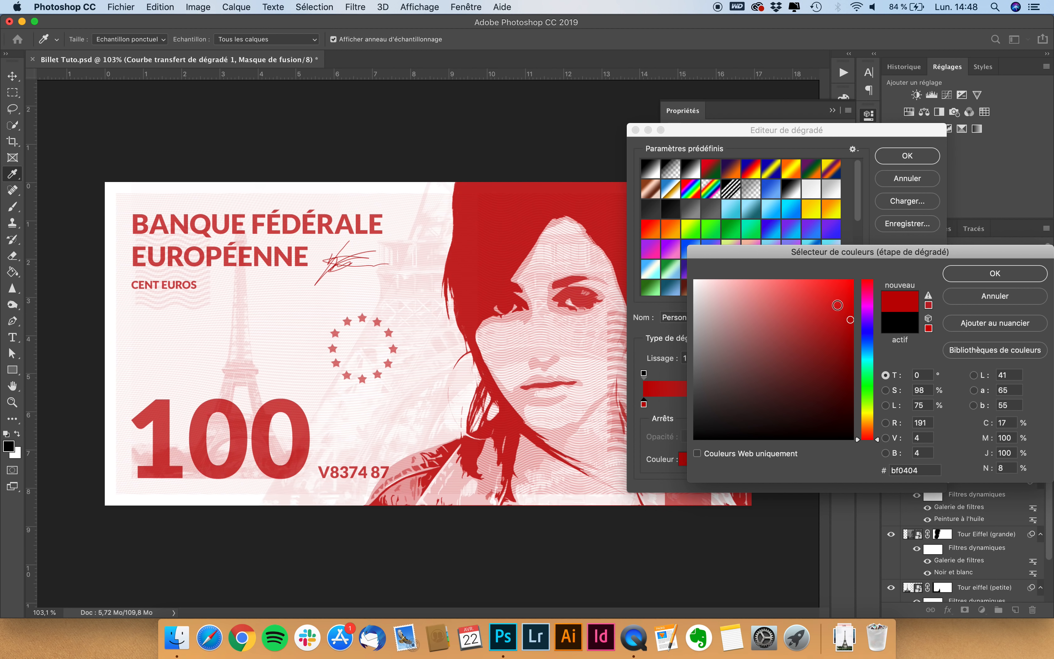
{"action": "left_click", "coordinate": [849, 288]}
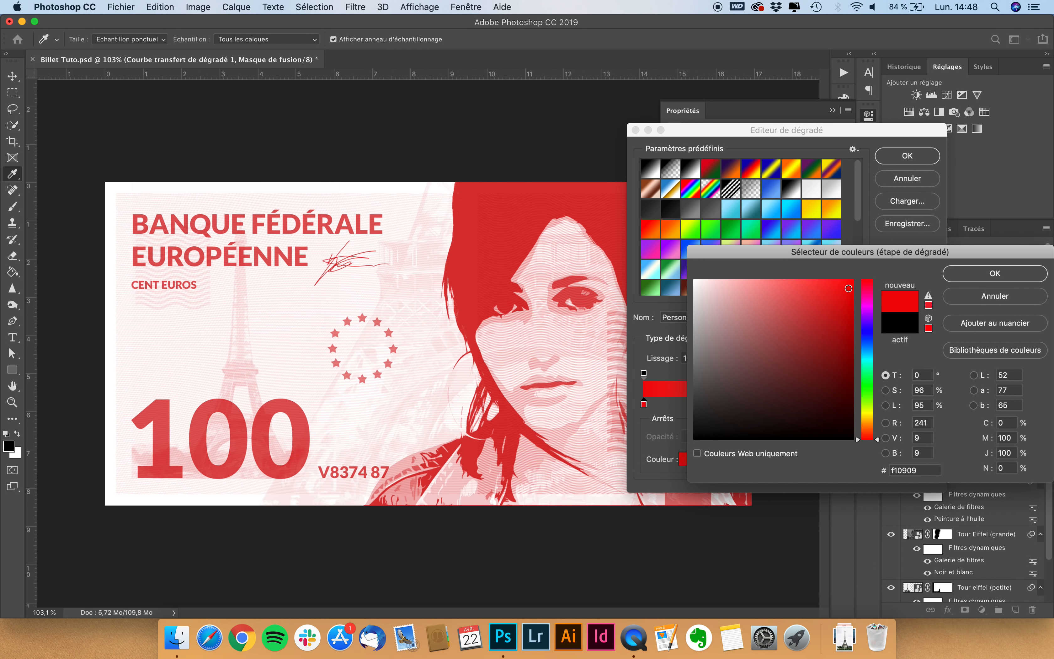
{"action": "mouse_move", "coordinate": [872, 335]}
{"action": "left_mouse_down"}
{"action": "mouse_move", "coordinate": [869, 320]}
{"action": "mouse_move", "coordinate": [873, 340]}
{"action": "left_mouse_up"}
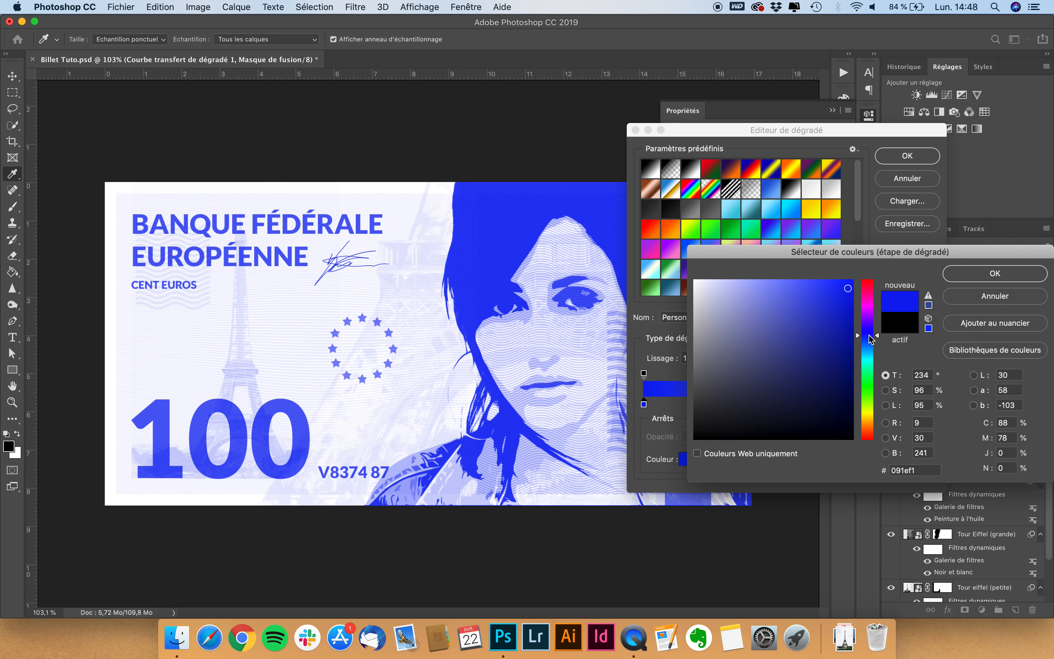
{"action": "left_click", "coordinate": [844, 404]}
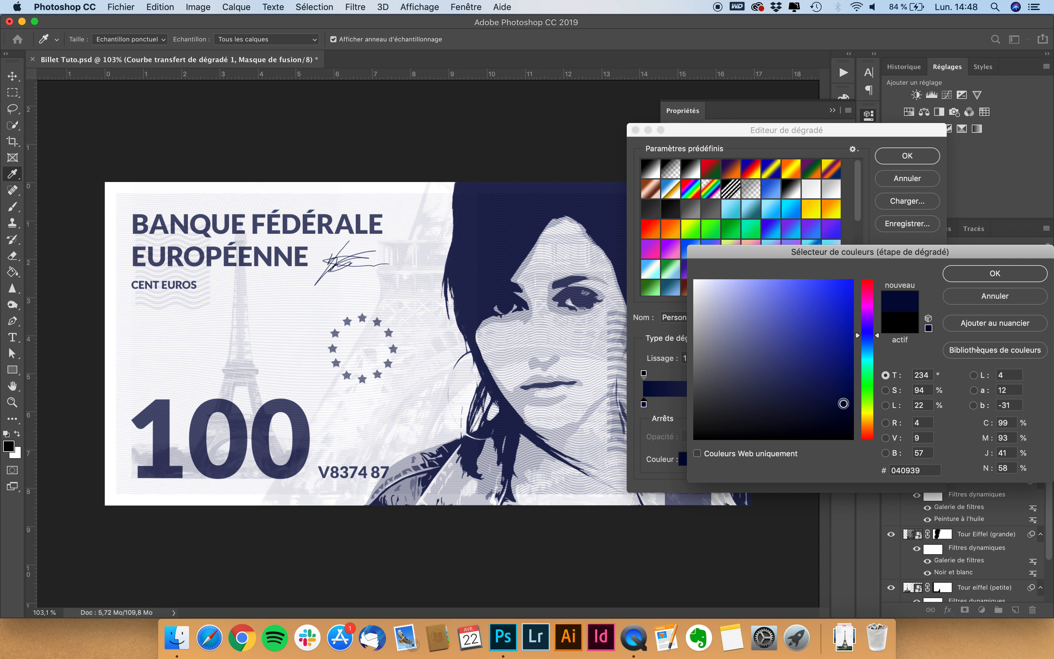
{"action": "mouse_move", "coordinate": [846, 398]}
{"action": "left_mouse_down"}
{"action": "mouse_move", "coordinate": [848, 330]}
{"action": "mouse_move", "coordinate": [876, 362]}
{"action": "mouse_move", "coordinate": [874, 345]}
{"action": "left_mouse_up"}
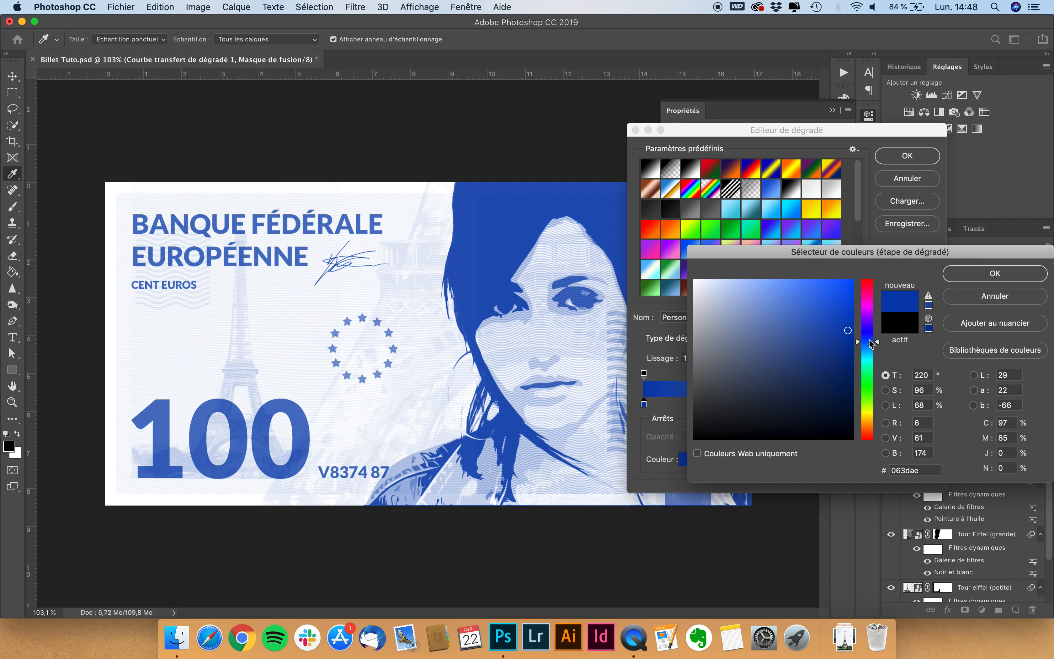
{"action": "left_click", "coordinate": [997, 275]}
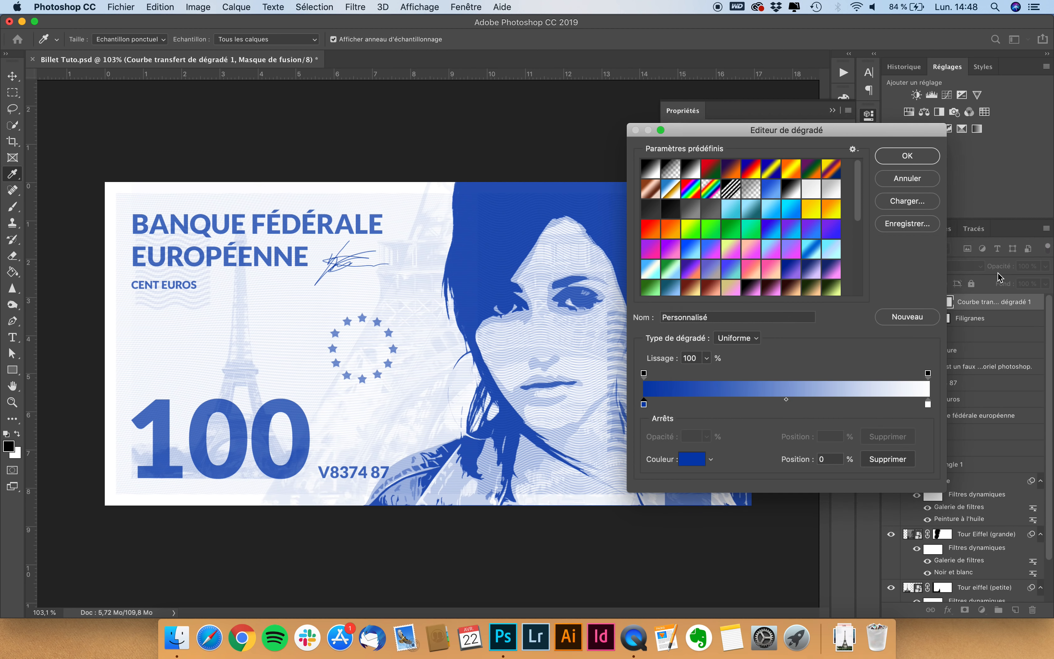
{"action": "left_click", "coordinate": [908, 156]}
{"action": "left_click", "coordinate": [696, 116]}
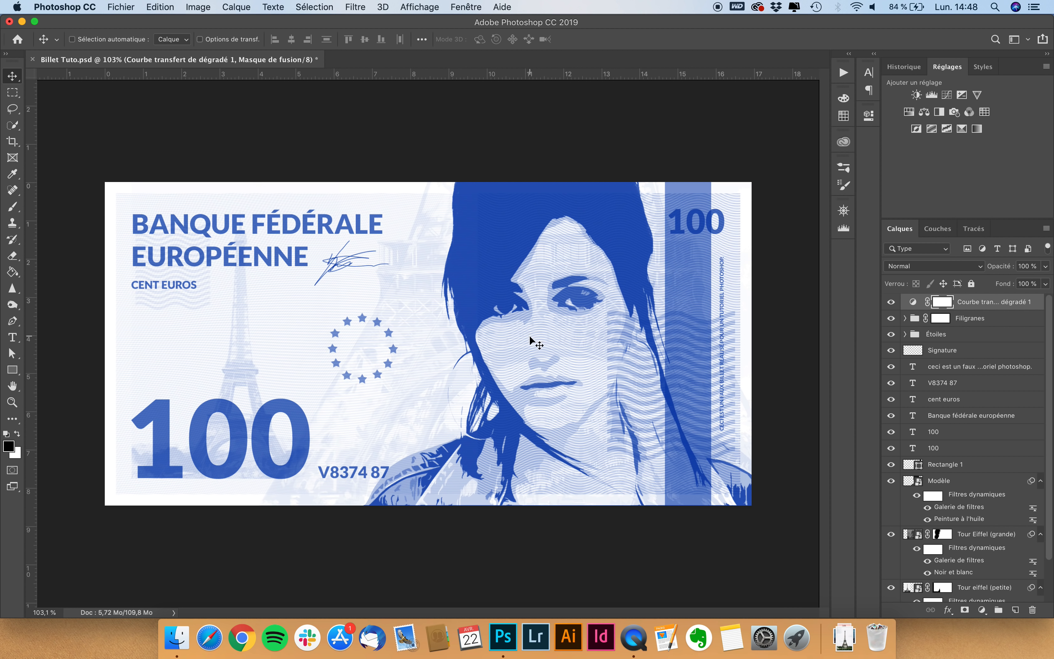
Move the Banque fédérale européenne, cent euros and serial number text layers above the gradient map layer, in that order.
{"action": "left_click", "coordinate": [962, 371]}
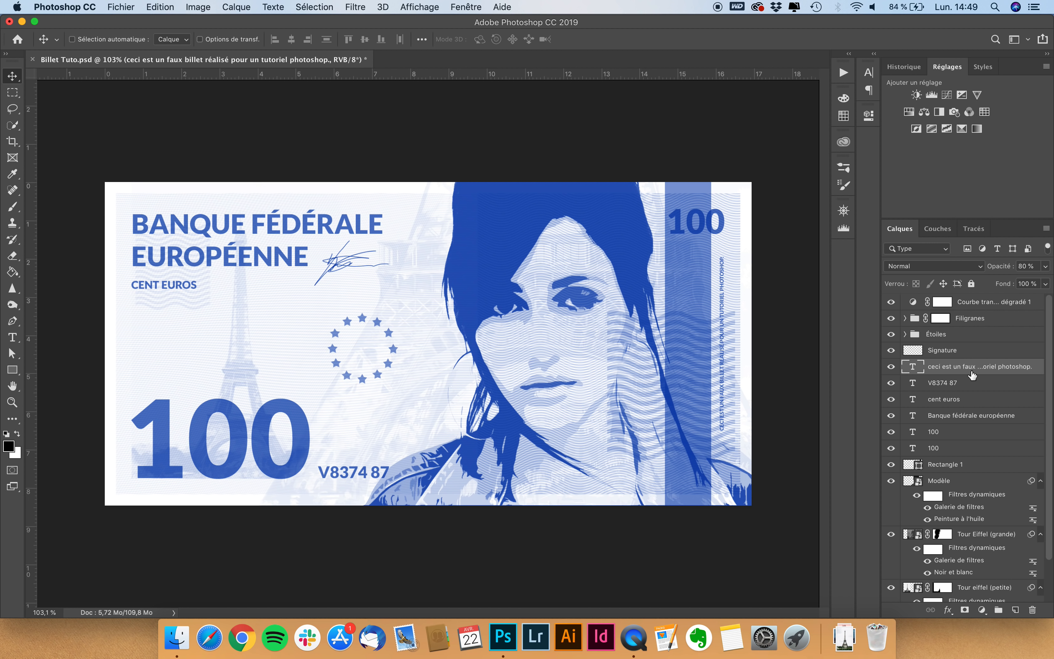
{"action": "left_click", "coordinate": [961, 416]}
{"action": "left_click_drag", "start_coordinate": [979, 419], "coordinate": [992, 302]}
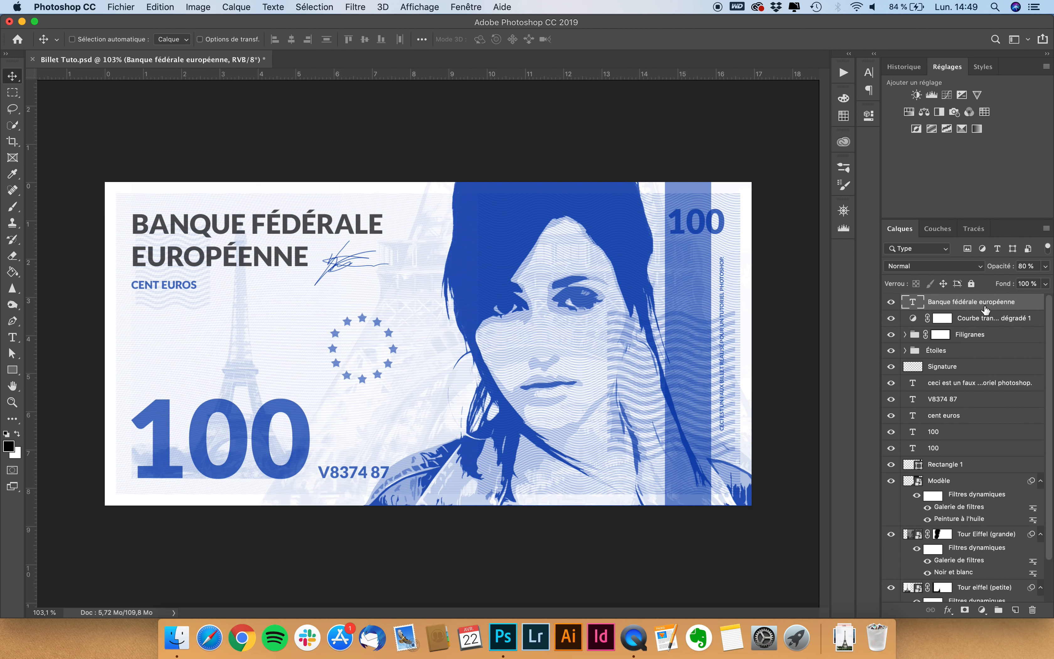
{"action": "left_click", "coordinate": [955, 416]}
{"action": "left_click_drag", "start_coordinate": [982, 417], "coordinate": [984, 317]}
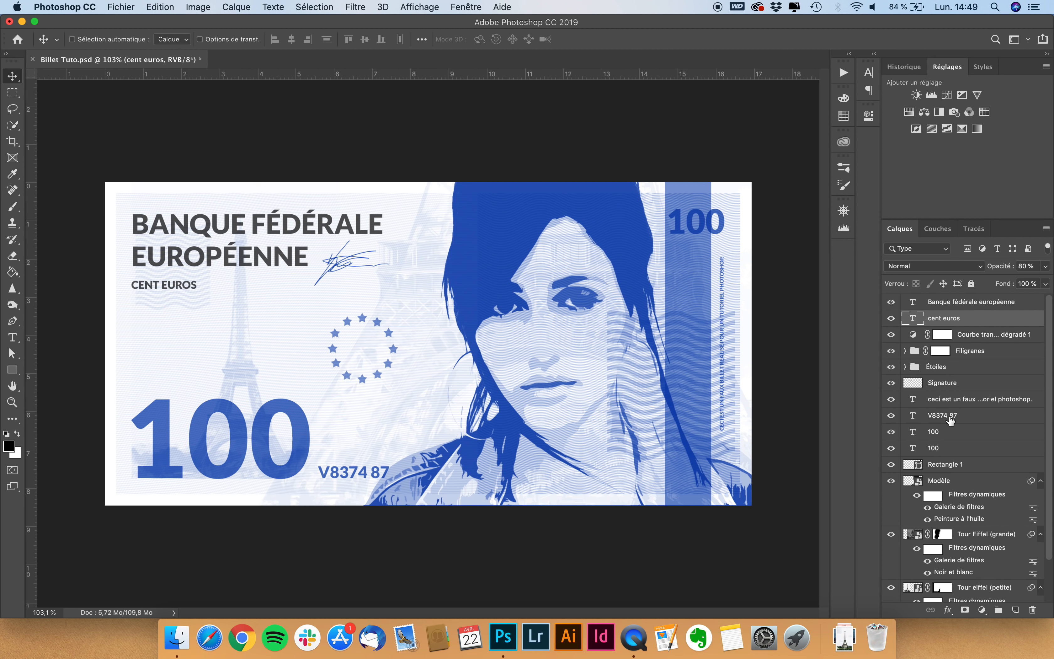
{"action": "left_click_drag", "start_coordinate": [950, 419], "coordinate": [993, 326]}
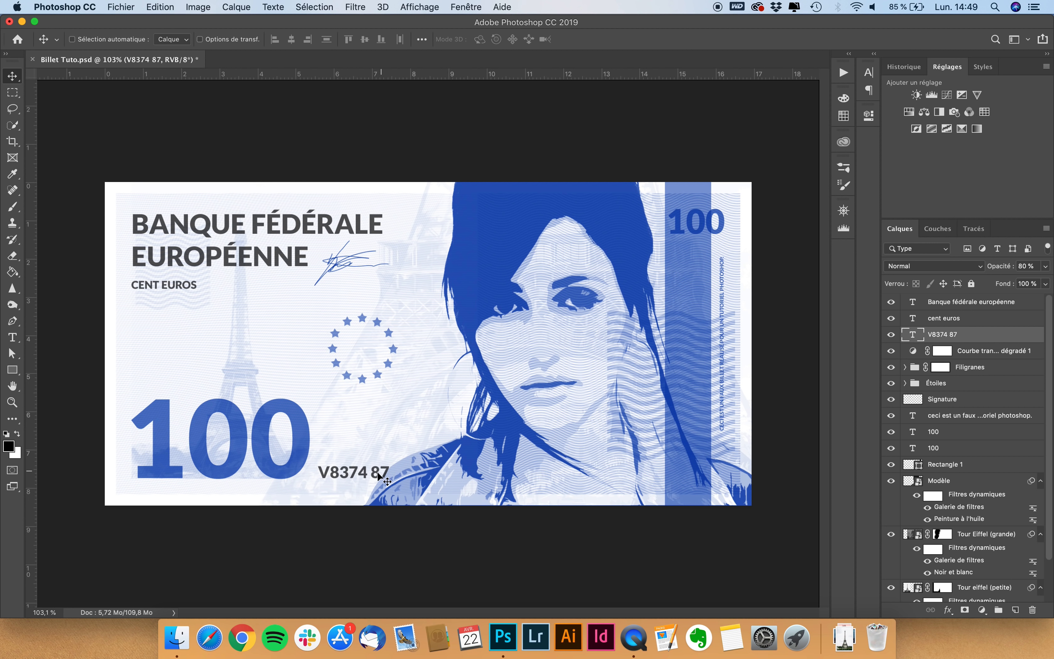
Colour only the first letter of the serial number text dark red.
{"action": "key", "text": "t"}
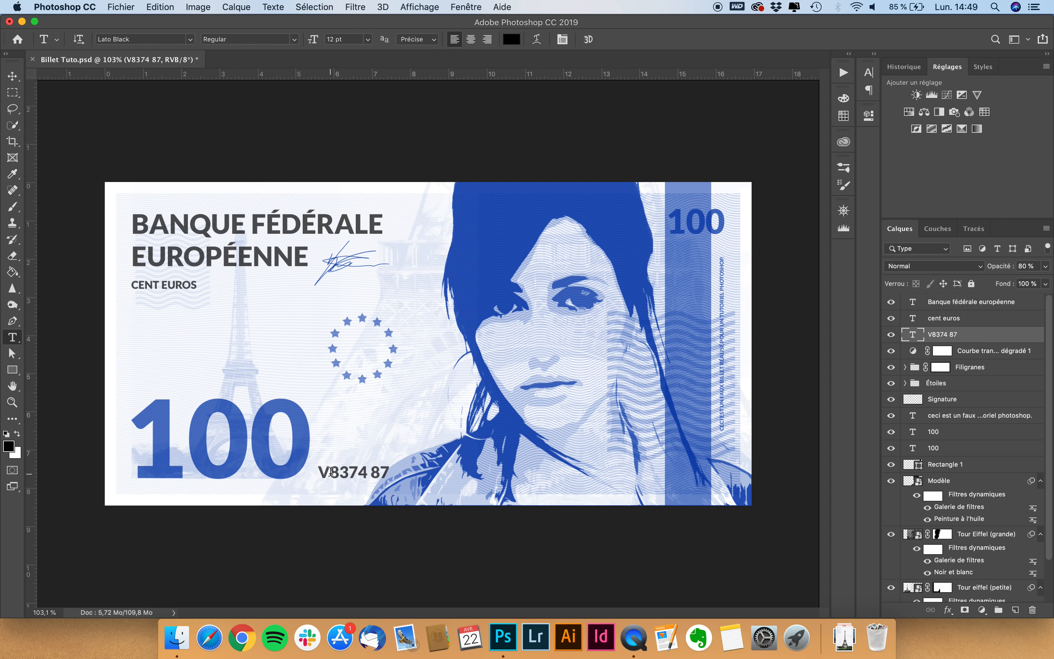
{"action": "left_click_drag", "start_coordinate": [331, 472], "coordinate": [318, 472]}
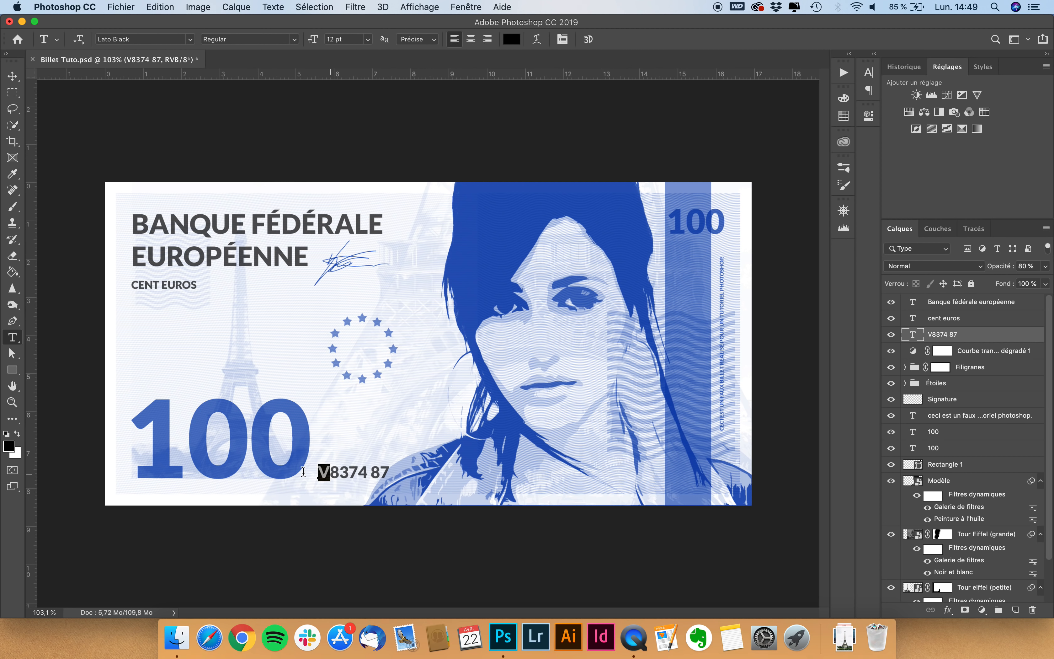
{"action": "left_click", "coordinate": [869, 73]}
{"action": "left_click", "coordinate": [834, 146]}
{"action": "left_click", "coordinate": [844, 382]}
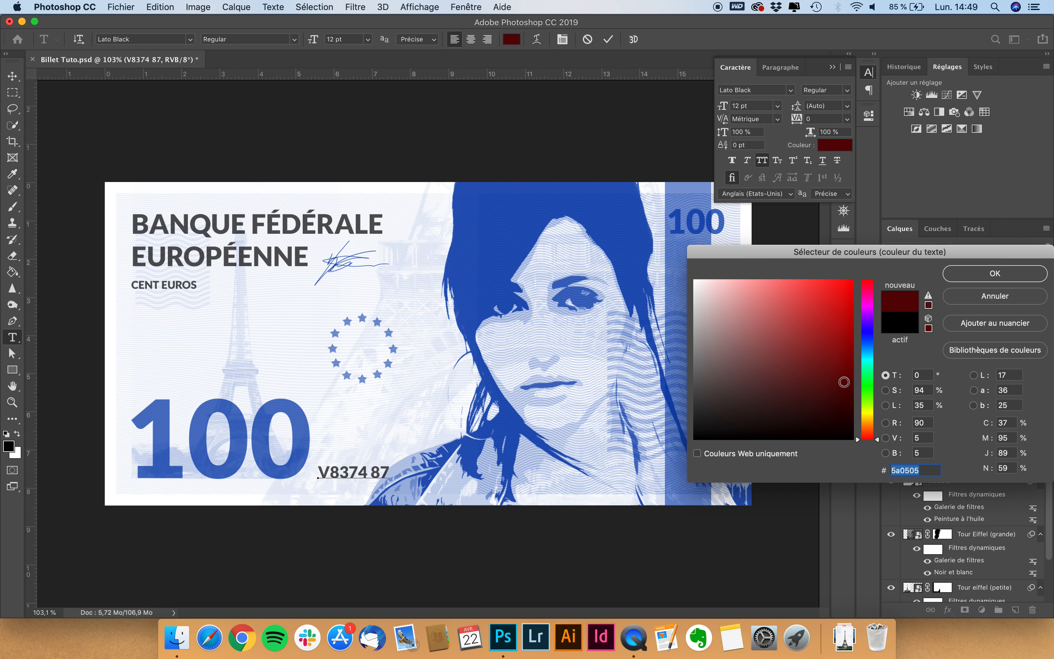
{"action": "left_click_drag", "start_coordinate": [845, 372], "coordinate": [842, 329]}
{"action": "left_click", "coordinate": [995, 273]}
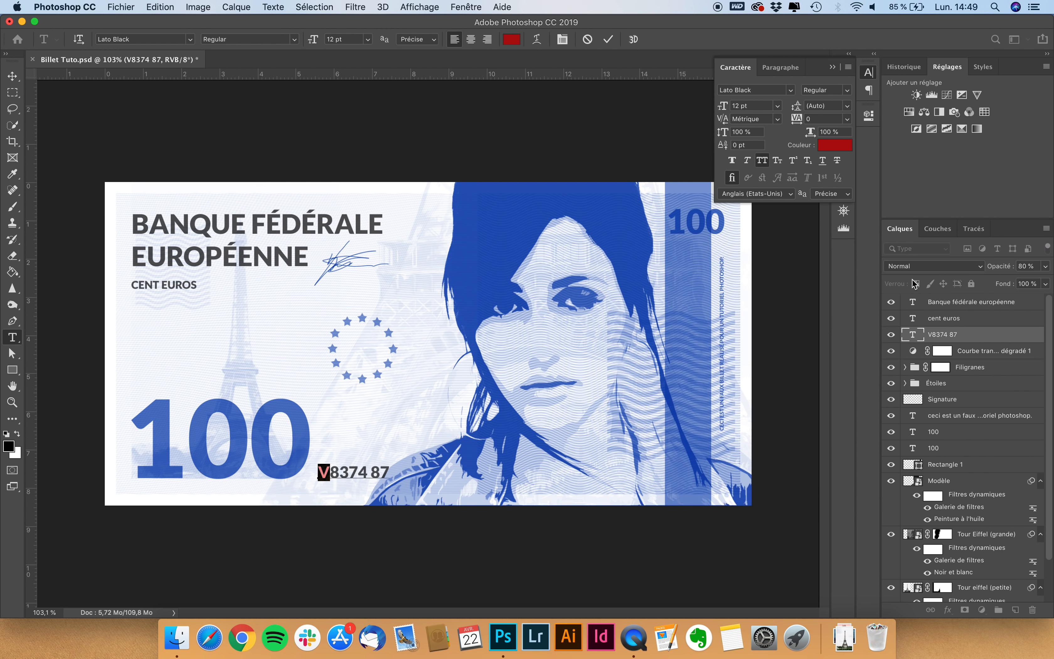
{"action": "left_click", "coordinate": [12, 76]}
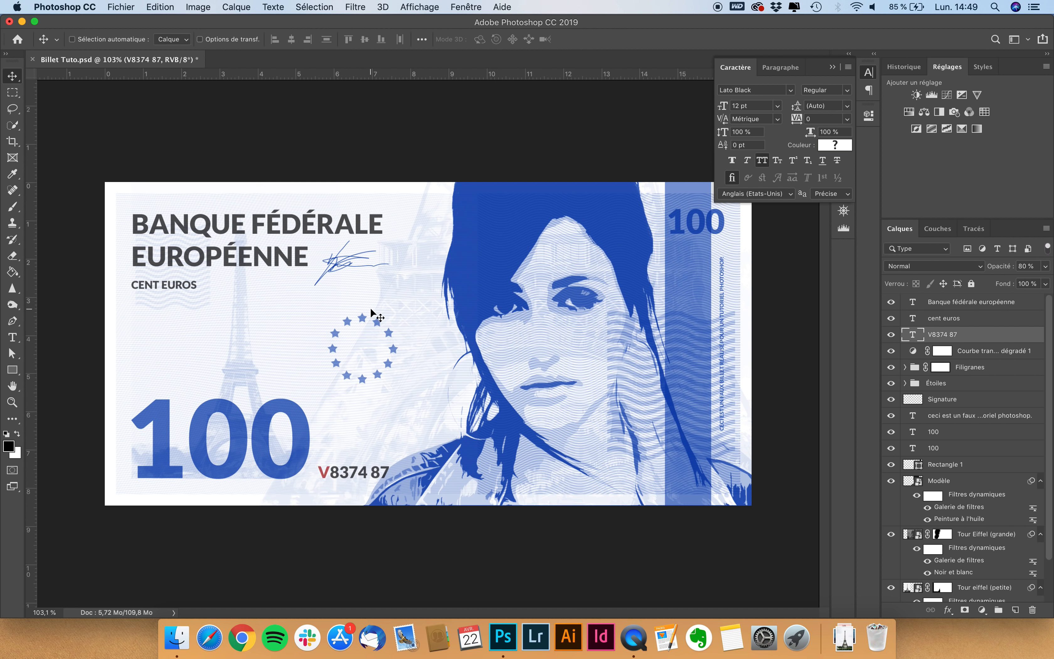
Save the document and add a new empty layer above the Banque fédérale européenne text layer.
{"action": "key", "text": "super+s"}
{"action": "left_click", "coordinate": [971, 304]}
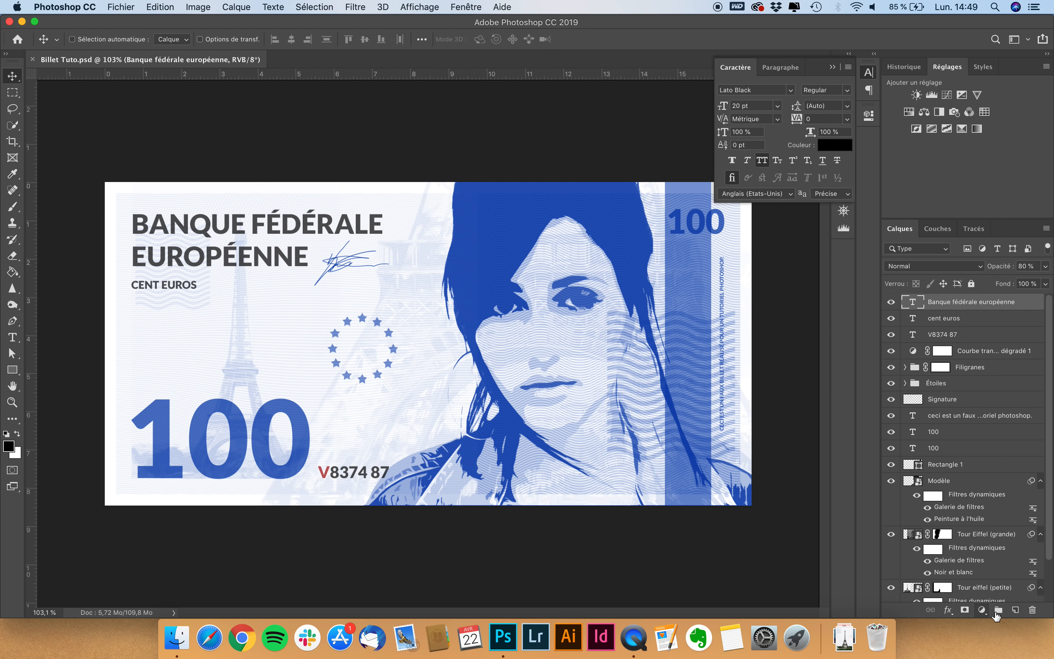
{"action": "left_click", "coordinate": [1015, 610]}
Paint a single 16 px black dot on the dark vertical band with the Arrondi net brush at 100 % hardness.
{"action": "key", "text": "b"}
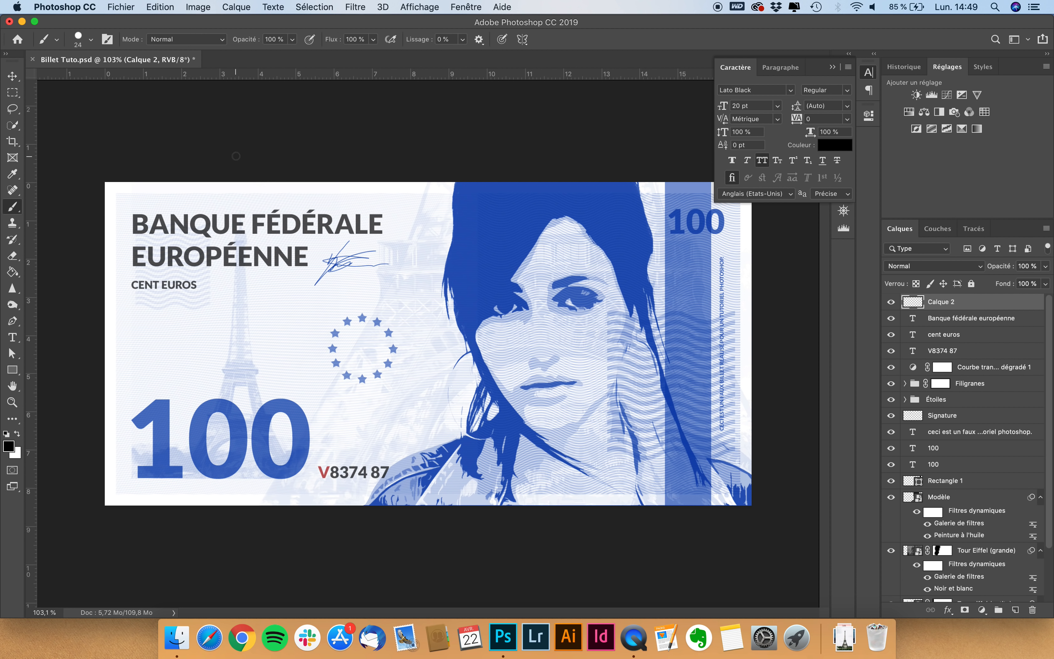
{"action": "left_click", "coordinate": [91, 39]}
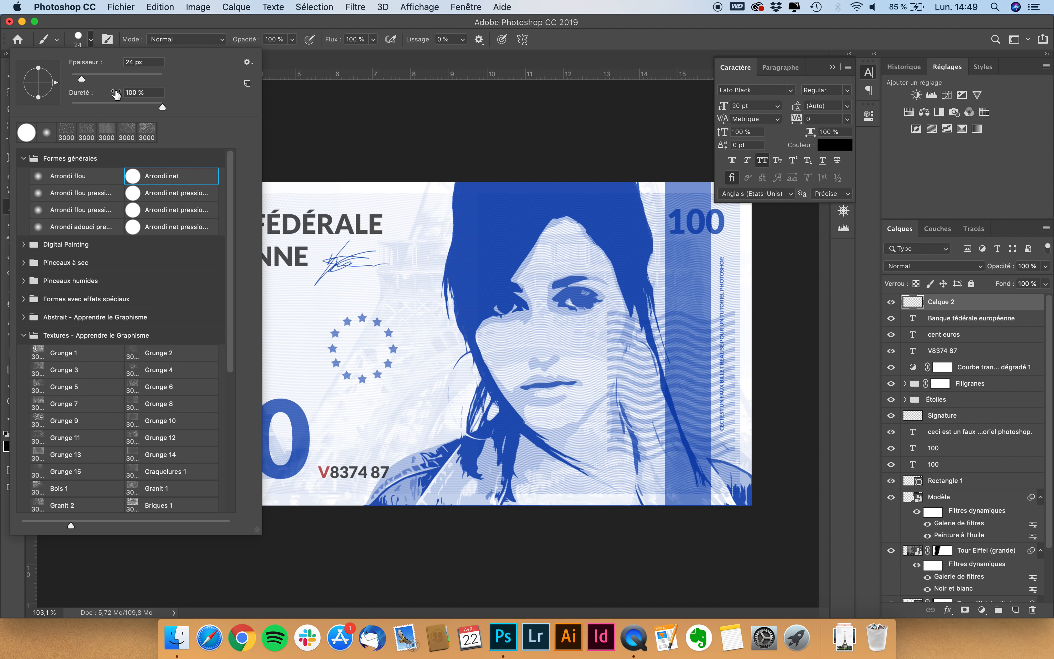
{"action": "left_click", "coordinate": [153, 178]}
{"action": "left_click_drag", "start_coordinate": [118, 104], "coordinate": [180, 107]}
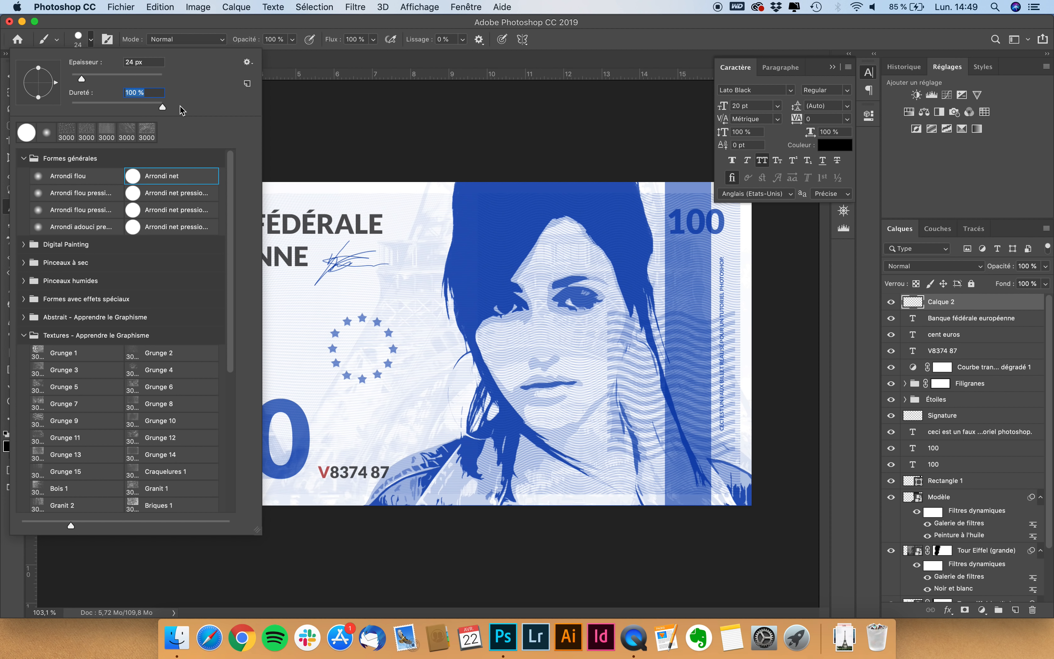
{"action": "left_click", "coordinate": [148, 29]}
{"action": "scroll", "coordinate": [608, 273], "scroll_direction": "up", "scroll_amount": 3}
{"action": "scroll", "coordinate": [610, 275], "scroll_direction": "right", "scroll_amount": 4}
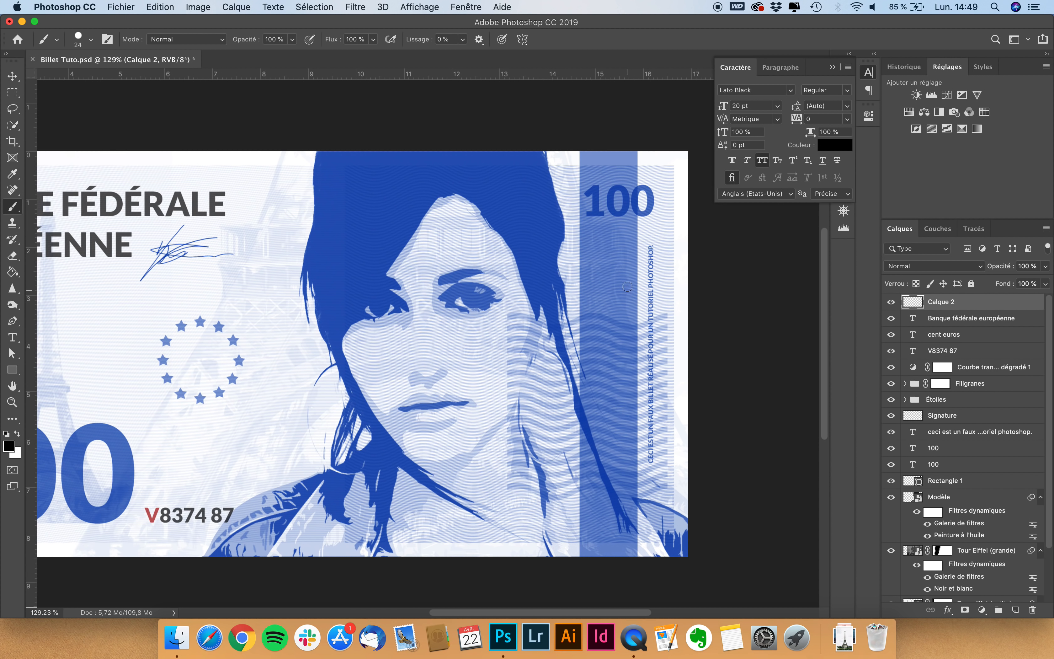
{"action": "left_click_drag", "start_coordinate": [623, 255], "coordinate": [624, 182]}
{"action": "key", "text": "super+z"}
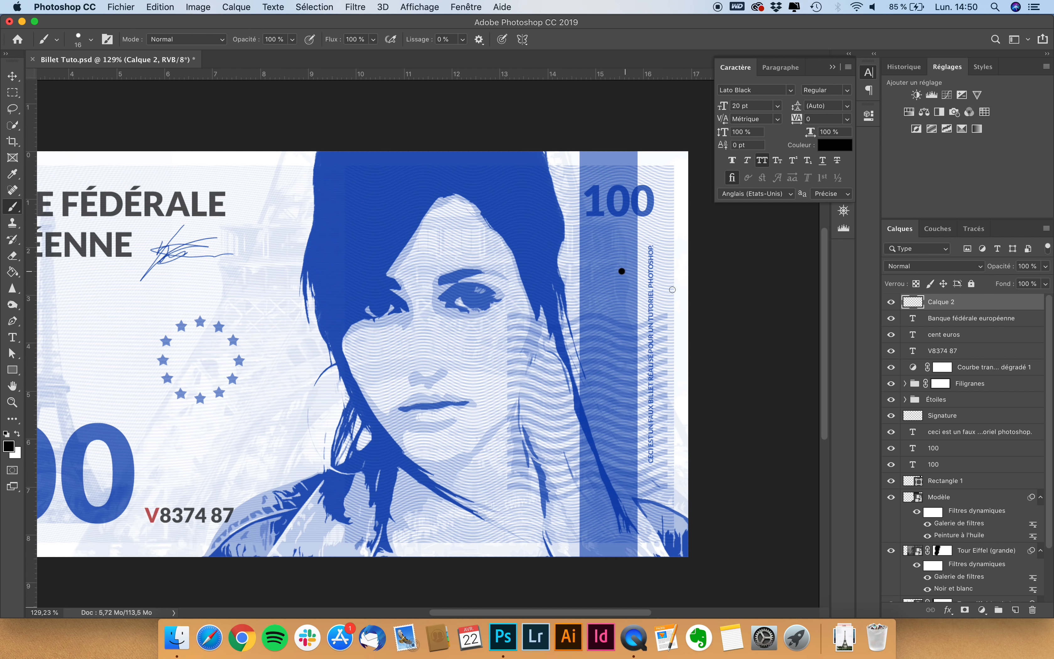
Add a colour overlay effect in yellow f1f409 to the dot's layer.
{"action": "left_click", "coordinate": [949, 610]}
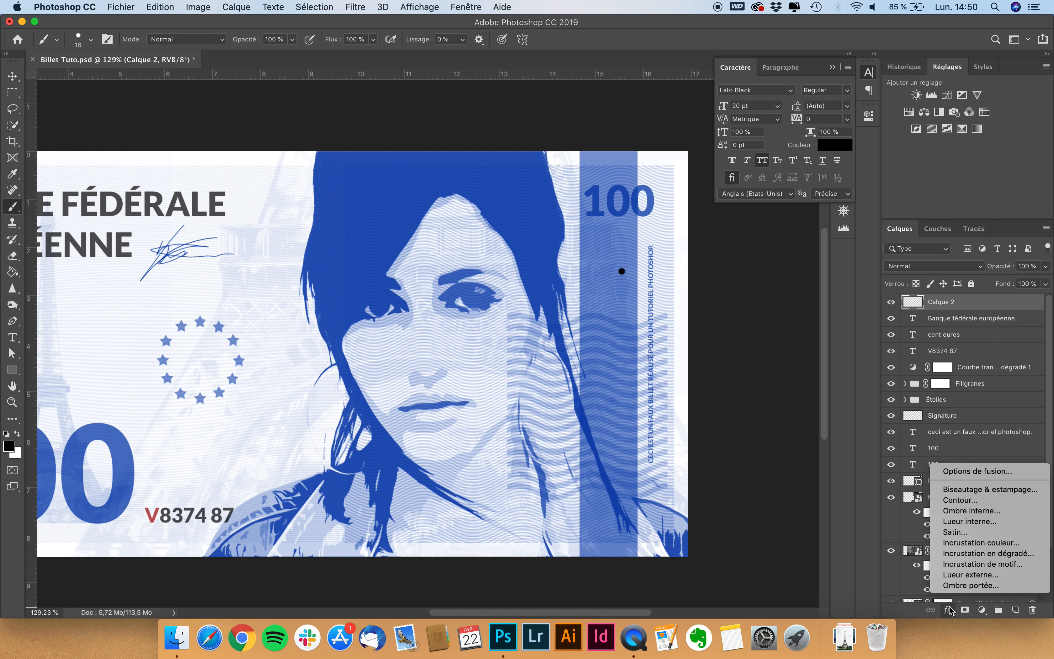
{"action": "left_click", "coordinate": [987, 544]}
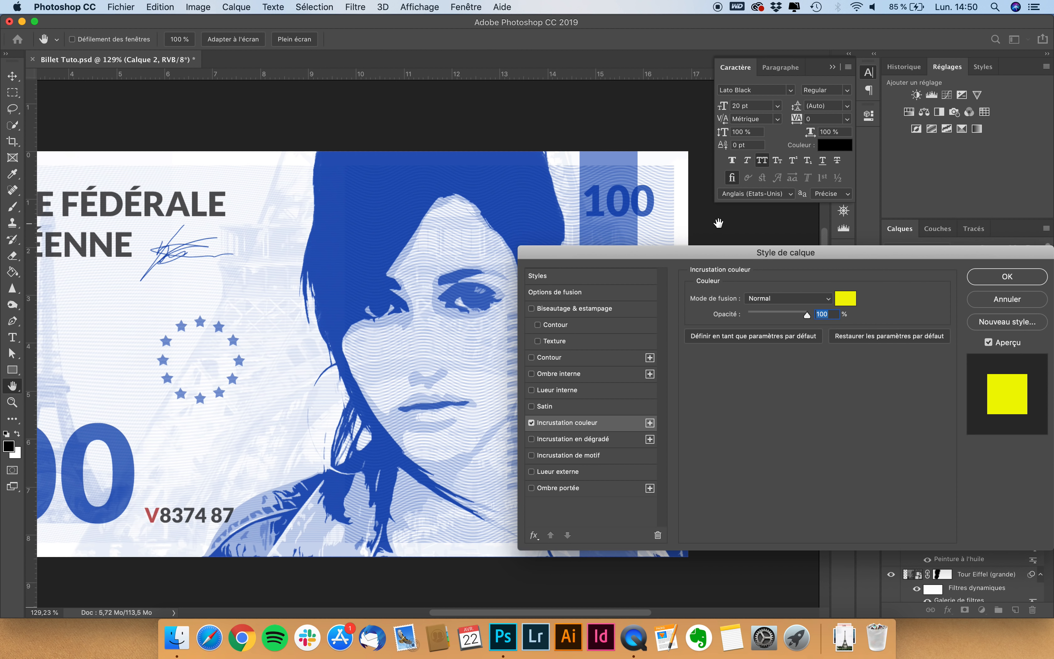
{"action": "left_click", "coordinate": [846, 298]}
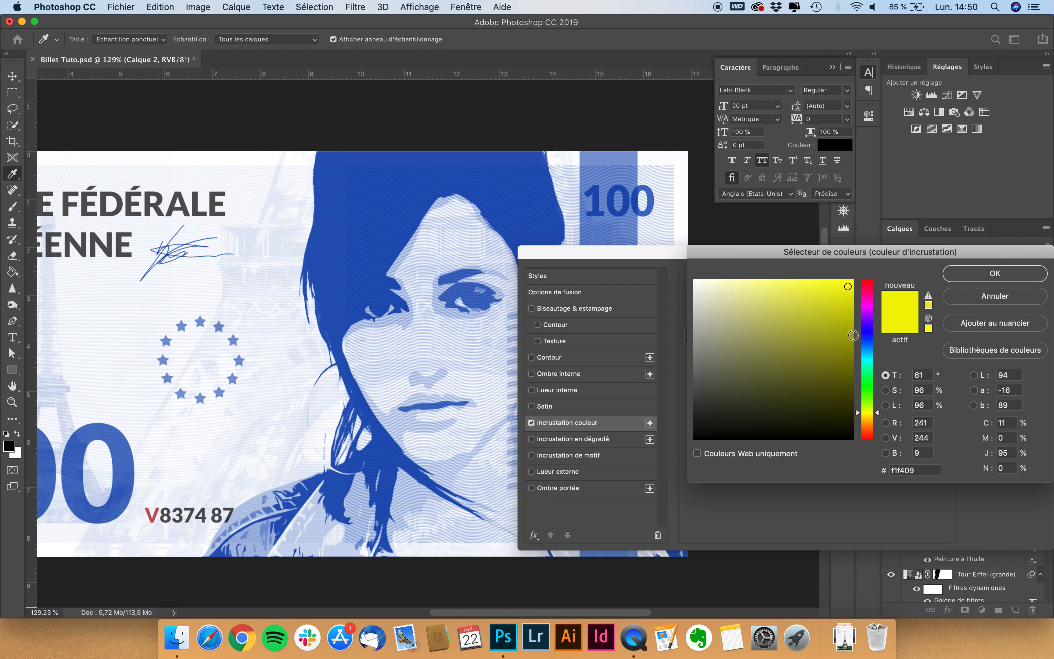
{"action": "left_click", "coordinate": [981, 280]}
{"action": "left_click", "coordinate": [1001, 279]}
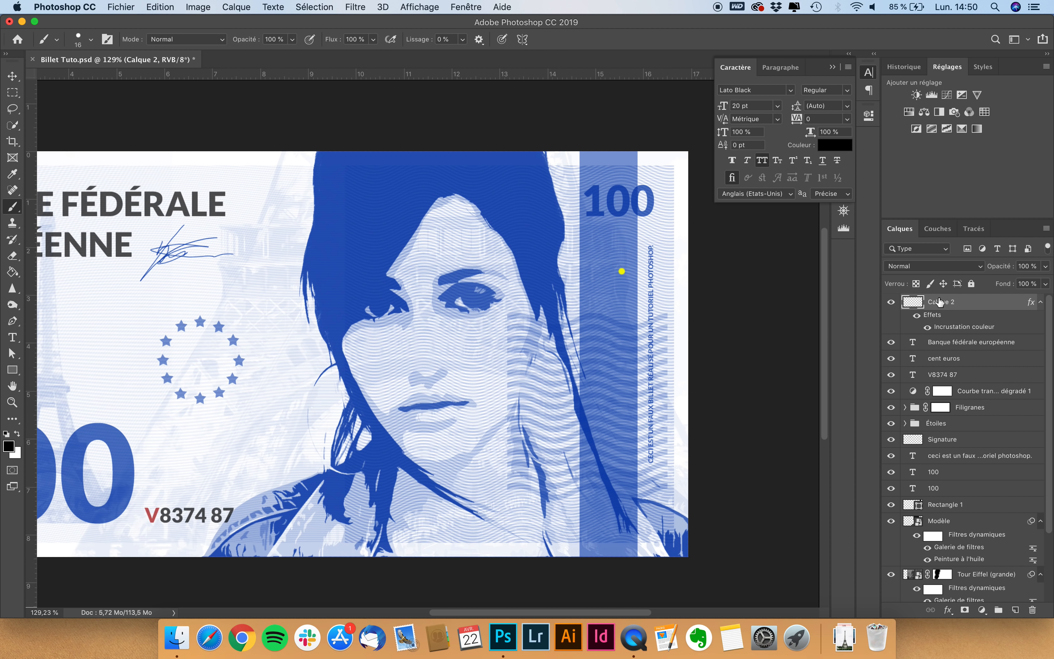
Inspect the exact yellow used by the colour overlay on the dot's layer.
{"action": "scroll", "coordinate": [752, 308], "scroll_direction": "up", "scroll_amount": 5}
{"action": "scroll", "coordinate": [772, 296], "scroll_direction": "right", "scroll_amount": 3}
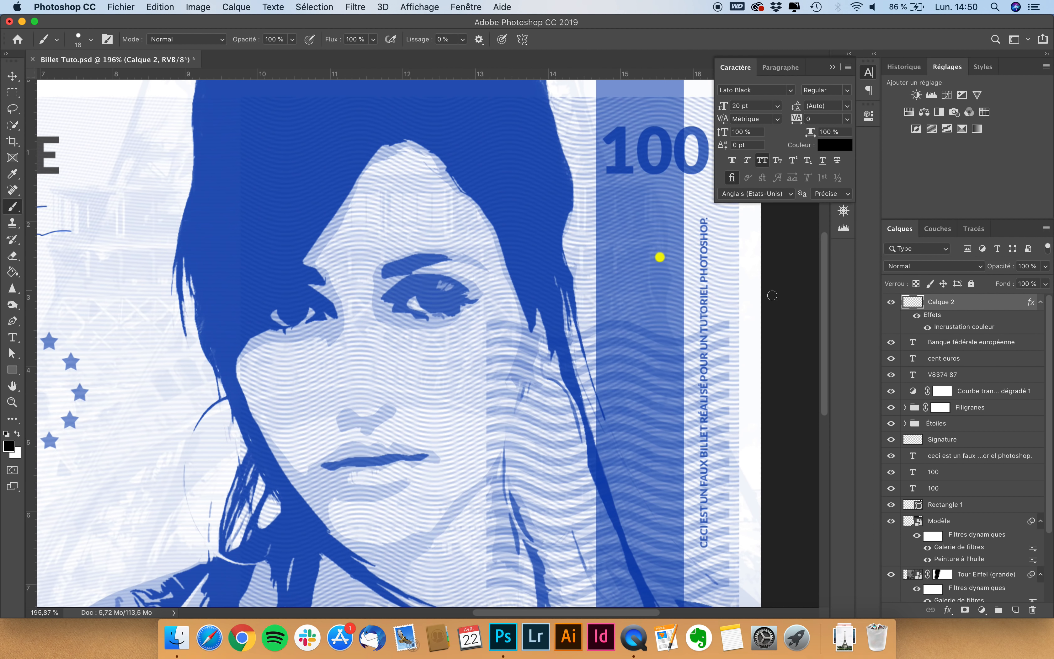
{"action": "double_click", "coordinate": [960, 327]}
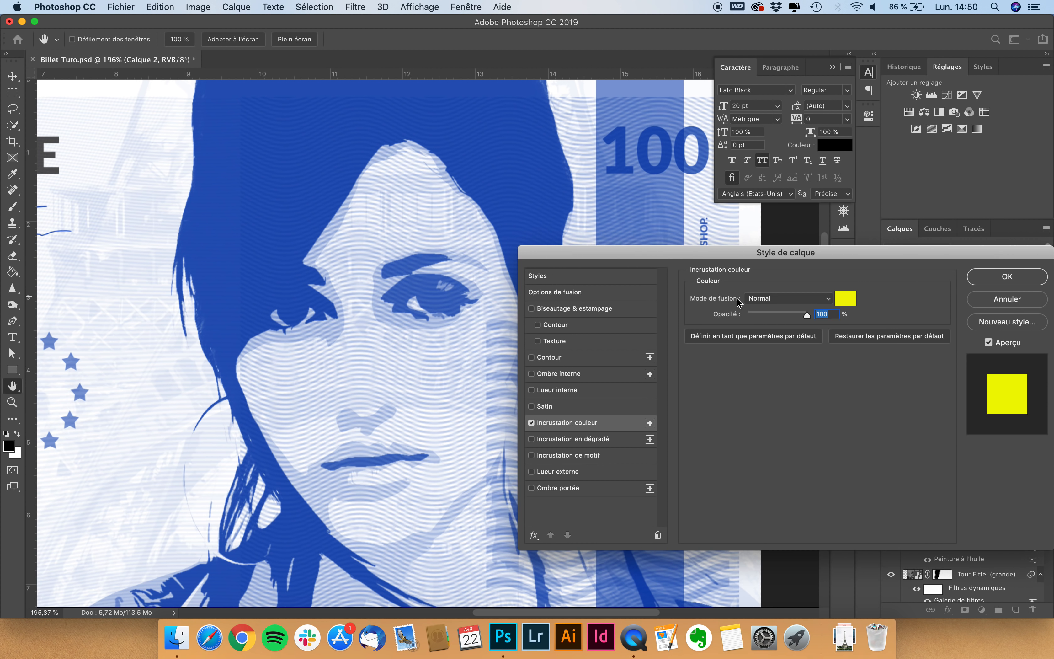
{"action": "left_click", "coordinate": [849, 303]}
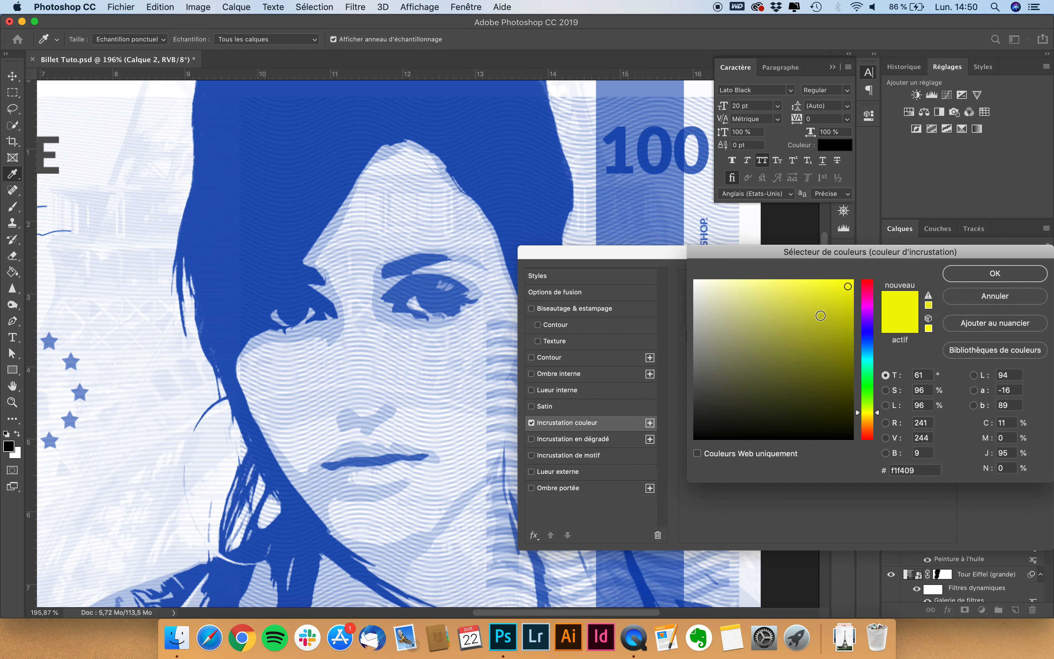
{"action": "left_click_drag", "start_coordinate": [821, 316], "coordinate": [851, 308]}
{"action": "left_click", "coordinate": [988, 300]}
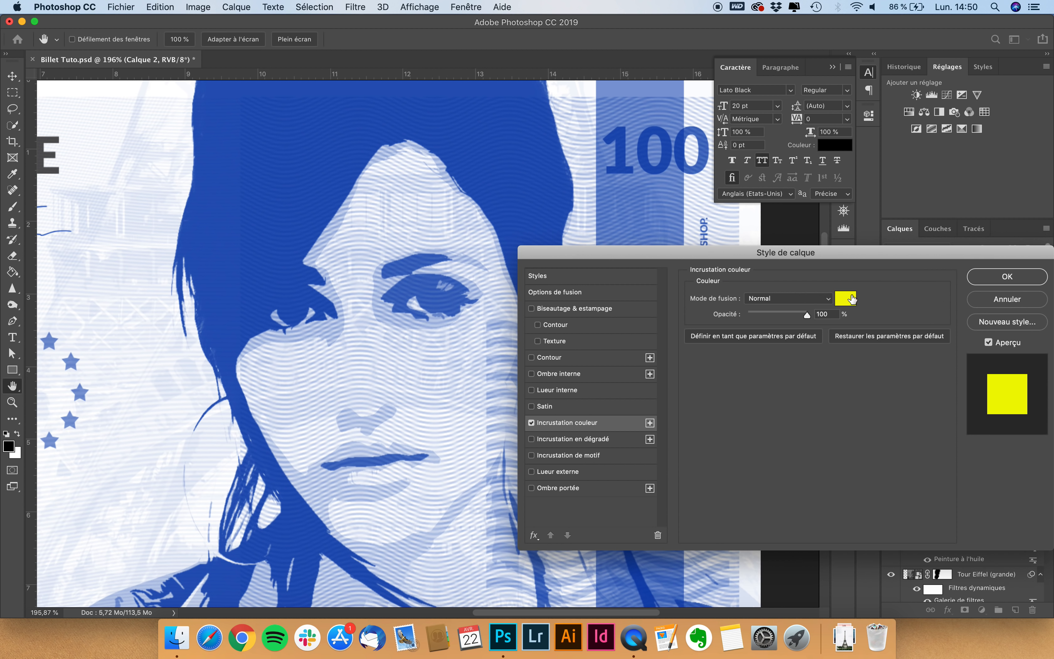
{"action": "left_click", "coordinate": [1034, 278]}
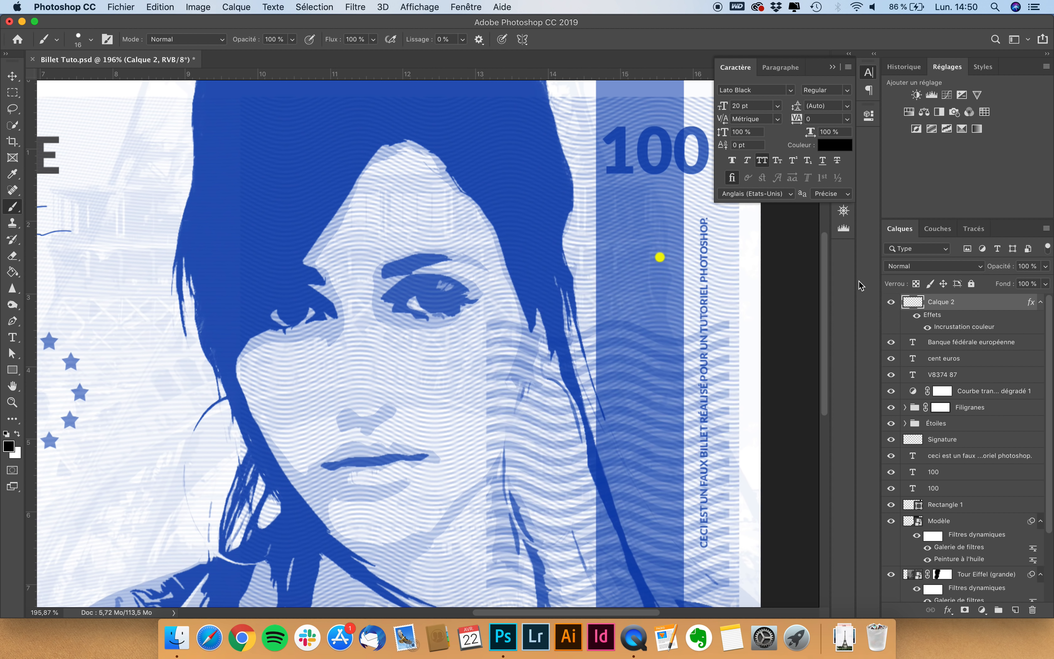
Set the dot layer's opacity to 60 % and paint more dots of varying smaller sizes along the dark vertical band.
{"action": "left_click", "coordinate": [1037, 266]}
{"action": "type", "text": "60"}
{"action": "left_click", "coordinate": [634, 230], "text": "ctrl+alt"}
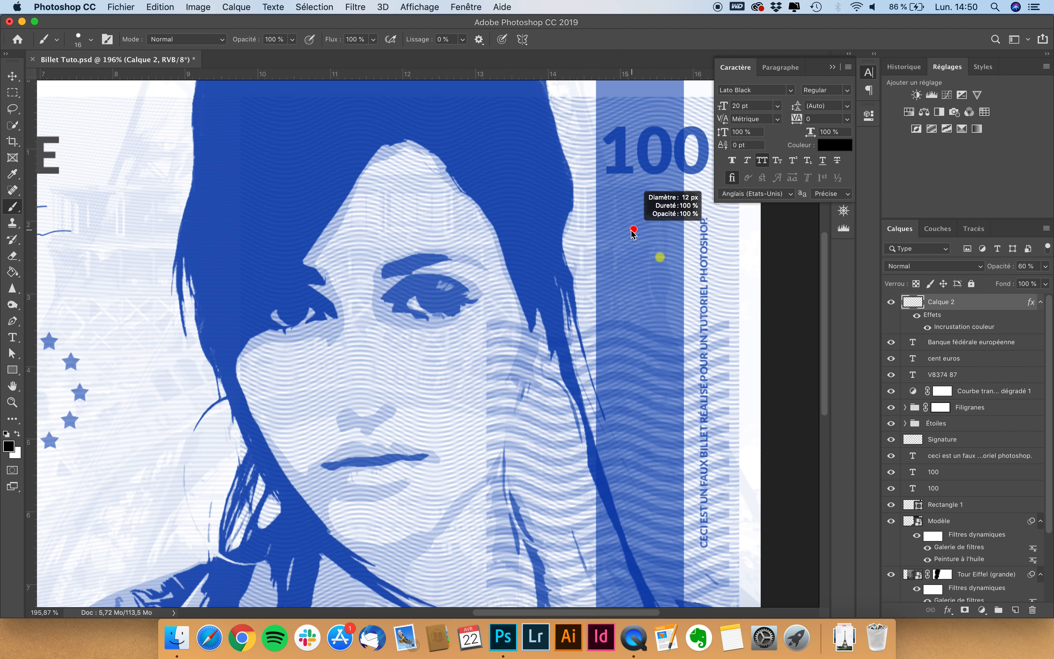
{"action": "left_click_drag", "start_coordinate": [632, 232], "coordinate": [631, 219]}
{"action": "scroll", "coordinate": [612, 341], "scroll_direction": "down", "scroll_amount": 5}
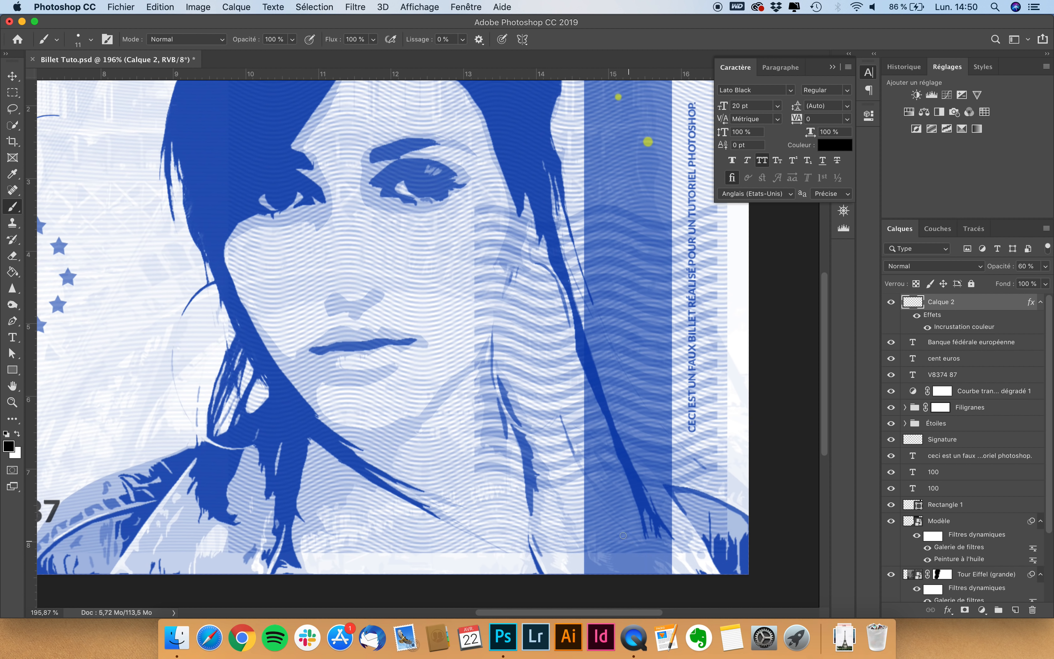
{"action": "left_click_drag", "start_coordinate": [613, 490], "coordinate": [610, 488]}
Paint several small scattered dots on the wavy pattern just below the CENT EUROS text.
{"action": "scroll", "coordinate": [465, 415], "scroll_direction": "left", "scroll_amount": 8}
{"action": "scroll", "coordinate": [464, 415], "scroll_direction": "up", "scroll_amount": 2}
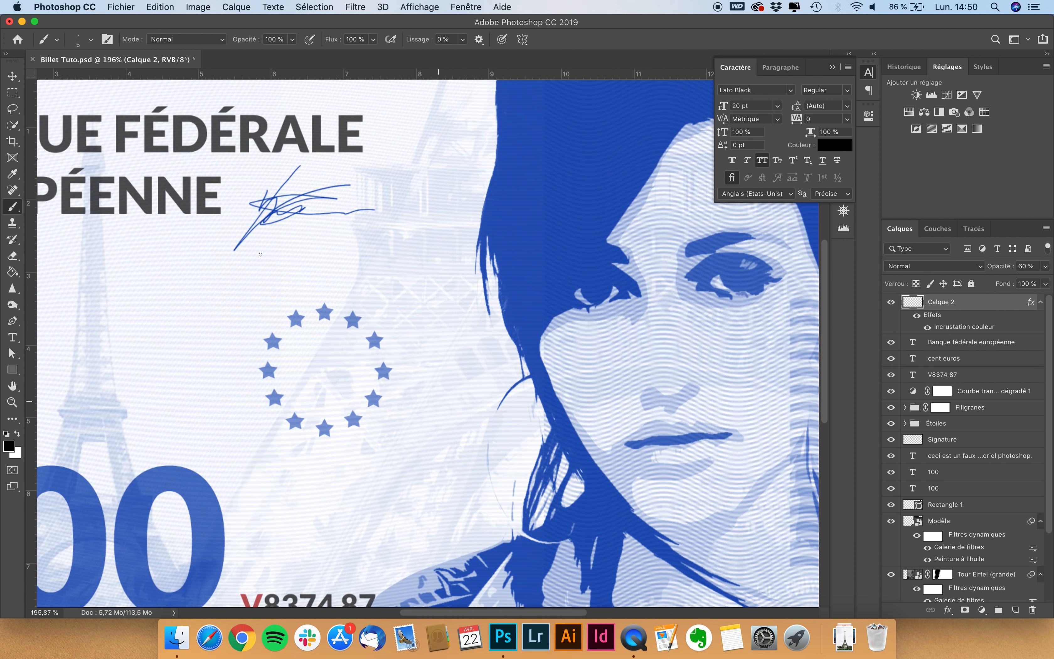
{"action": "left_click_drag", "start_coordinate": [216, 241], "coordinate": [218, 240]}
{"action": "scroll", "coordinate": [218, 240], "scroll_direction": "left", "scroll_amount": 4}
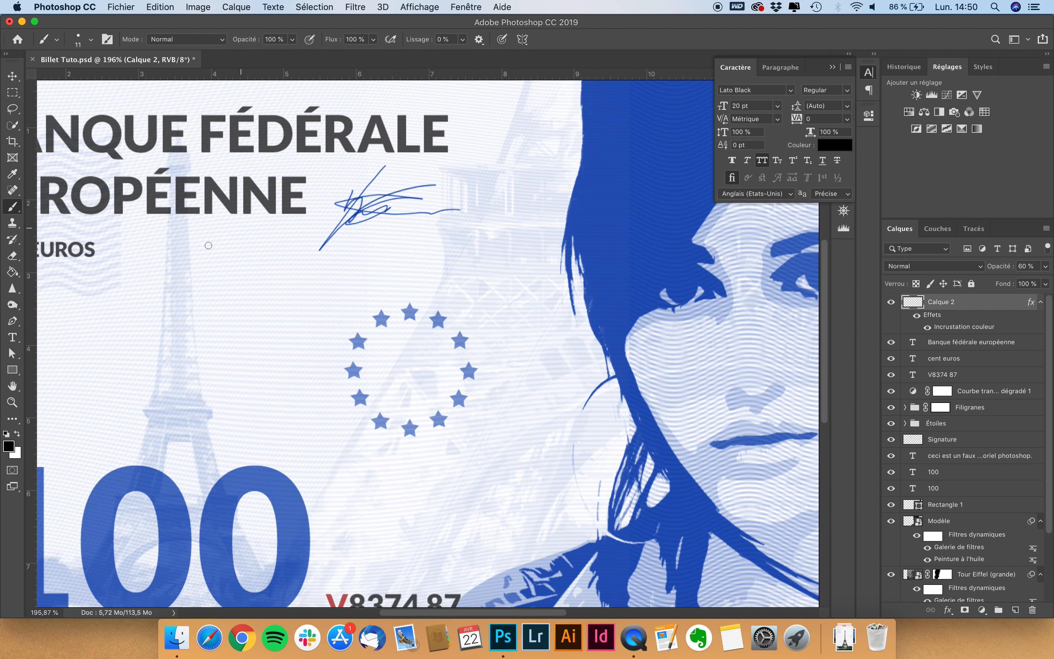
{"action": "scroll", "coordinate": [208, 245], "scroll_direction": "left", "scroll_amount": 6}
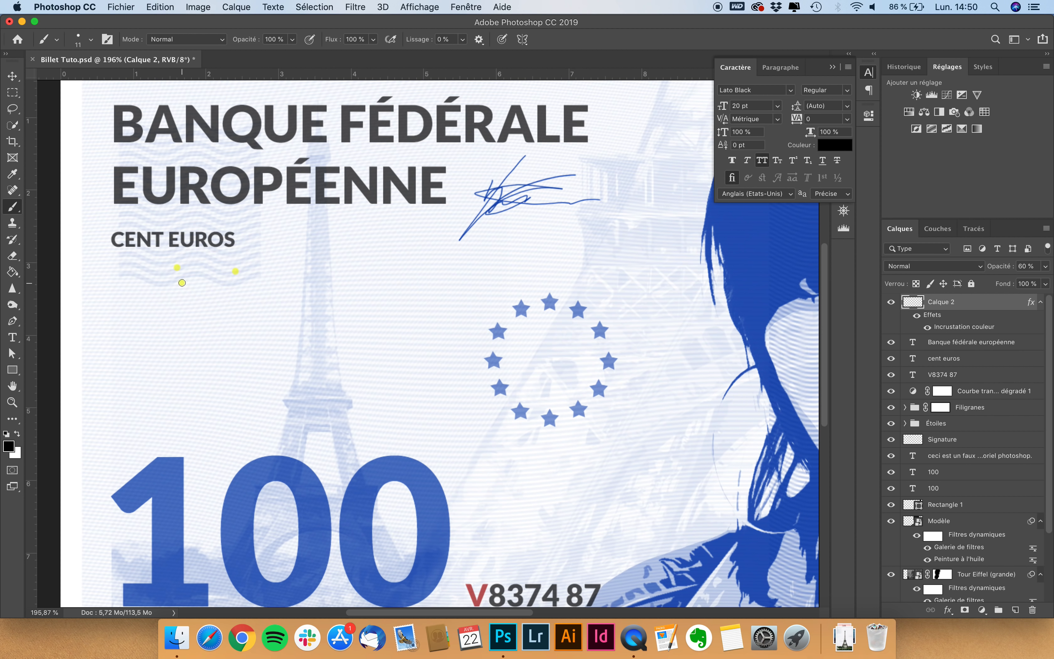
{"action": "mouse_move", "coordinate": [174, 277]}
{"action": "left_mouse_down"}
{"action": "mouse_move", "coordinate": [191, 286]}
{"action": "mouse_move", "coordinate": [182, 276]}
{"action": "mouse_move", "coordinate": [215, 265]}
{"action": "left_mouse_up"}
Add further dots of different sizes up to 13 px on the dark vertical band, filling its gaps.
{"action": "scroll", "coordinate": [154, 288], "scroll_direction": "right", "scroll_amount": 15}
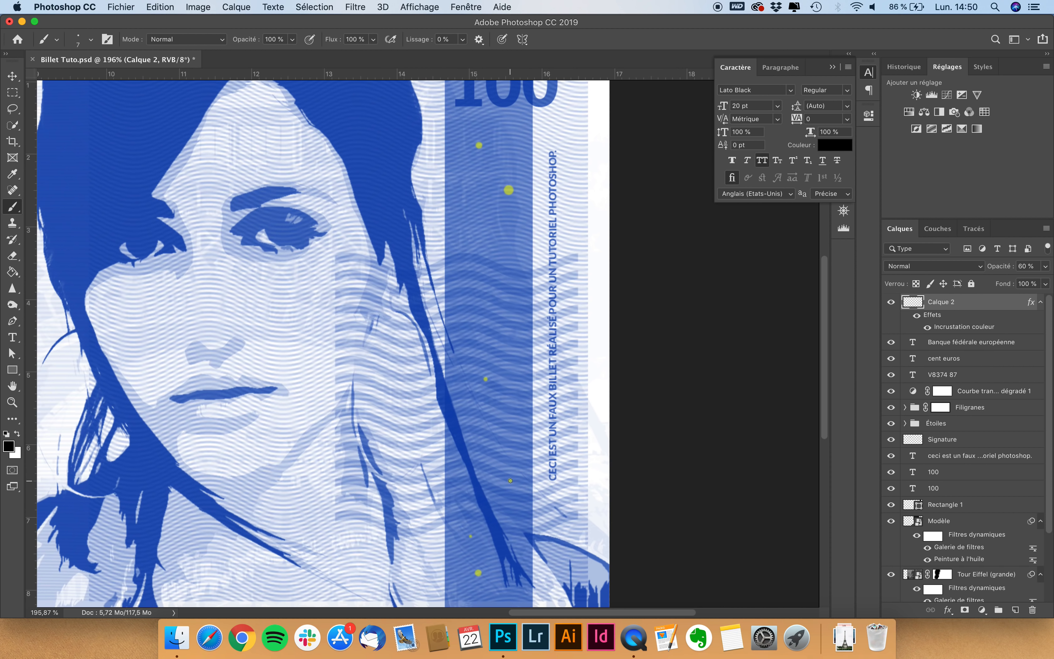
{"action": "left_click_drag", "start_coordinate": [447, 296], "coordinate": [451, 295]}
{"action": "scroll", "coordinate": [512, 514], "scroll_direction": "down", "scroll_amount": 2}
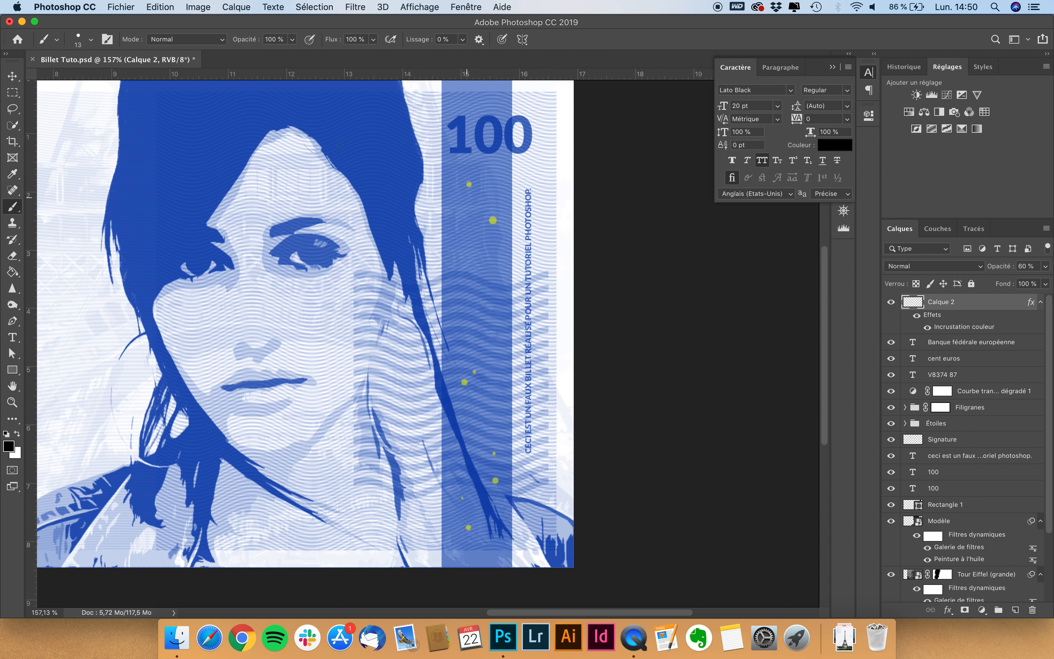
{"action": "scroll", "coordinate": [370, 298], "scroll_direction": "down", "scroll_amount": 2}
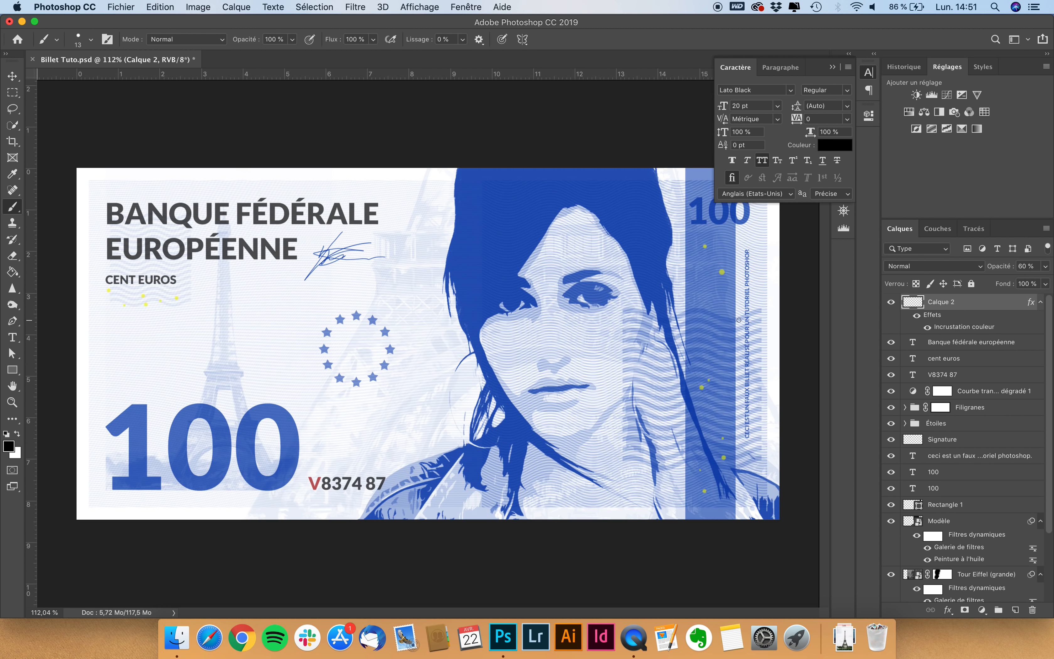
{"action": "scroll", "coordinate": [428, 345], "scroll_direction": "down", "scroll_amount": 1}
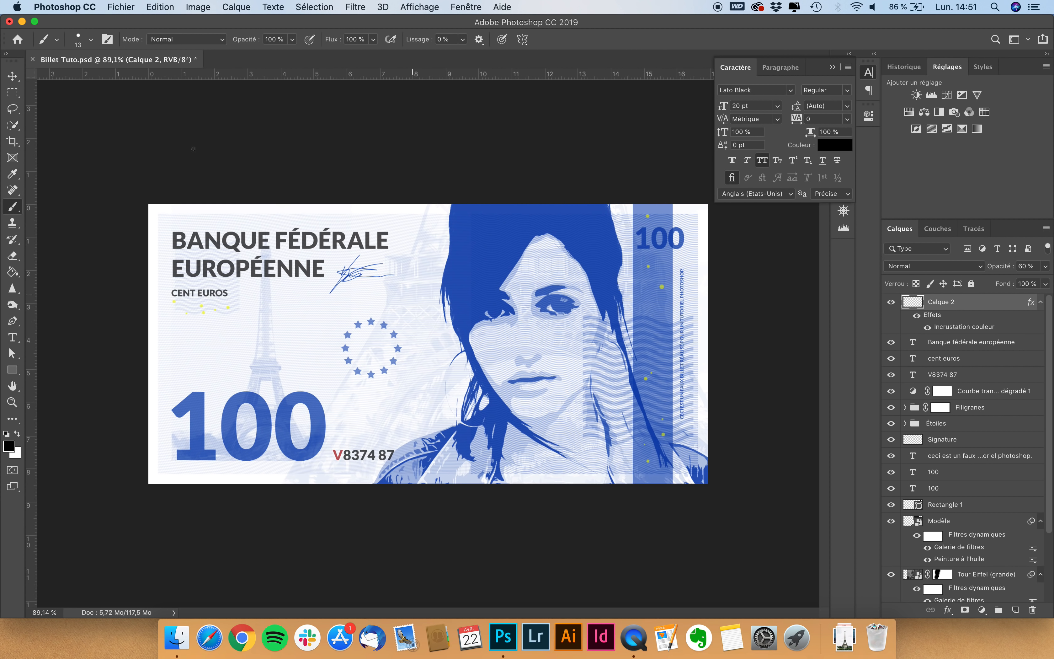
Create a 10 by 10 px star with the custom shape tool.
{"action": "left_click", "coordinate": [13, 76]}
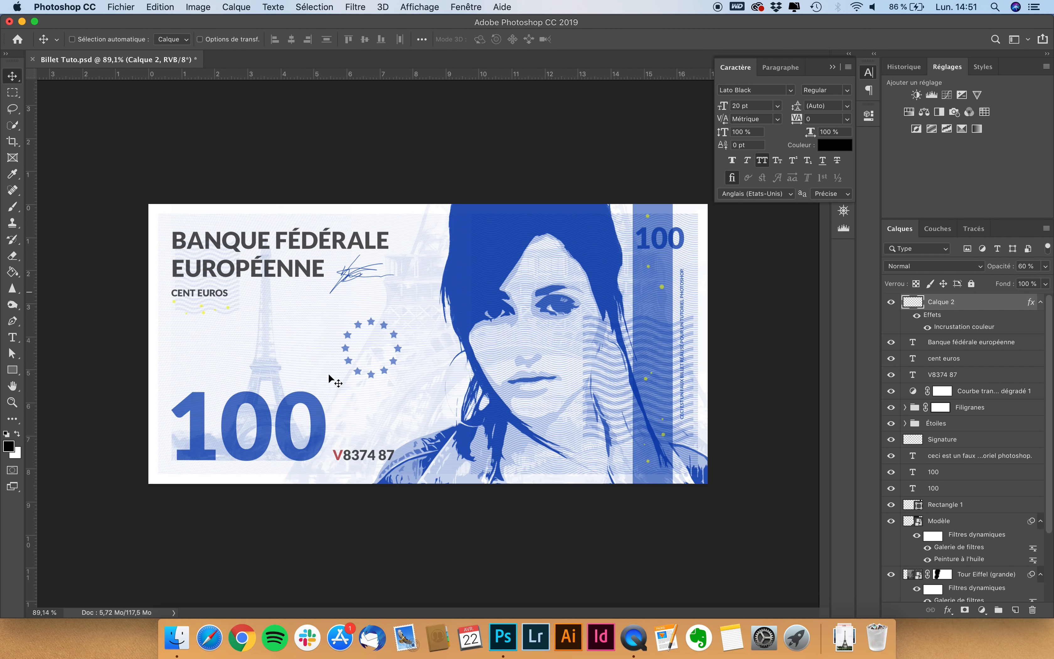
{"action": "left_click", "coordinate": [13, 370]}
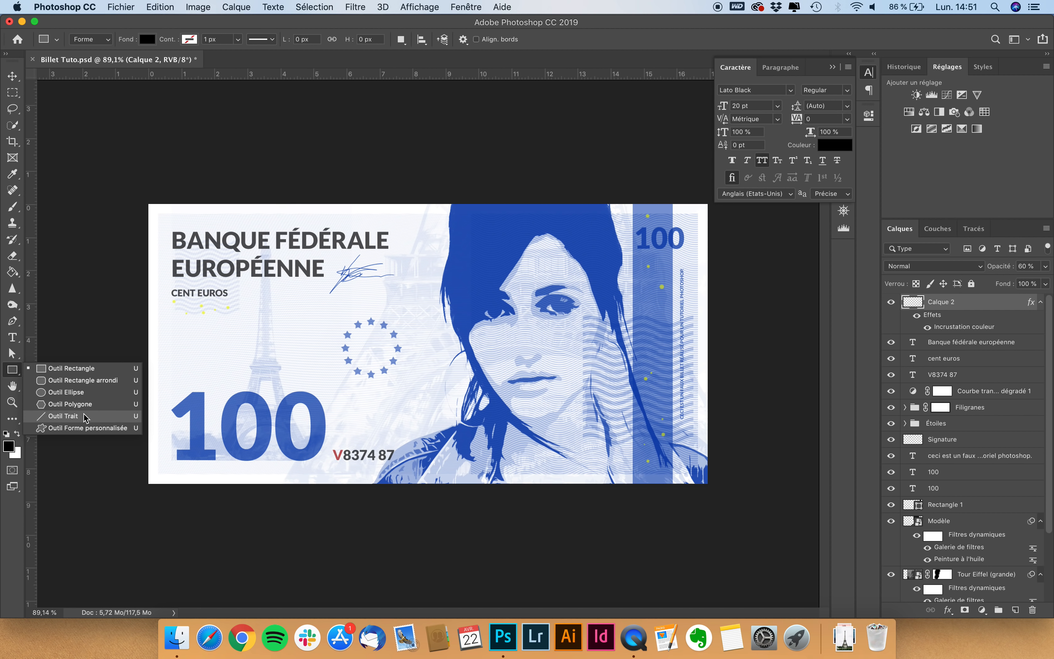
{"action": "left_click", "coordinate": [83, 428]}
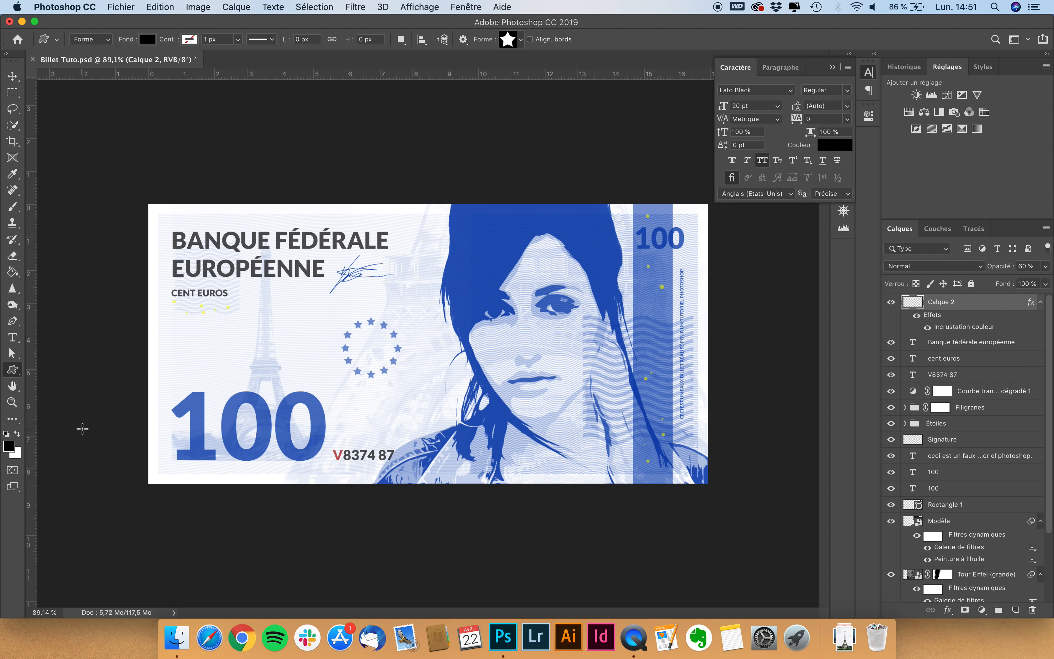
{"action": "left_click", "coordinate": [616, 291]}
{"action": "type", "text": "10"}
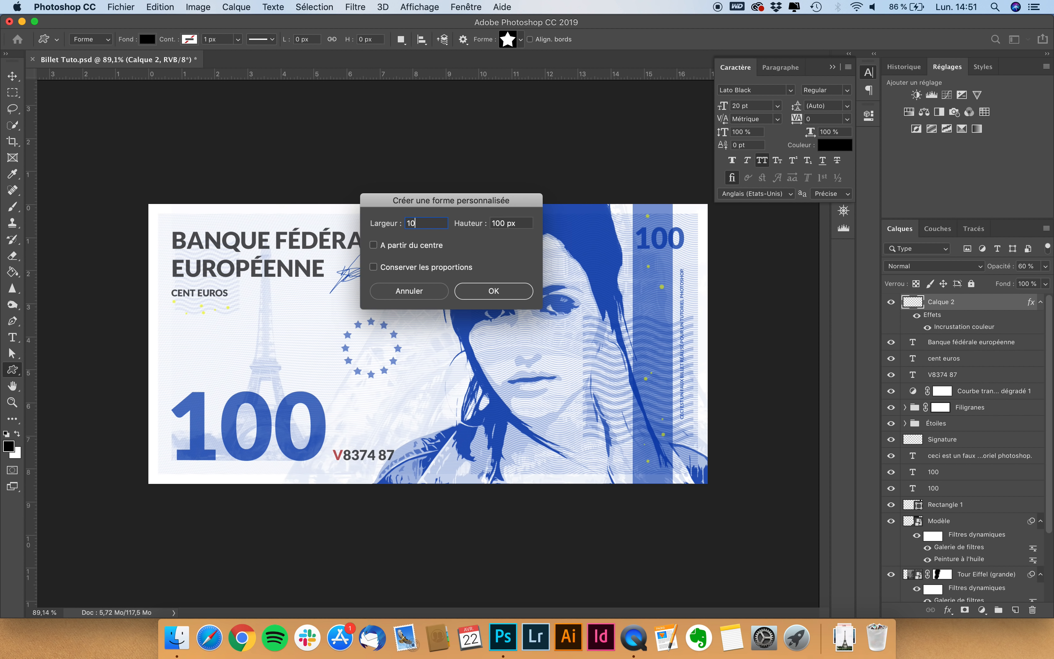
{"action": "key", "text": "Tab"}
{"action": "type", "text": "10"}
{"action": "key", "text": "Return"}
{"action": "key", "text": "v"}
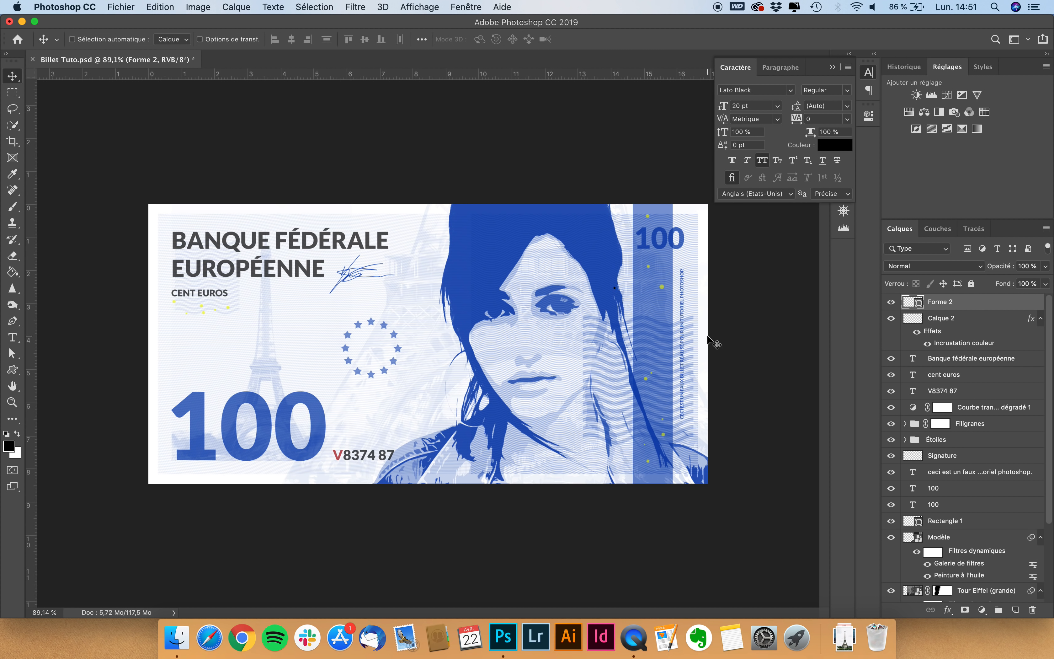
Move the small star onto the dark vertical band beside the largest dot and enlarge it slightly.
{"action": "scroll", "coordinate": [709, 338], "scroll_direction": "up", "scroll_amount": 5}
{"action": "scroll", "coordinate": [705, 337], "scroll_direction": "right", "scroll_amount": 7}
{"action": "left_click_drag", "start_coordinate": [506, 243], "coordinate": [564, 242]}
{"action": "scroll", "coordinate": [564, 242], "scroll_direction": "up", "scroll_amount": 3}
{"action": "key", "text": "super+t"}
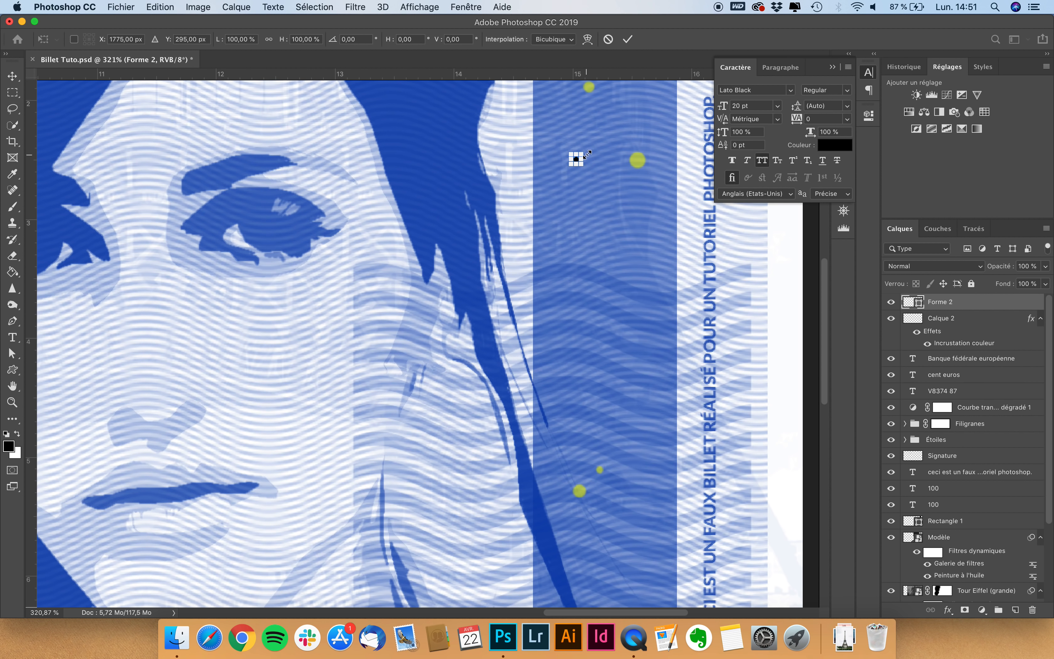
{"action": "left_click_drag", "start_coordinate": [588, 154], "coordinate": [592, 152]}
{"action": "key", "text": "Return"}
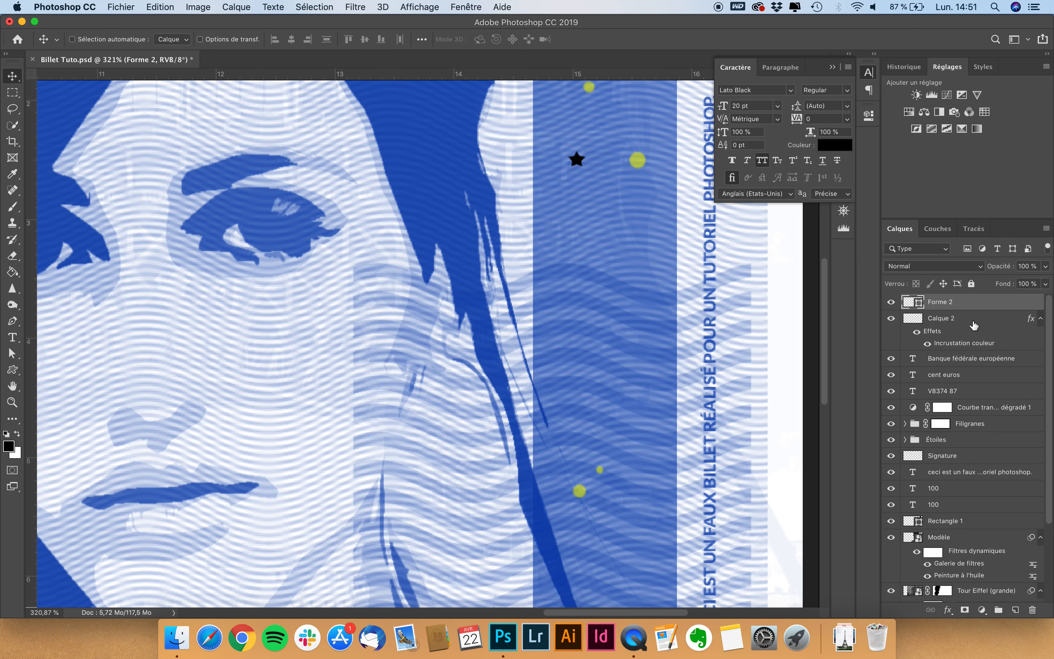
Copy the layer style of Calque 2 and paste it onto the star layer Forme 2.
{"action": "left_click", "coordinate": [974, 326]}
{"action": "right_click", "coordinate": [962, 330]}
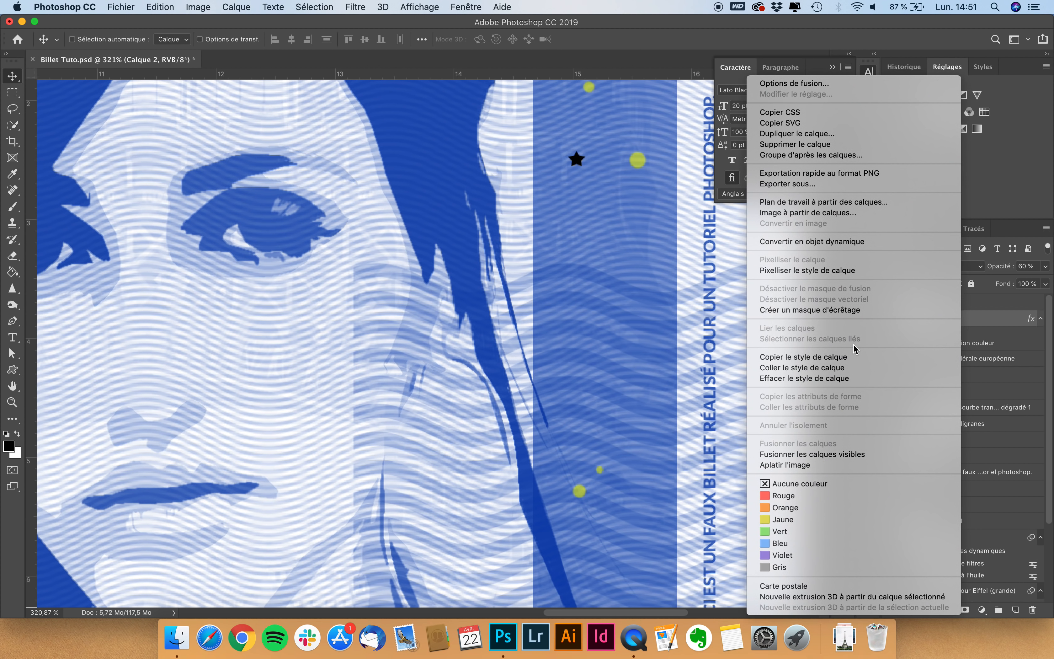
{"action": "left_click", "coordinate": [829, 367]}
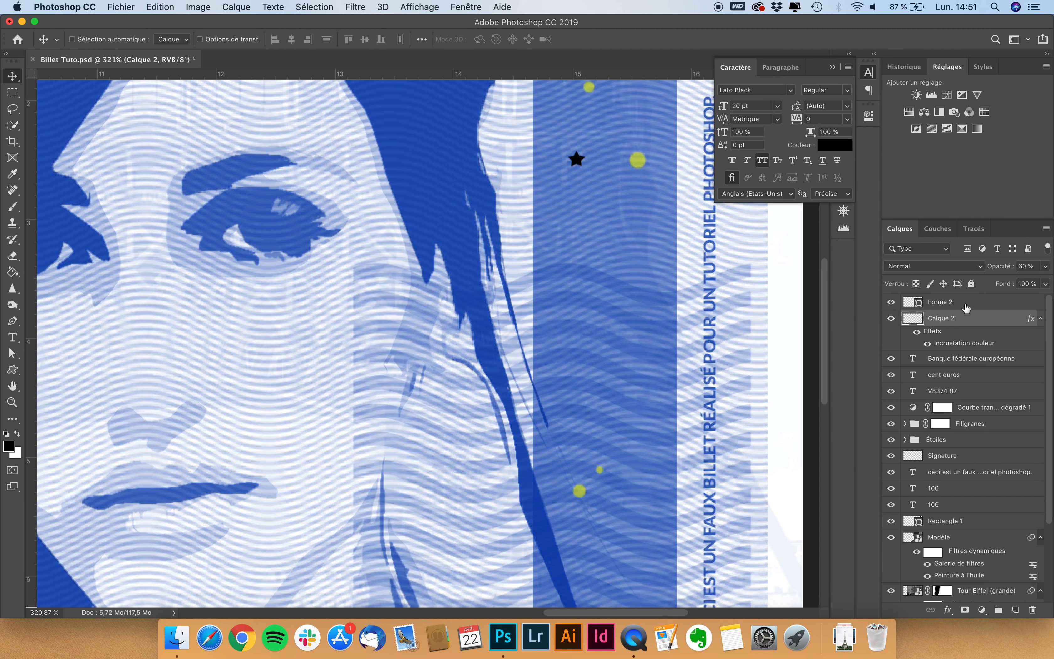
{"action": "left_click", "coordinate": [965, 304]}
{"action": "right_click", "coordinate": [968, 307]}
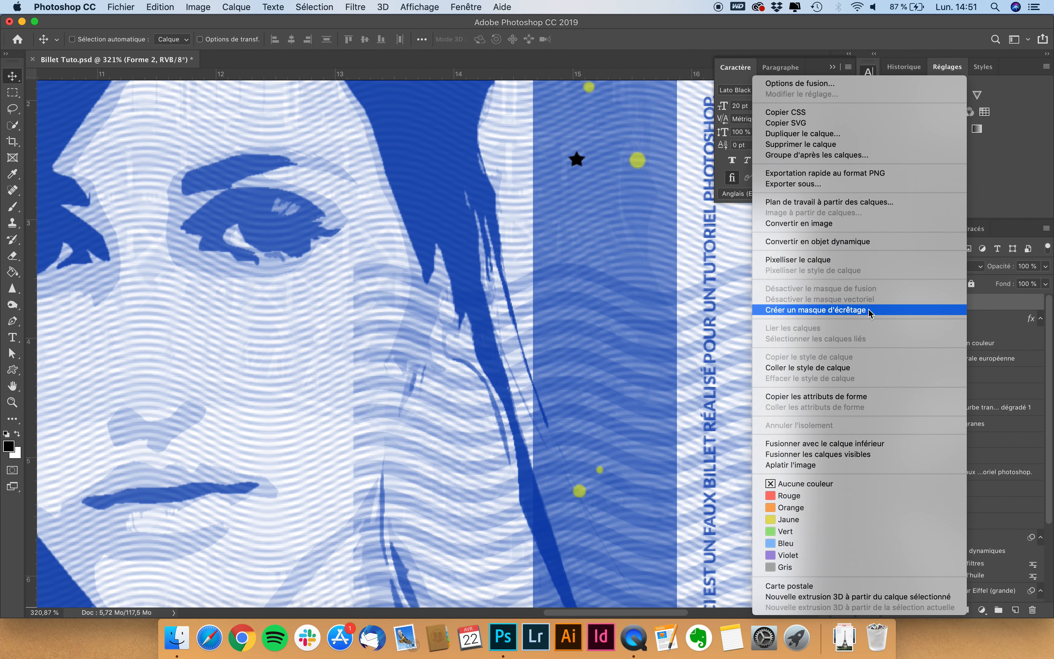
{"action": "left_click", "coordinate": [822, 367]}
{"action": "scroll", "coordinate": [593, 179], "scroll_direction": "down", "scroll_amount": 3}
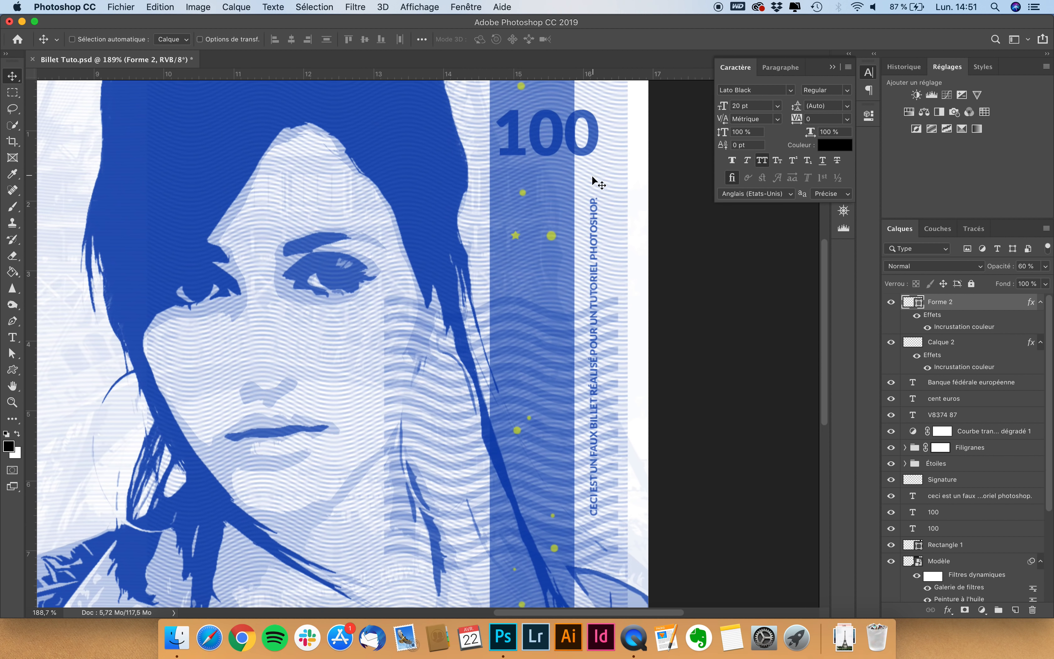
Duplicate the small yellow star Forme 2 twice and place the copies at other spots down the dark vertical band.
{"action": "left_click_drag", "start_coordinate": [530, 248], "coordinate": [589, 327]}
{"action": "scroll", "coordinate": [540, 576], "scroll_direction": "up", "scroll_amount": 3}
{"action": "scroll", "coordinate": [589, 327], "scroll_direction": "down", "scroll_amount": 5}
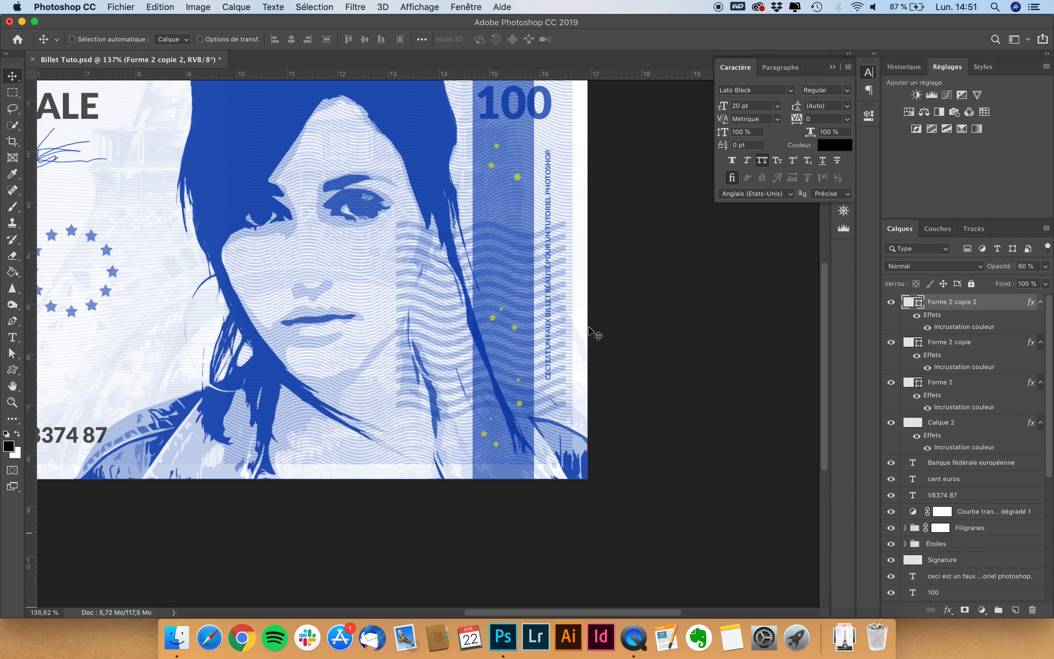
{"action": "scroll", "coordinate": [592, 331], "scroll_direction": "down", "scroll_amount": 3}
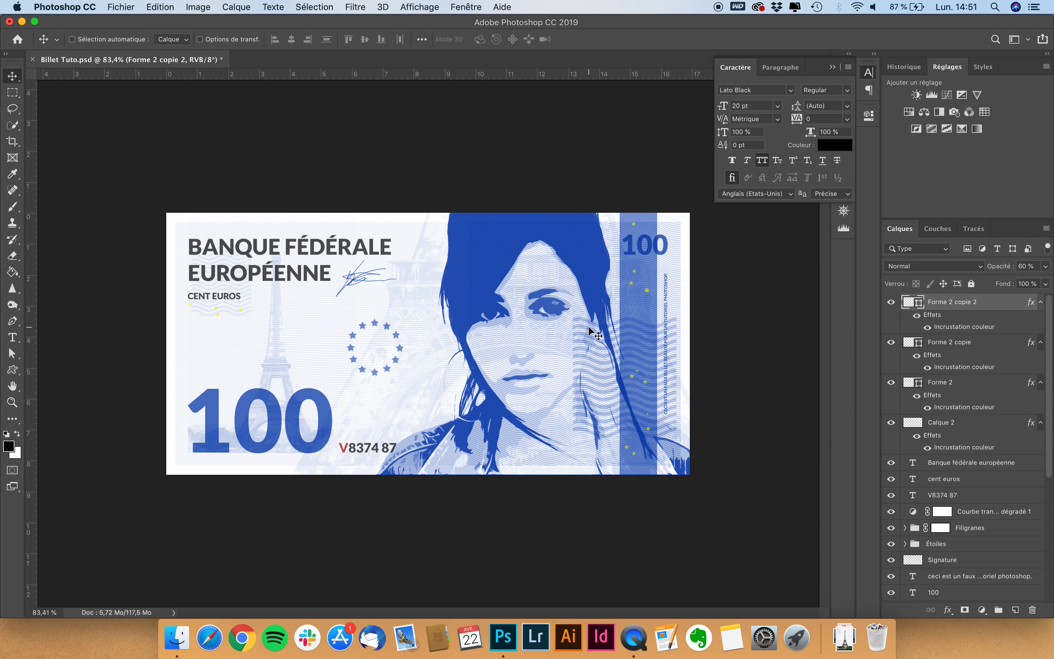
Duplicate the yellow star two more times and place the copies around the small wavy pattern beneath the "Cent euros" text.
{"action": "left_click_drag", "start_coordinate": [590, 332], "coordinate": [291, 279]}
{"action": "key", "text": "super+j"}
{"action": "key", "text": "super+j"}
{"action": "scroll", "coordinate": [290, 277], "scroll_direction": "up", "scroll_amount": 5}
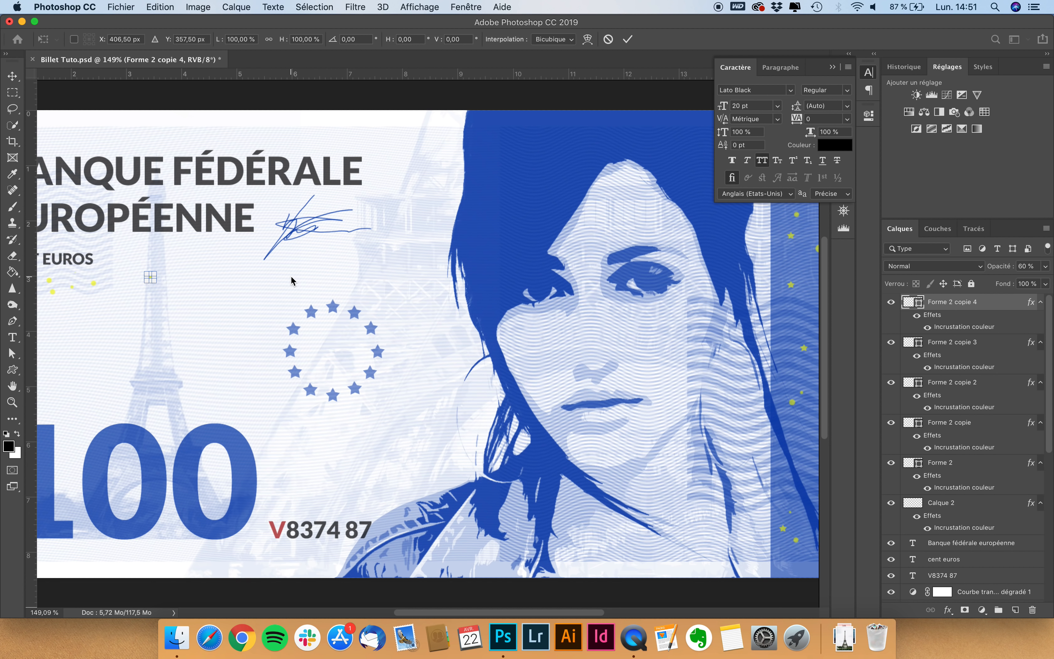
{"action": "left_click_drag", "start_coordinate": [174, 286], "coordinate": [136, 266]}
Show the whole banknote with empty space around it and collapse the Character settings.
{"action": "key", "text": "super+0"}
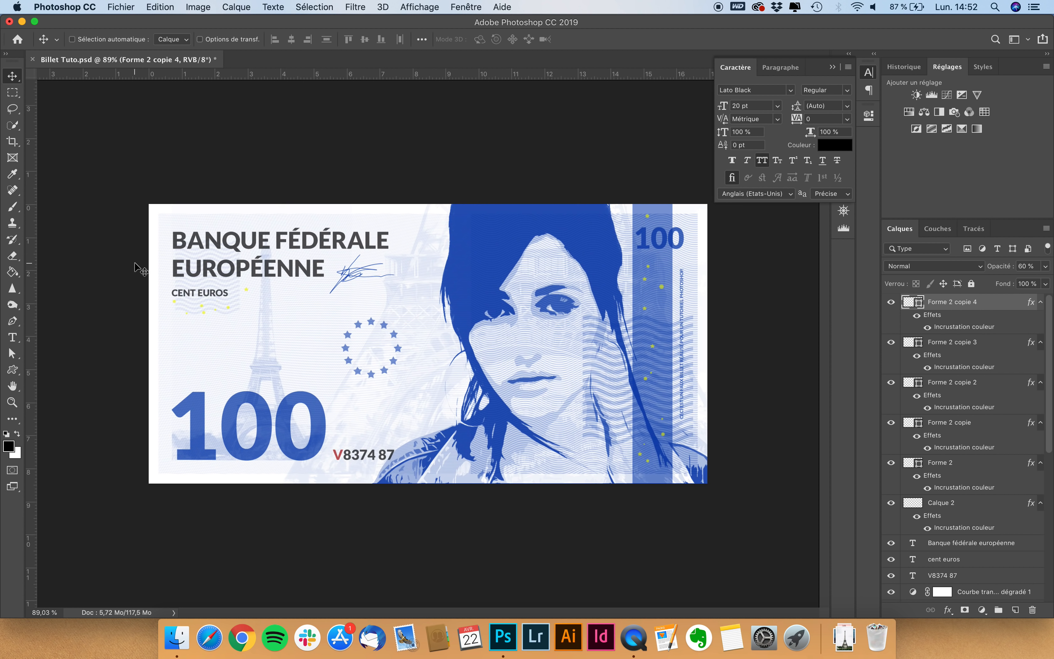
{"action": "key", "text": "super+minus"}
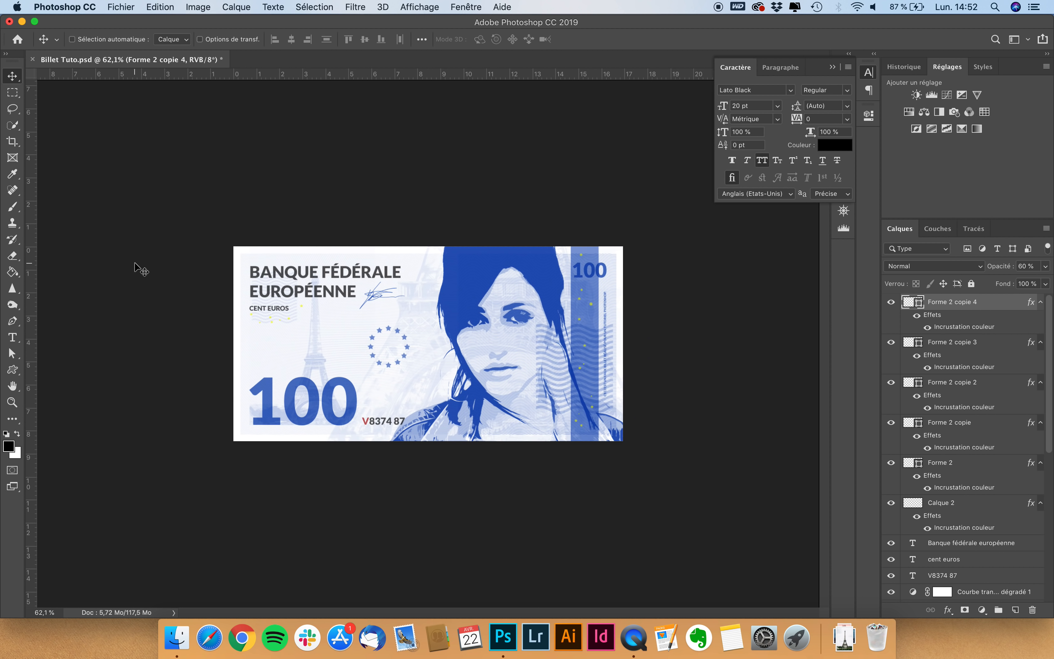
{"action": "scroll", "coordinate": [136, 267], "scroll_direction": "down", "scroll_amount": 1}
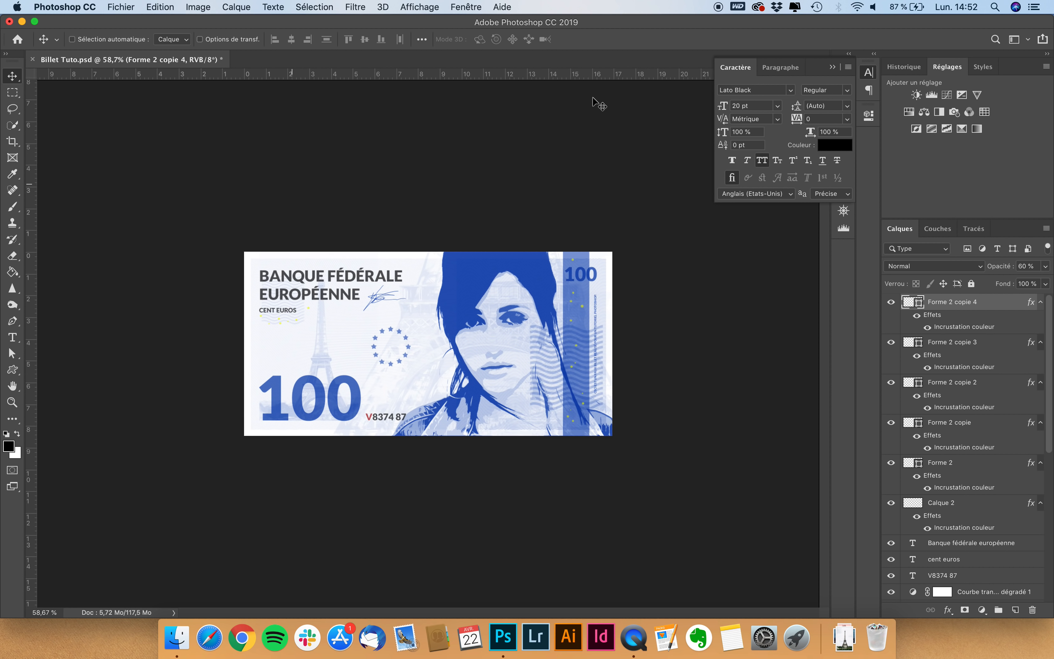
{"action": "left_click", "coordinate": [736, 67]}
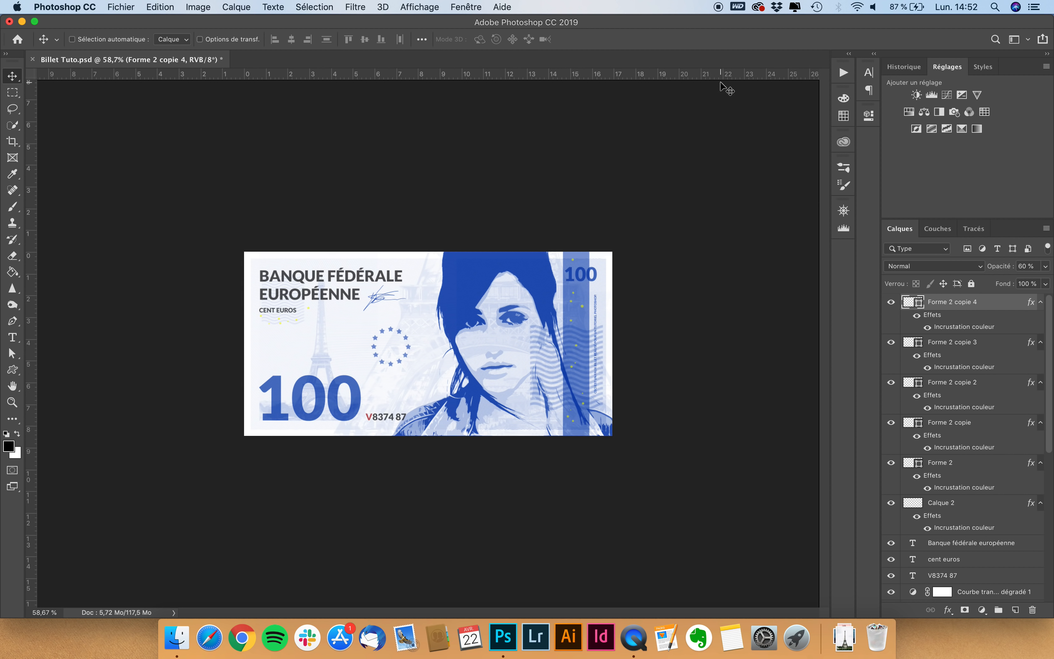